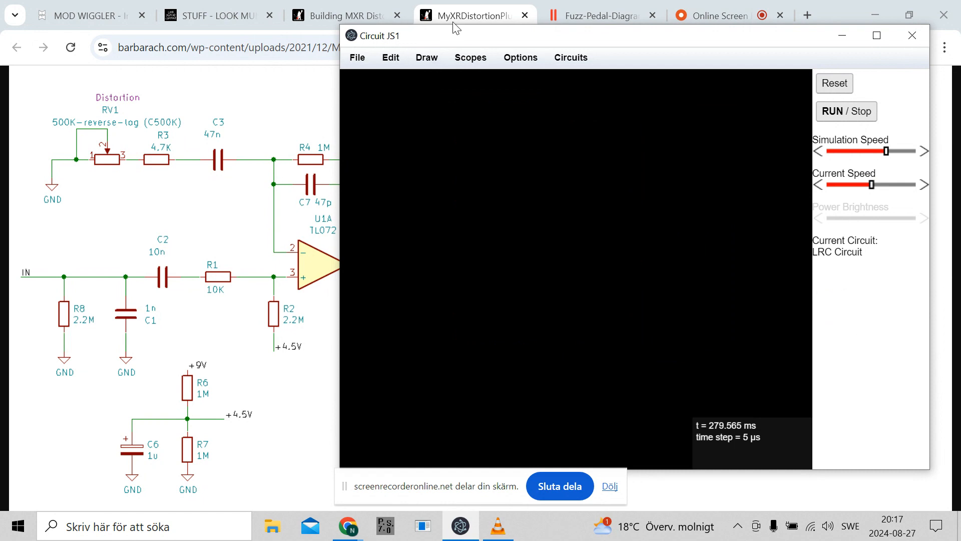
Move the simulator window clear of the reference schematic and place an op-amp in the middle of the empty canvas.
left_click_drag(455, 43, 528, 49)
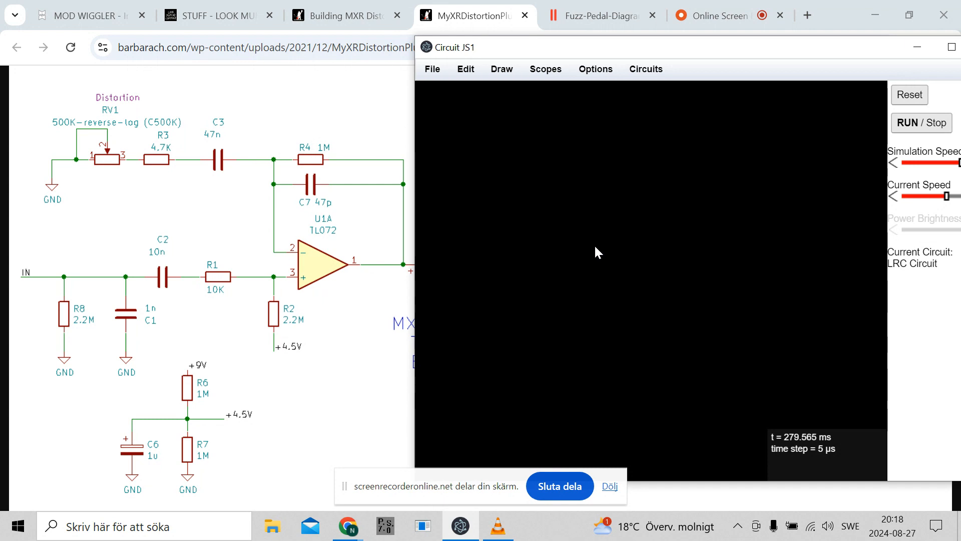
key("a")
left_click_drag(518, 238, 659, 235)
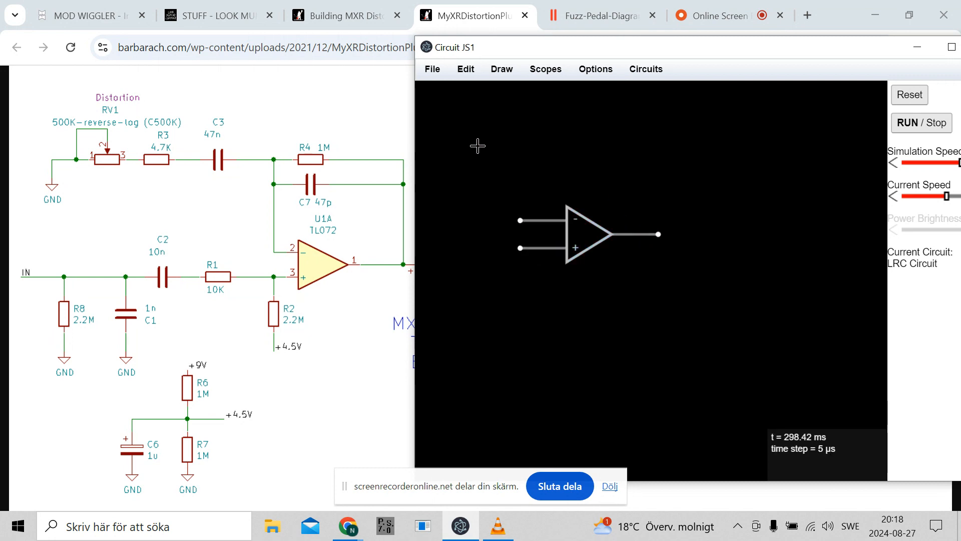
Place a horizontal capacitor above the op-amp, spanning its full width, and set its capacitance to 47 pF.
key("c")
left_click_drag(521, 180, 654, 179)
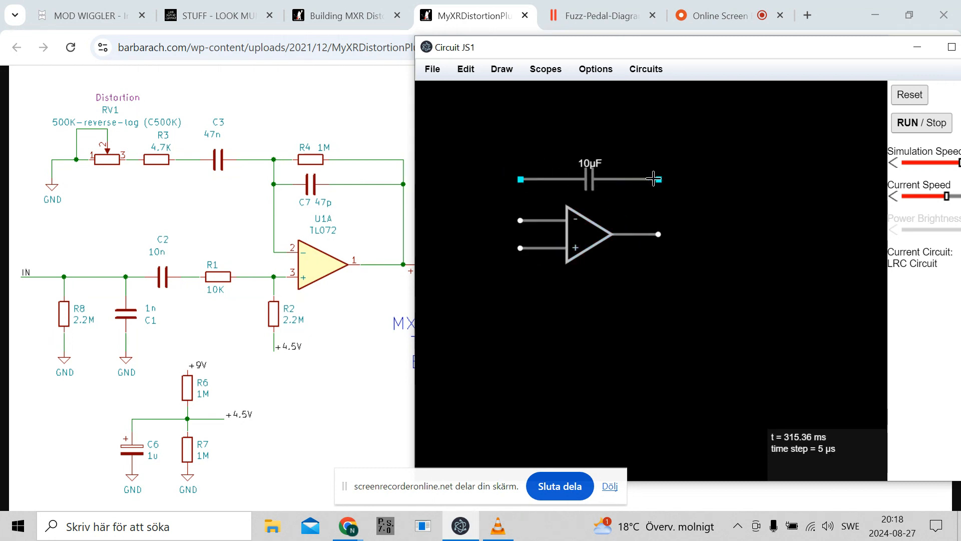
scroll(595, 187, "down", 1)
scroll(594, 187, "down", 13)
scroll(599, 202, "down", 16)
scroll(600, 202, "down", 12)
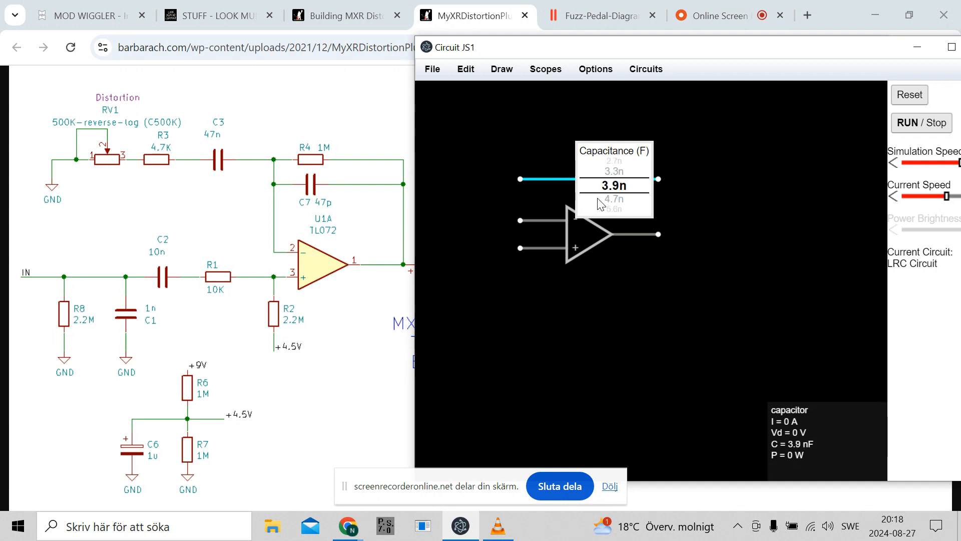
scroll(600, 202, "down", 11)
scroll(600, 202, "down", 10)
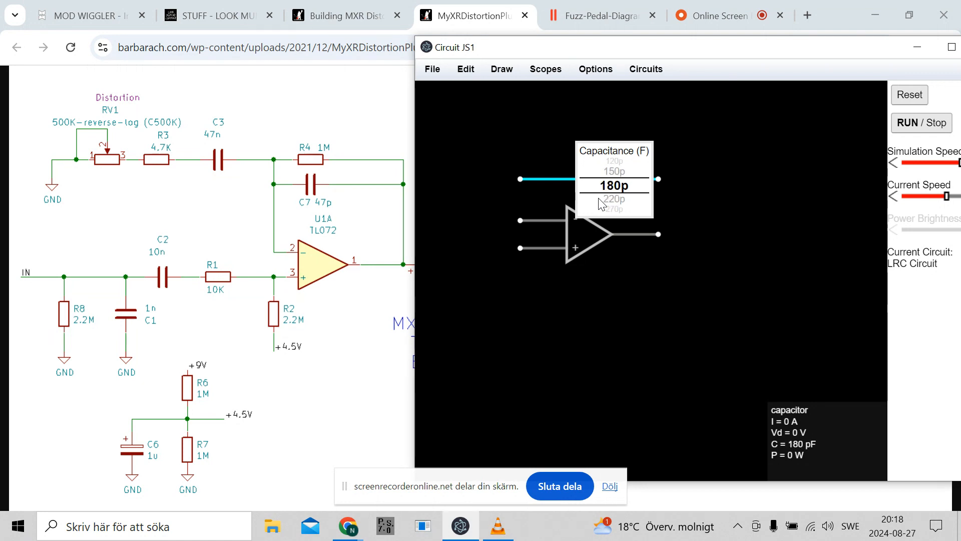
scroll(600, 202, "down", 2)
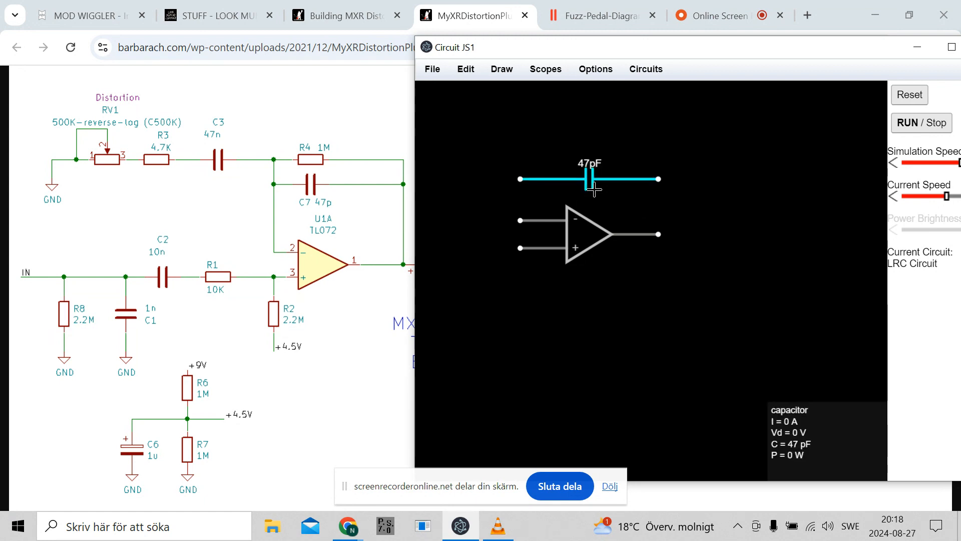
Place a horizontal resistor just above the 47 pF capacitor, equally wide, and set its resistance to 1M.
key("r")
left_click_drag(521, 151, 658, 151)
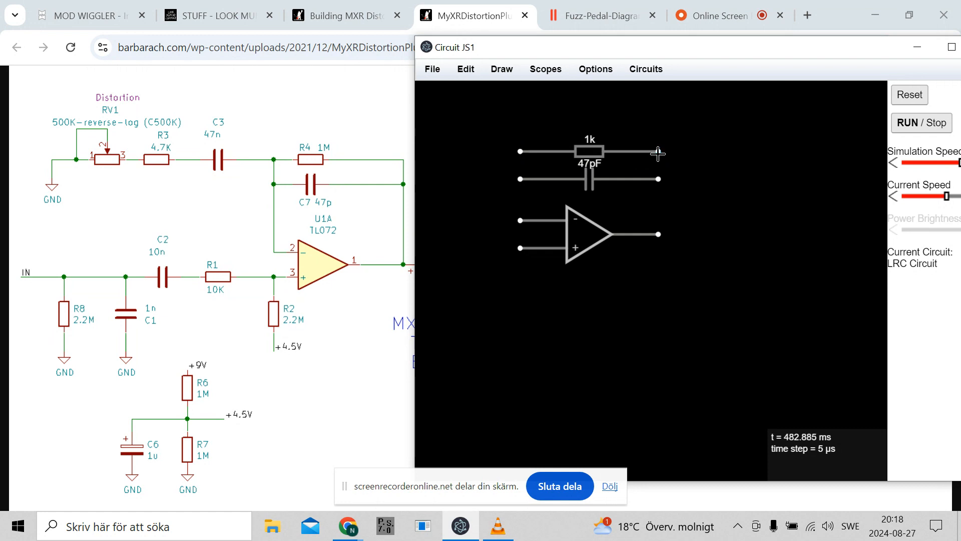
double_click(581, 150)
left_click_drag(655, 266, 671, 266)
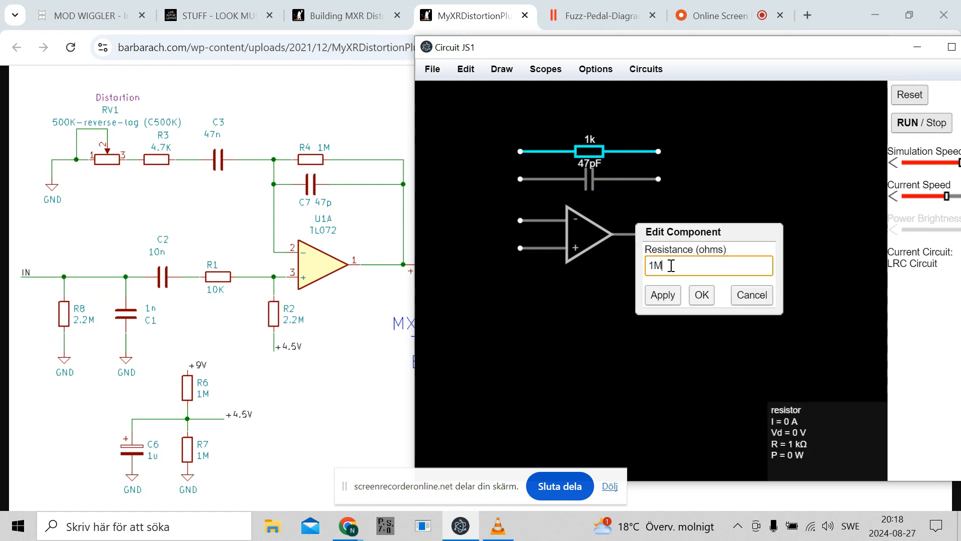
type("M")
left_click(702, 294)
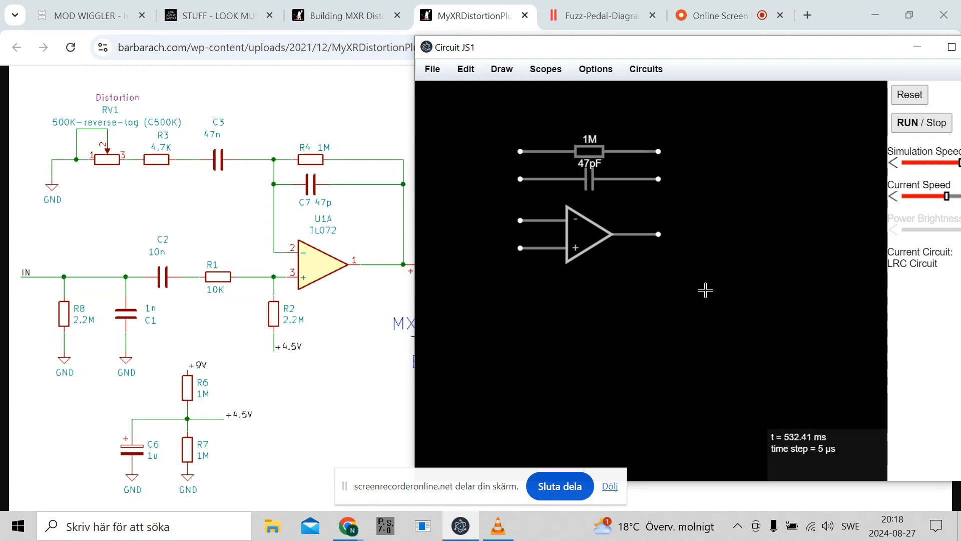
Move the 1M resistor further up and wire it in parallel with the 47 pF capacitor between the op-amp's output and inverting input.
left_click_drag(590, 151, 591, 137)
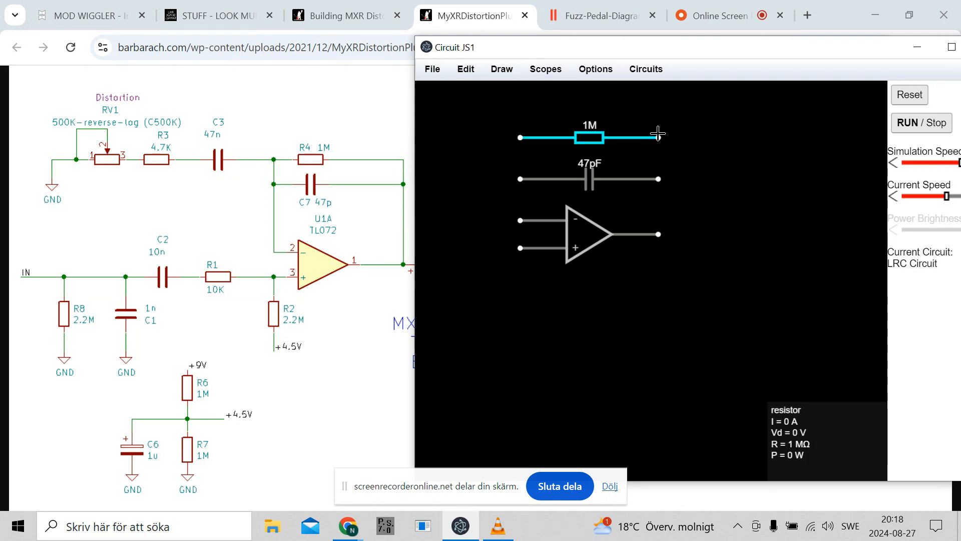
left_click_drag(659, 137, 658, 234)
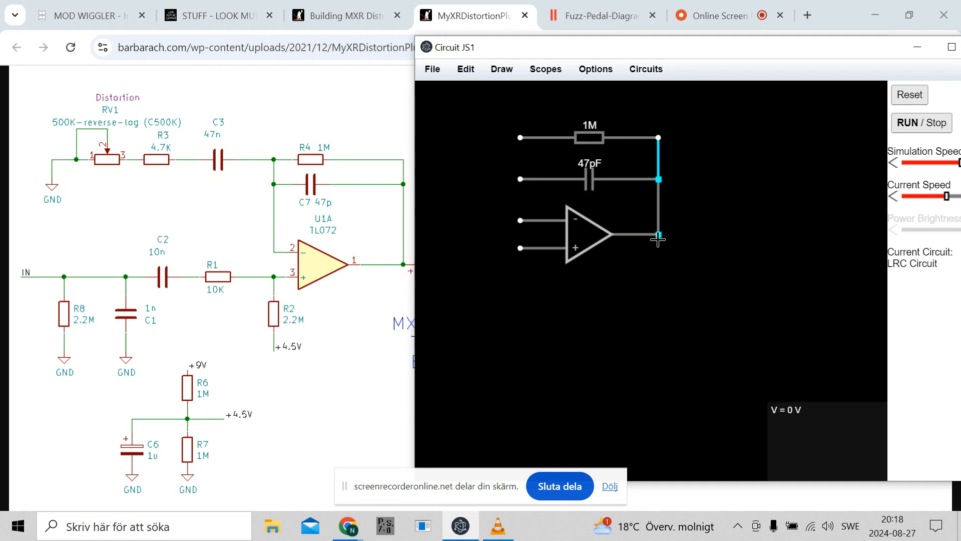
mouse_move(527, 226)
left_mouse_down()
mouse_move(530, 133)
mouse_move(521, 137)
left_mouse_up()
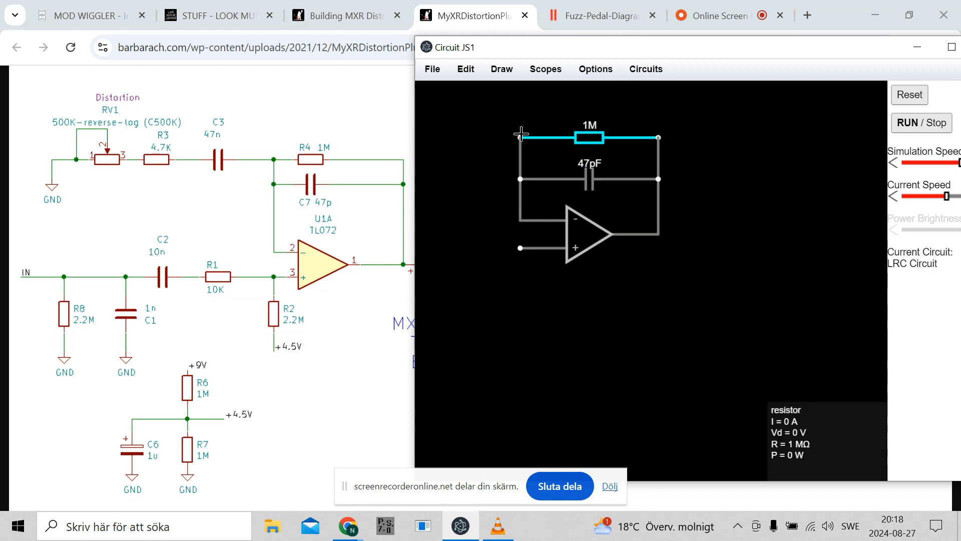
Copy the 47 pF capacitor, attach the copy to the left end of the 1M resistor, and set it to 4.7 nF.
left_click_drag(496, 103, 656, 155)
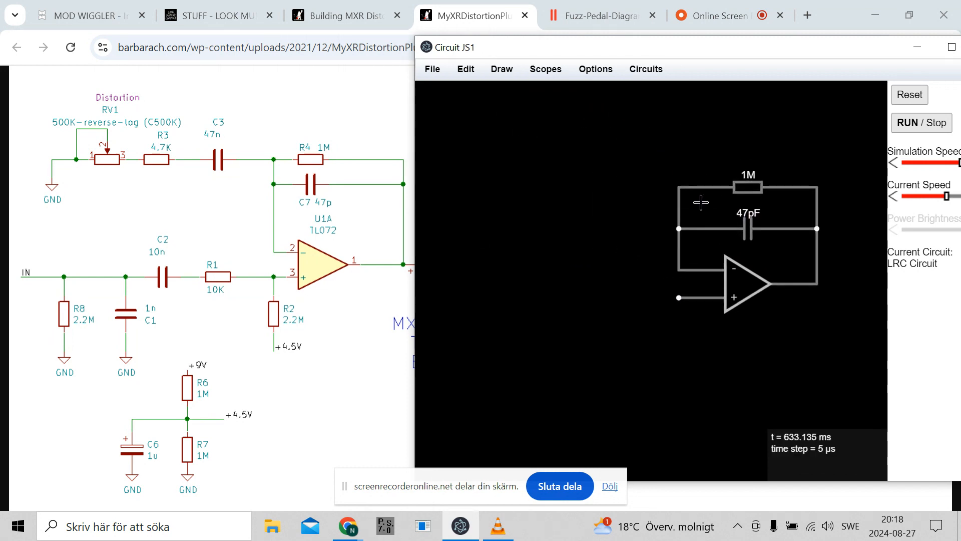
key("ctrl+c")
key("ctrl+v")
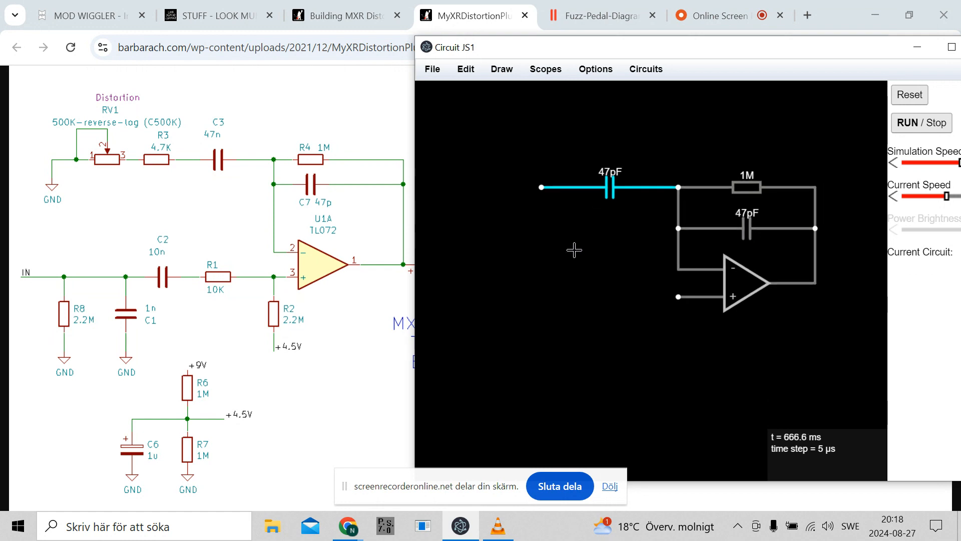
scroll(615, 194, "up", 1)
scroll(615, 194, "up", 16)
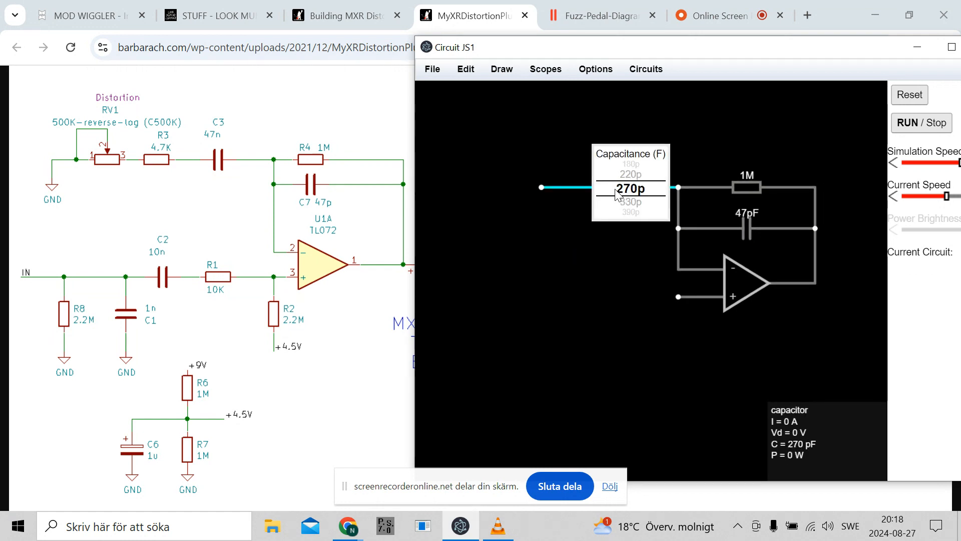
scroll(619, 194, "up", 5)
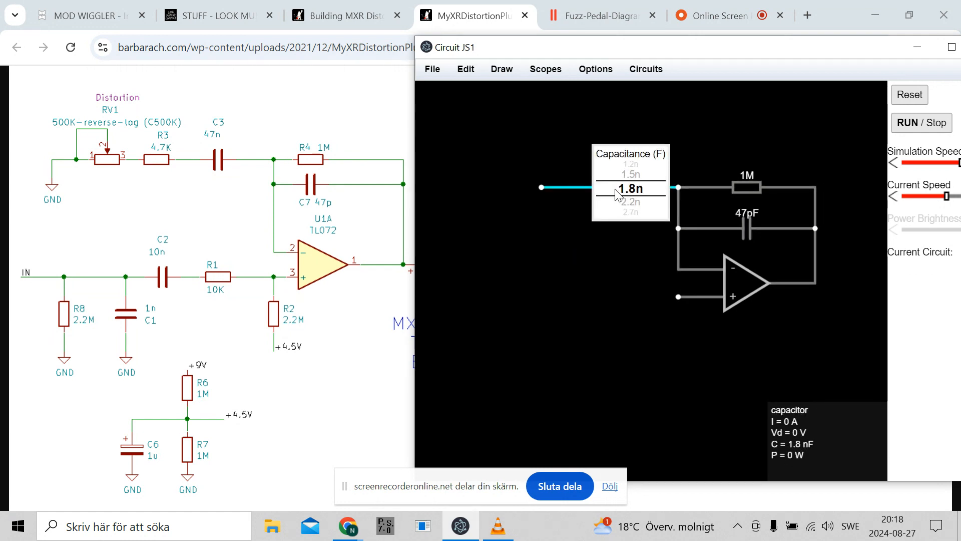
scroll(619, 195, "up", 1)
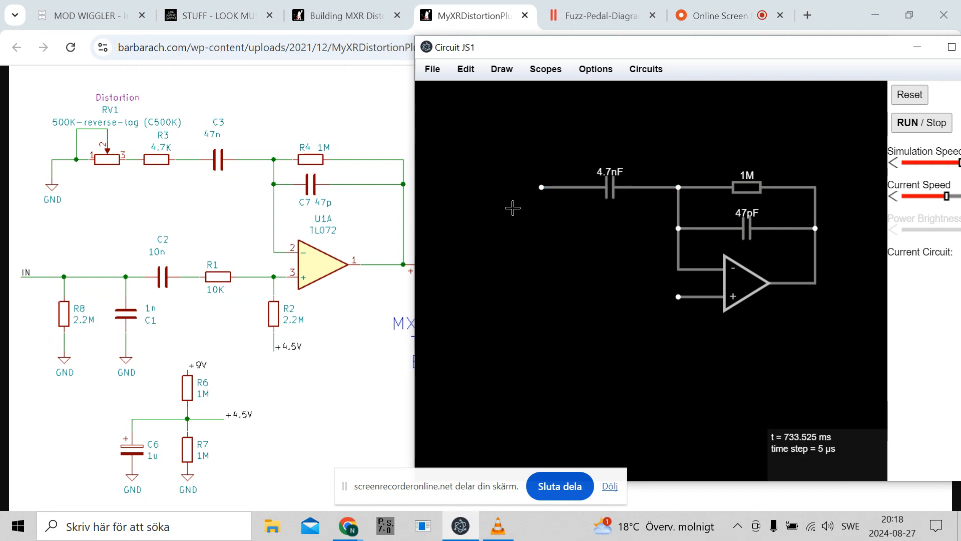
Move the 4.7 nF capacitor left, away from the feedback loop, and delete the 1M resistor with the wire at its left end.
left_click_drag(510, 209, 598, 210)
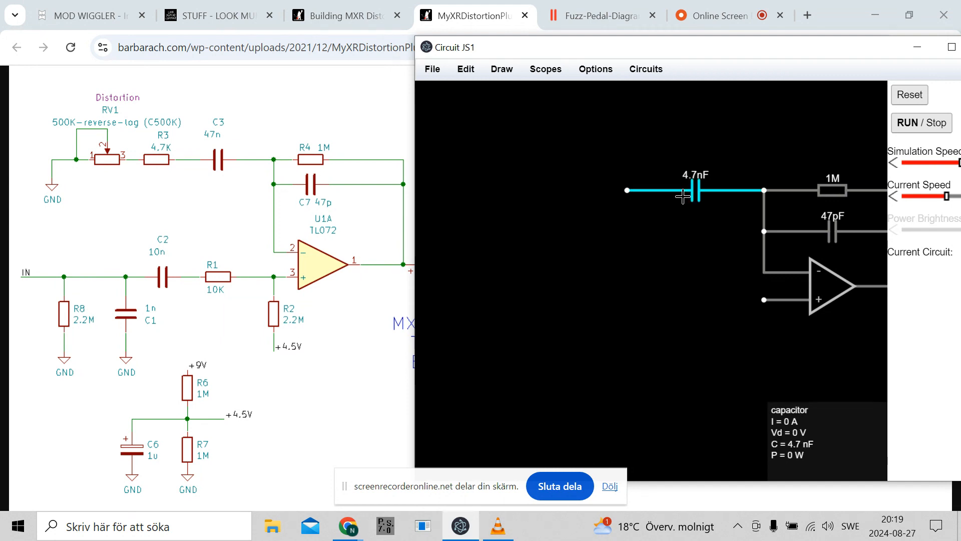
left_click_drag(686, 194, 578, 194)
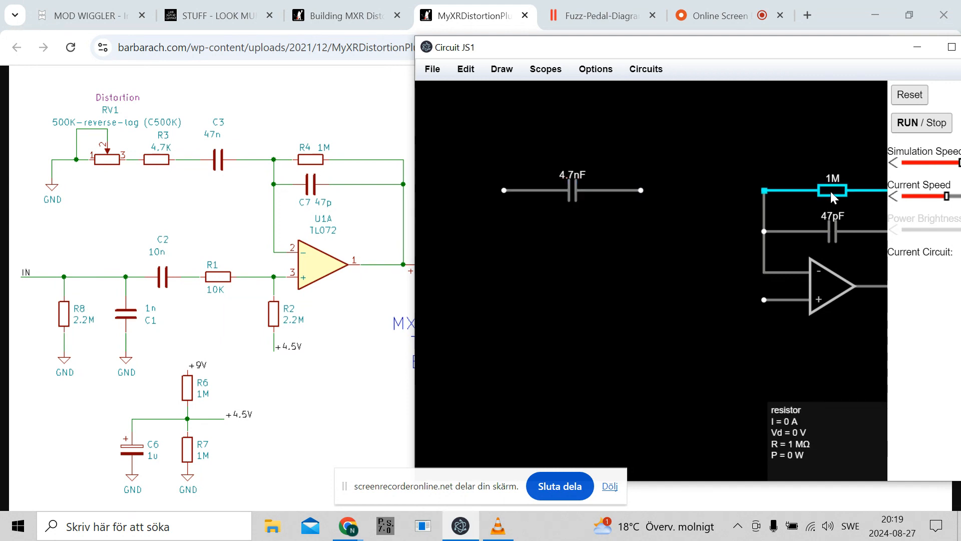
key("Delete")
key("Delete")
Add a potentiometer from the right end of the 4.7 nF capacitor, with its wiper meeting the inverting input wire.
left_click(504, 70)
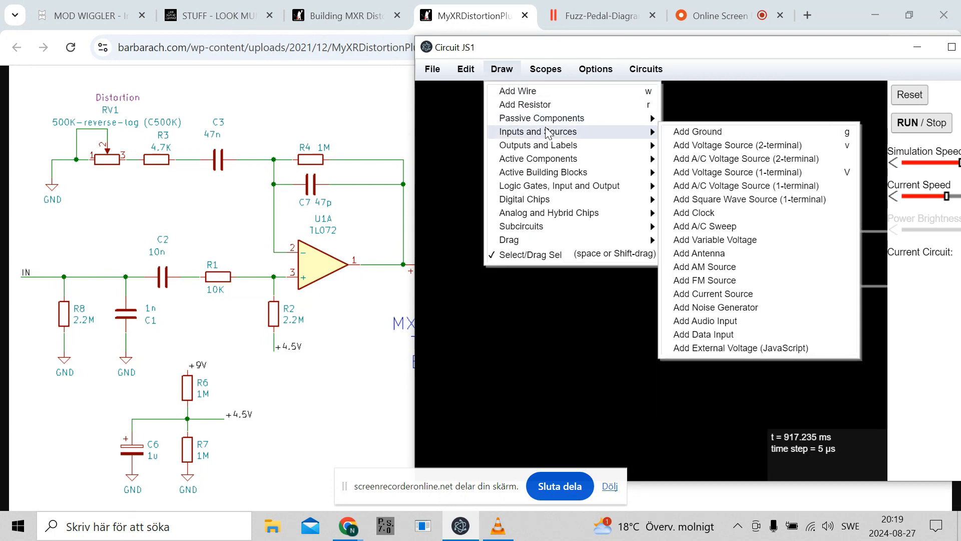
mouse_move(547, 120)
left_click(732, 230)
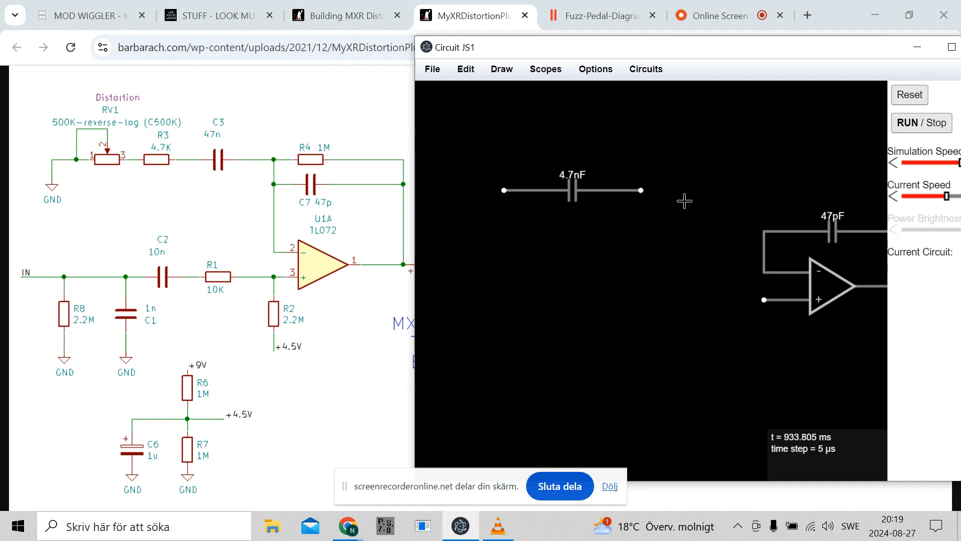
mouse_move(643, 191)
left_mouse_down()
mouse_move(805, 191)
mouse_move(841, 225)
mouse_move(871, 235)
left_mouse_up()
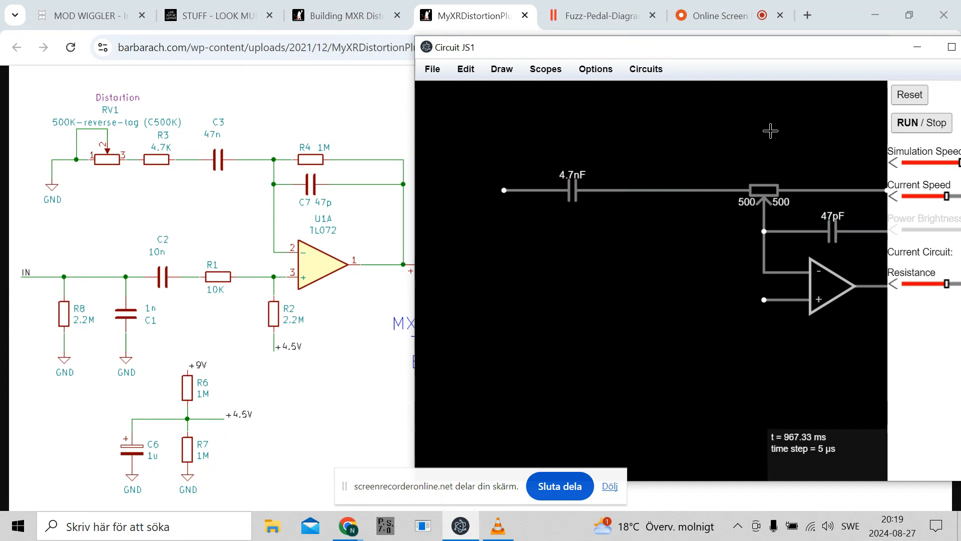
Set the potentiometer's resistance to 1M and its slider text to "range".
left_click_drag(768, 129, 697, 128)
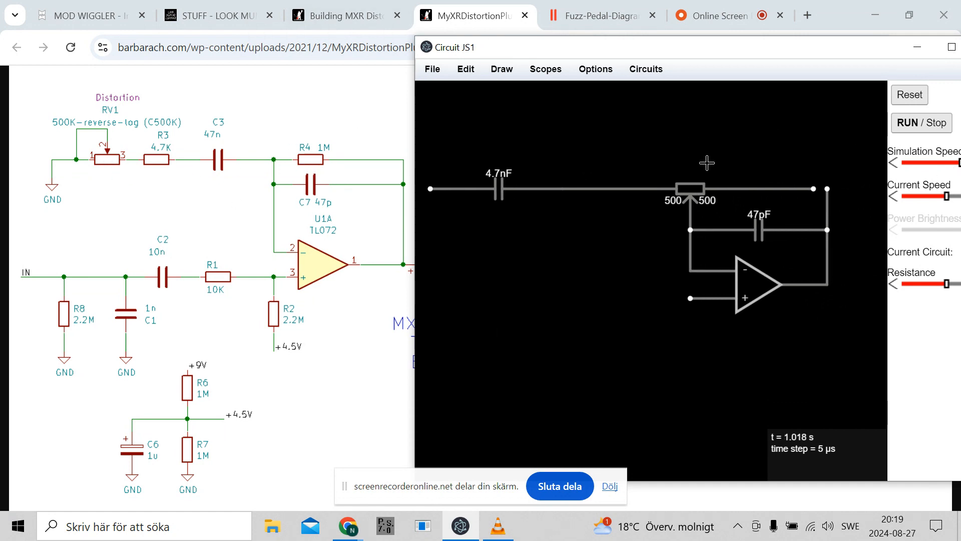
double_click(693, 189)
left_click(580, 235)
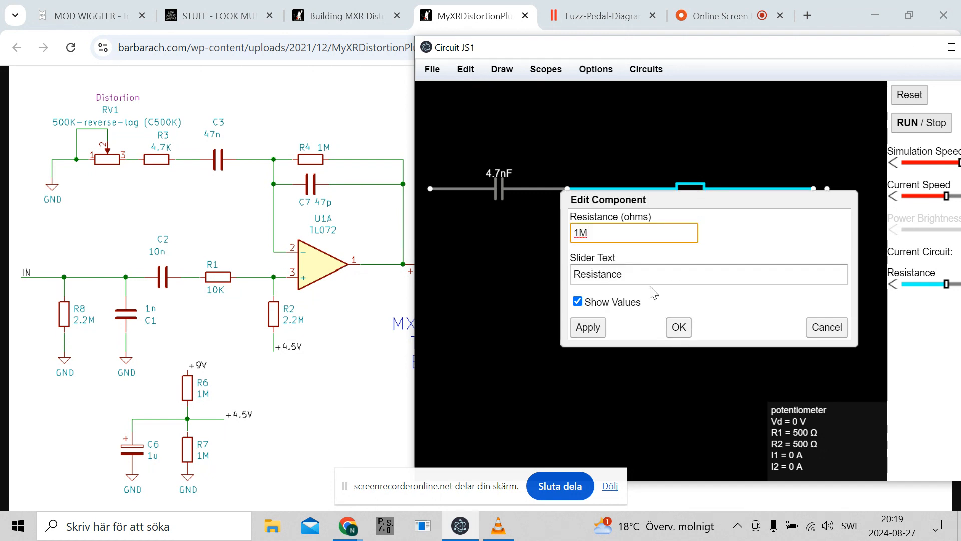
left_click(602, 274)
double_click(603, 274)
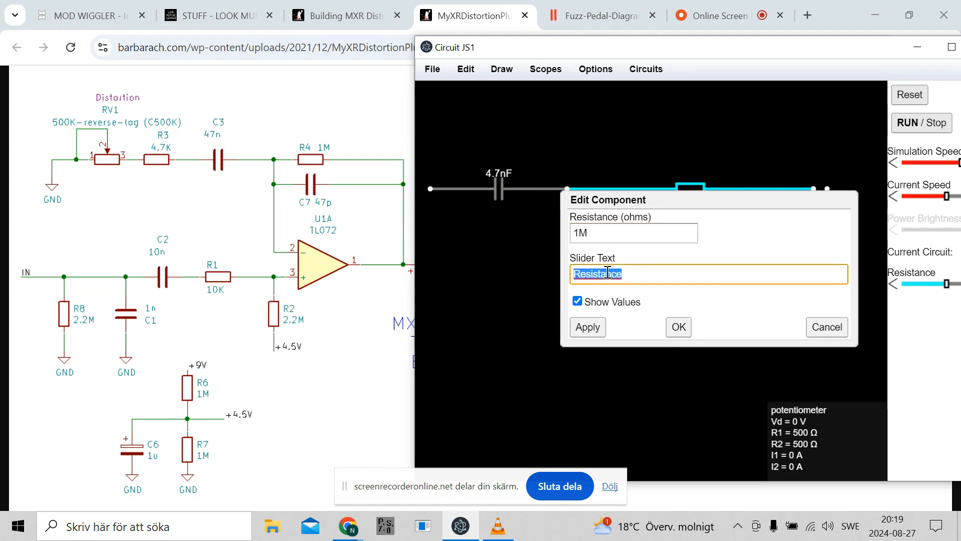
type("range")
left_click(677, 326)
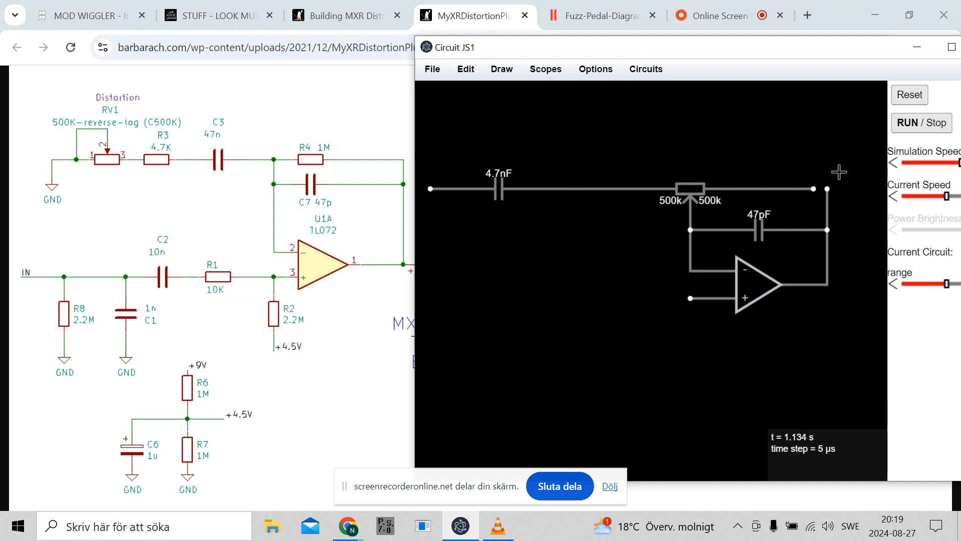
Connect the output wire to the potentiometer's right end and add a ground below the free end of the 4.7 nF capacitor.
left_click_drag(827, 189, 827, 229)
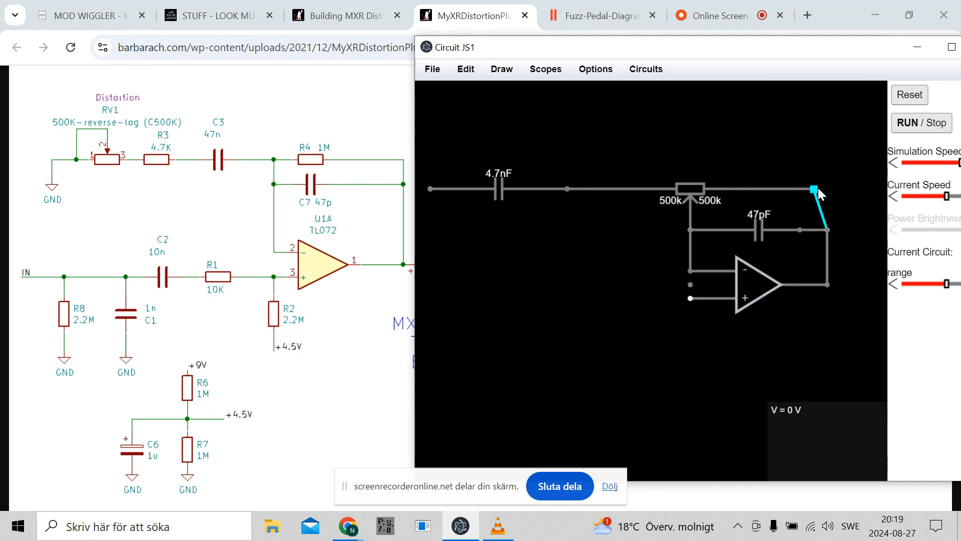
left_click_drag(503, 263, 579, 267)
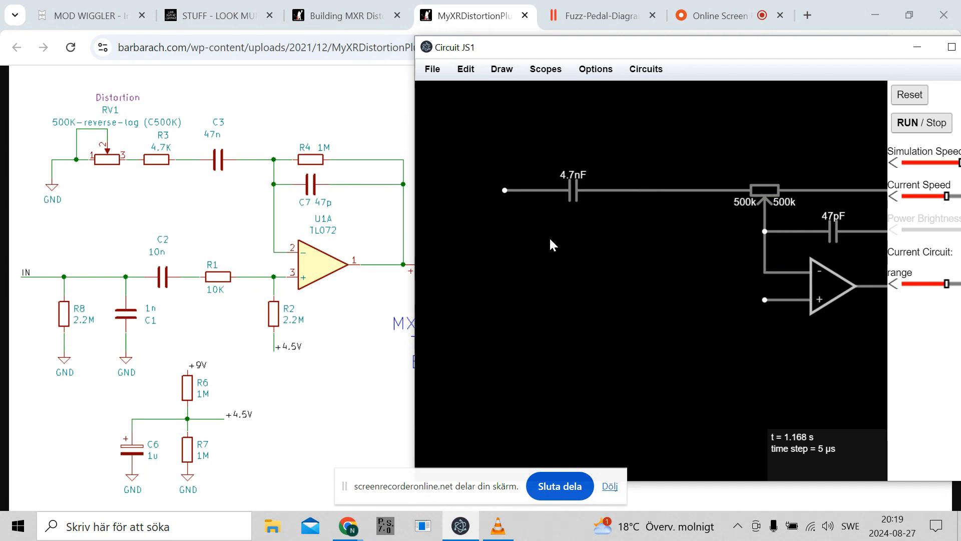
key("g")
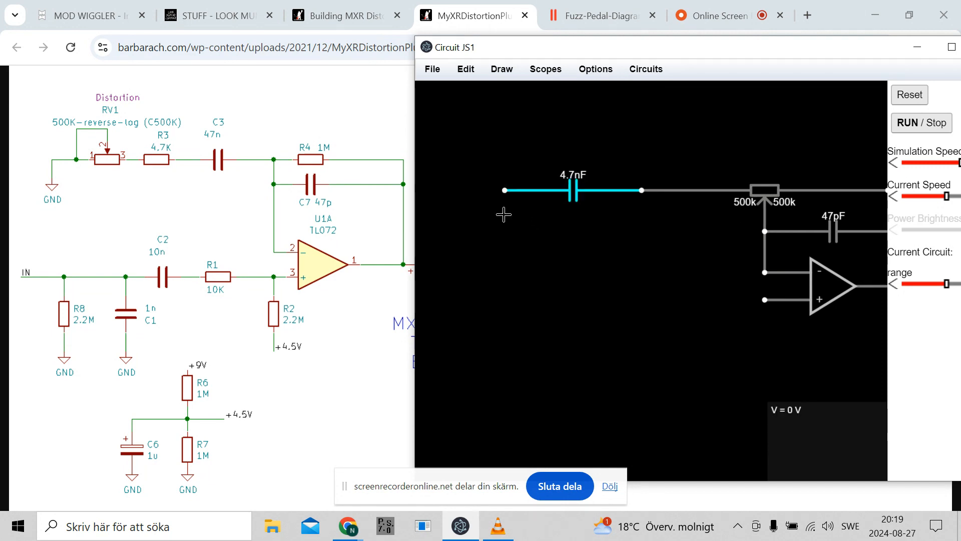
left_click_drag(505, 191, 504, 249)
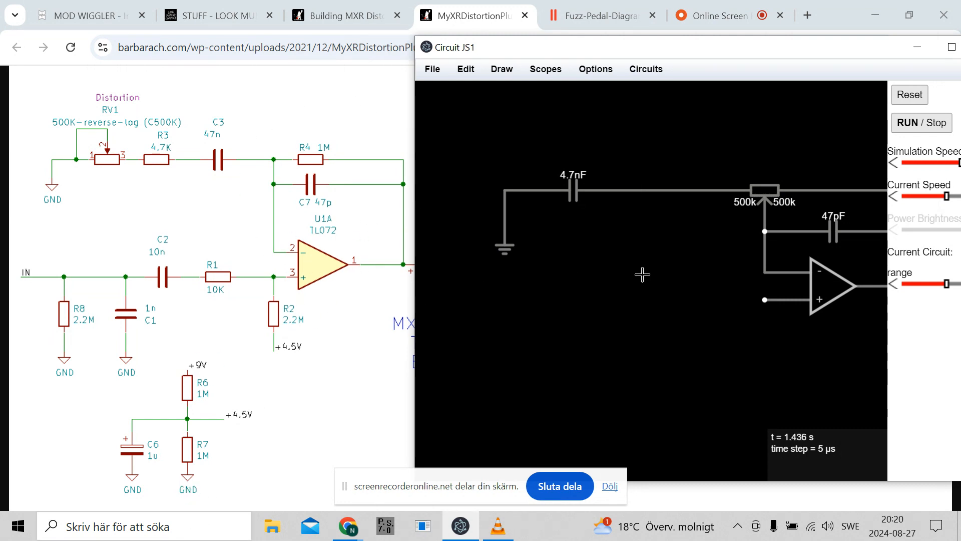
Set the op-amp's maximum output to 12 V and its minimum output to -12 V.
double_click(824, 288)
double_click(668, 224)
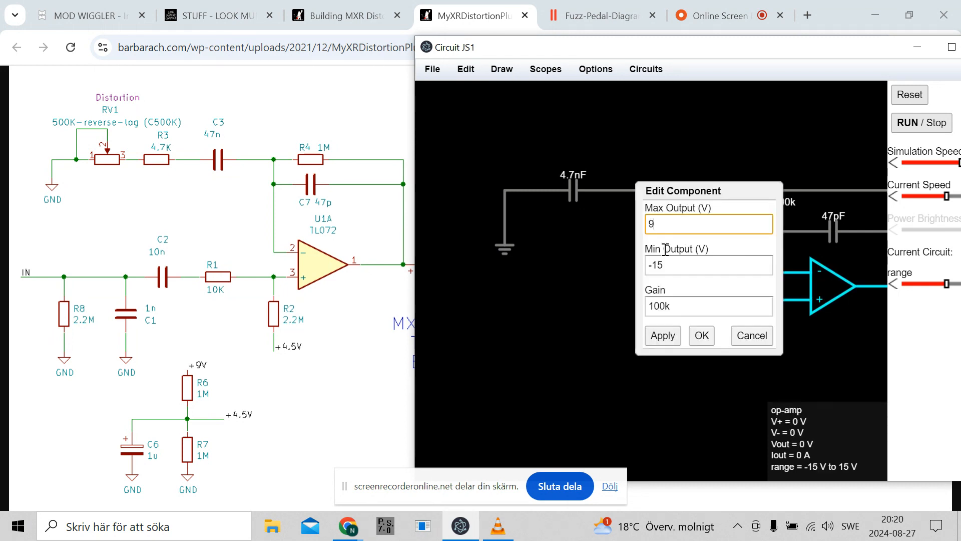
double_click(659, 264)
type("0")
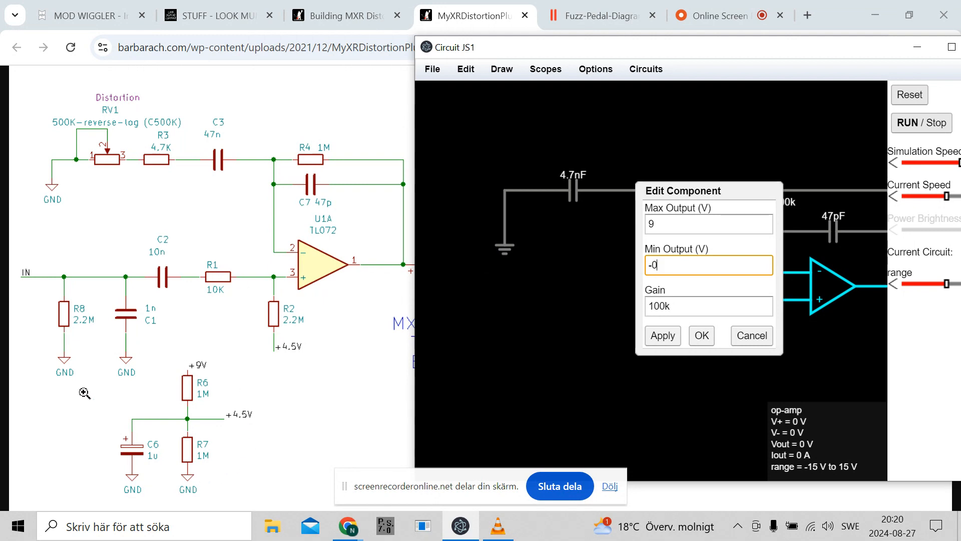
left_click(662, 226)
type("12")
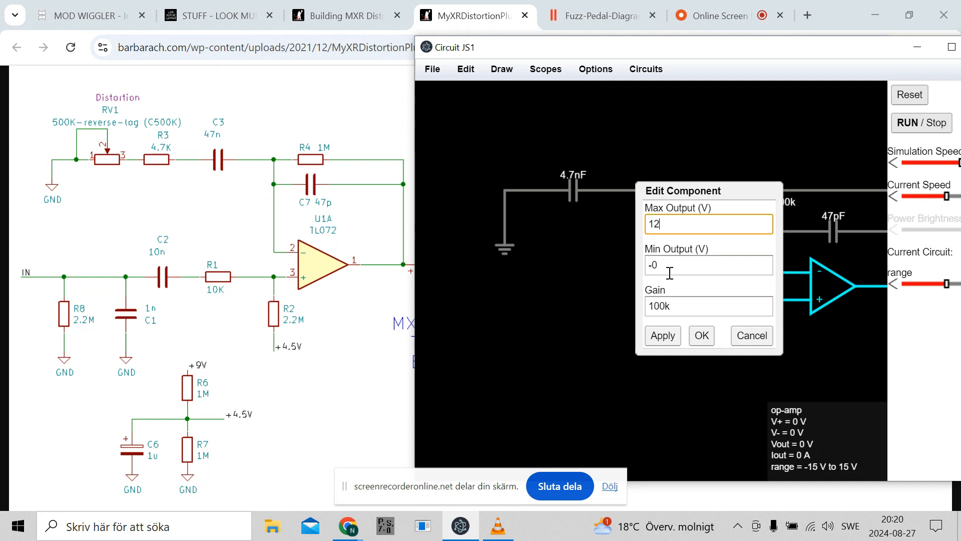
double_click(664, 263)
type("12")
left_click(663, 336)
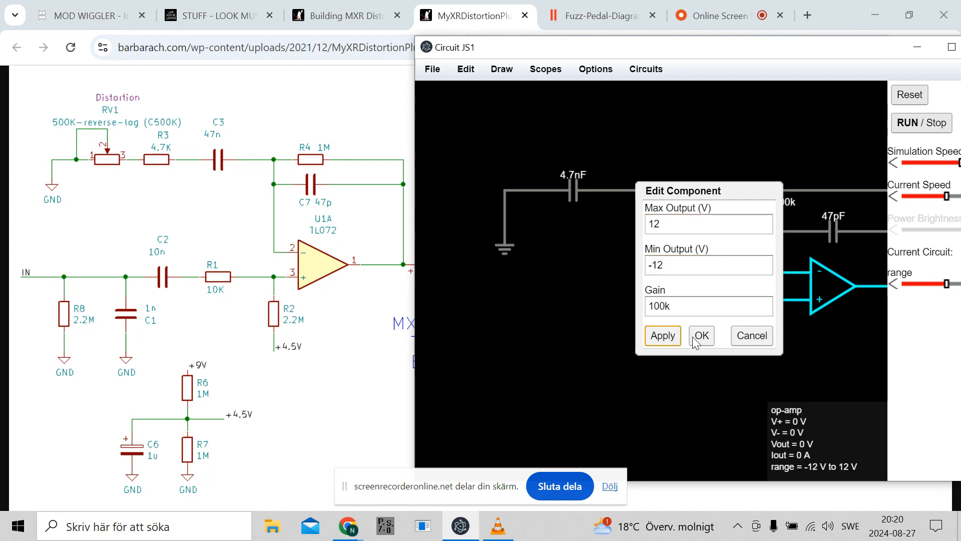
left_click(700, 336)
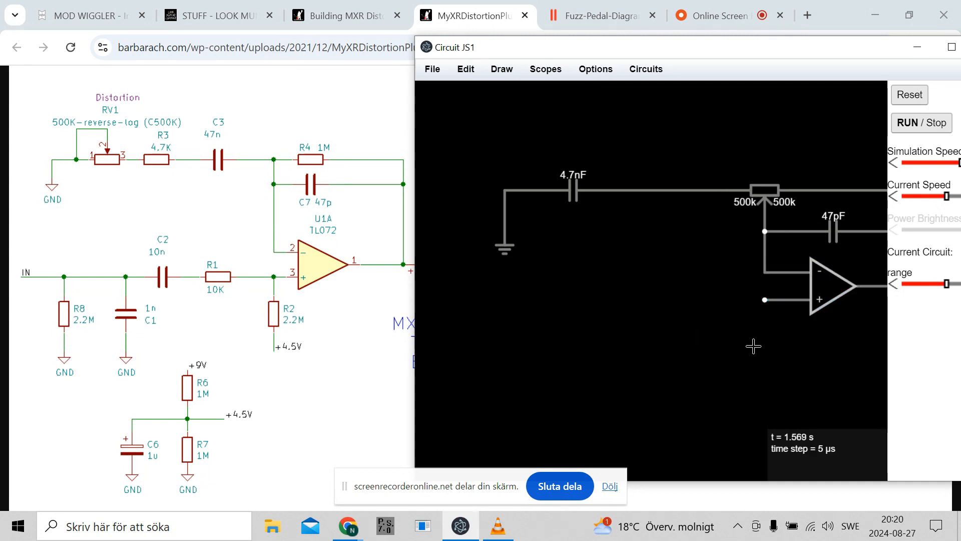
Add a resistor from the op-amp's non-inverting input straight down to a ground.
left_click_drag(765, 300, 764, 383)
key("g")
left_click(764, 383)
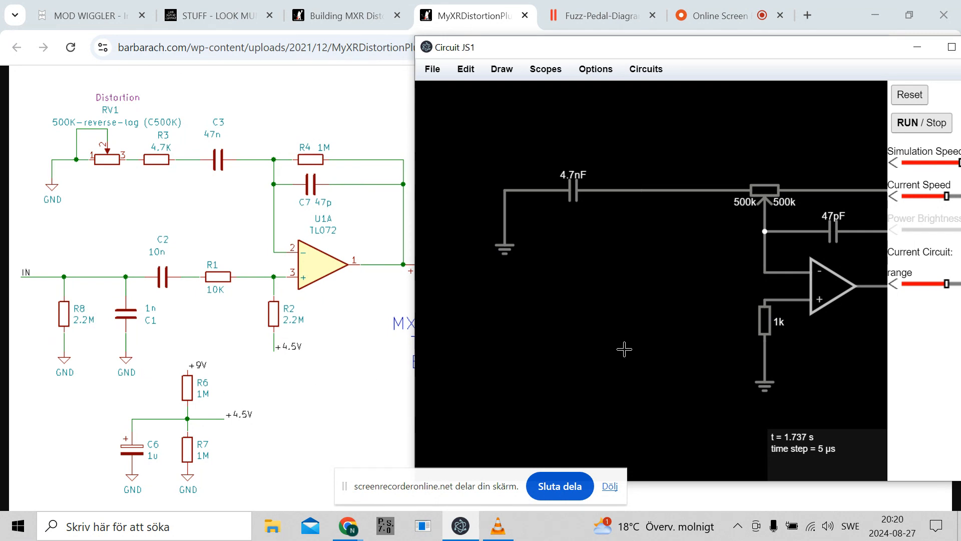
Set the resistance of the resistor between the non-inverting input and ground to 2.2M.
double_click(766, 322)
left_click_drag(654, 260, 648, 262)
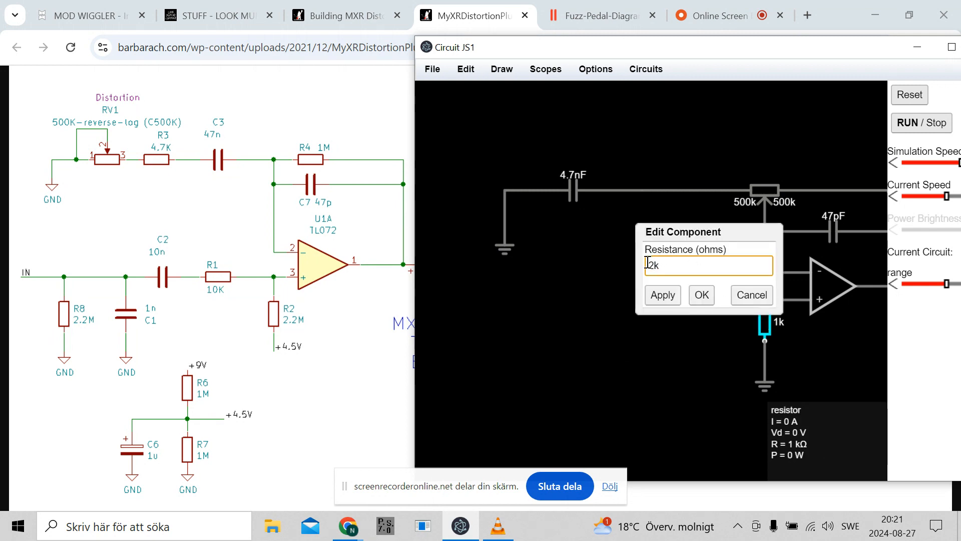
type("M2")
key("Delete")
left_click(702, 295)
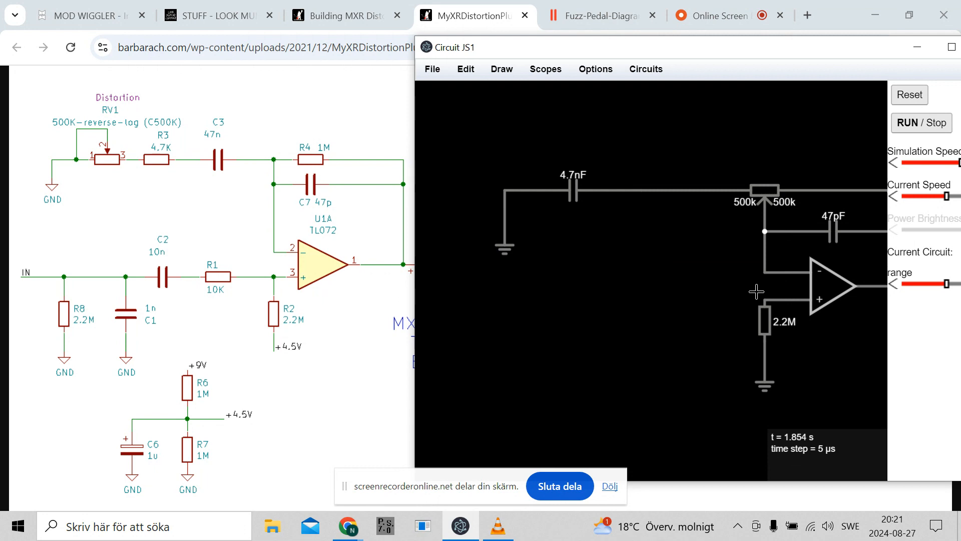
Add a 10k resistor in series, running left from the non-inverting input node.
left_click_drag(766, 300, 673, 300)
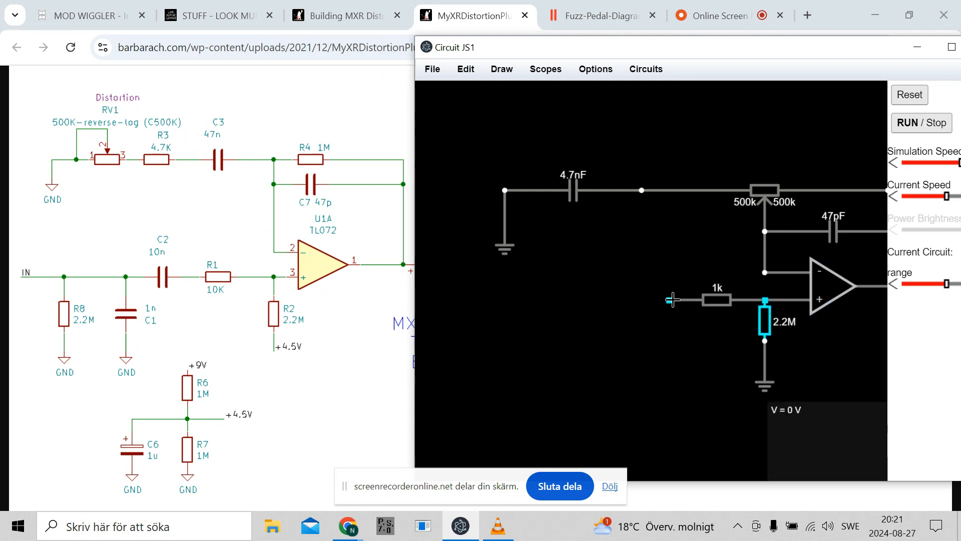
scroll(719, 301, "down", 6)
scroll(720, 301, "down", 6)
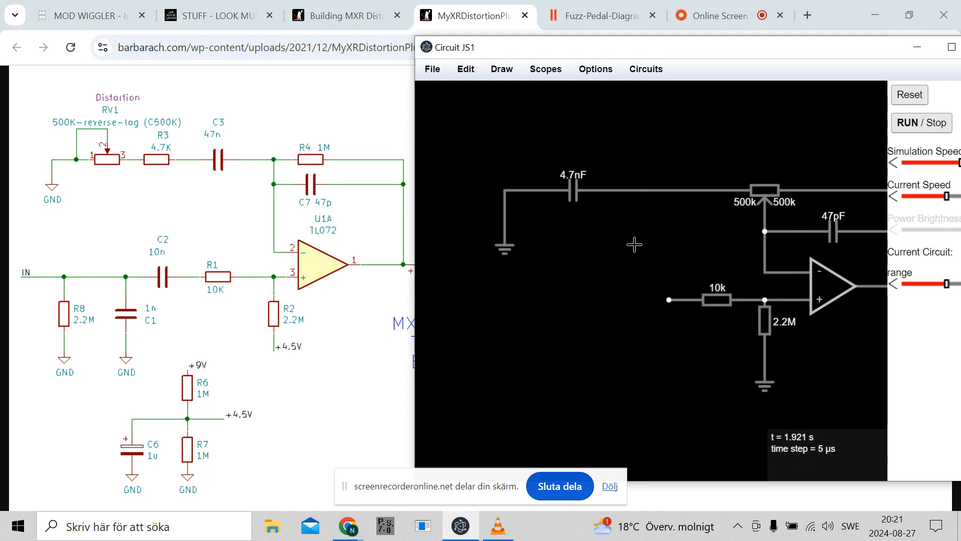
Copy the 4.7 nF capacitor to the free end of the 10k resistor, shorten it and set it to 10 nF.
key("ctrl+c")
key("ctrl+v")
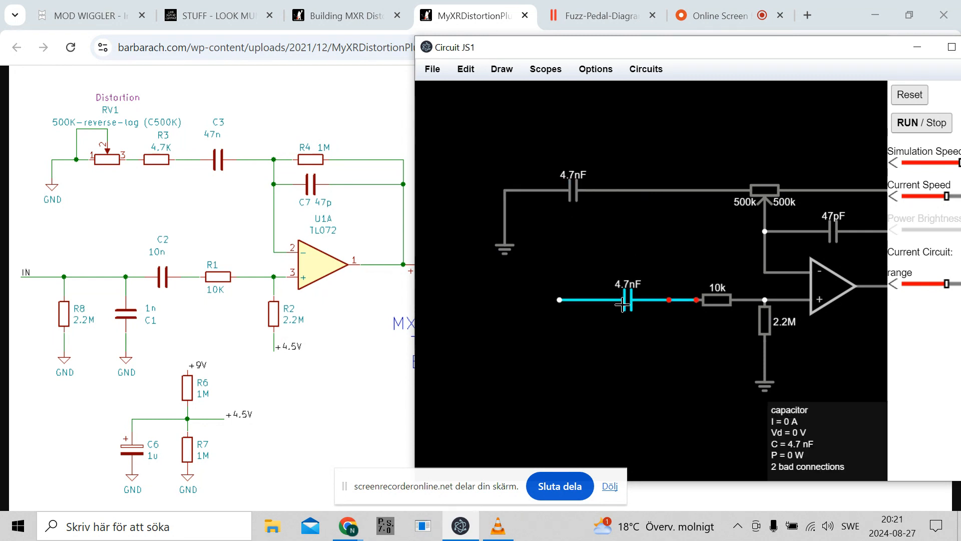
left_click_drag(631, 303, 599, 304)
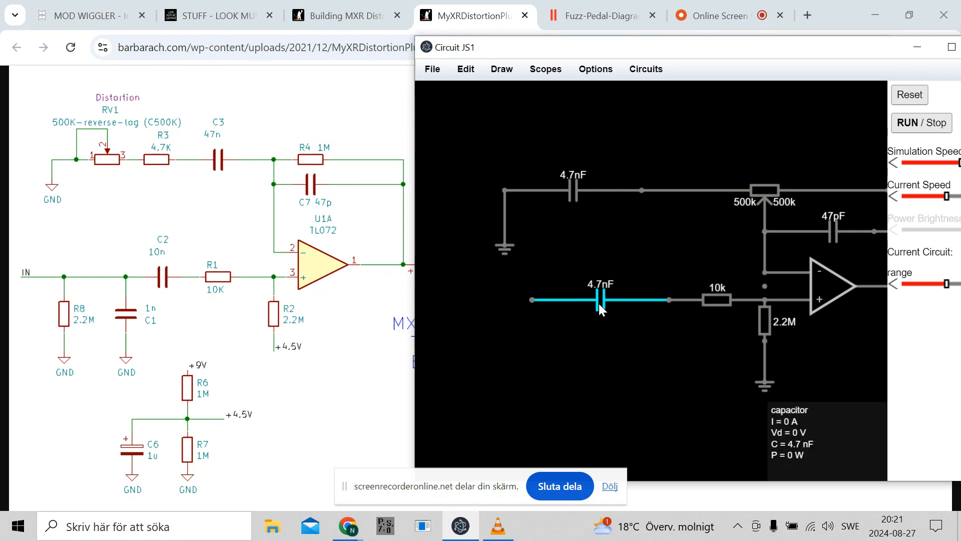
left_click_drag(531, 300, 600, 301)
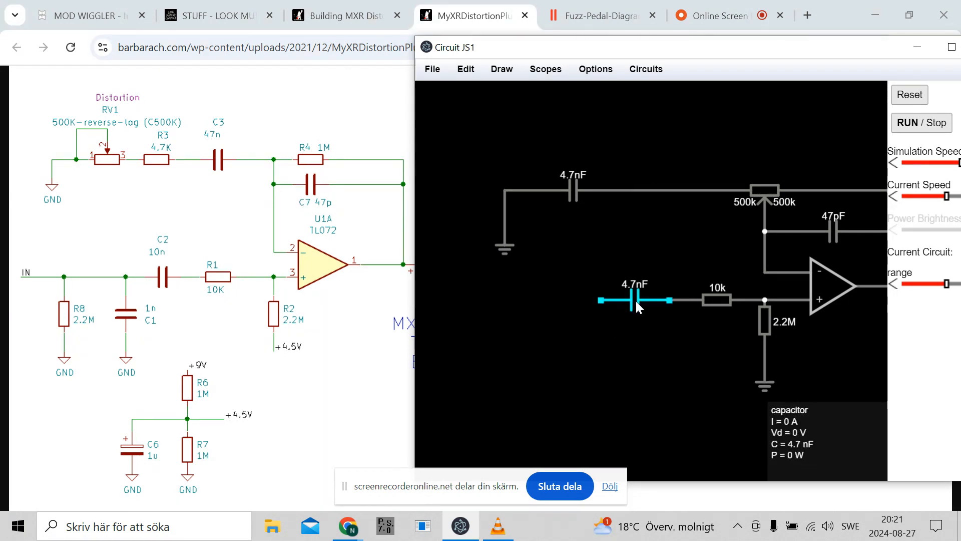
scroll(636, 301, "up", 3)
scroll(637, 304, "up", 1)
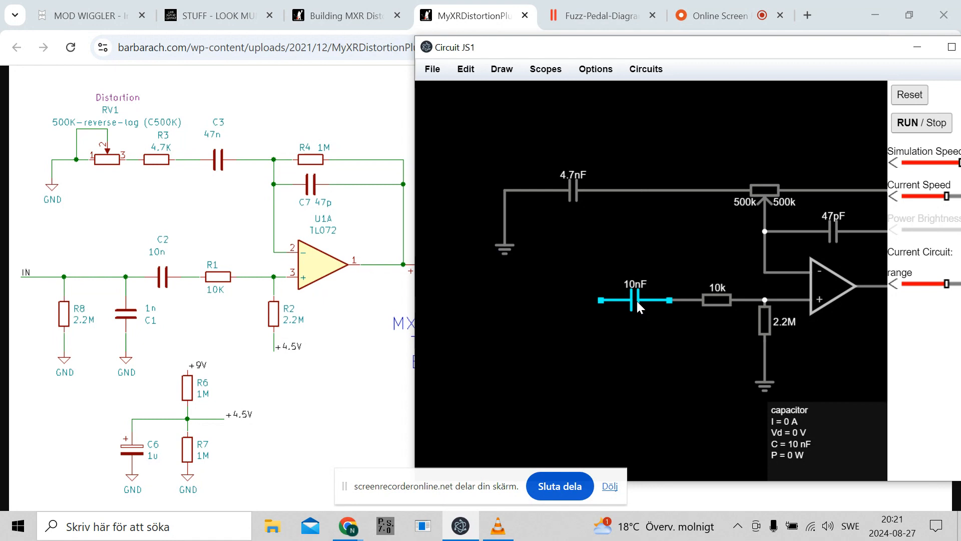
Paste another capacitor, run it vertically down from the 10 nF capacitor's free end and set it to 1 nF.
key("ctrl+v")
left_click_drag(603, 326, 603, 302)
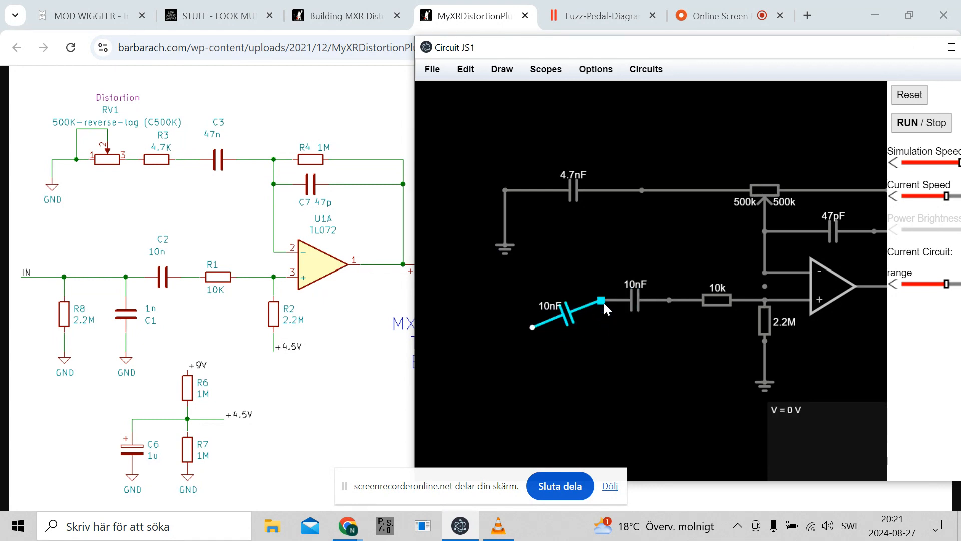
left_click_drag(535, 327, 601, 370)
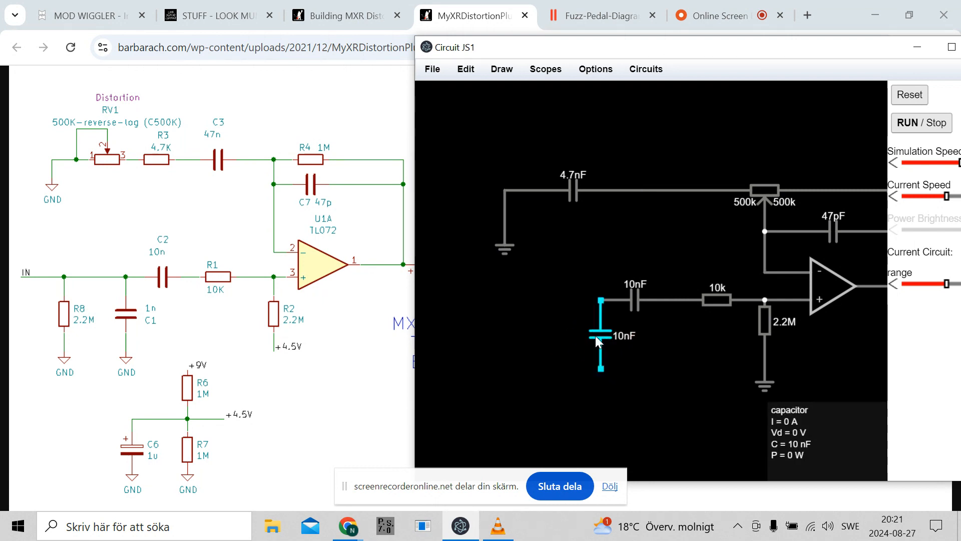
double_click(596, 335)
left_click(662, 233)
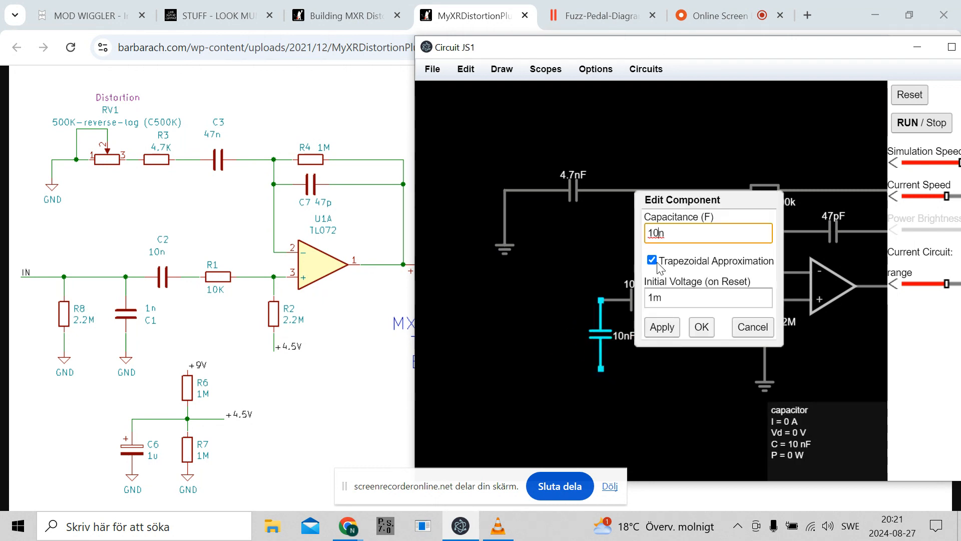
key("BackSpace")
left_click(661, 330)
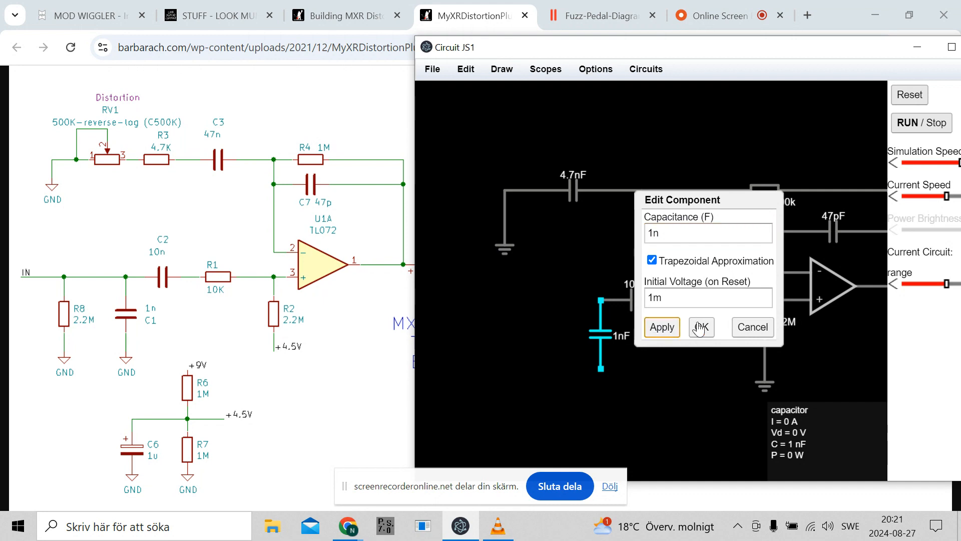
left_click(702, 328)
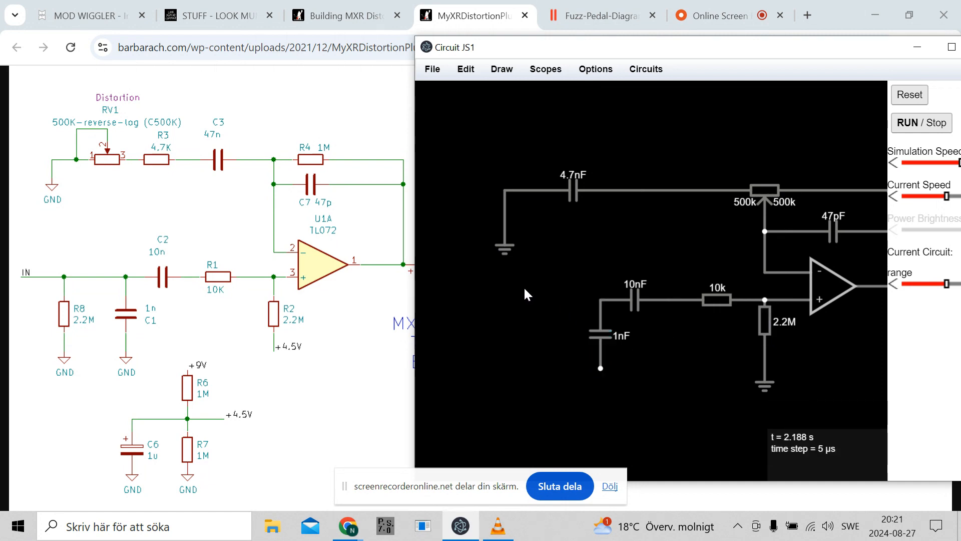
Place a vertical 2.2M resistor left of the 1 nF capacitor, wire their upper ends together and extend the input wire further left.
key("ctrl+v")
left_click_drag(530, 344, 533, 365)
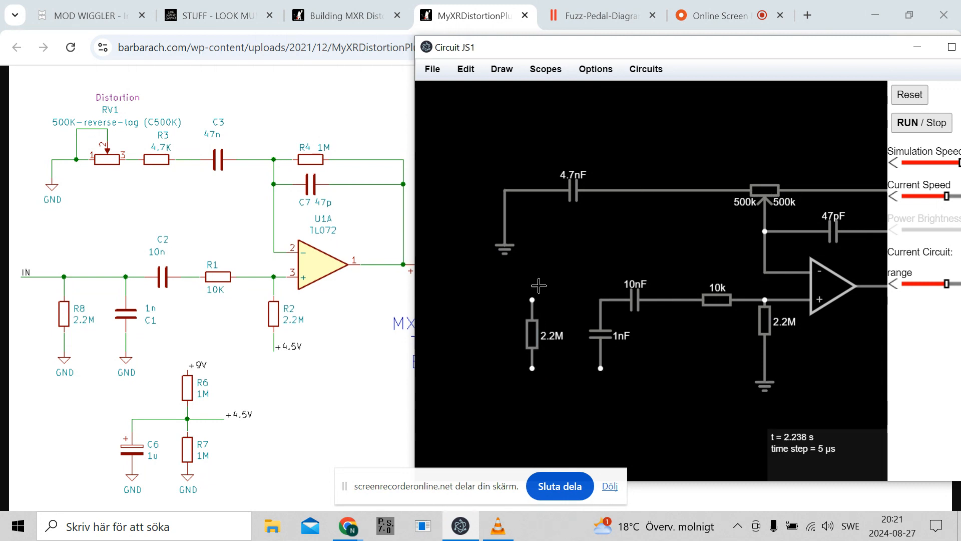
left_click_drag(532, 300, 601, 299)
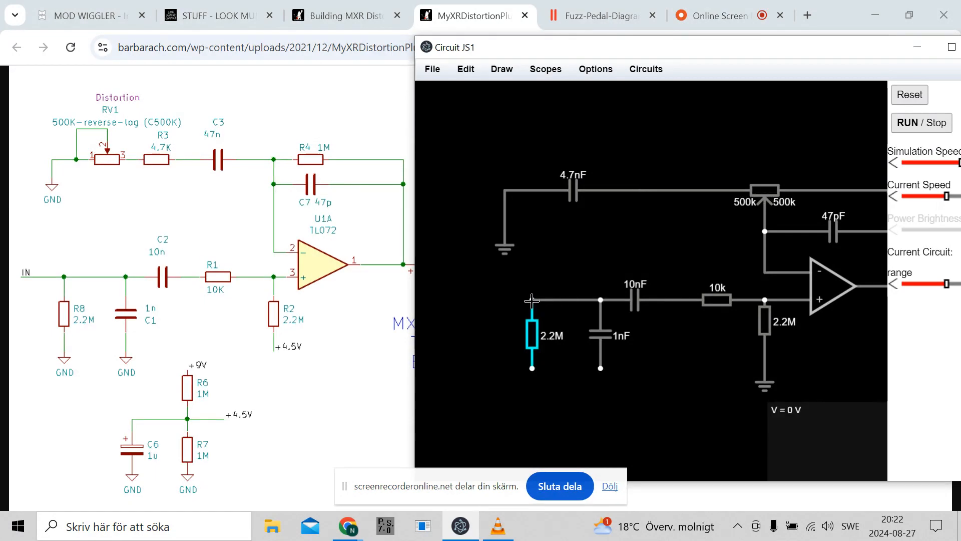
left_click_drag(532, 299, 464, 299)
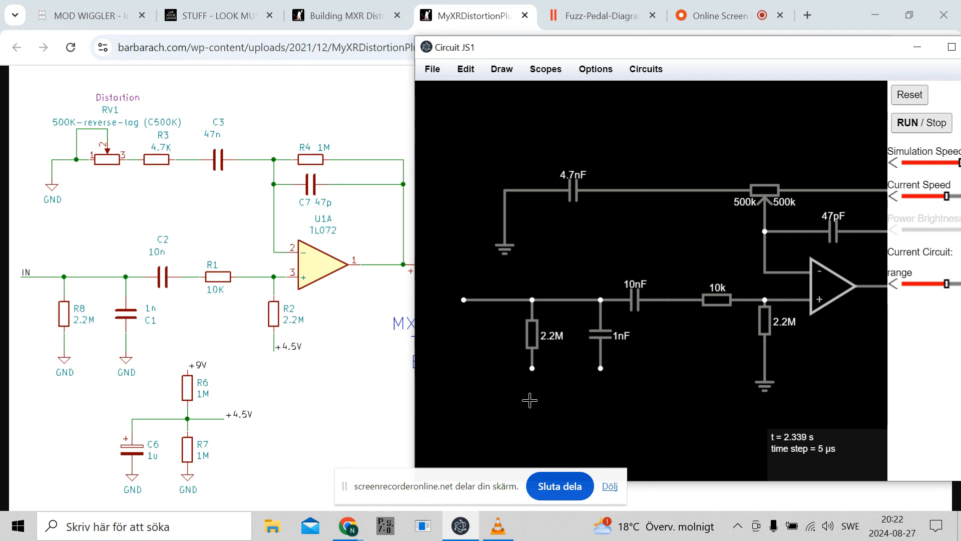
Add one-terminal voltage sources below the input 2.2M resistor and the 1 nF capacitor.
left_click_drag(532, 368, 532, 396)
left_click_drag(610, 372, 603, 398)
Set the voltage source below the 1 nF capacitor to 12 V.
double_click(601, 388)
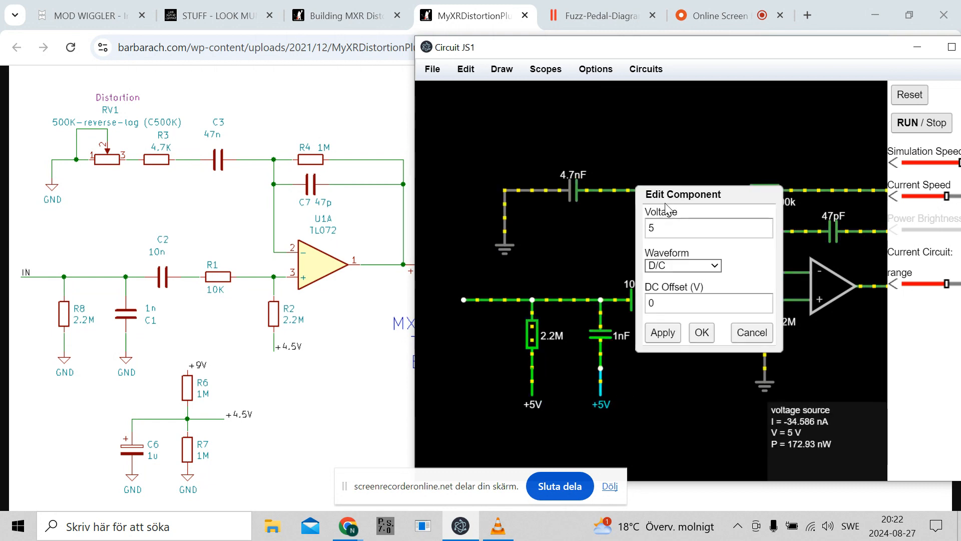
double_click(666, 224)
type("12")
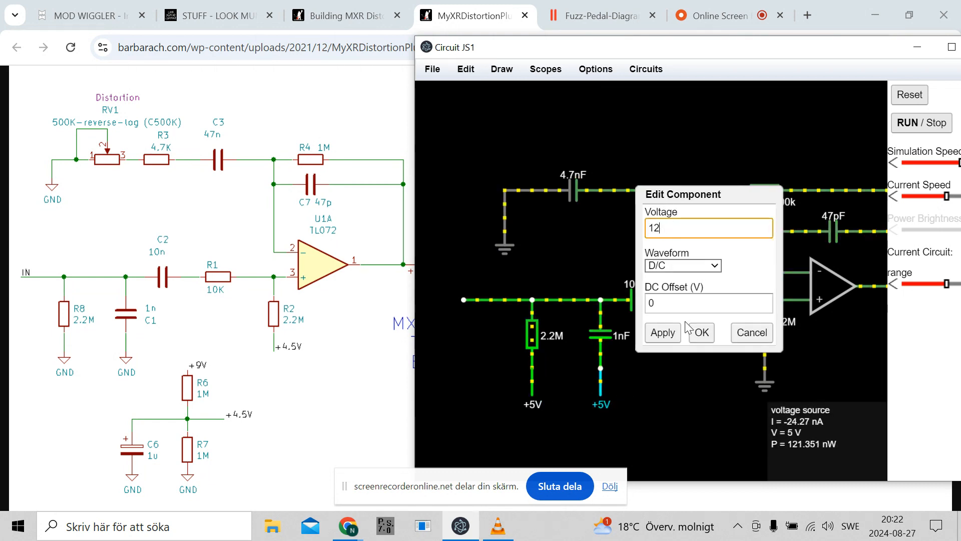
left_click(663, 332)
left_click(702, 332)
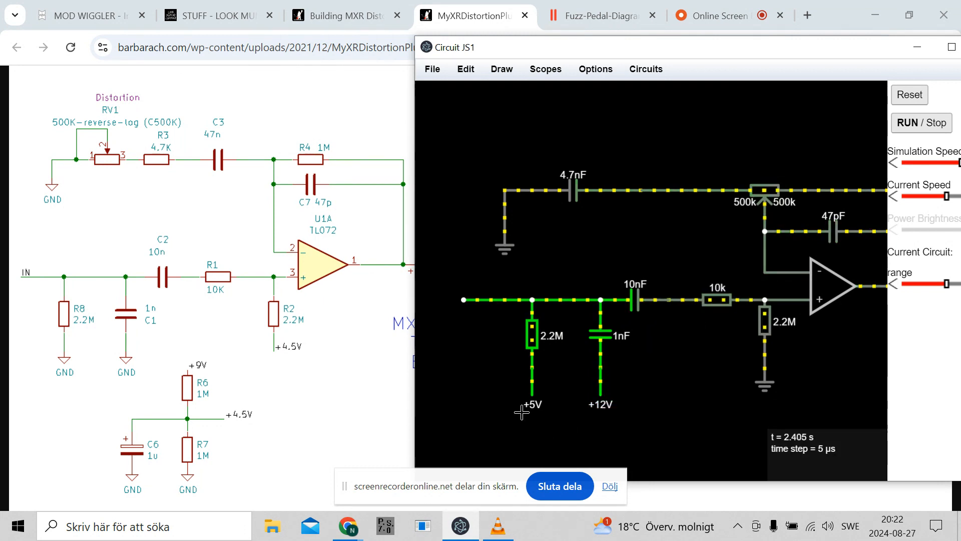
Set the voltage source below the input 2.2M resistor to -12 V.
double_click(529, 398)
double_click(688, 222)
type("12")
left_click(647, 226)
type("-")
left_click(662, 333)
left_click(702, 333)
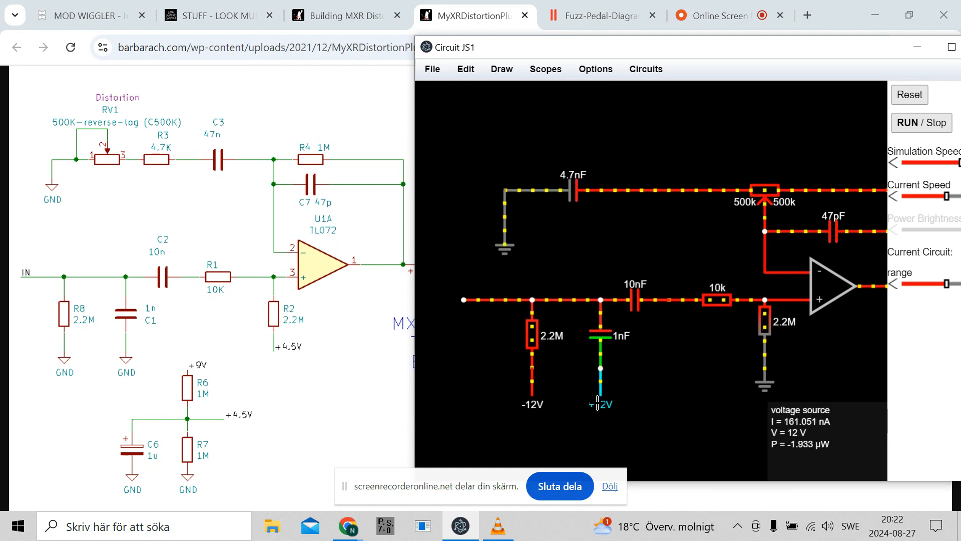
Set the voltage source below the 1 nF capacitor to -12 V.
double_click(598, 399)
left_click(649, 228)
type("-12")
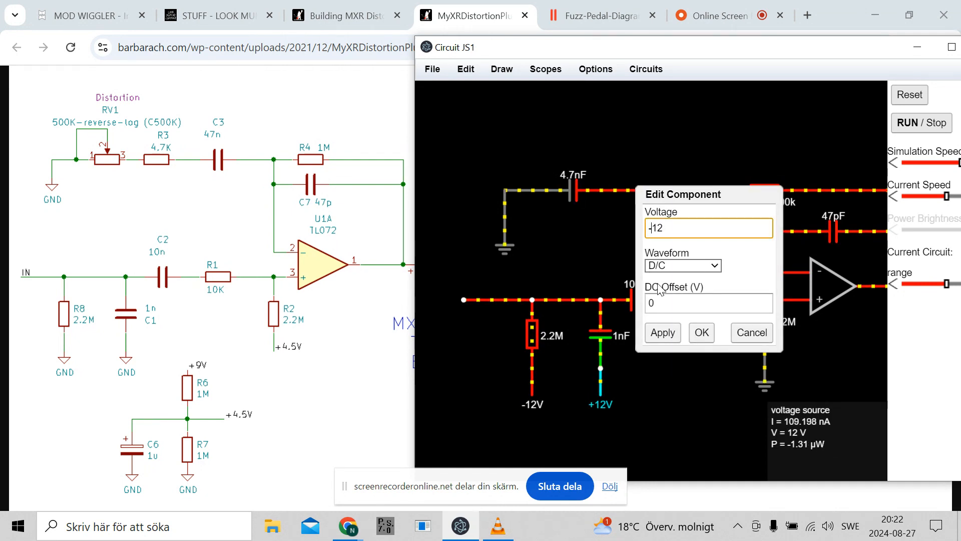
left_click(663, 333)
left_click(701, 335)
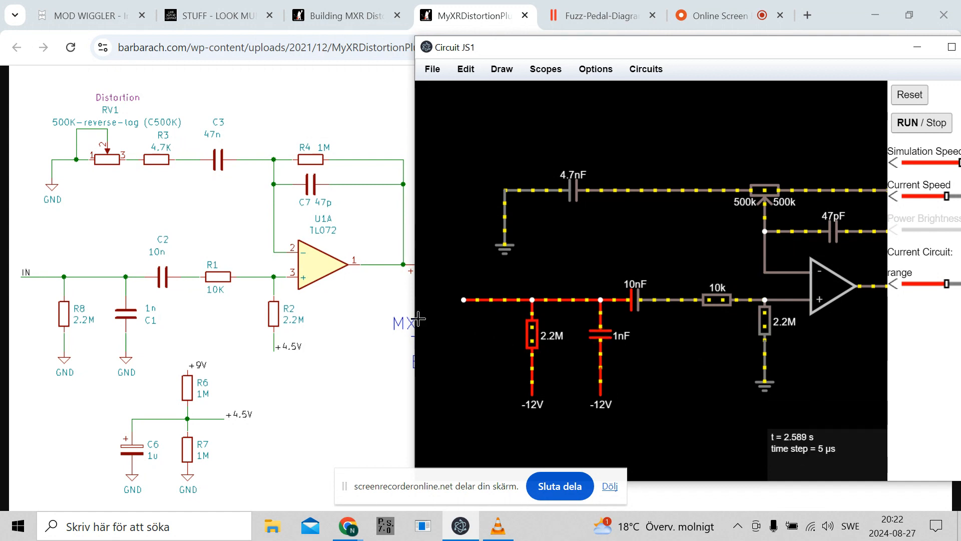
Widen the simulator window and shift the circuit to free up drawing space before the input wire.
left_click_drag(416, 317, 607, 300)
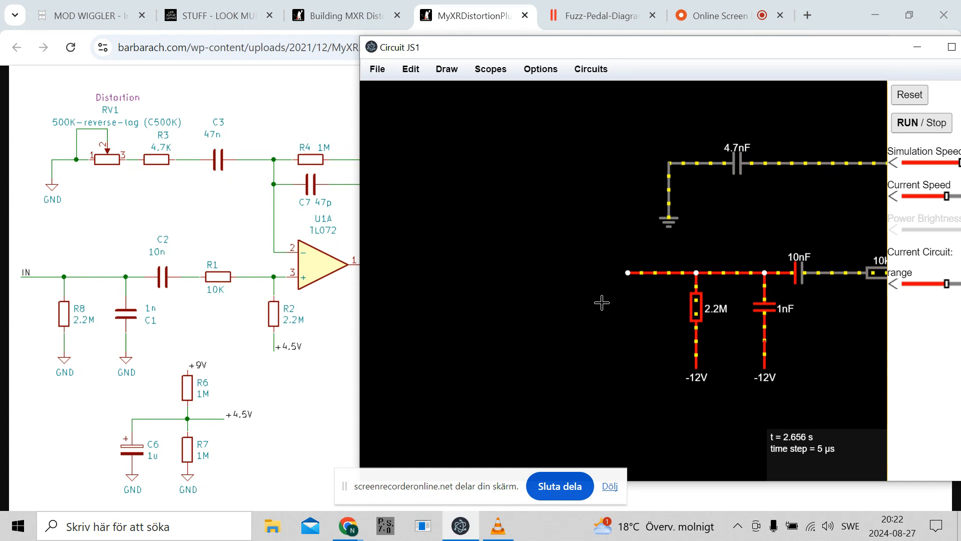
left_click(445, 70)
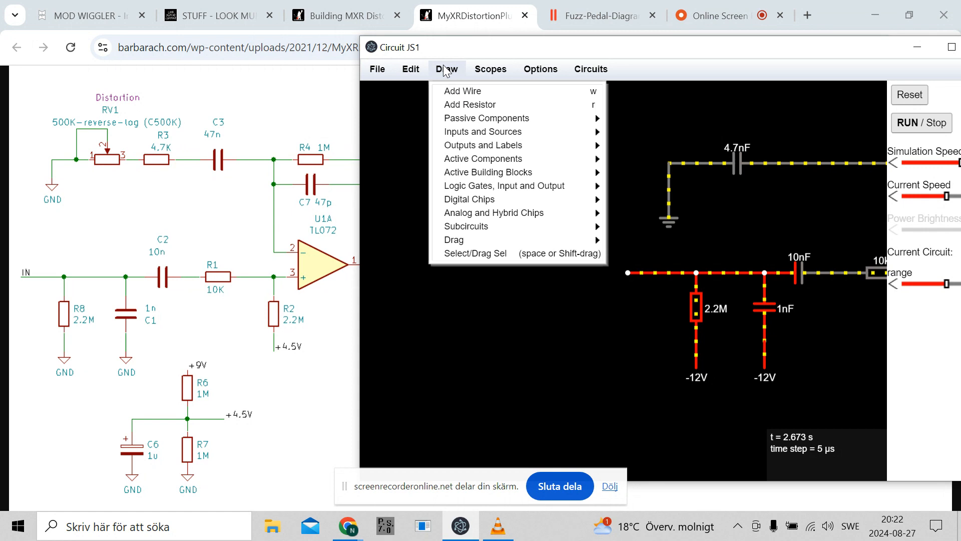
mouse_move(491, 120)
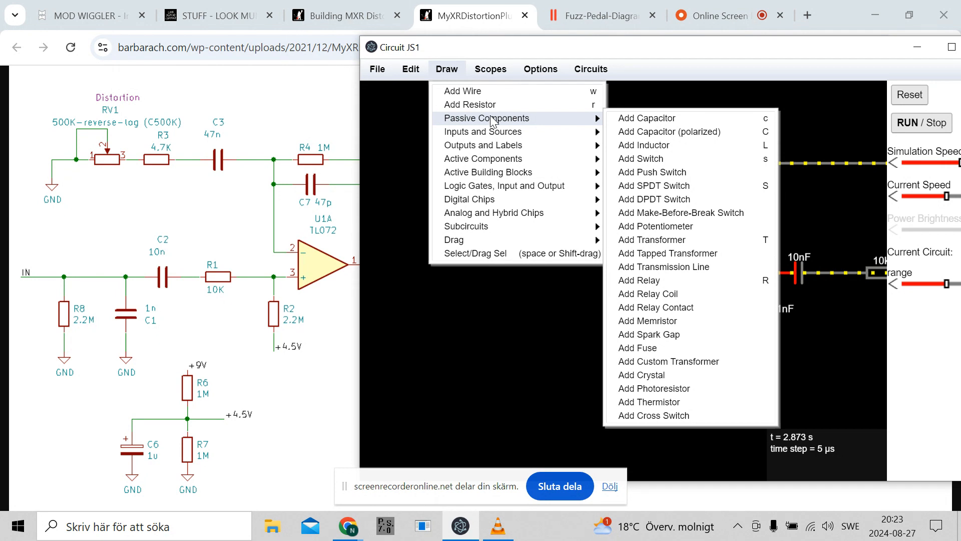
left_click(469, 323)
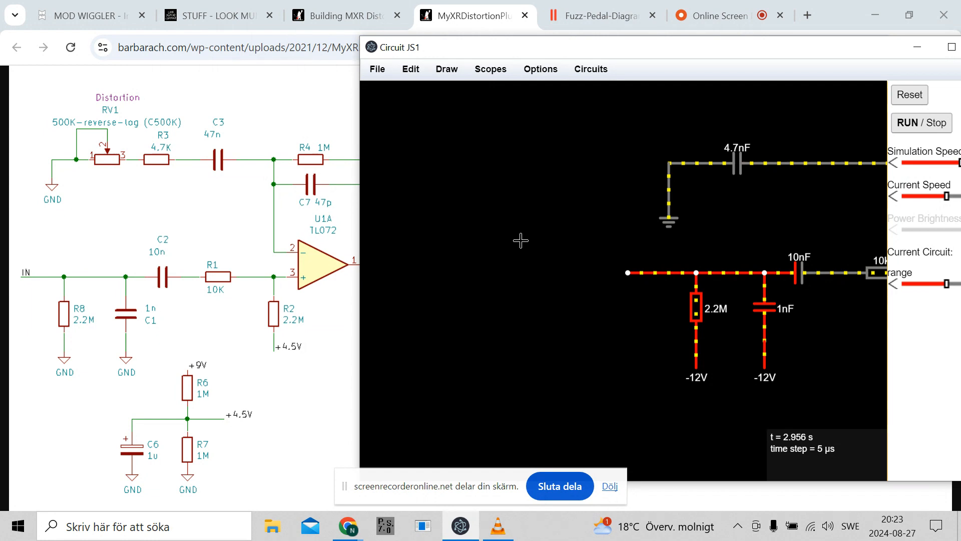
Add a one-terminal square wave source in the empty area left of the input wire.
left_click(445, 69)
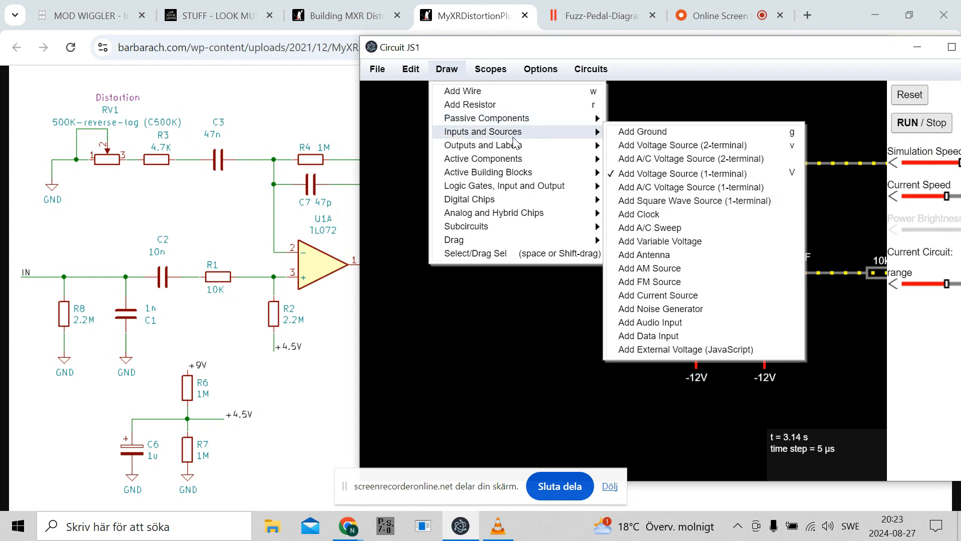
mouse_move(516, 147)
left_click(649, 203)
mouse_move(464, 272)
left_mouse_down()
mouse_move(408, 268)
mouse_move(406, 278)
left_mouse_up()
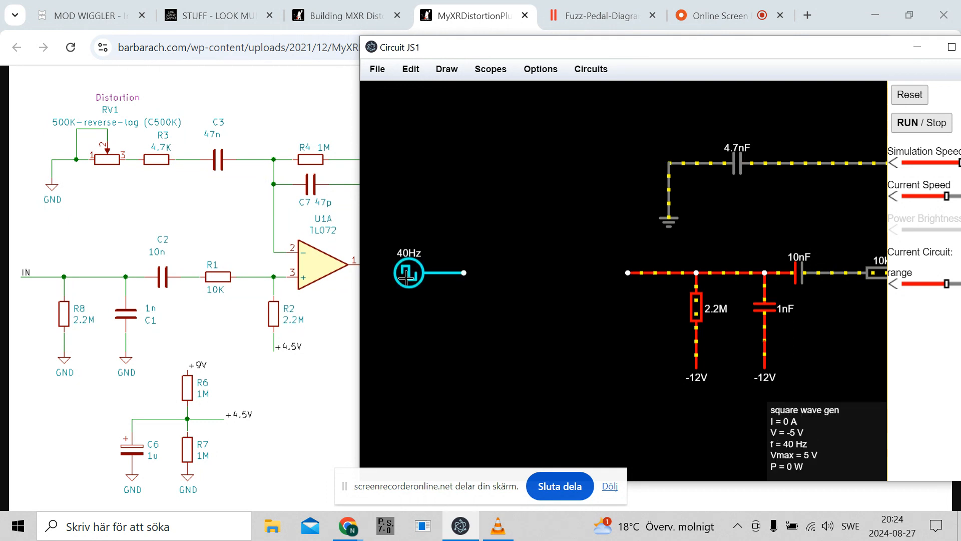
Set the square wave source's frequency to 440 Hz.
double_click(408, 275)
left_click(630, 283)
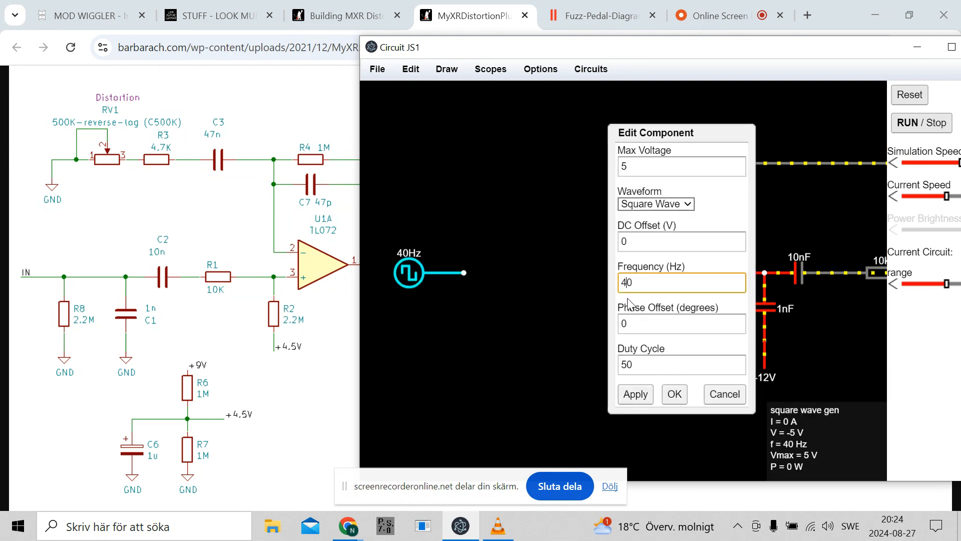
type("4")
left_click(636, 394)
left_click(673, 393)
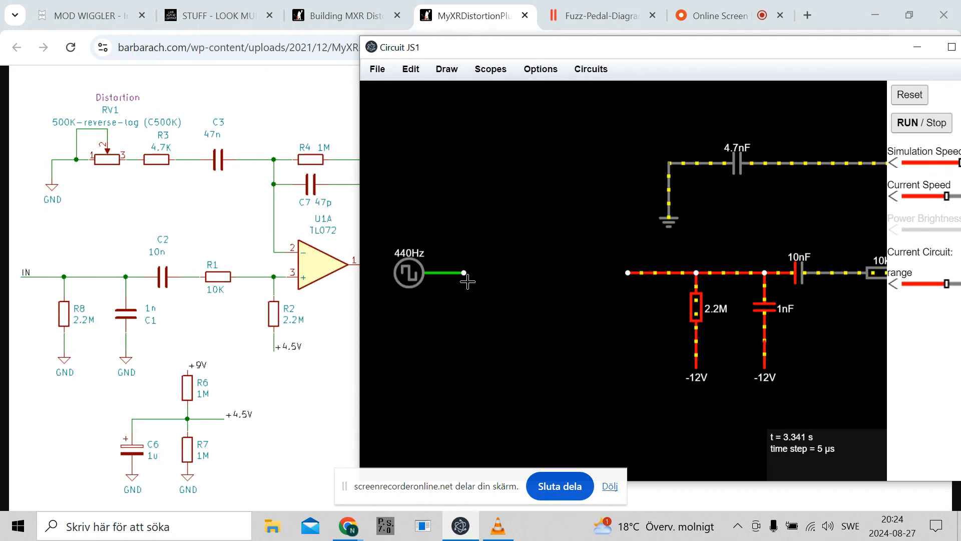
Add a 1k series resistor to the square wave source's output, followed by a capacitor down to ground.
left_click_drag(464, 273, 534, 271)
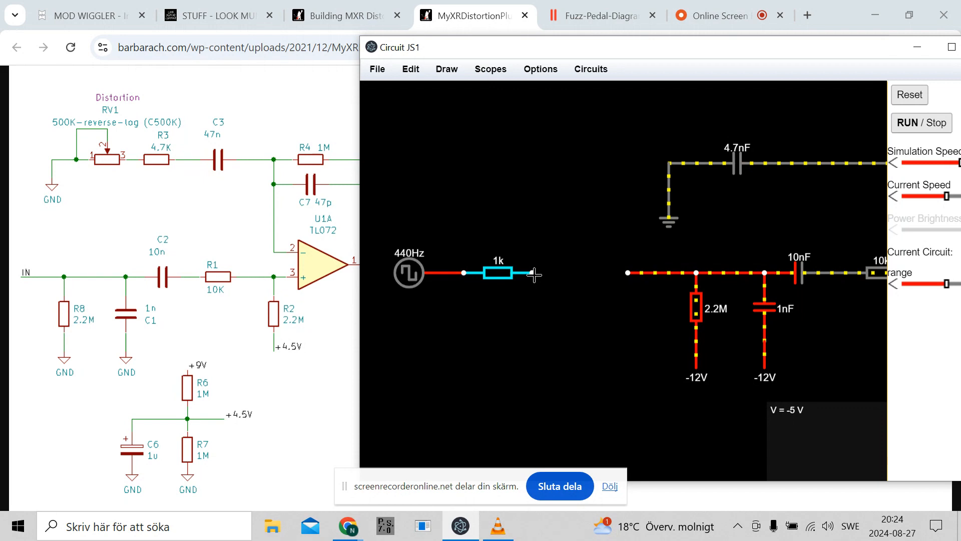
left_click_drag(534, 271, 533, 384)
key("g")
Set the capacitance of the capacitor after the 1k resistor to 1u.
double_click(533, 313)
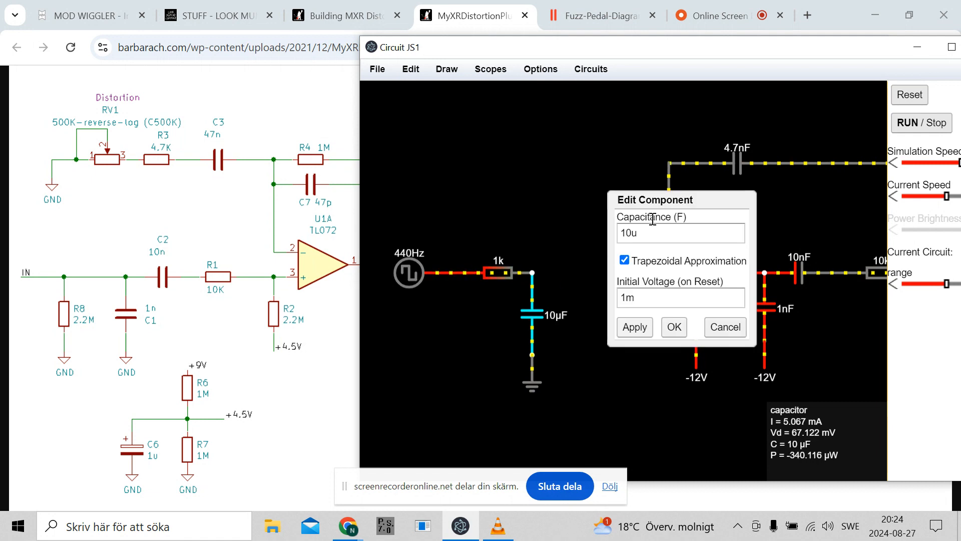
left_click(629, 233)
key("BackSpace")
left_click(632, 327)
left_click(673, 326)
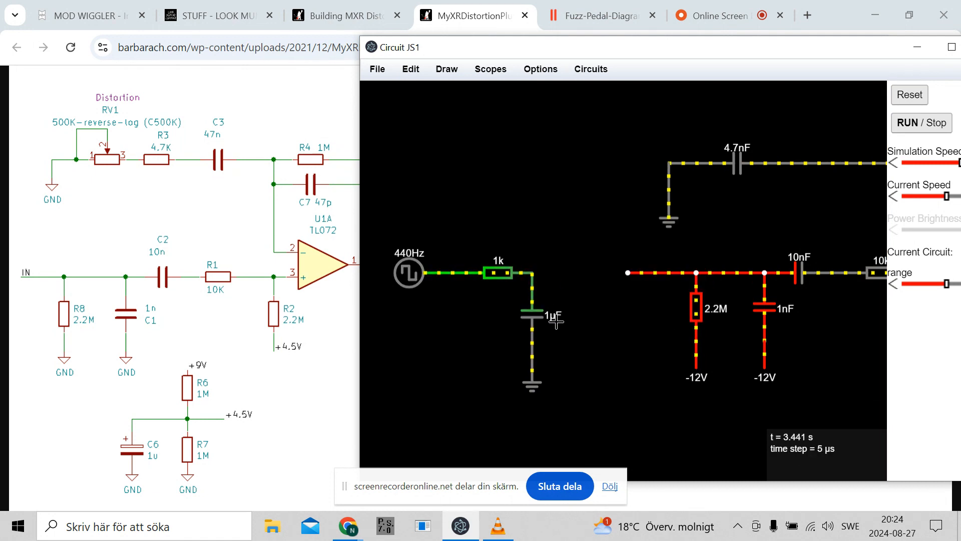
Select the square wave source with its 1k resistor, 1 µF capacitor and ground, and move the group further left.
left_click_drag(564, 430, 499, 355)
left_click_drag(391, 229, 391, 228)
left_click_drag(505, 272, 413, 273)
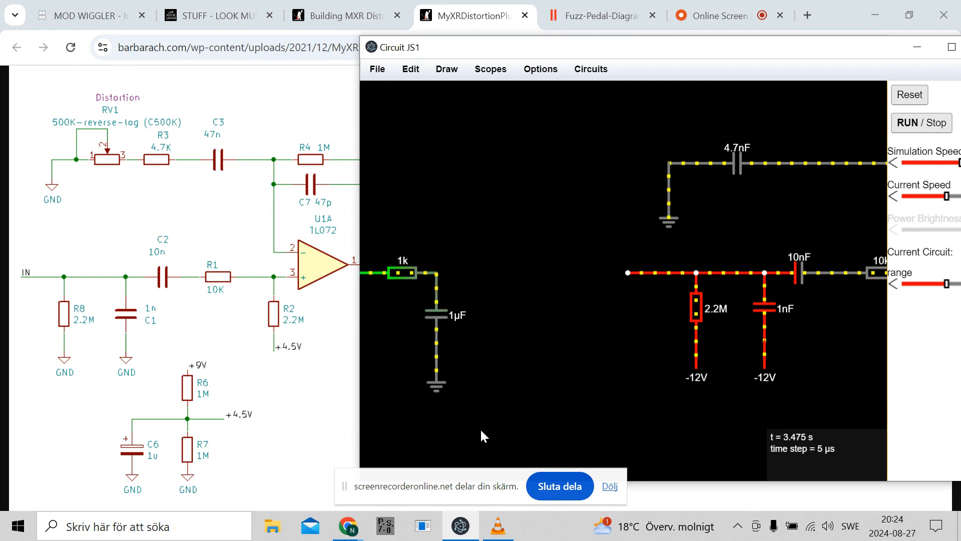
Copy the 1k resistor, 1 µF capacitor and ground, and connect the copy as a second filter section after the first.
left_click_drag(485, 411, 407, 257)
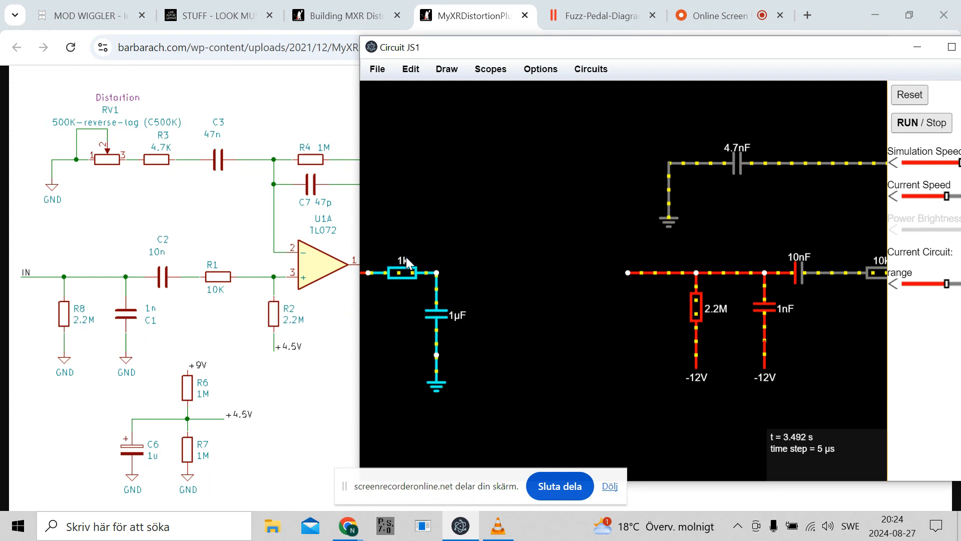
key("ctrl+v")
left_click_drag(482, 234, 467, 277)
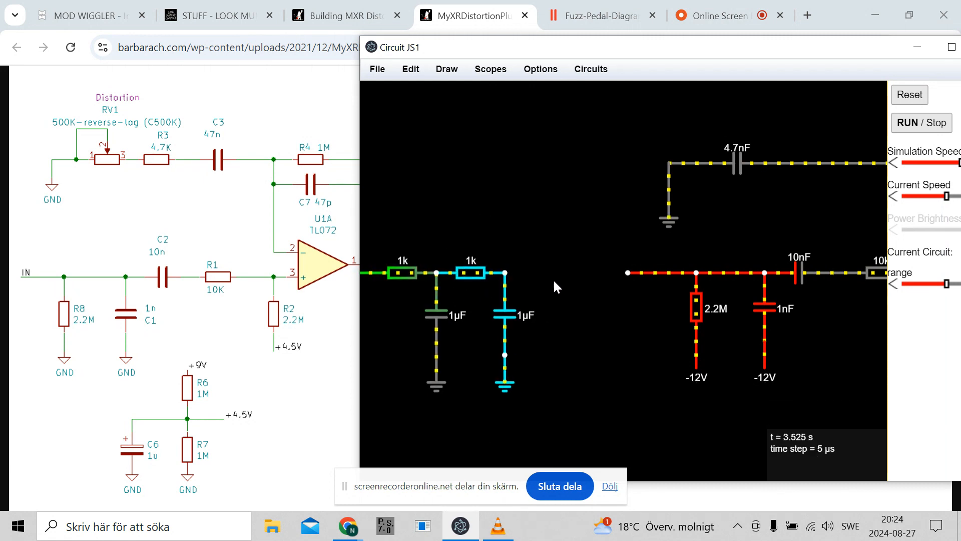
Add a third copied 1k and 1 µF filter section with its ground, and shorten the gain stage's open input wire.
key("ctrl+v")
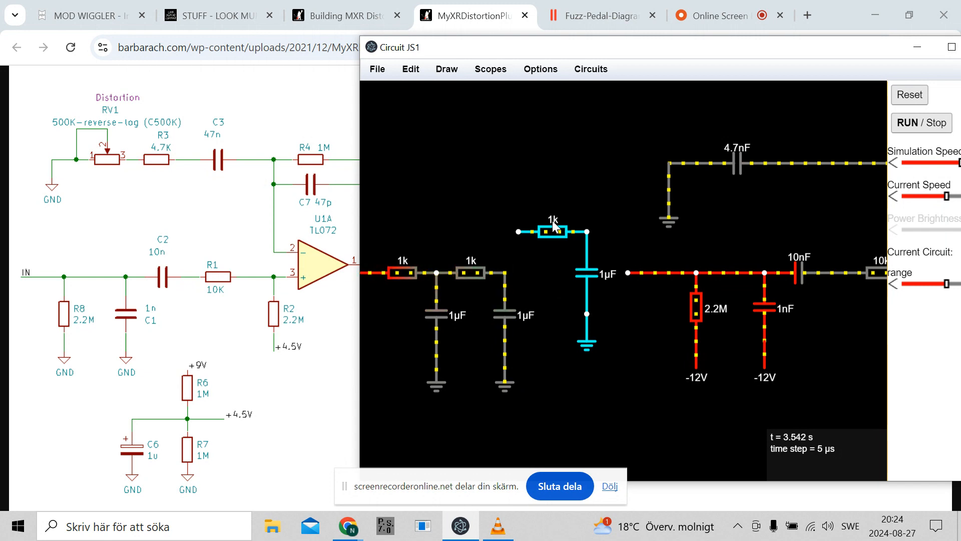
left_click(556, 271)
left_click_drag(555, 234, 539, 278)
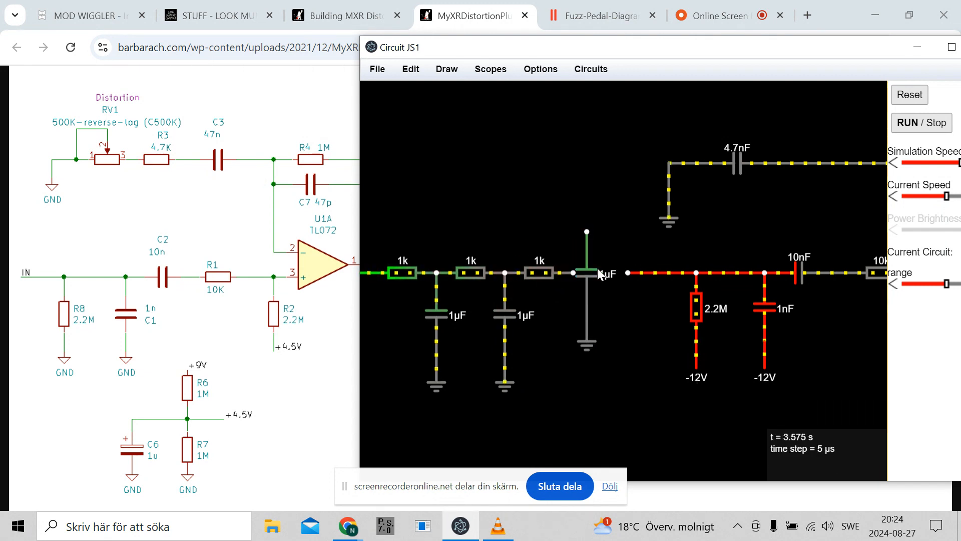
left_click_drag(596, 268, 583, 312)
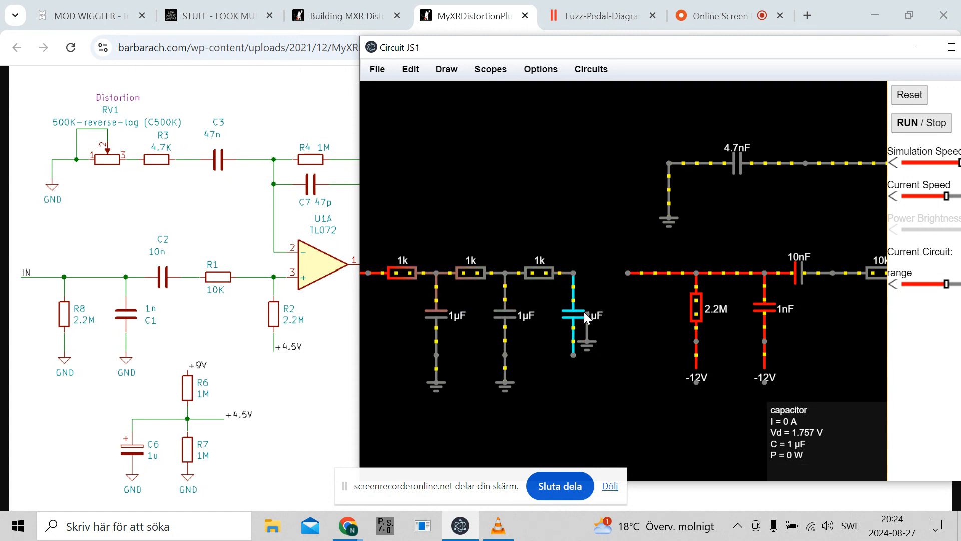
left_click_drag(591, 350, 573, 386)
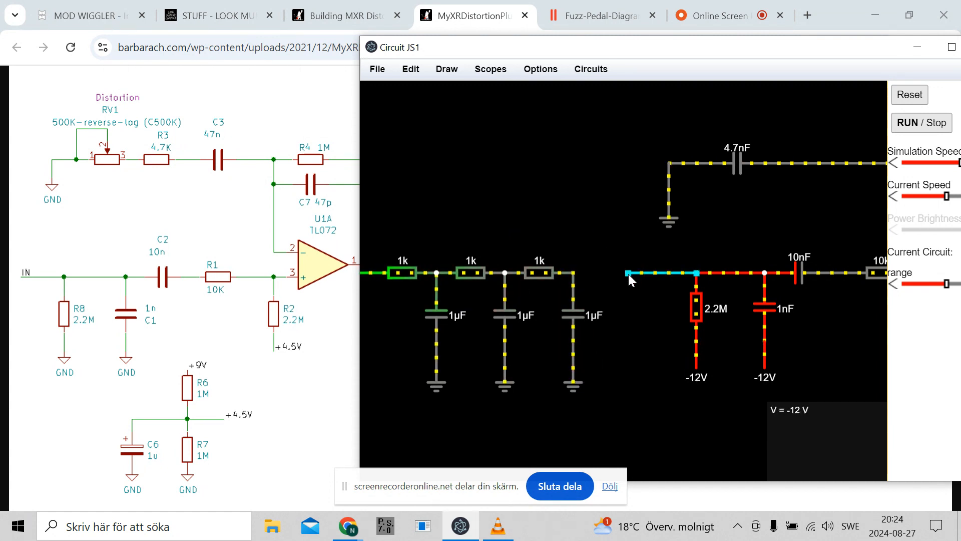
left_click_drag(627, 272, 663, 273)
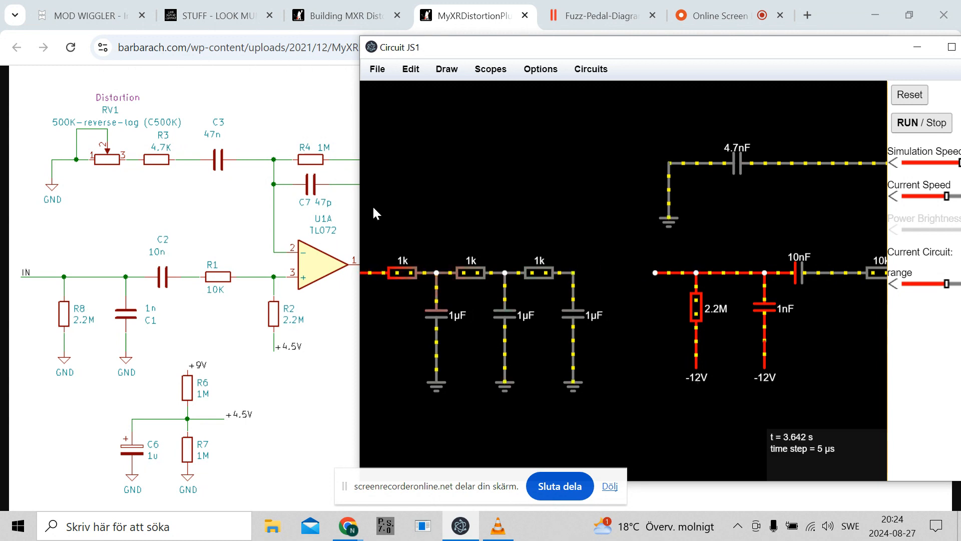
Examine the whole reference schematic in Chrome, zoomed out to fit, and return to the circuit simulator.
left_click(319, 358)
scroll(738, 253, "up", 2)
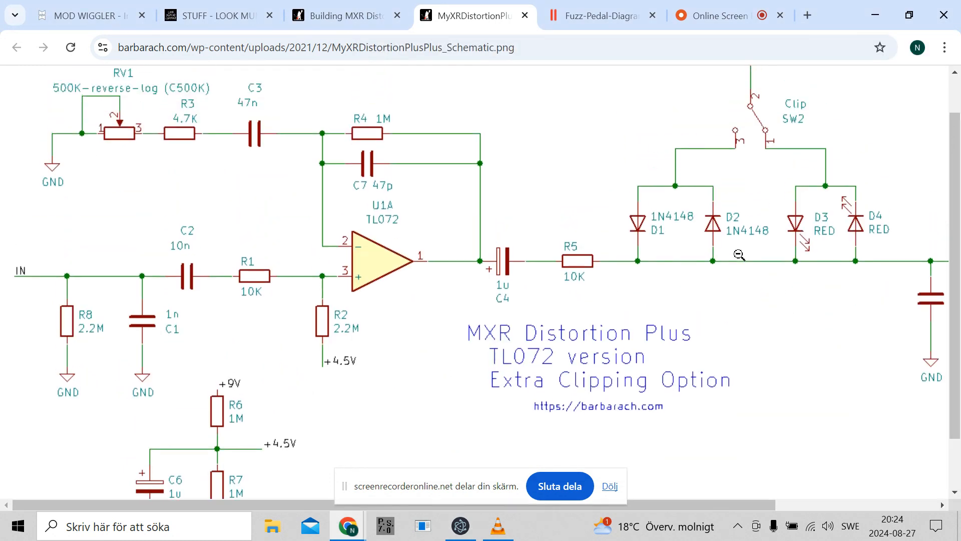
scroll(741, 268, "down", 2)
scroll(740, 267, "down", 2, "ctrl")
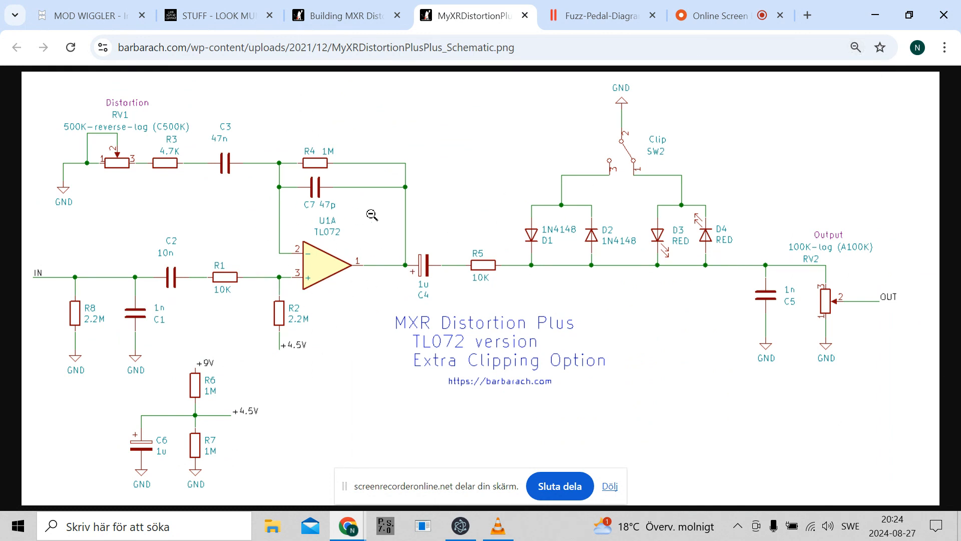
key("alt+Tab")
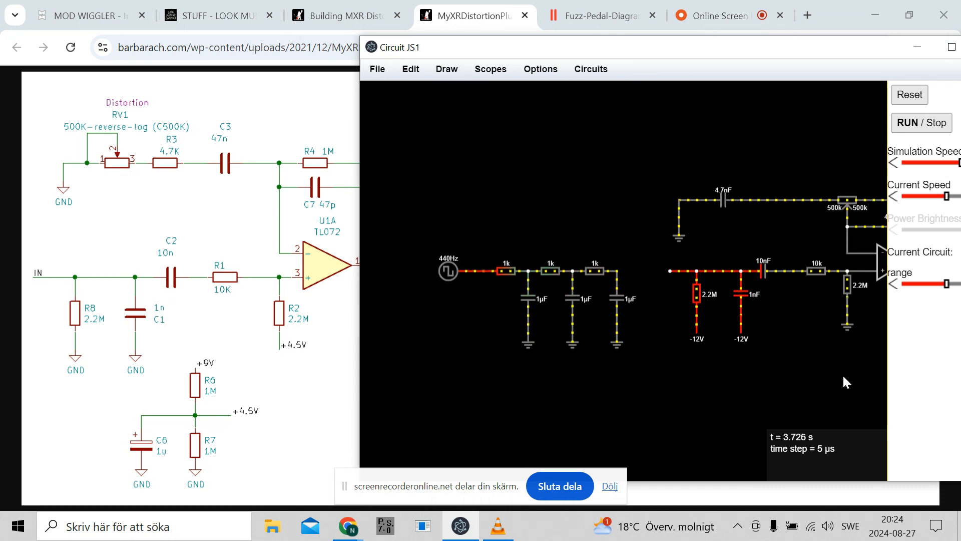
Duplicate the op-amp and place it between the third filter section and the gain stage's input wire.
right_click(887, 270)
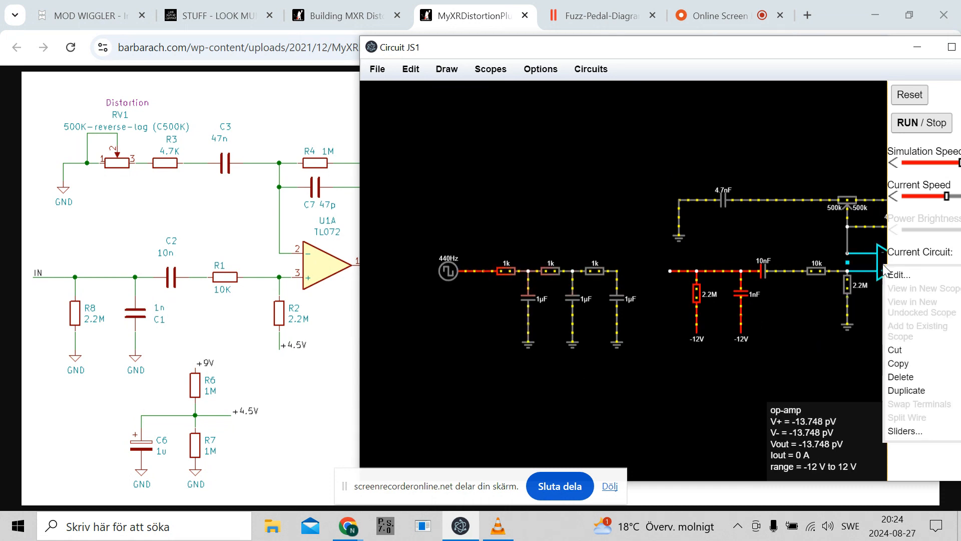
left_click(898, 363)
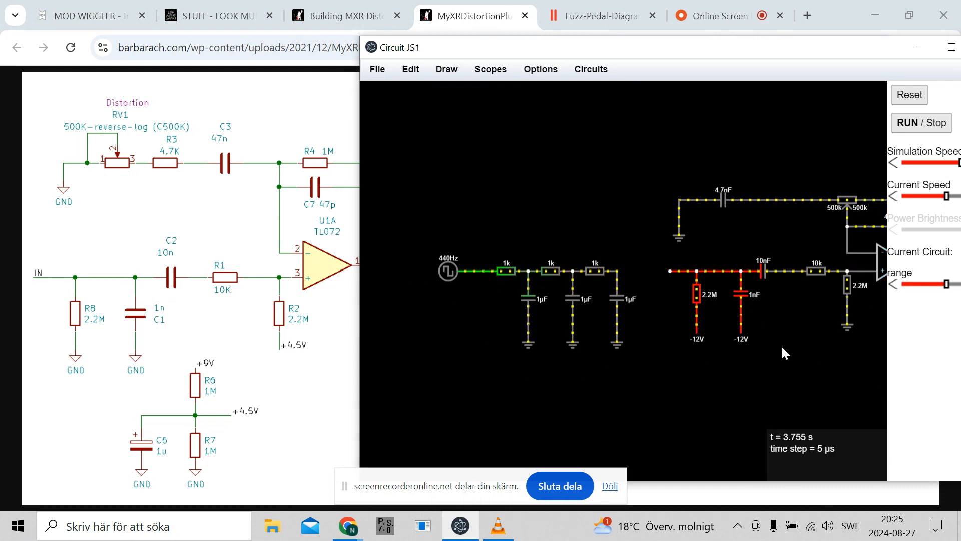
right_click(627, 270)
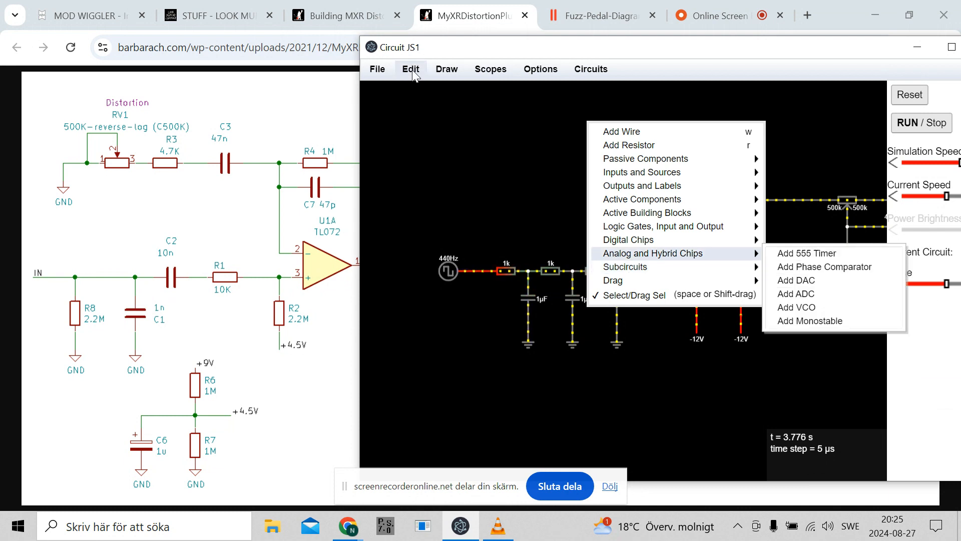
left_click(411, 69)
left_click(446, 147)
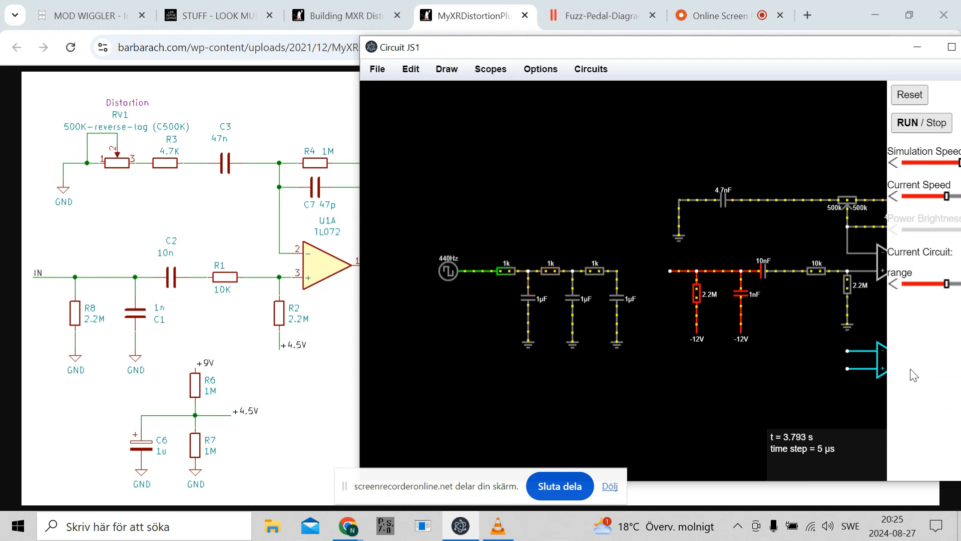
left_click_drag(879, 366, 605, 215)
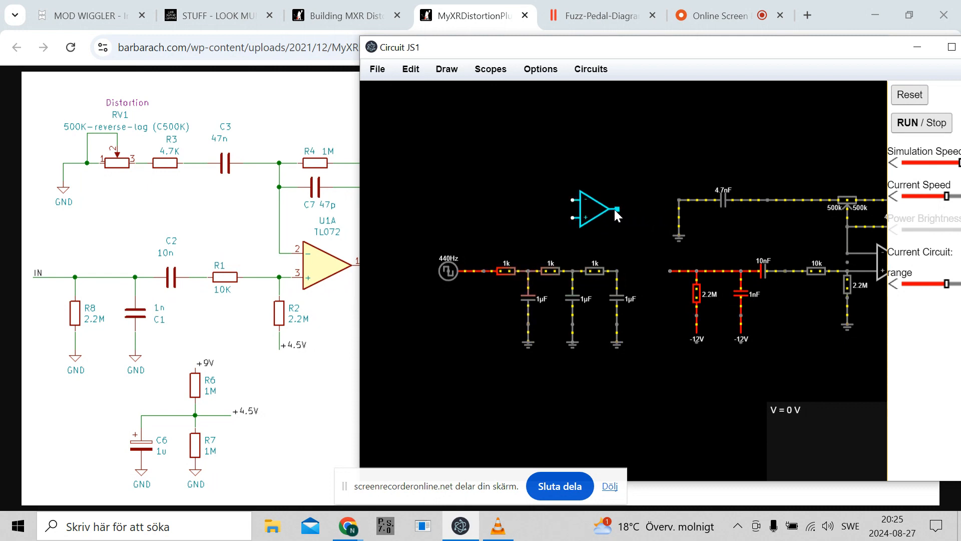
left_click_drag(611, 208, 662, 263)
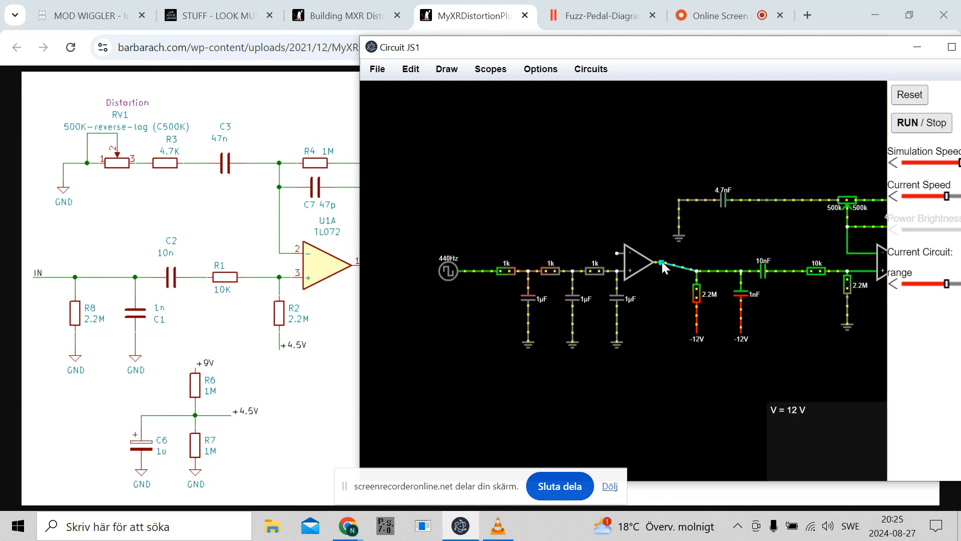
Wire the new op-amp's output back to its inverting input as a buffer, and view the output wire's signal in a scope.
mouse_move(661, 262)
left_mouse_down()
mouse_move(662, 220)
mouse_move(617, 217)
mouse_move(617, 254)
left_mouse_up()
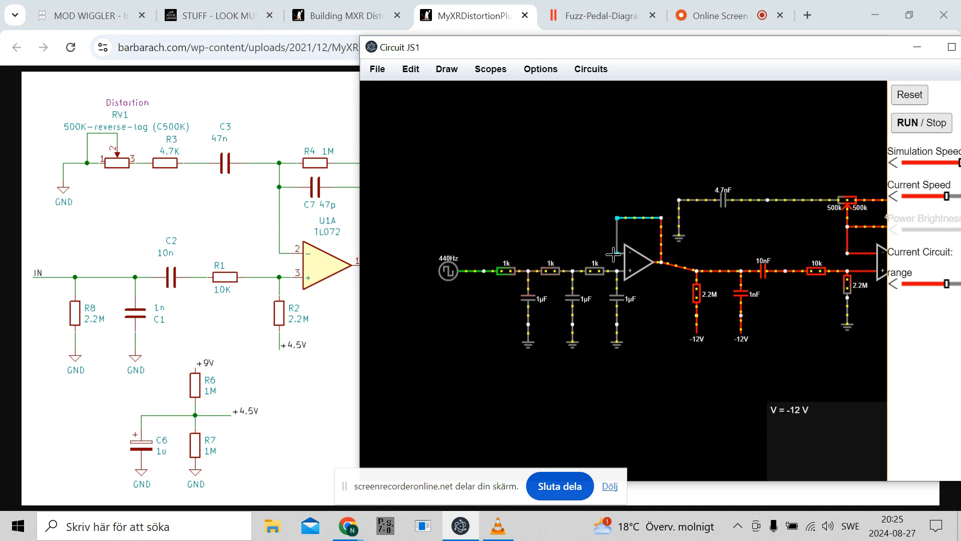
right_click(662, 243)
left_click(689, 266)
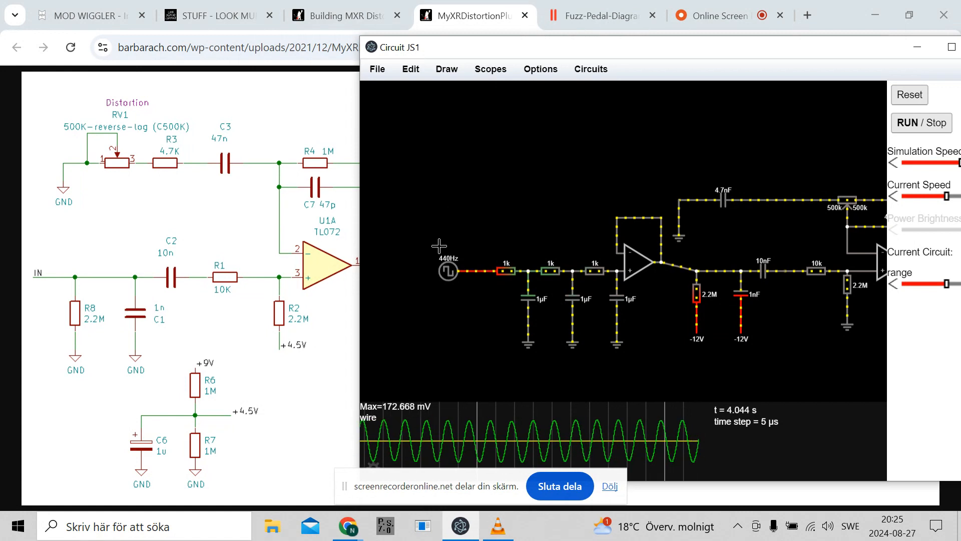
Set the square wave source's maximum voltage to 12 V.
double_click(447, 272)
left_click(625, 166)
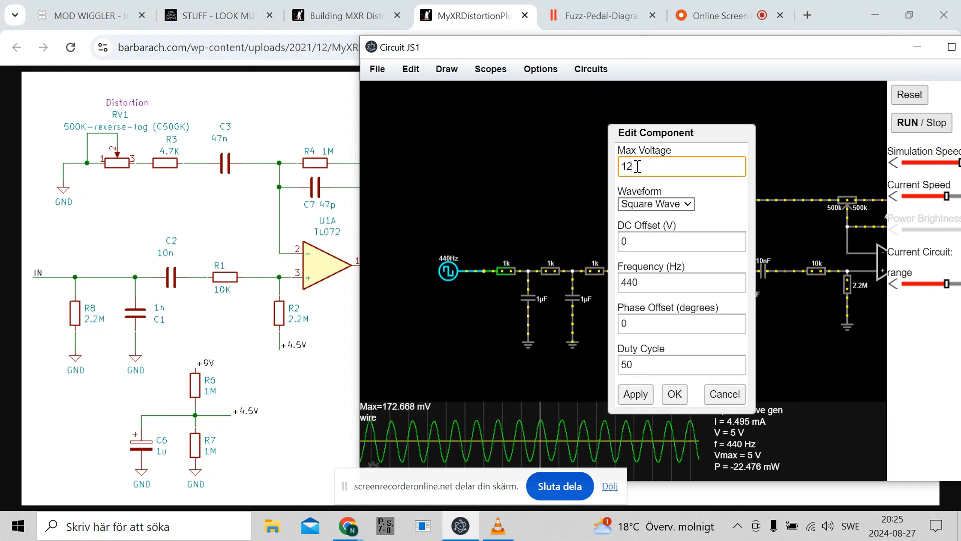
left_click(628, 395)
left_click(675, 394)
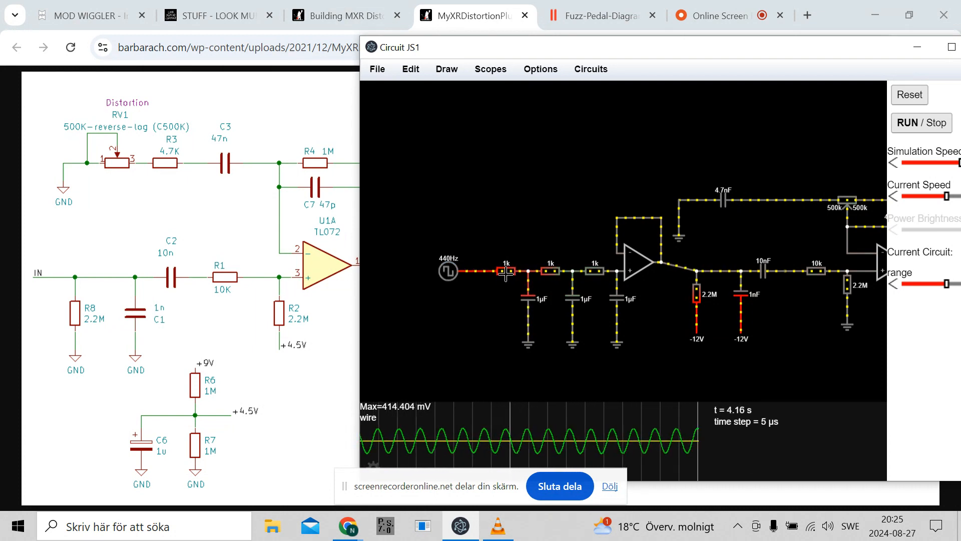
Set all three filter series resistors to 470 ohms.
scroll(502, 271, "down", 3)
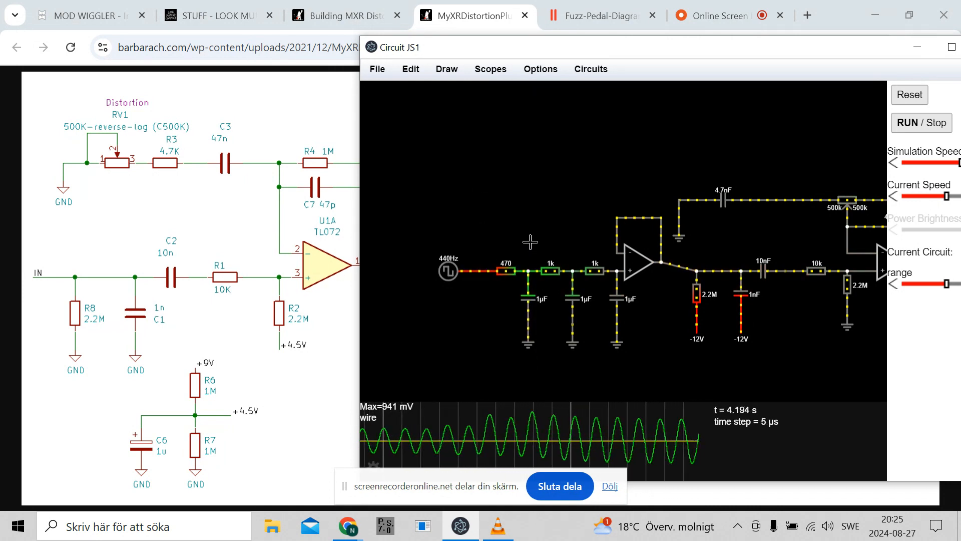
scroll(530, 242, "up", 5)
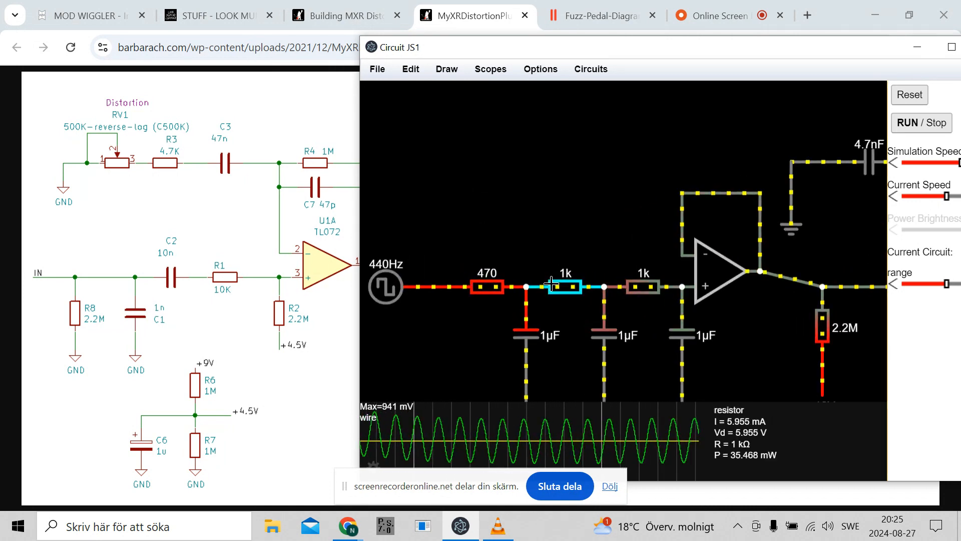
scroll(552, 284, "up", 4)
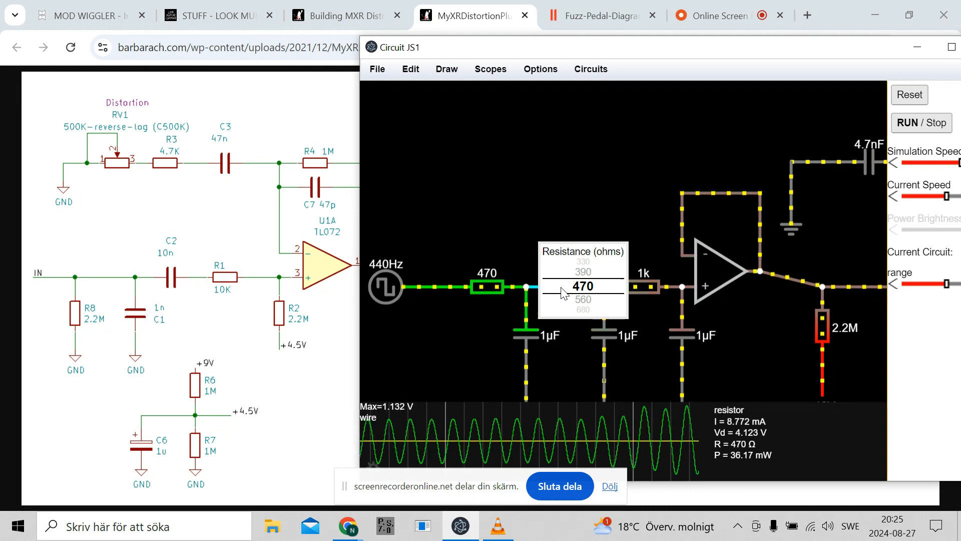
scroll(651, 291, "up", 3)
scroll(653, 293, "up", 1)
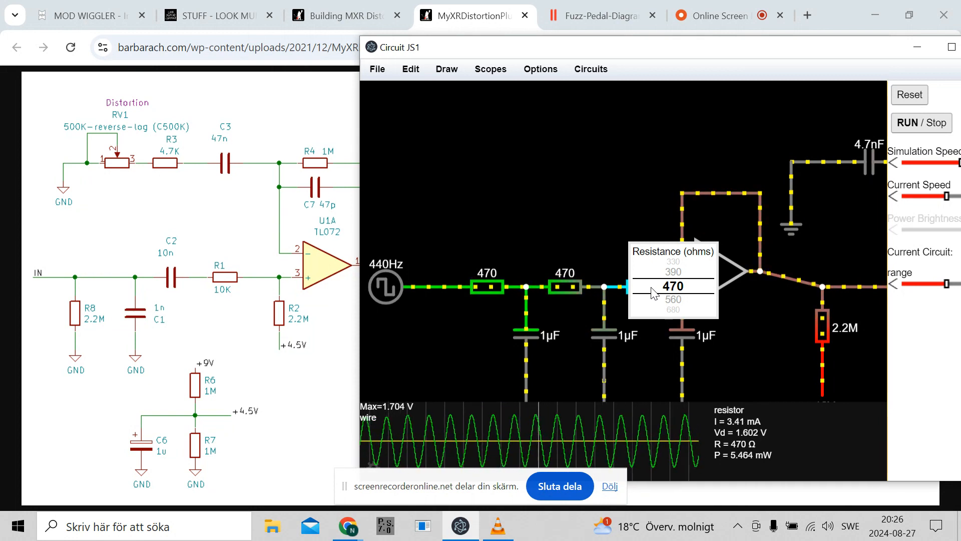
Set the second filter resistor to 680 ohms and the third one to 1k.
scroll(572, 290, "down", 1)
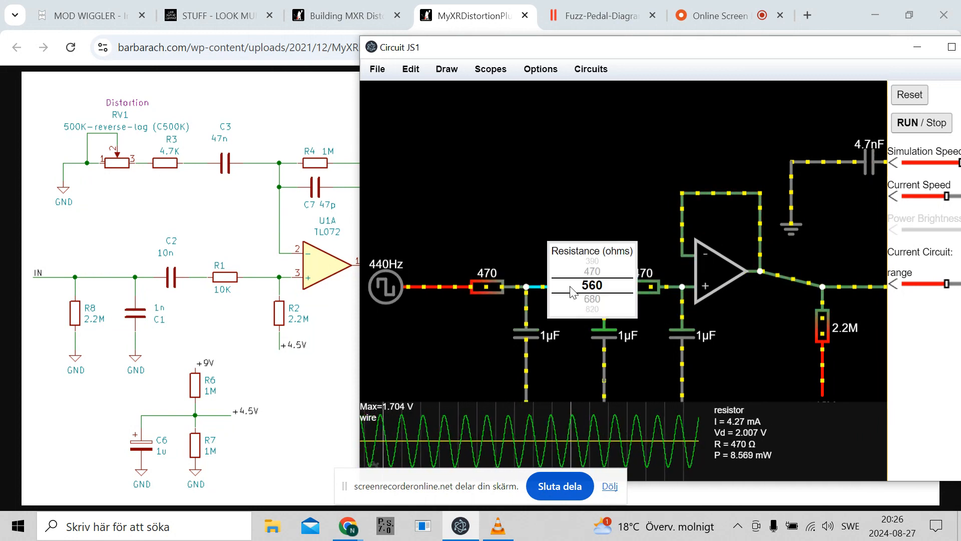
scroll(654, 293, "down", 4)
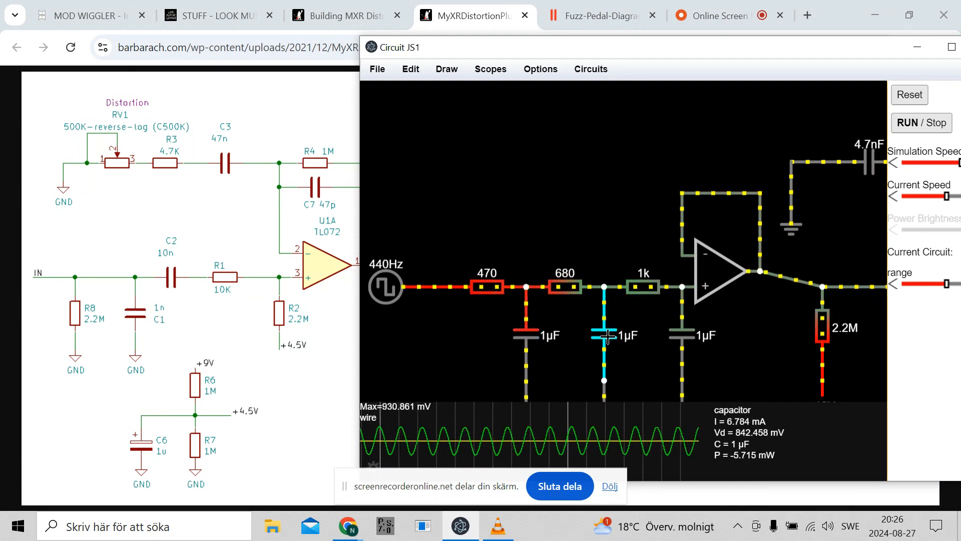
Set the last filter capacitor to 470 nF and the second filter resistor to 1k.
scroll(684, 330, "down", 4)
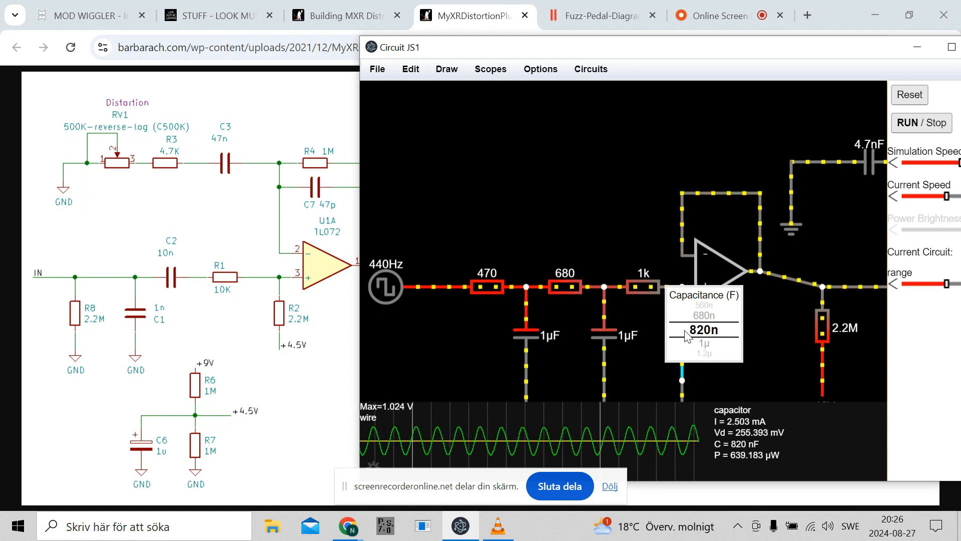
scroll(686, 336, "down", 1)
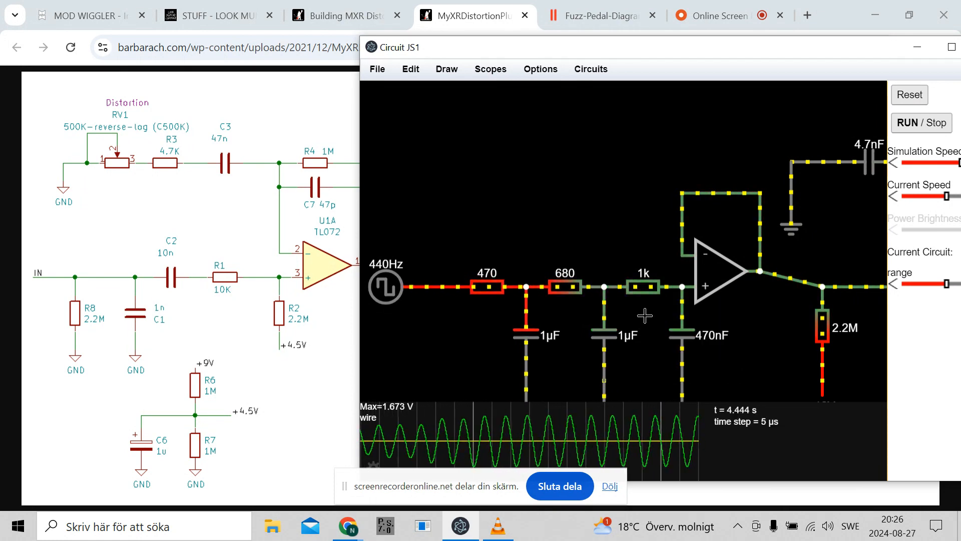
mouse_move(641, 287)
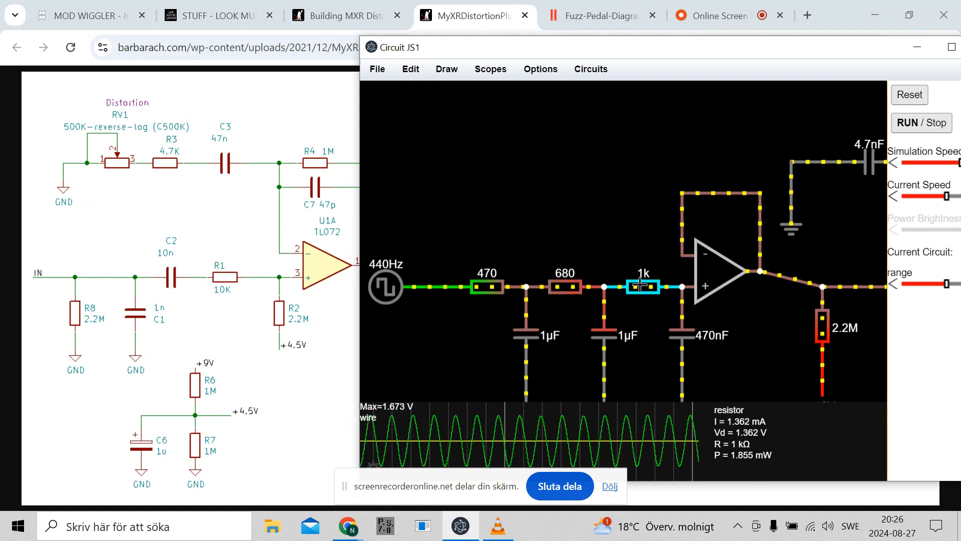
scroll(570, 293, "down", 1)
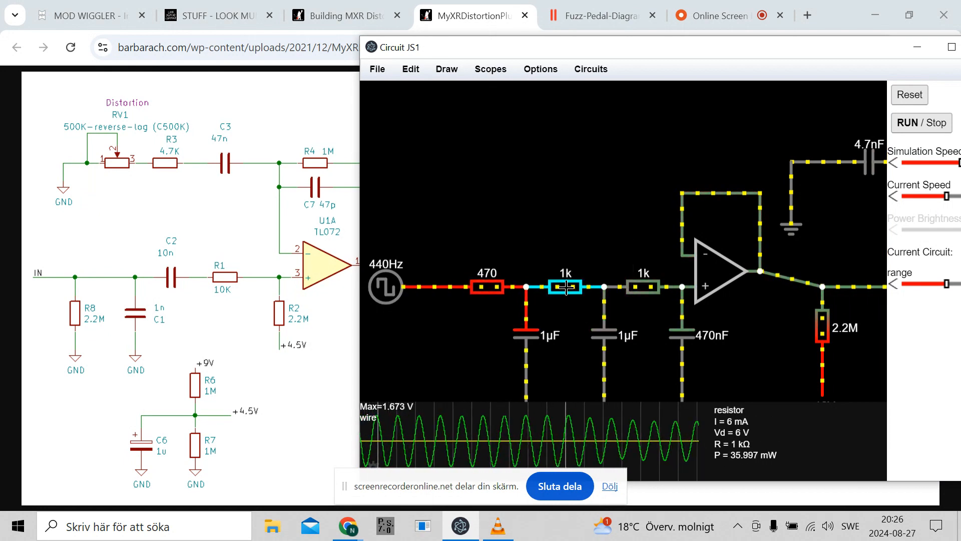
Zoom in on the scope's time scale and make the scope area slightly taller.
scroll(604, 437, "up", 1)
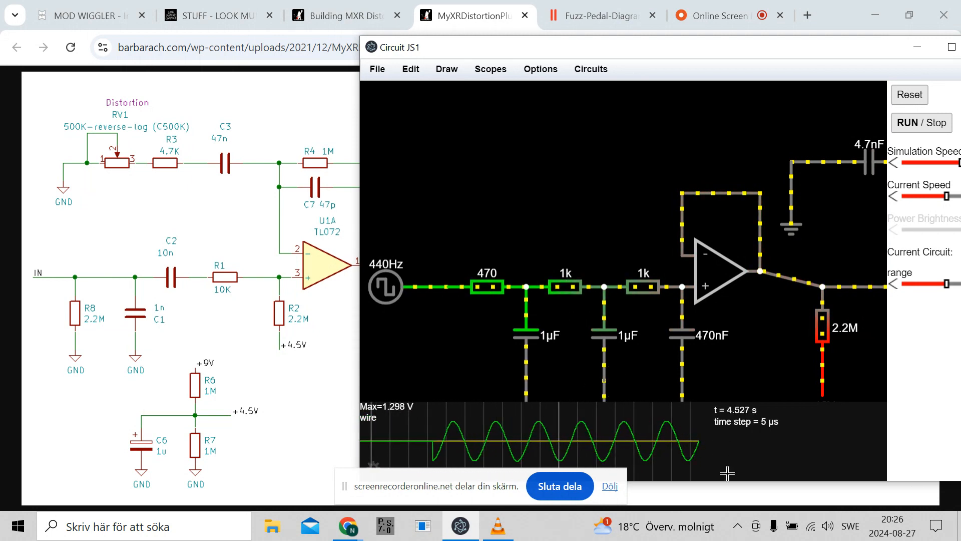
mouse_move(630, 422)
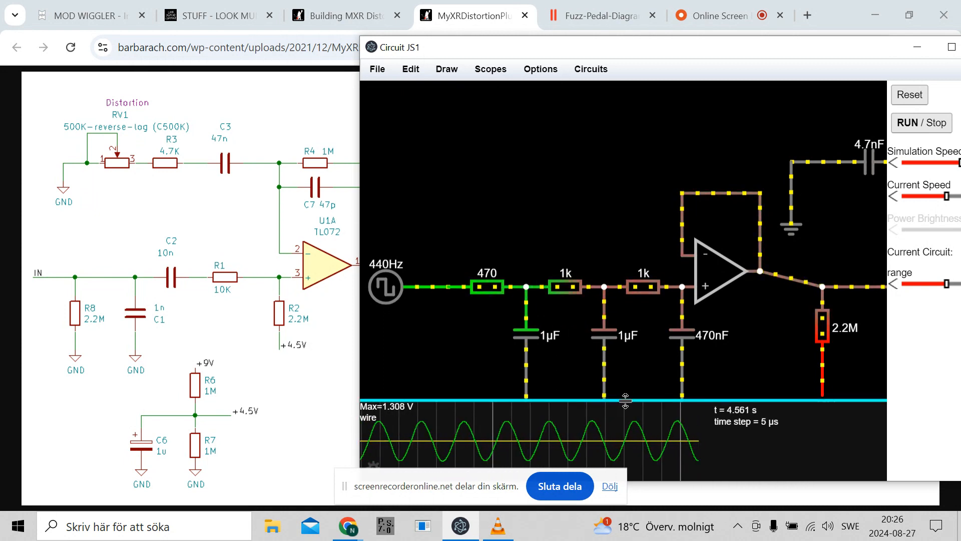
left_click_drag(625, 401, 627, 392)
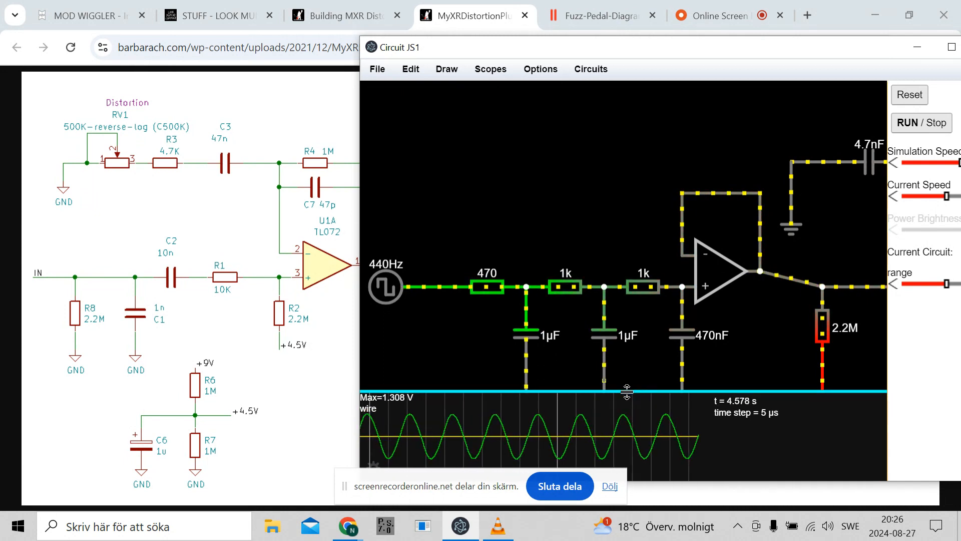
Stop the running simulation.
left_click(910, 125)
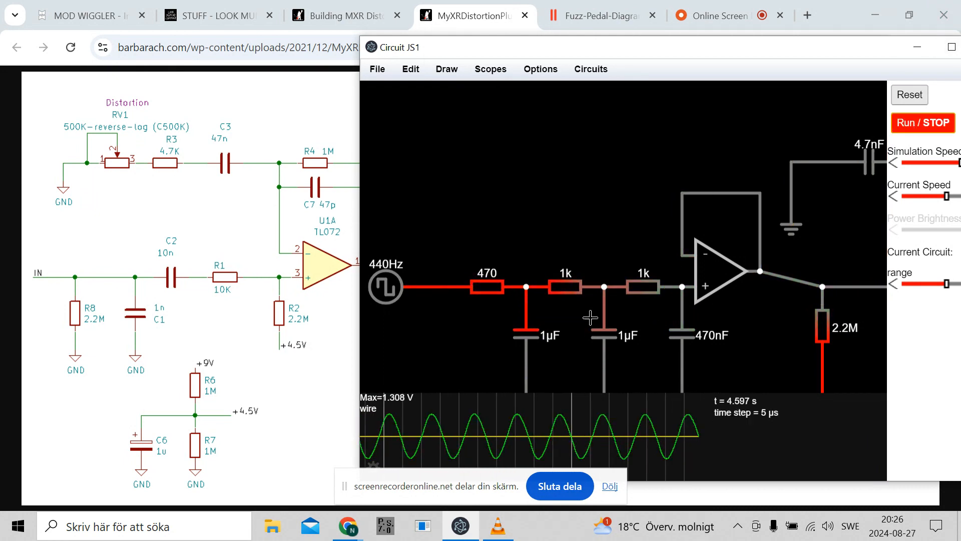
mouse_move(392, 289)
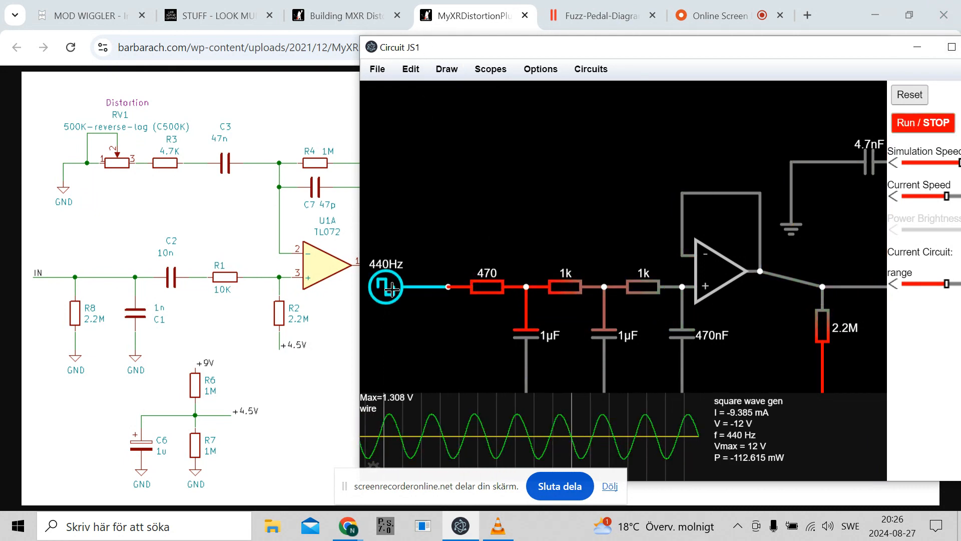
Duplicate the 440 Hz square wave generator above the original and turn the copy into an A/C source with 1.3 V max voltage.
key("ctrl+c")
key("ctrl+v")
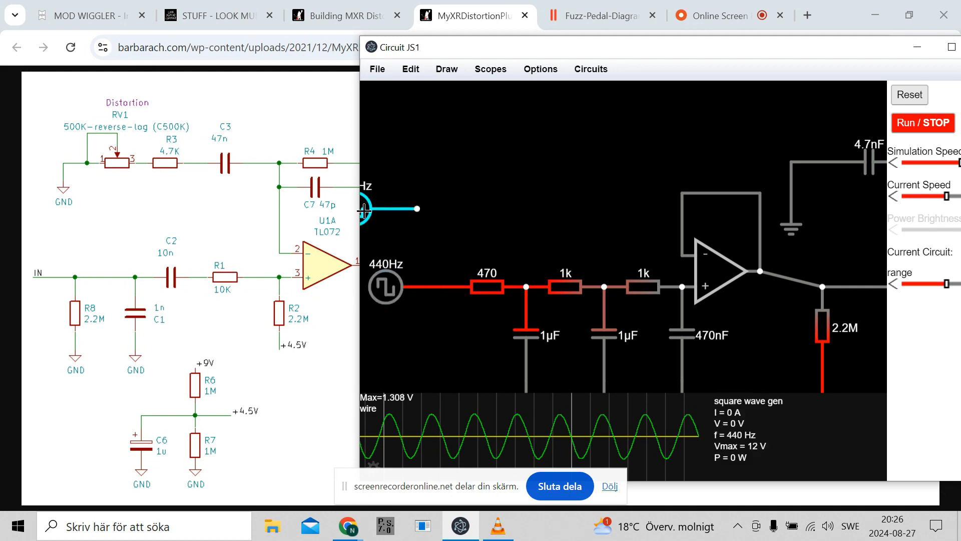
left_click_drag(364, 210, 380, 217)
double_click(381, 216)
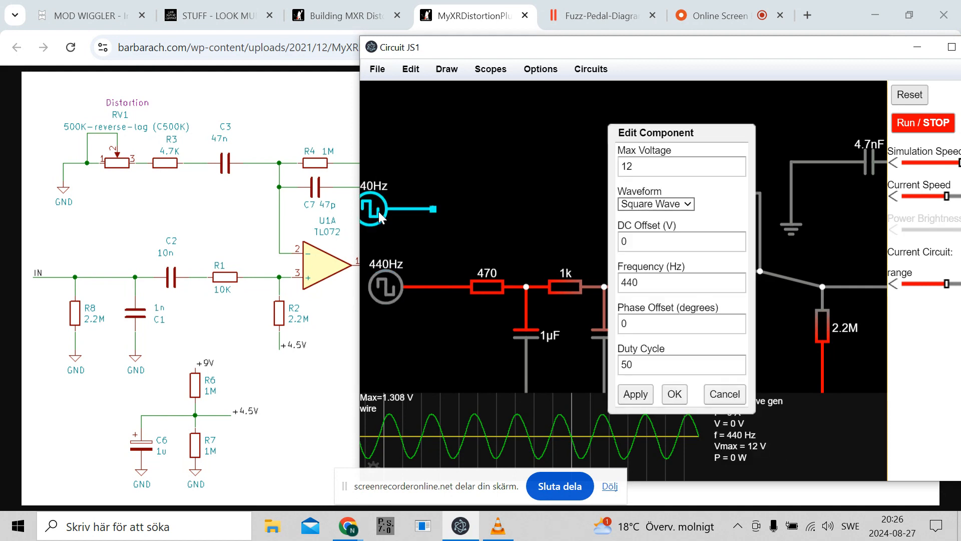
left_click(665, 204)
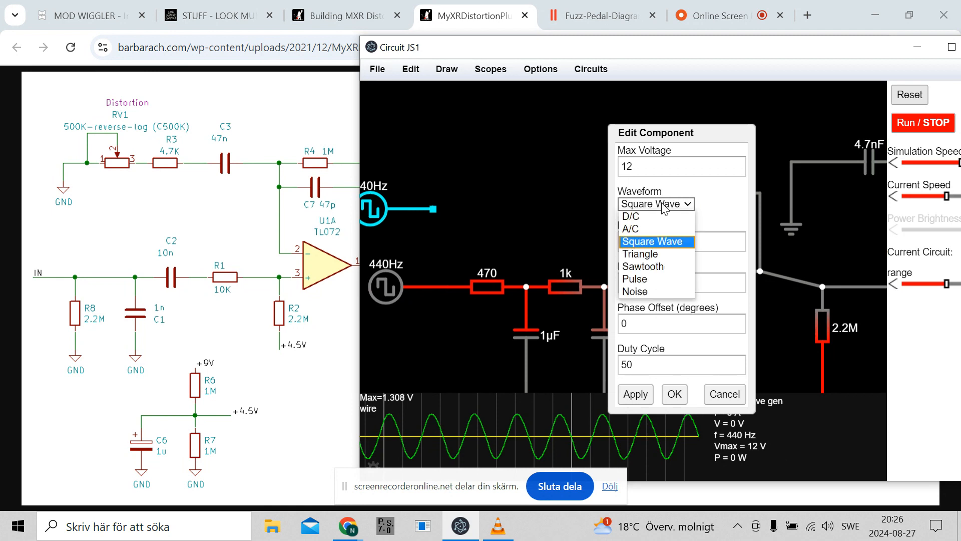
left_click(647, 229)
left_click(670, 165)
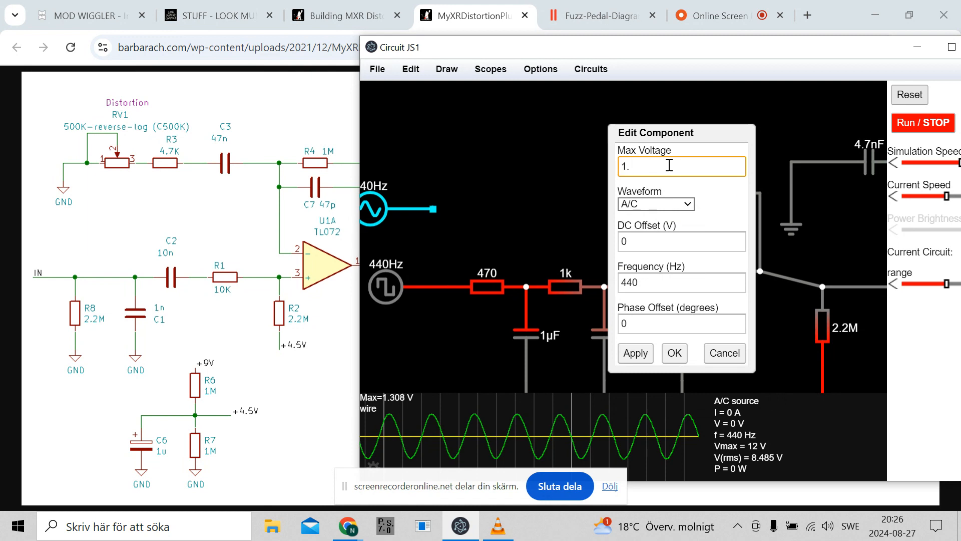
left_click(674, 353)
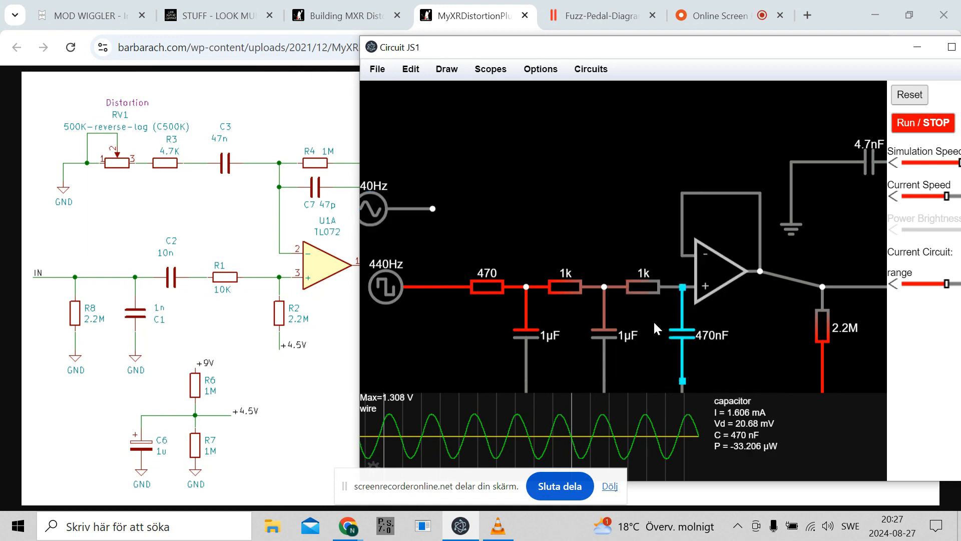
left_click_drag(377, 216, 401, 216)
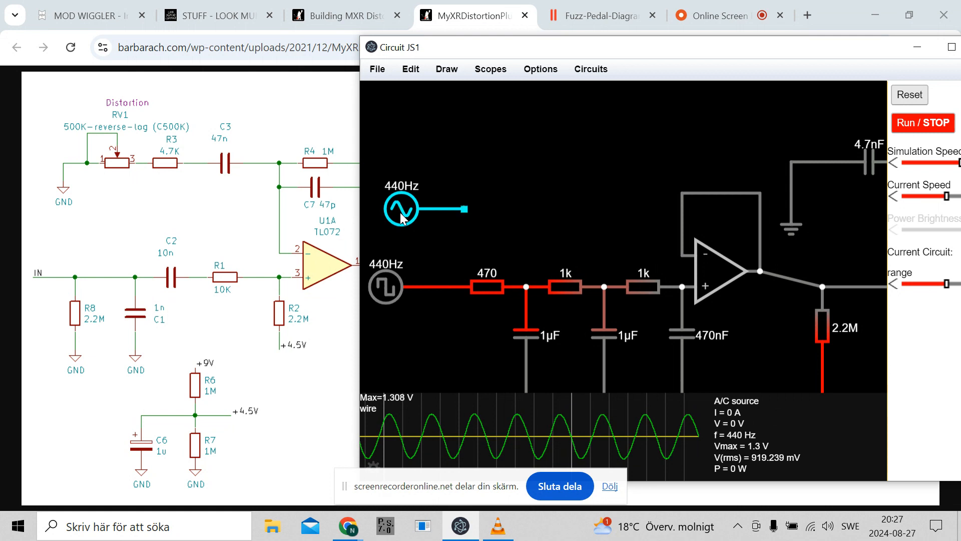
Add the A/C source to the existing scope, run the simulation and compare both waveforms on a zoomed-in time scale.
right_click(440, 210)
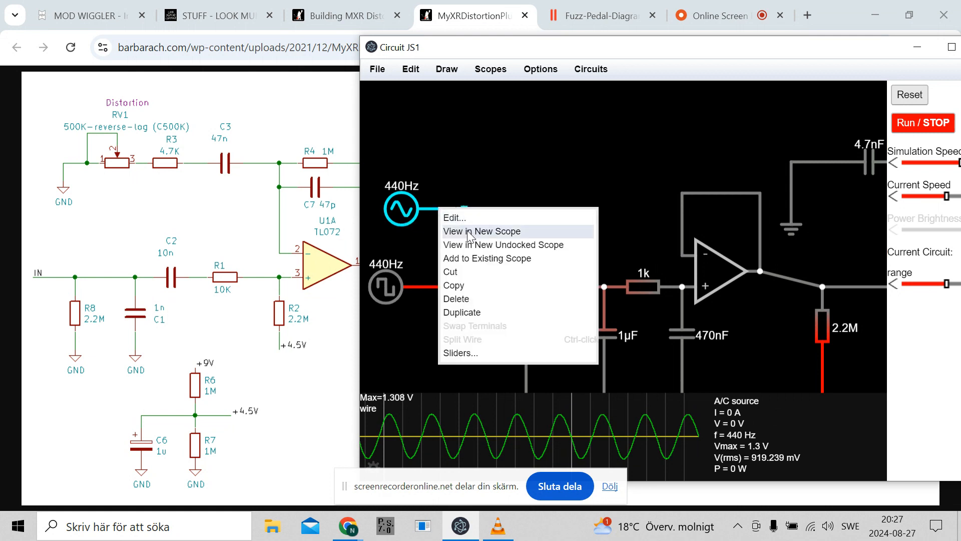
mouse_move(467, 232)
left_mouse_down()
mouse_move(480, 259)
mouse_move(496, 261)
left_mouse_up()
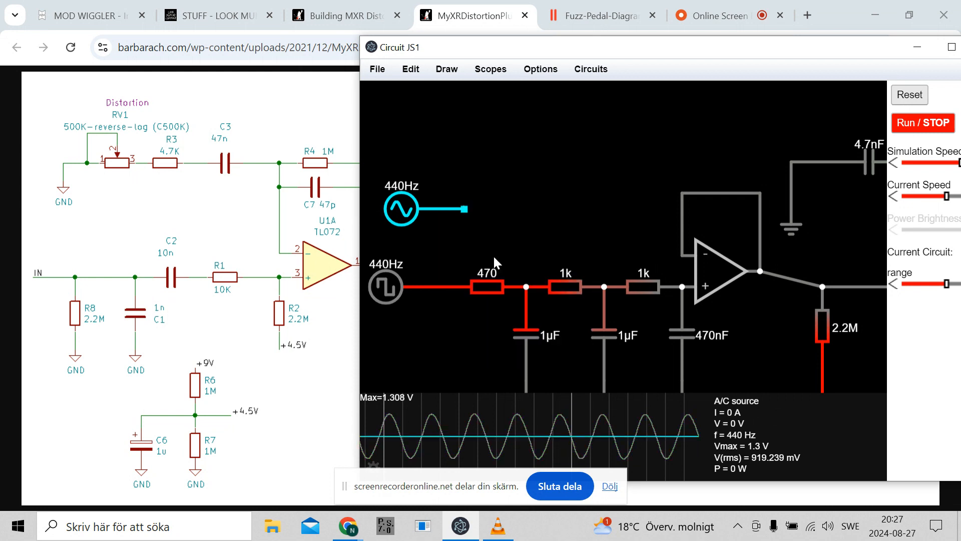
left_click(907, 126)
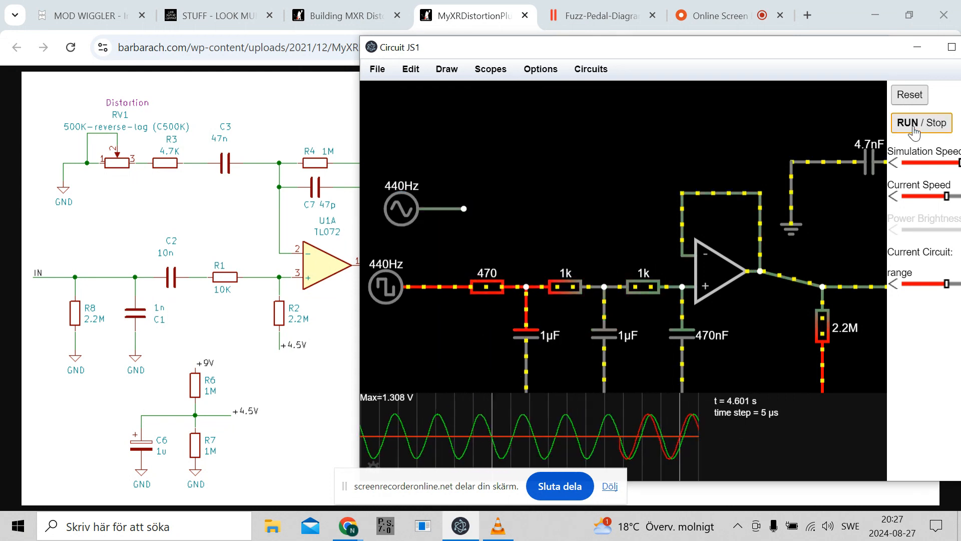
scroll(599, 419, "up", 3)
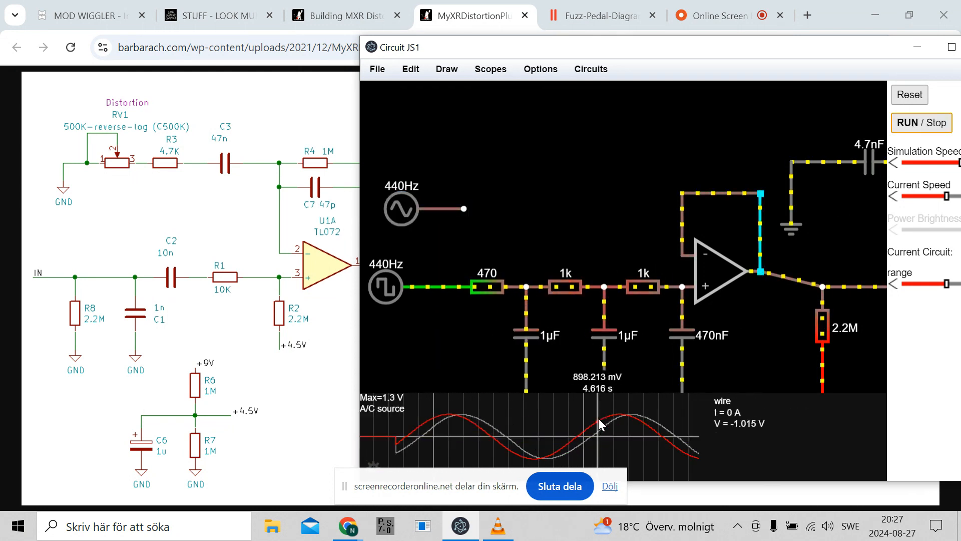
left_click_drag(860, 50, 721, 49)
left_click_drag(825, 160, 792, 160)
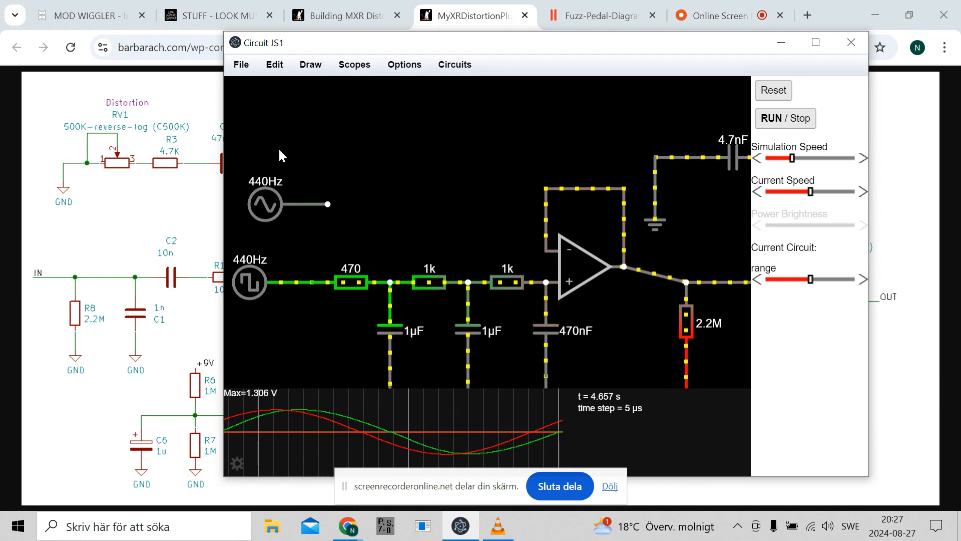
Check the buffer op-amp's output limits and gain in its component settings.
mouse_move(348, 289)
mouse_move(517, 283)
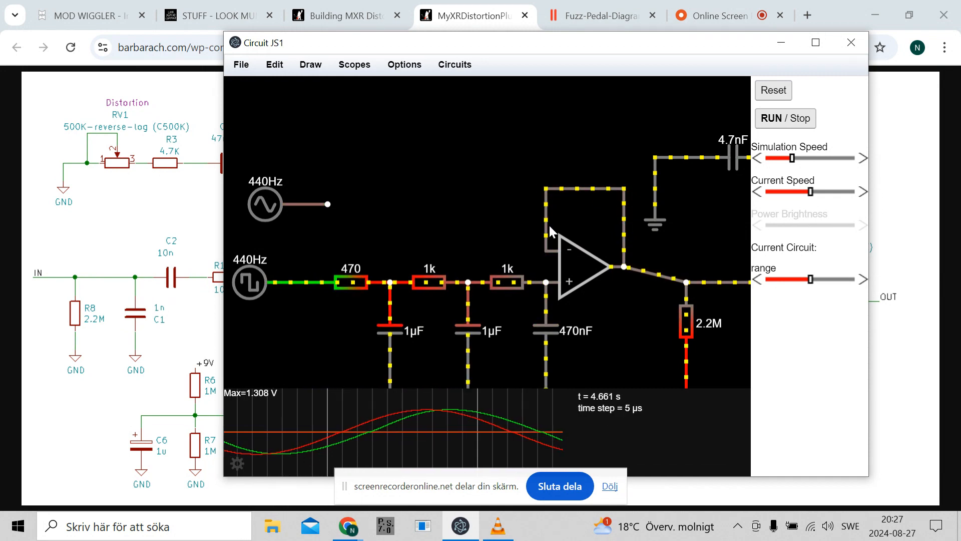
double_click(582, 274)
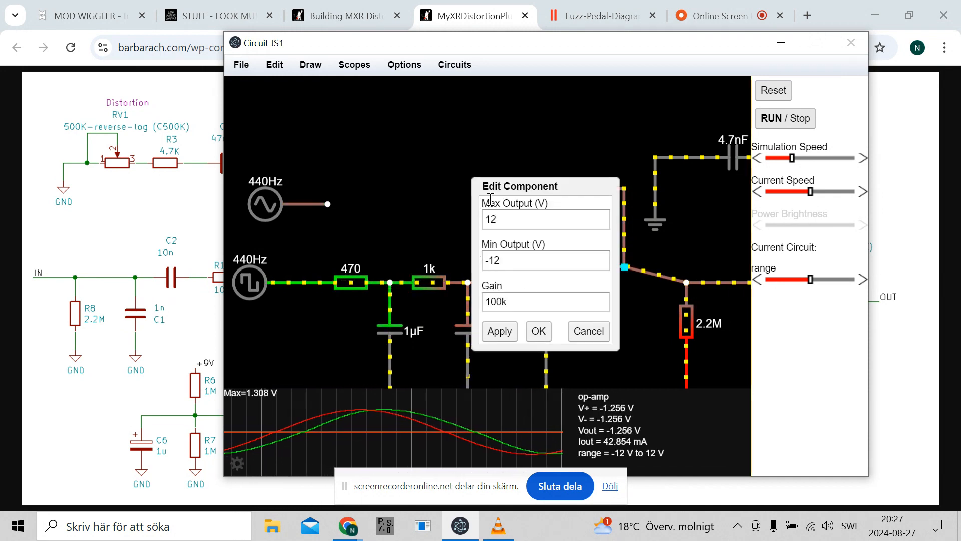
left_click(539, 330)
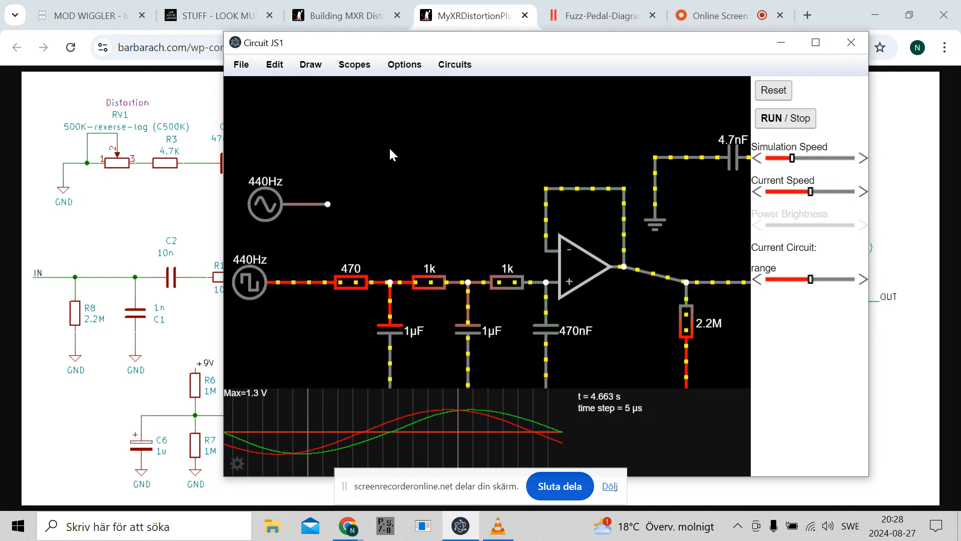
Stop the simulation and delete the standalone A/C source.
left_click(791, 121)
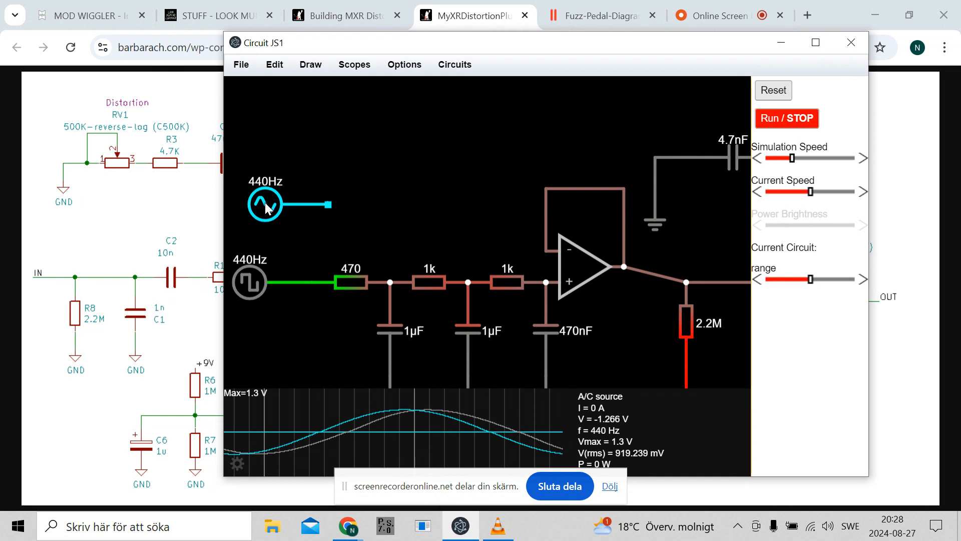
key("Delete")
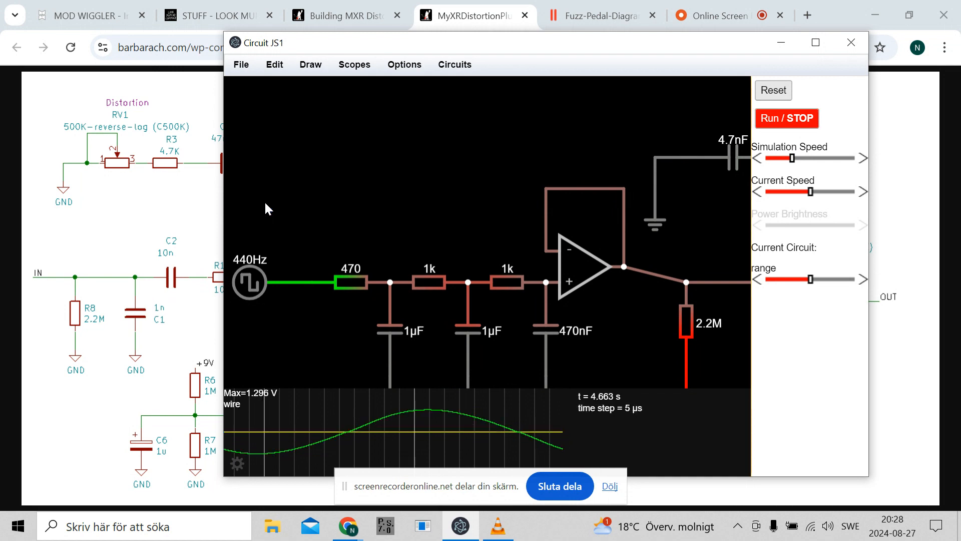
Compare the op-amp gain stage with the MXR Distortion Plus schematic and maximize the simulator window.
scroll(305, 204, "down", 3)
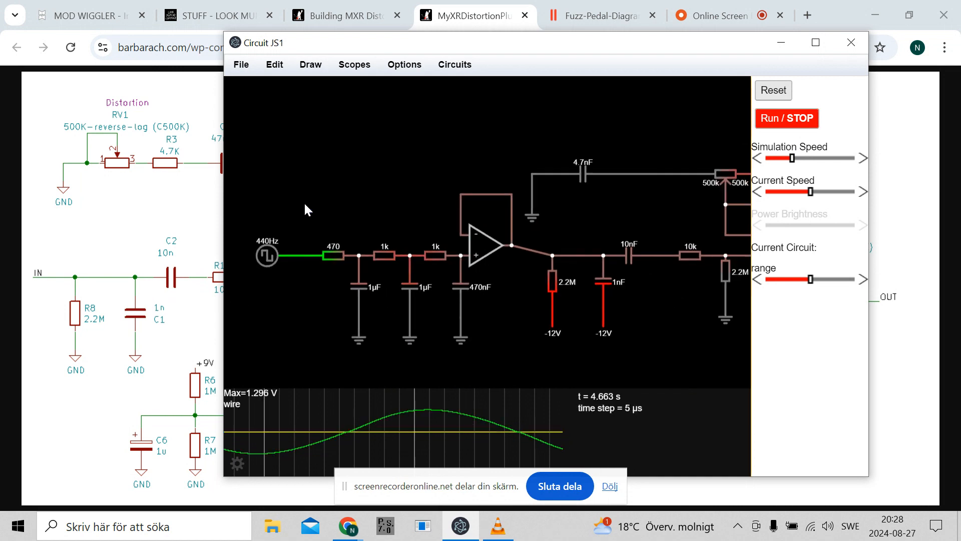
left_click_drag(493, 364, 261, 156)
scroll(413, 104, "down", 2)
left_click(418, 189)
scroll(419, 189, "up", 2)
left_click_drag(396, 80, 322, 115)
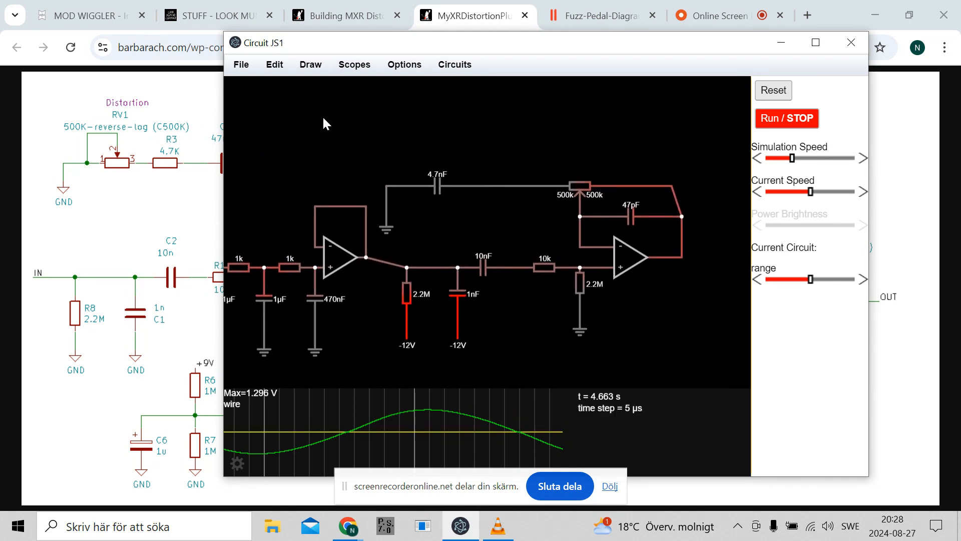
left_click_drag(324, 49, 823, 162)
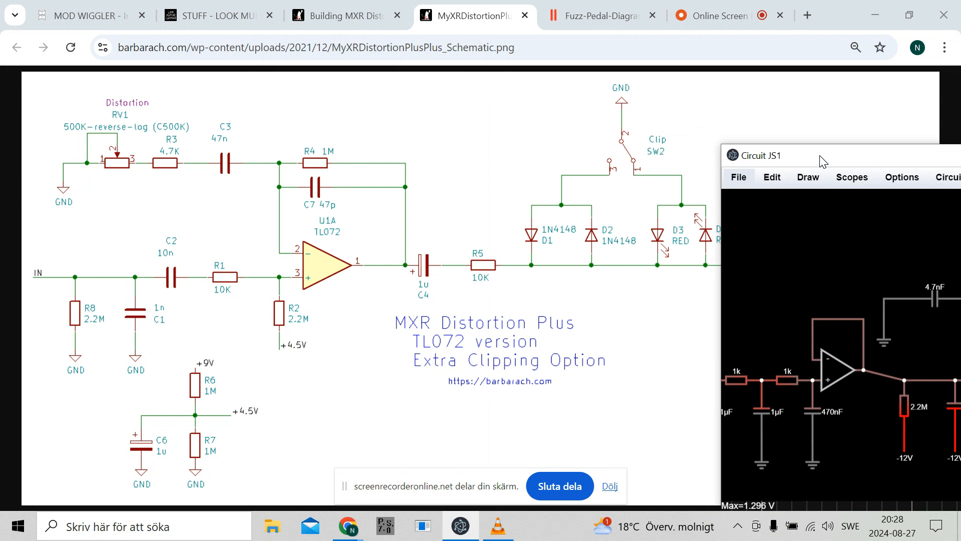
left_click_drag(824, 161, 298, 86)
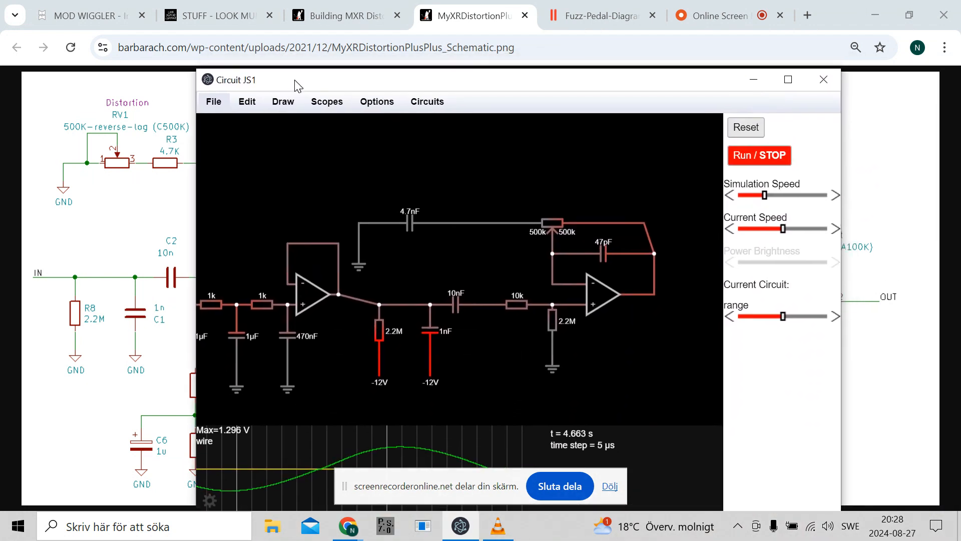
left_click(789, 80)
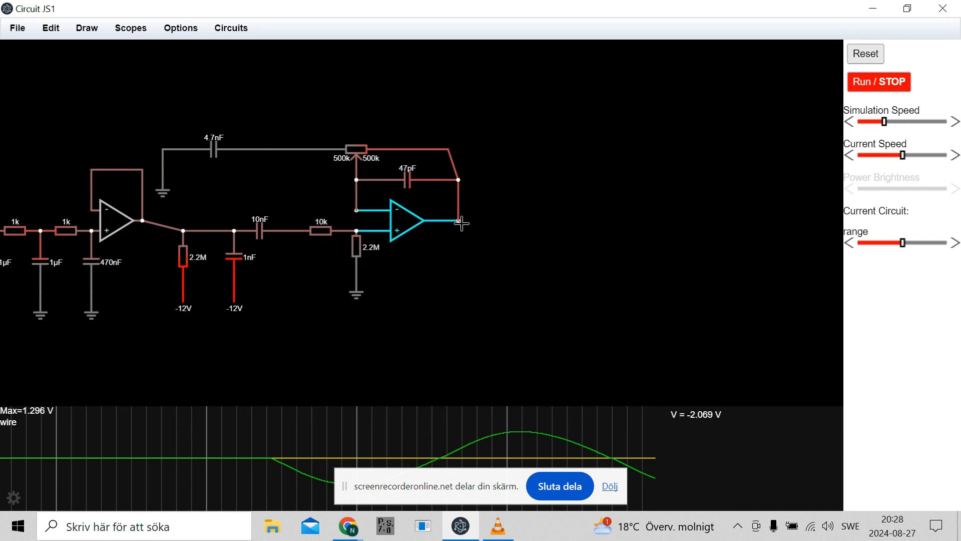
Draw a straight wire out from the gain op-amp's output and show it in a new scope stacked below the first.
left_click_drag(457, 220, 571, 221)
right_click(528, 221)
left_click(565, 245)
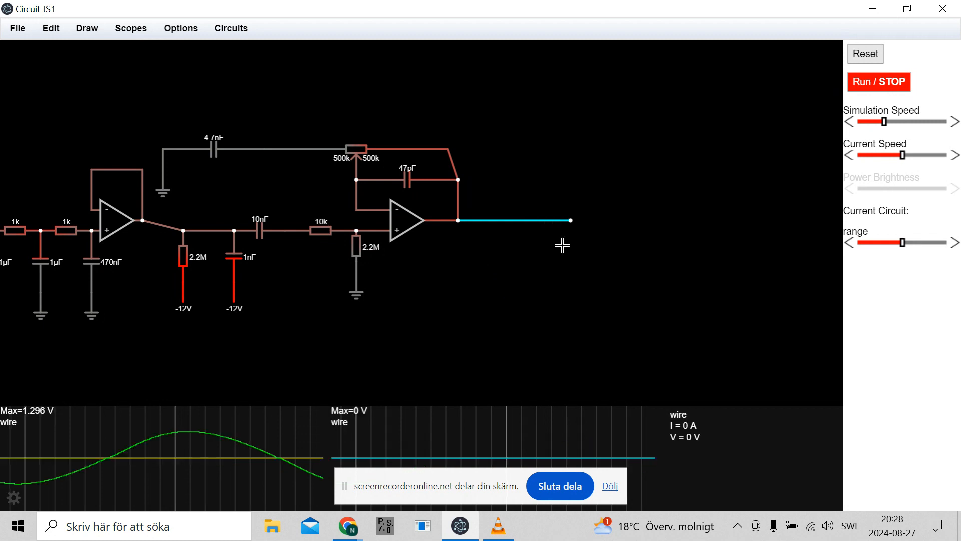
right_click(443, 440)
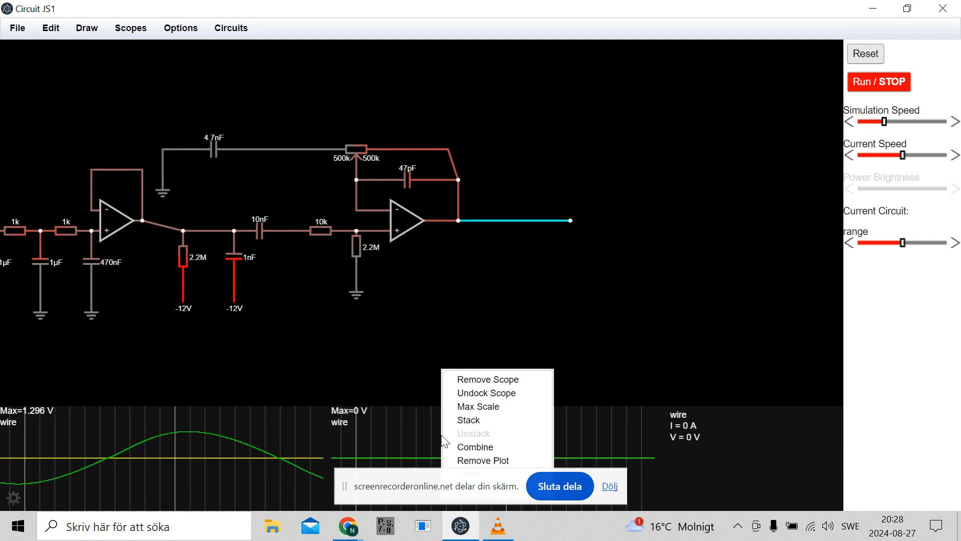
left_click(470, 420)
Run the simulation and set the feedback potentiometer to 995k/5k, followed by the opposite extreme of 5k/995k.
left_click(878, 81)
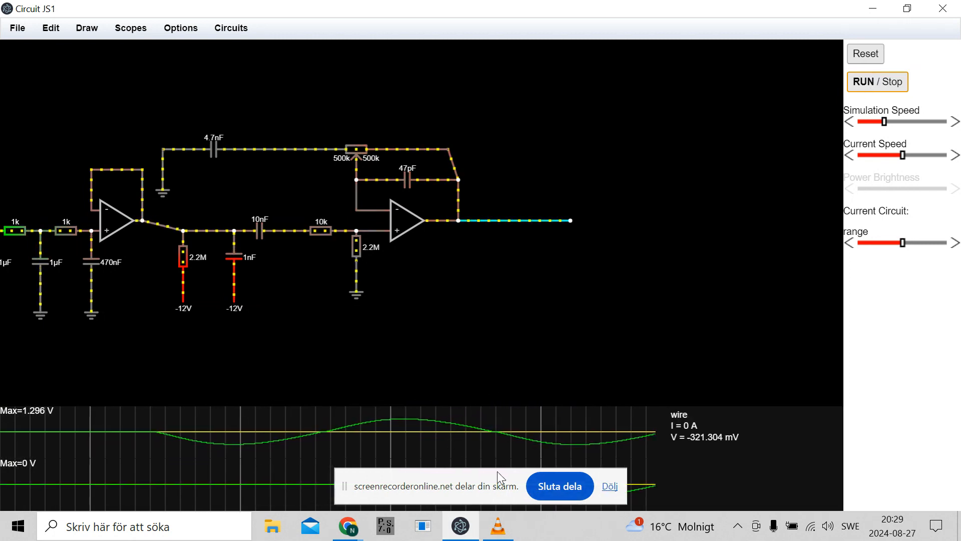
left_click(610, 486)
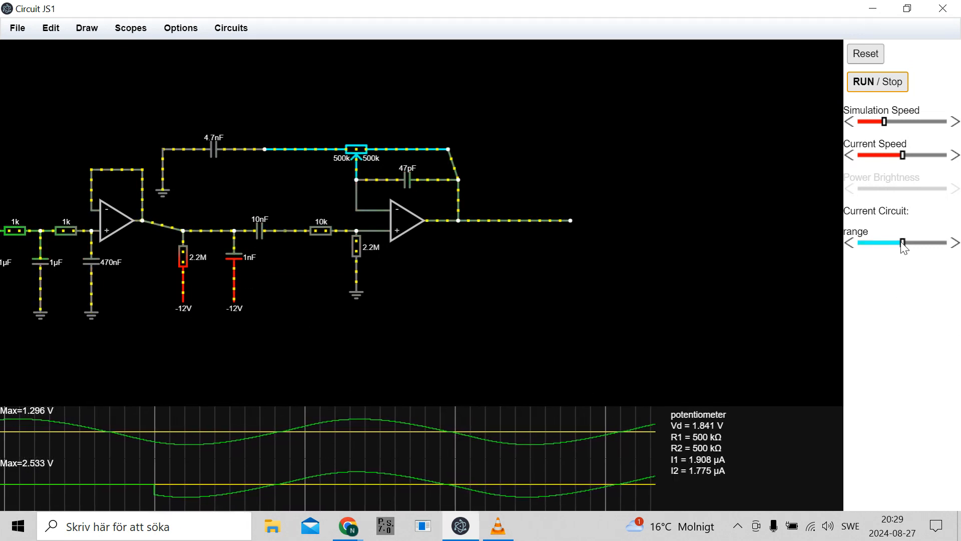
left_click_drag(903, 243, 960, 248)
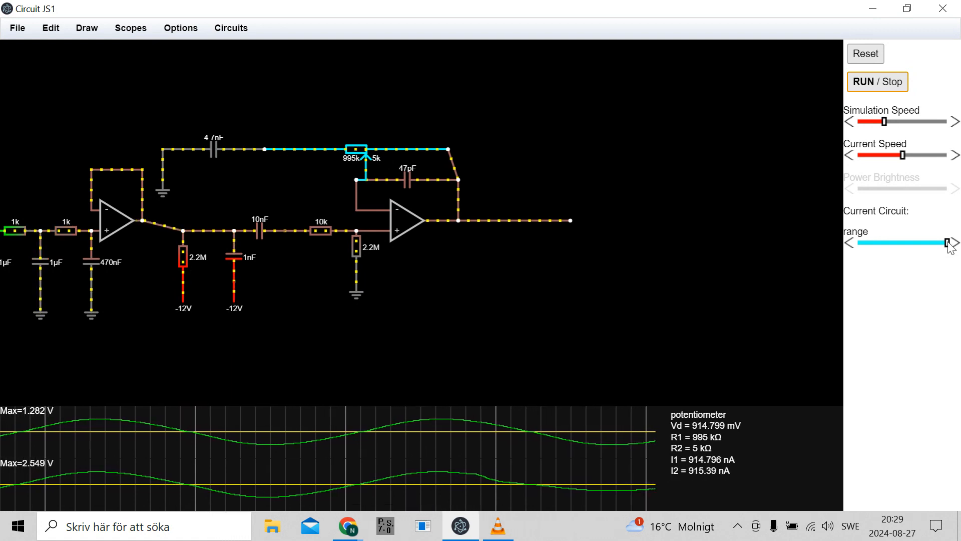
left_click_drag(951, 246, 858, 244)
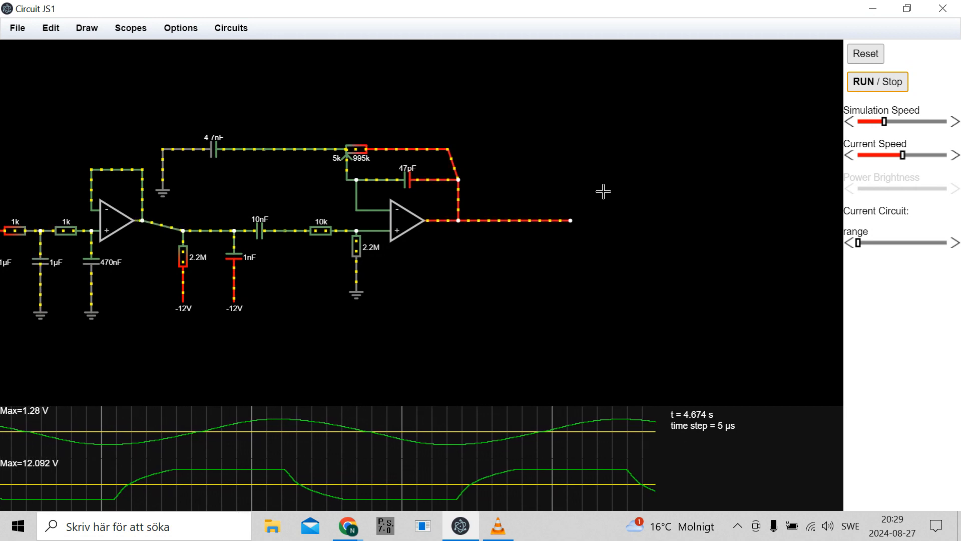
Compare the schematic's clipping diodes and R4 feedback resistor with the simulated gain stage and its scope waveform.
key("alt+Tab")
key("alt+Tab")
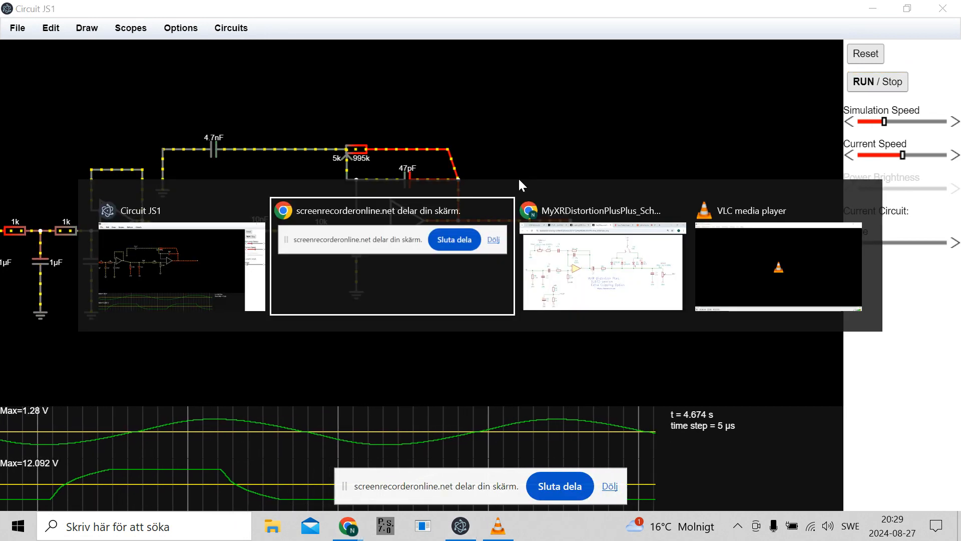
left_click(650, 288)
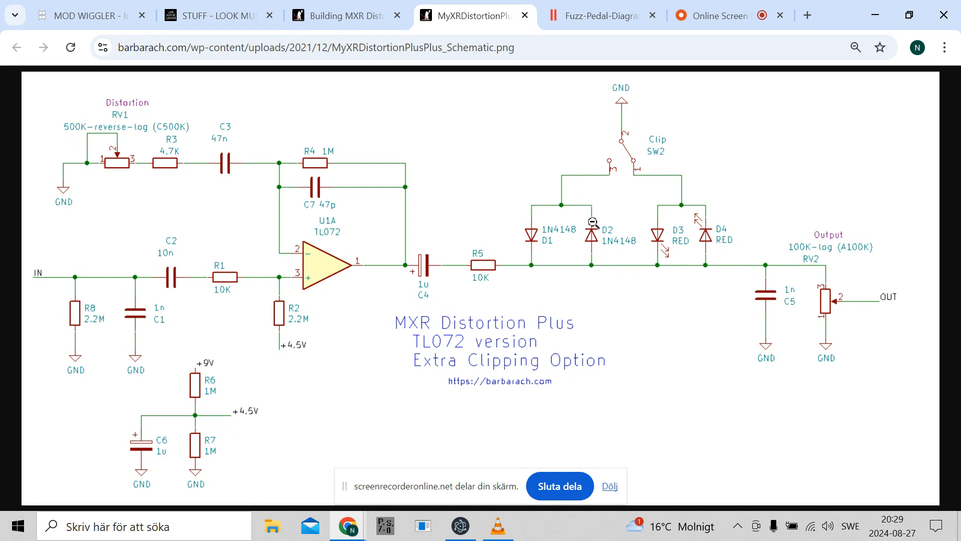
key("alt+Tab")
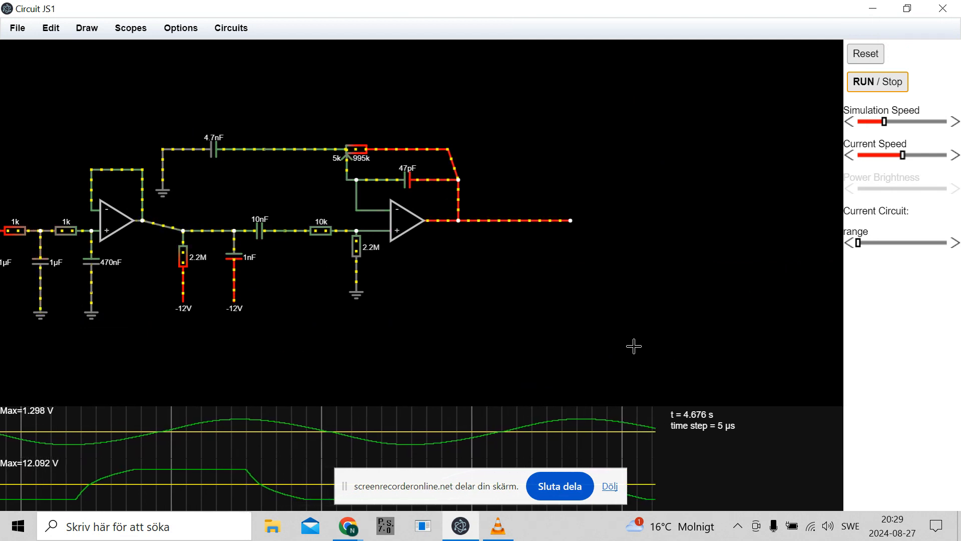
mouse_move(113, 458)
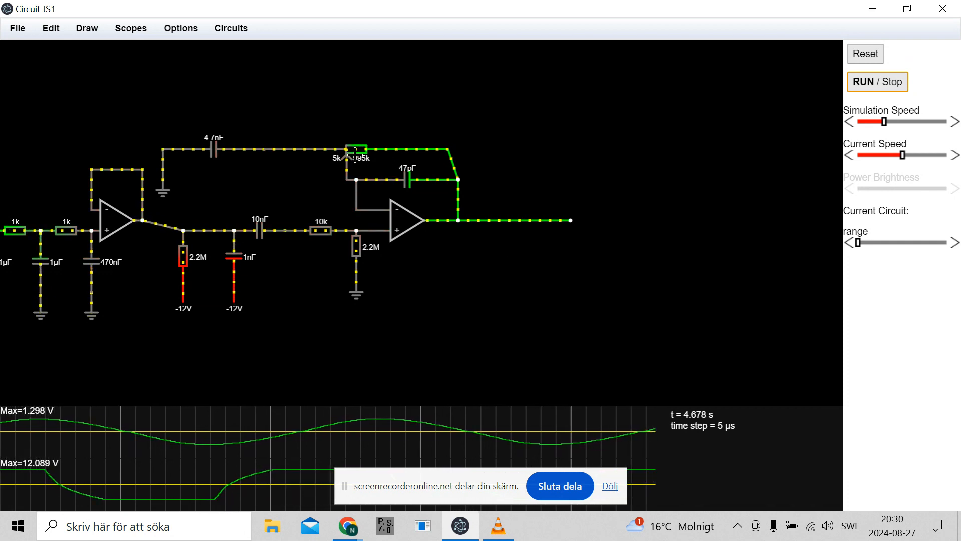
key("alt+Tab")
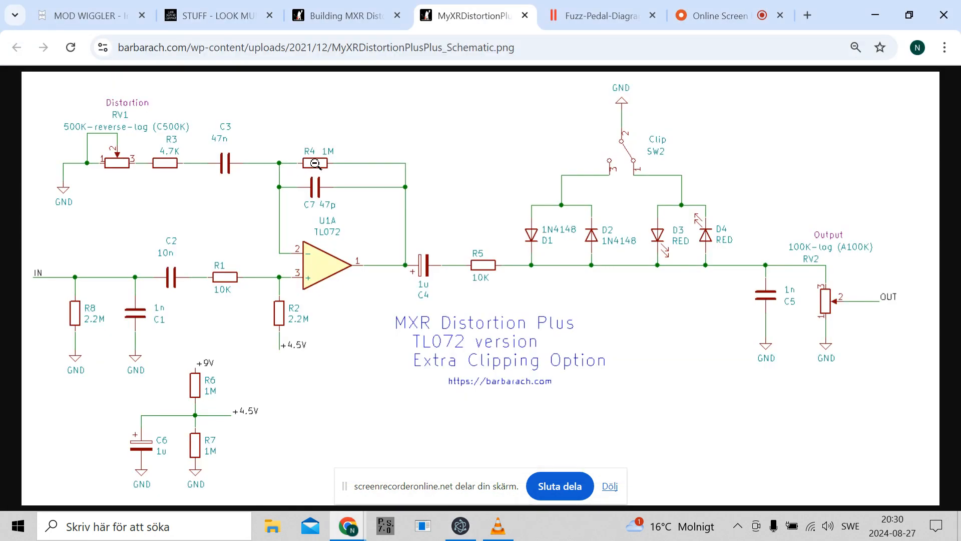
key("alt+Tab")
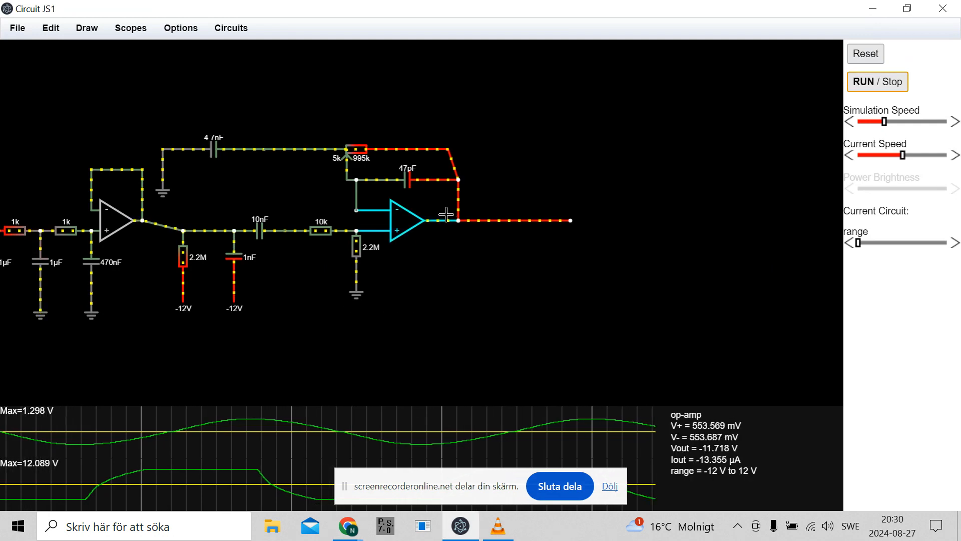
mouse_move(362, 151)
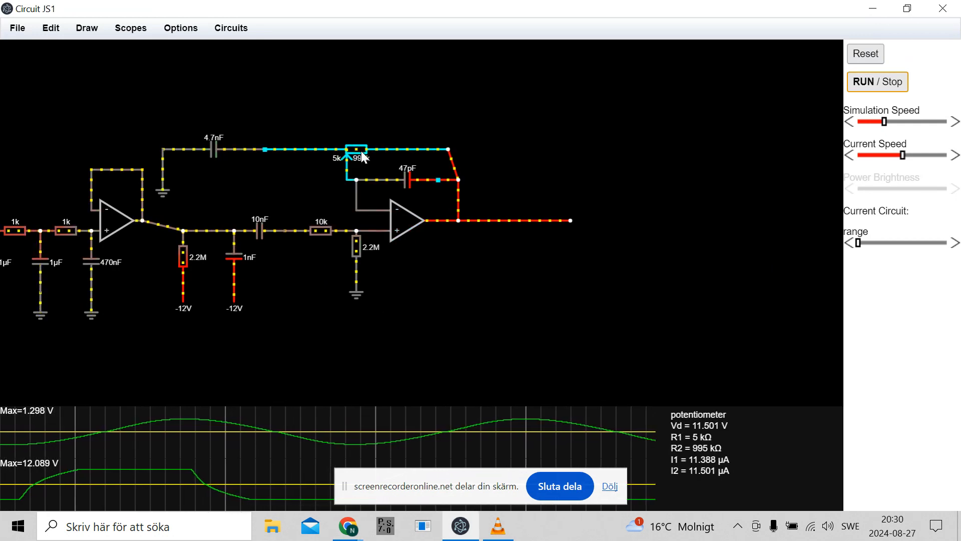
Move the potentiometer and 4.7 nF capacitor into the ground branch, placing the potentiometer between ground and the capacitor with its wiper tied to the capacitor side.
left_click_drag(361, 149, 239, 98)
left_click_drag(216, 151, 306, 154)
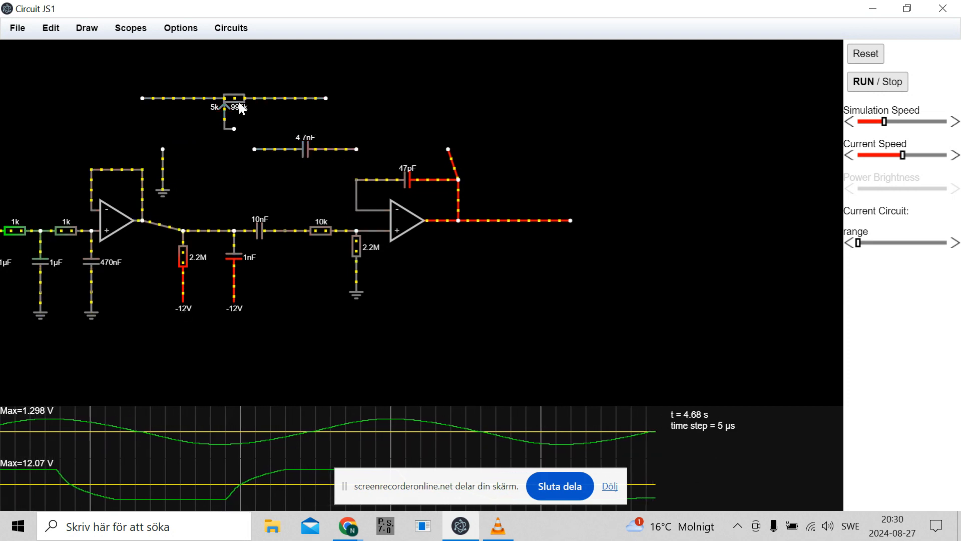
left_click_drag(326, 99, 306, 98)
left_click_drag(123, 99, 254, 150)
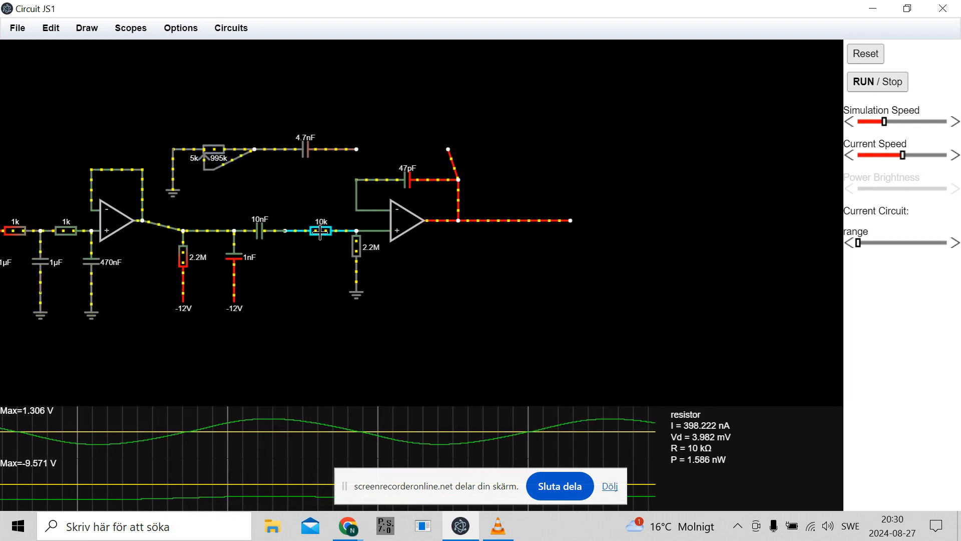
Add a 1M feedback resistor from the 4.7 nF capacitor to the gain op-amp's output and wire their junction to the inverting input.
left_click_drag(450, 148, 356, 149)
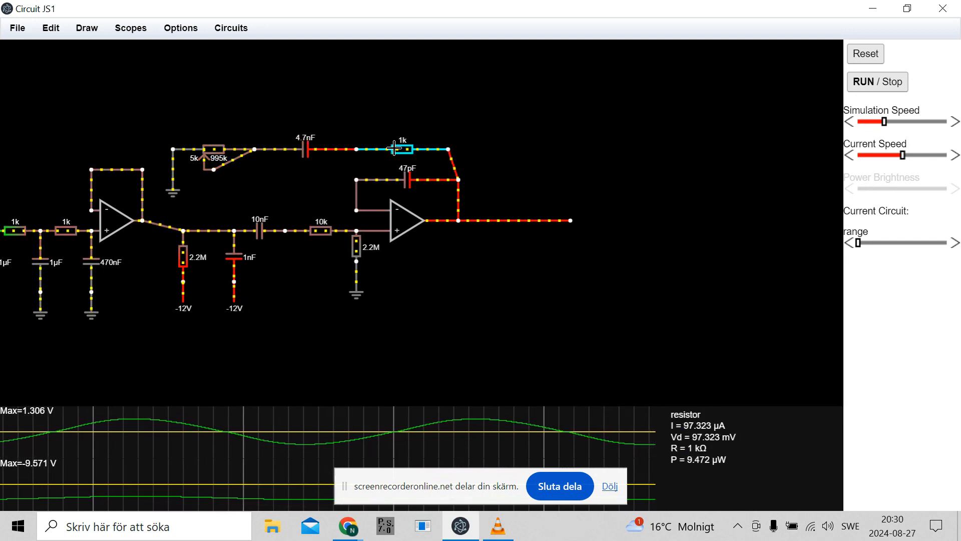
double_click(395, 149)
left_click_drag(424, 260, 435, 260)
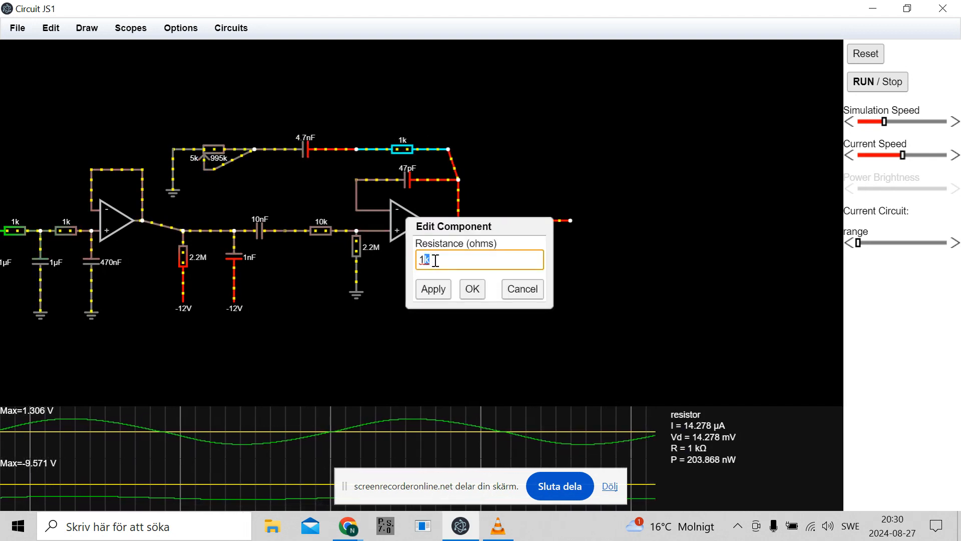
type("M")
left_click(473, 291)
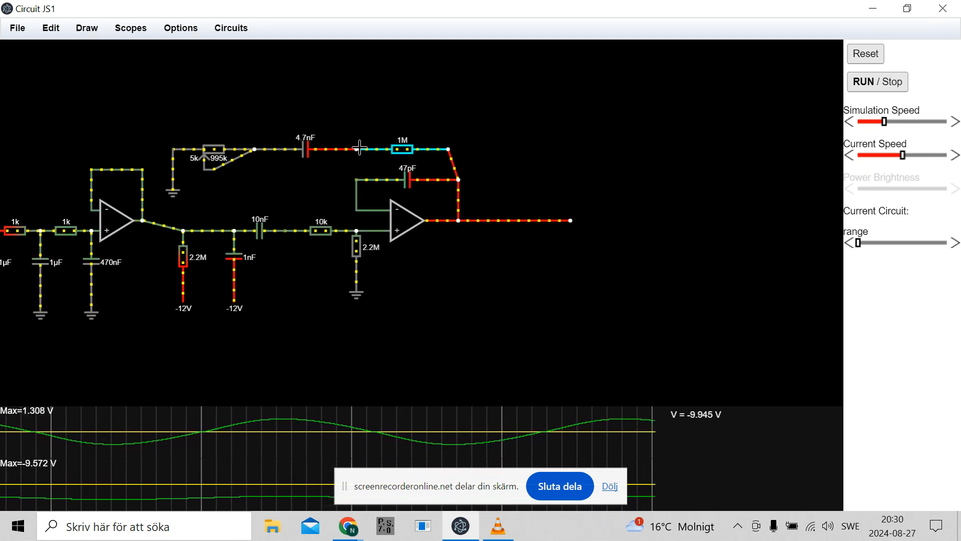
key("alt+Tab")
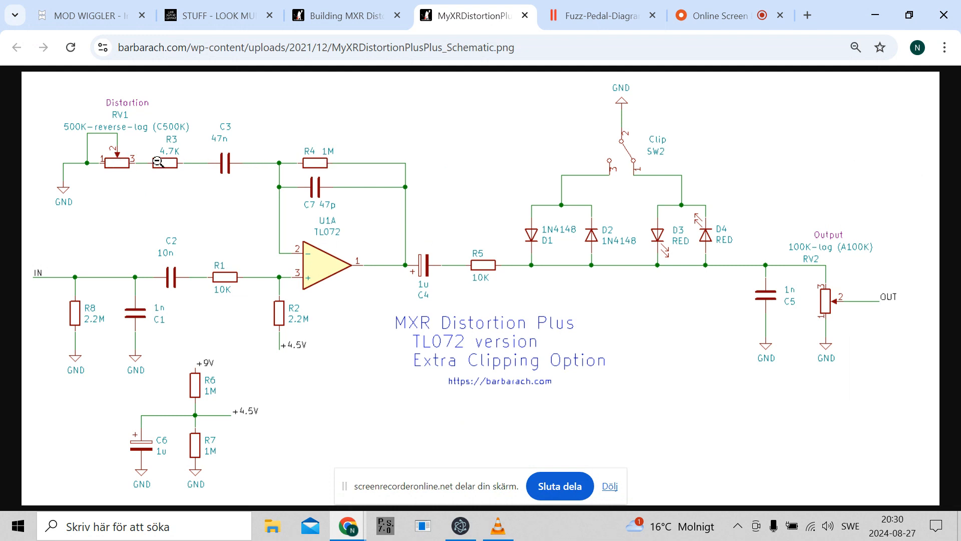
key("alt+Tab")
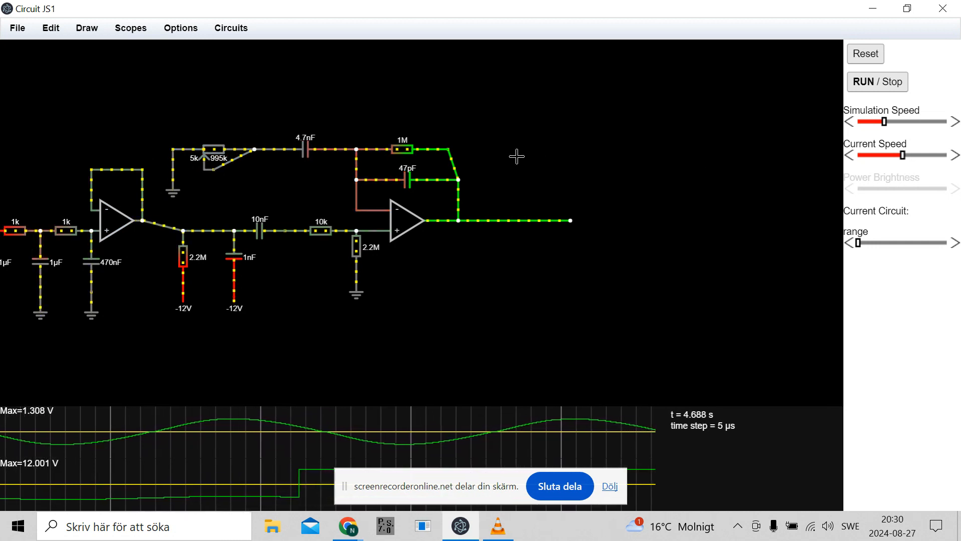
Following the schematic, insert a 10 µF polarized capacitor and a 1k resistor in series between the gain op-amp's output and the output wire.
key("alt+Tab")
key("alt+Tab")
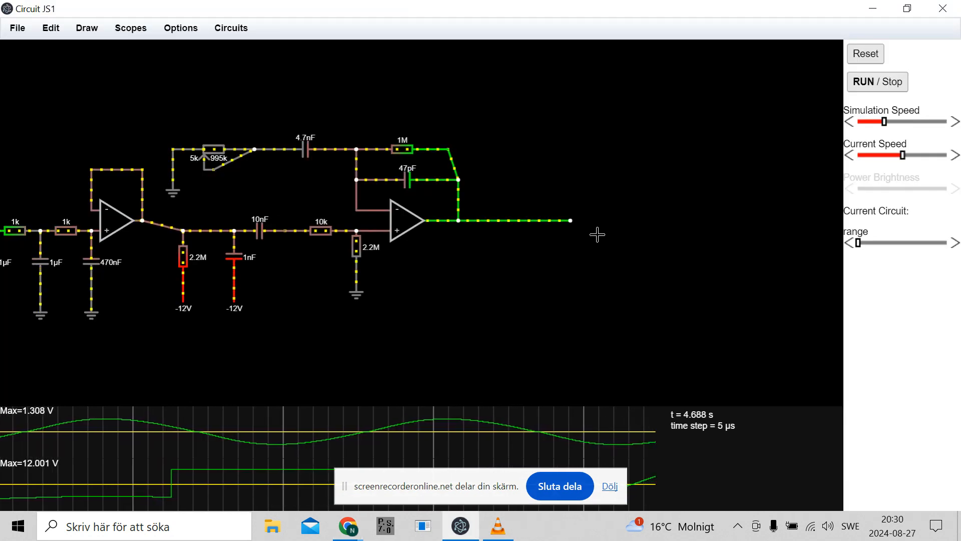
left_click_drag(571, 220, 617, 221)
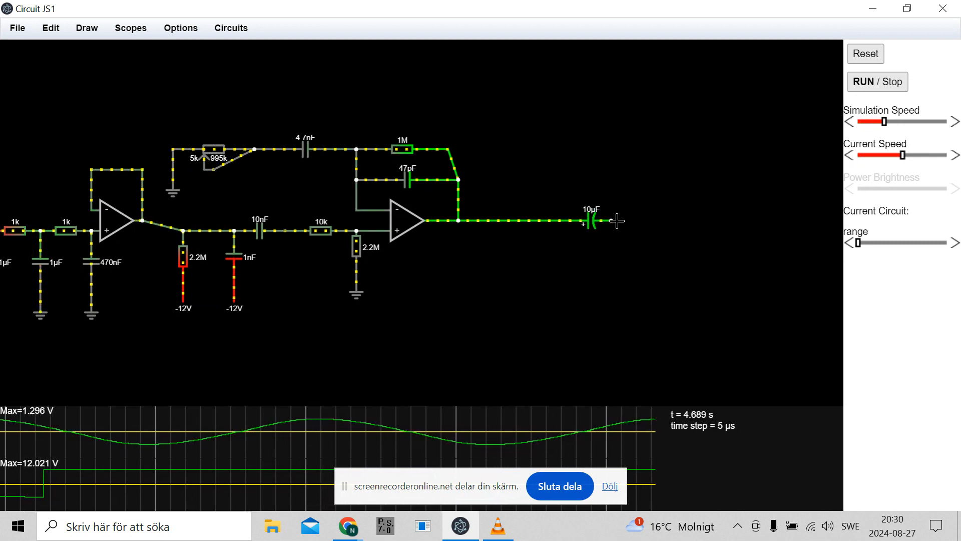
left_click_drag(614, 220, 674, 223)
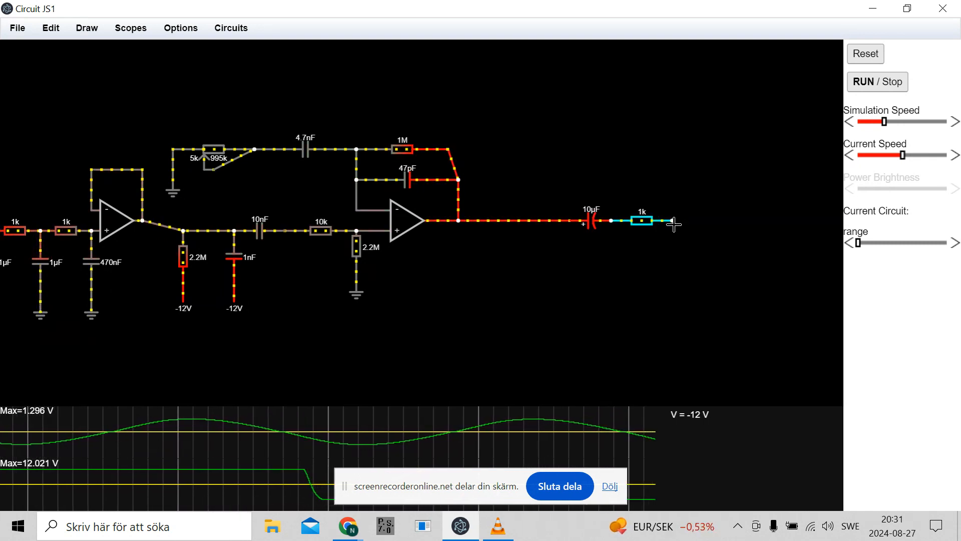
left_click_drag(491, 222, 703, 222)
left_click_drag(640, 194, 555, 173)
left_click_drag(590, 216, 479, 223)
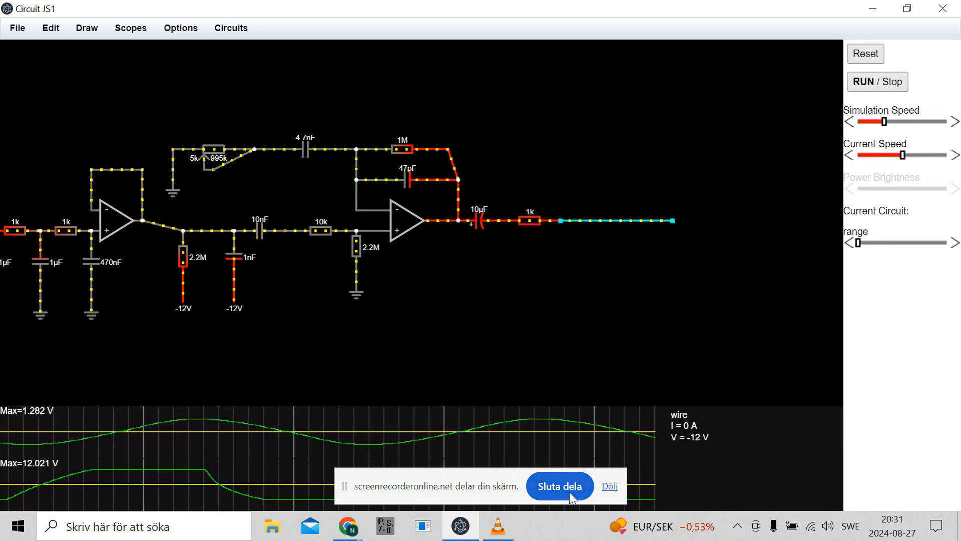
left_click(615, 486)
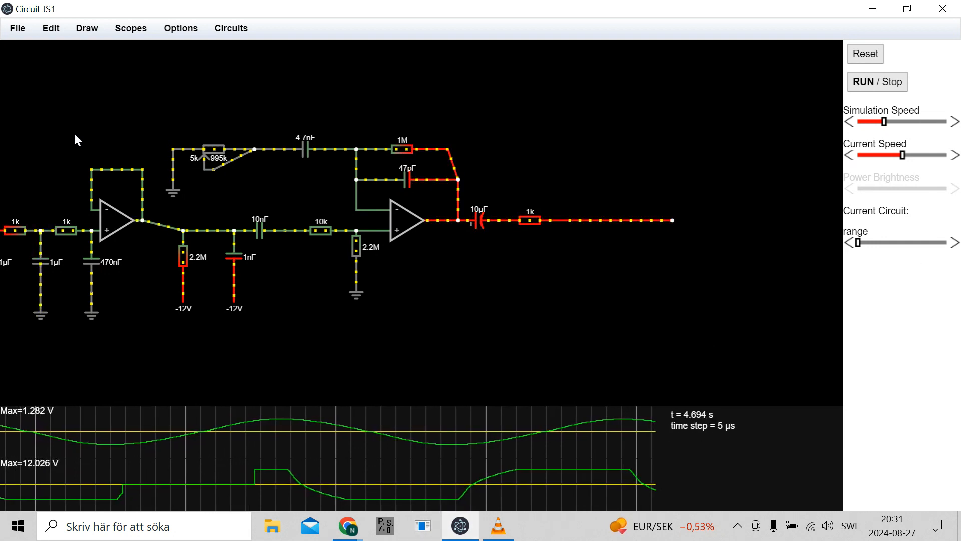
Pull the 47 pF capacitor out of the feedback loop and leave it unconnected above the output wire.
mouse_move(419, 185)
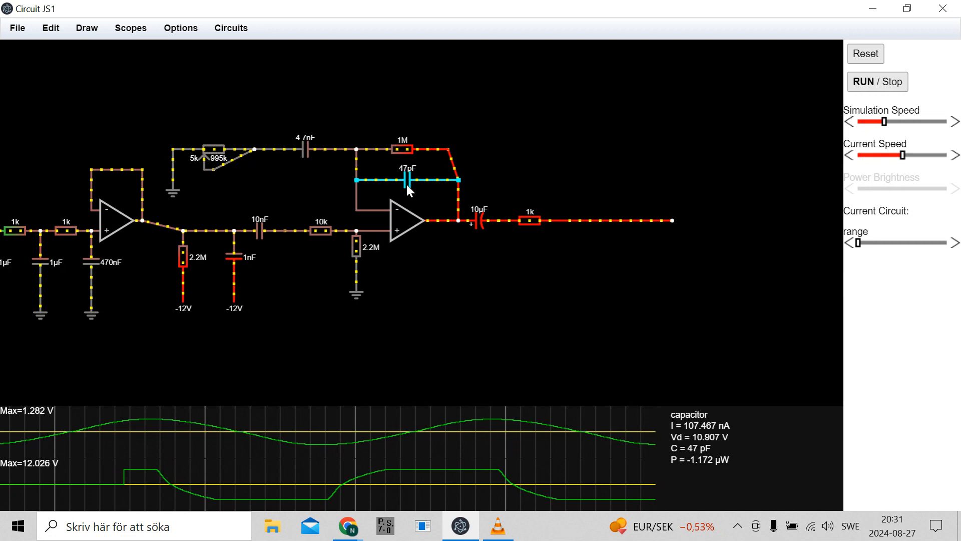
left_click_drag(407, 182, 643, 144)
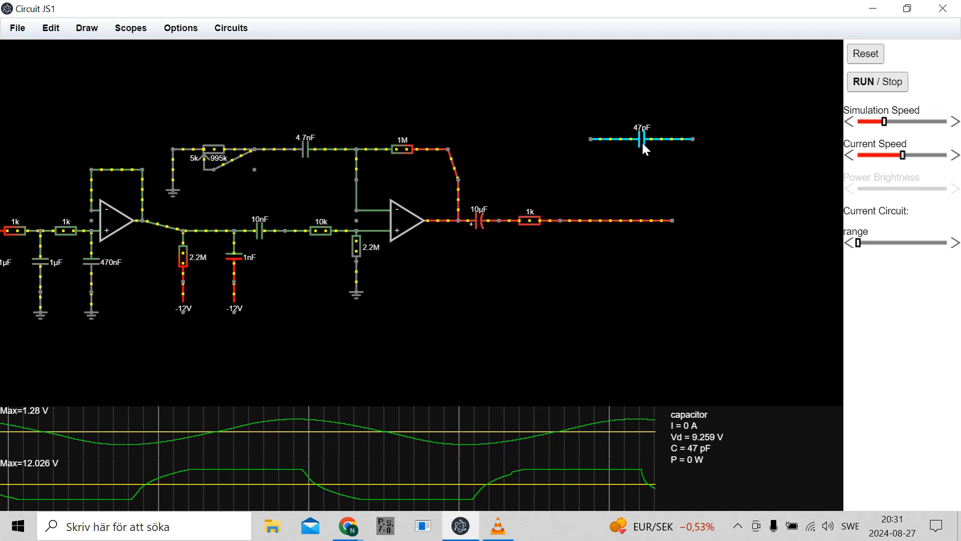
left_click_drag(643, 144, 594, 158)
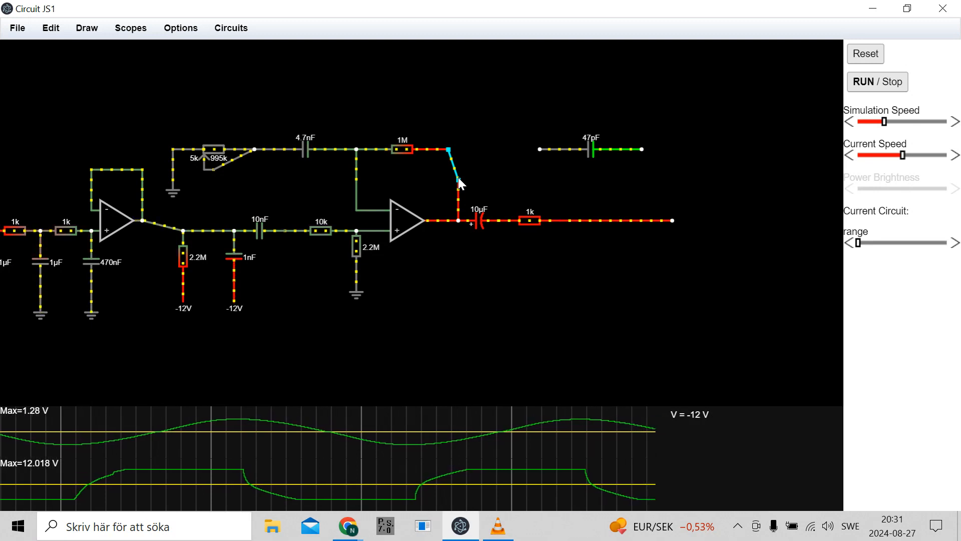
Add two antiparallel strings of two series diodes across the 1M feedback resistor, keeping the potentiometer at its minimum.
right_click(357, 190)
left_click(370, 215)
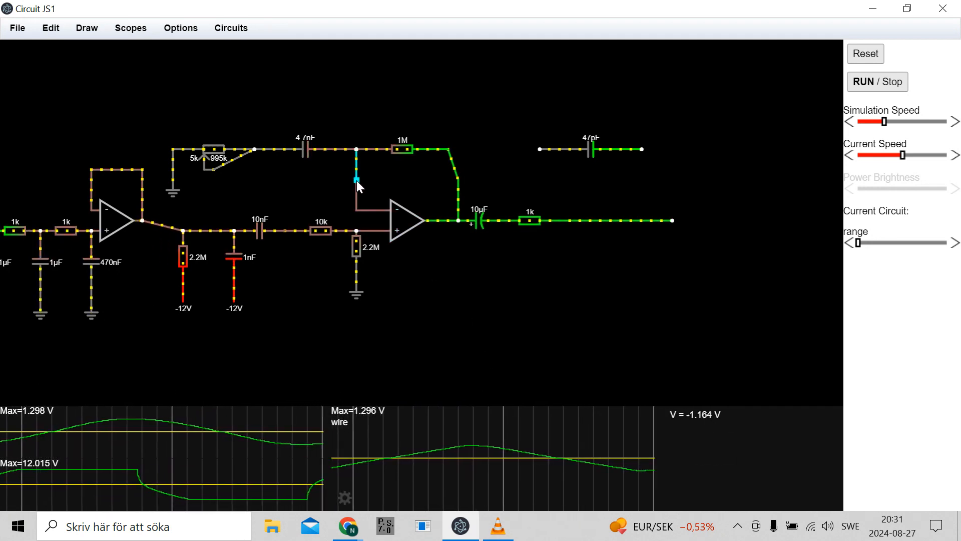
key("d")
mouse_move(357, 179)
left_mouse_down()
mouse_move(395, 179)
mouse_move(423, 160)
mouse_move(458, 180)
mouse_move(414, 181)
mouse_move(418, 189)
mouse_move(357, 180)
left_mouse_up()
key("d")
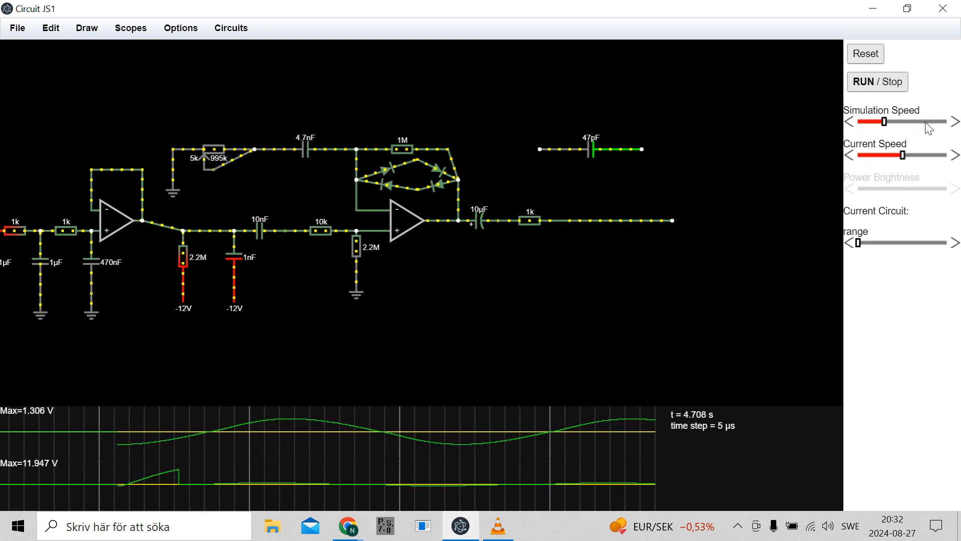
mouse_move(859, 244)
left_mouse_down()
mouse_move(947, 253)
mouse_move(850, 244)
left_mouse_up()
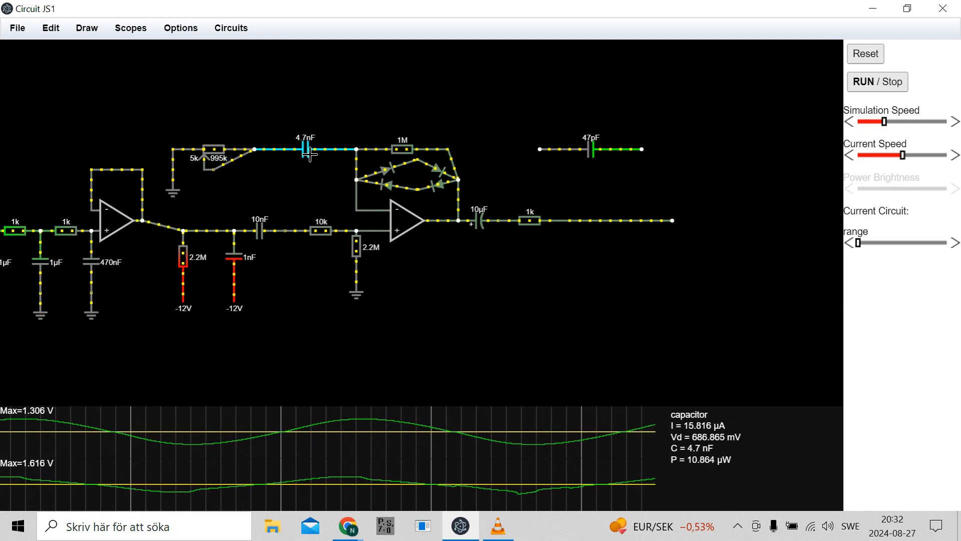
Delete the 4.7 nF capacitor and set the potentiometer's resistance to 500k.
key("Delete")
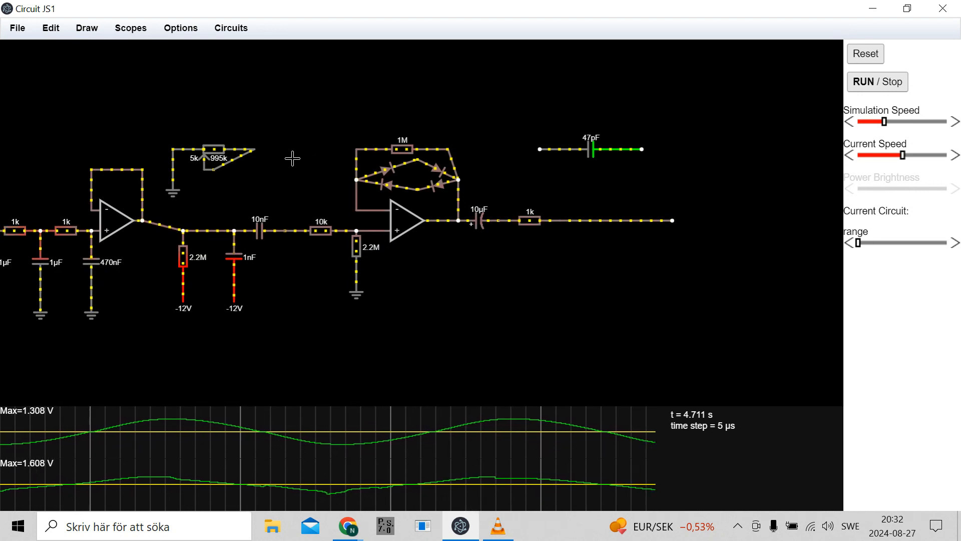
double_click(241, 148)
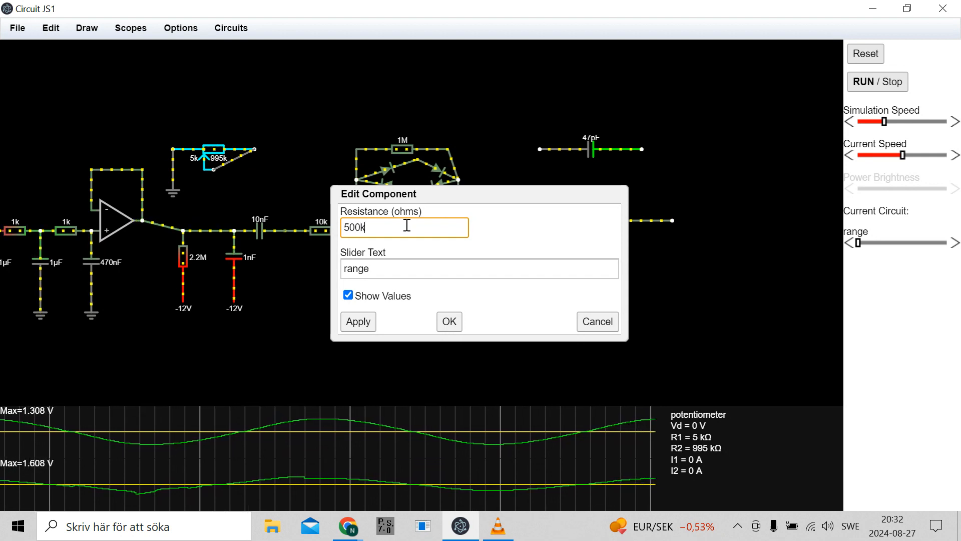
left_click(359, 323)
left_click(448, 320)
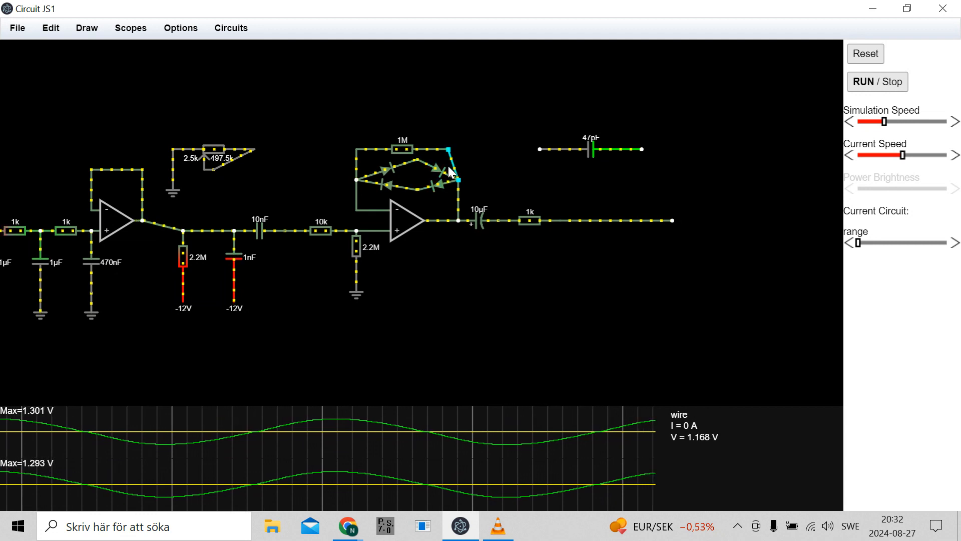
Duplicate the feedback network above the circuit and trim the copy to two opposing diodes joined at one end.
left_click_drag(486, 187, 366, 114)
key("ctrl+d")
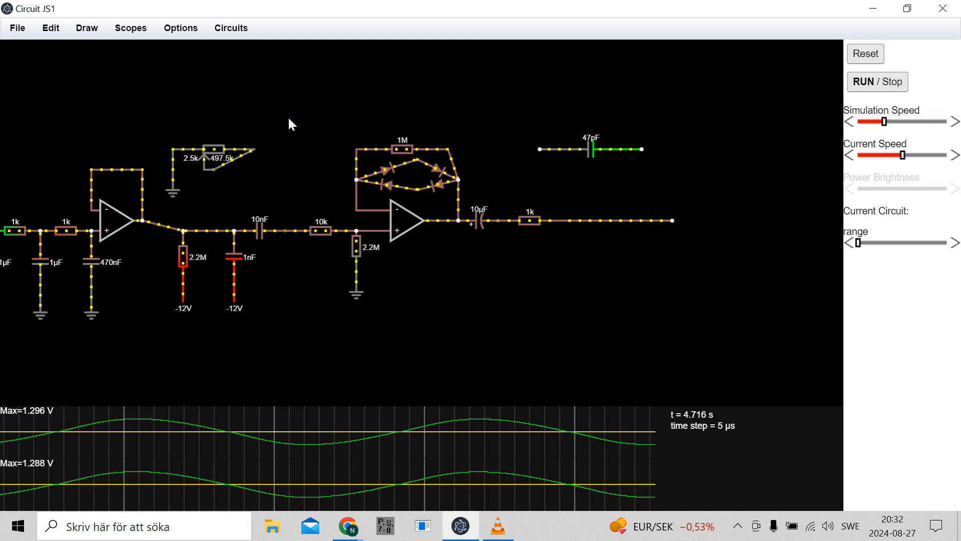
left_click(355, 97)
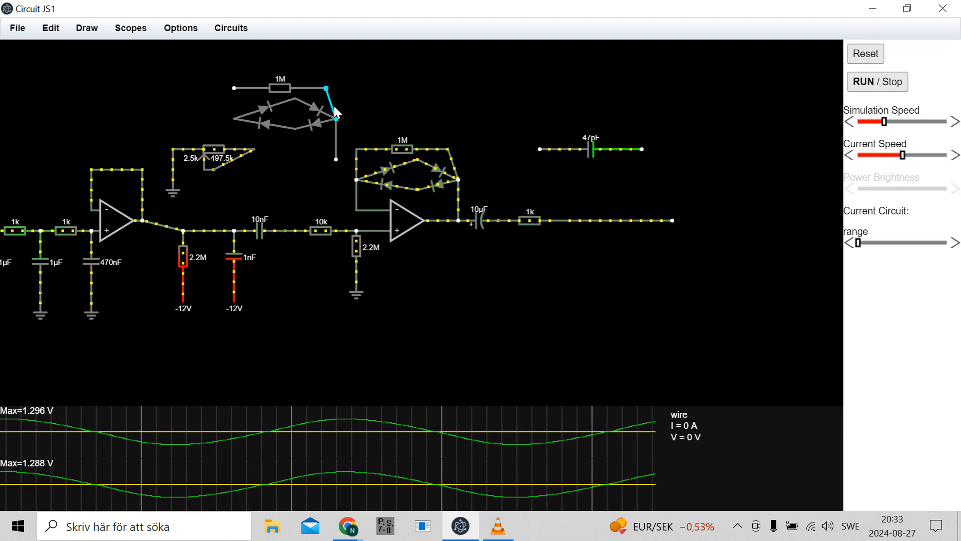
key("Delete")
key("Delete")
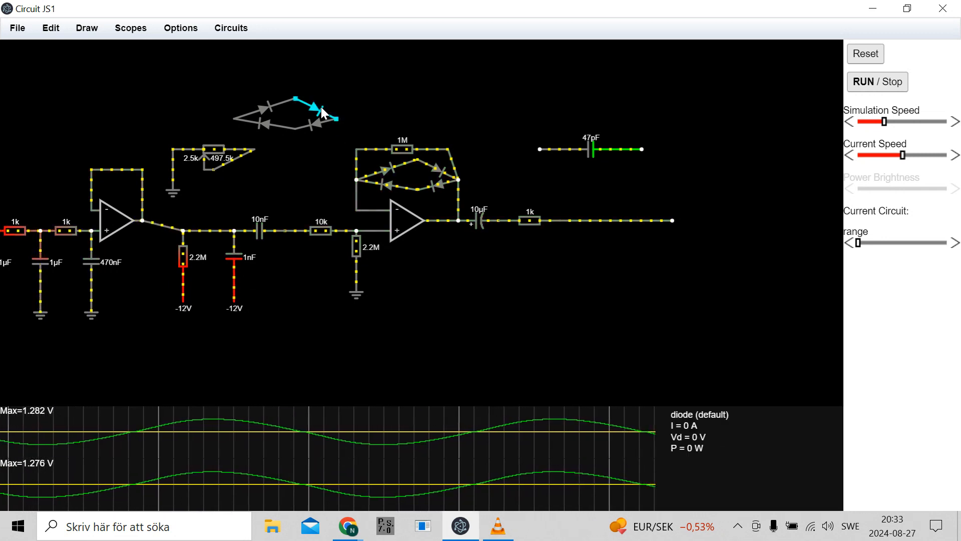
left_click_drag(351, 132, 327, 88)
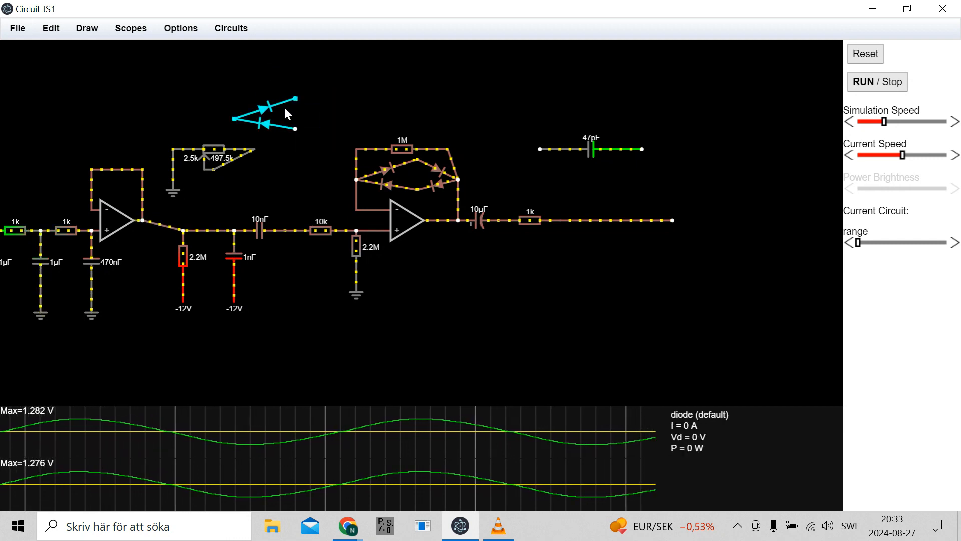
Connect the copied diodes as an antiparallel pair between the potentiometer and the inverting input, and set the potentiometer to about 467.8k/32.2k.
left_click_drag(269, 107, 294, 139)
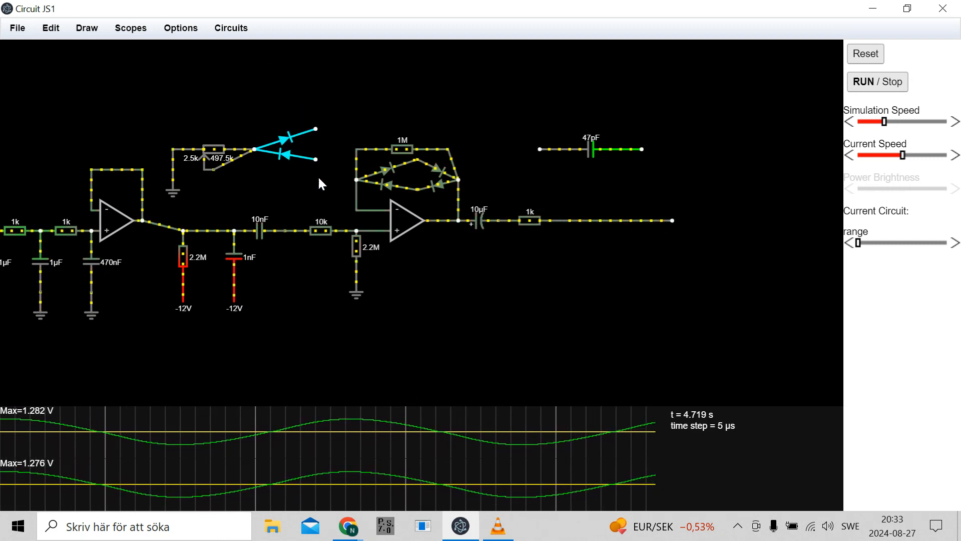
left_click(317, 154)
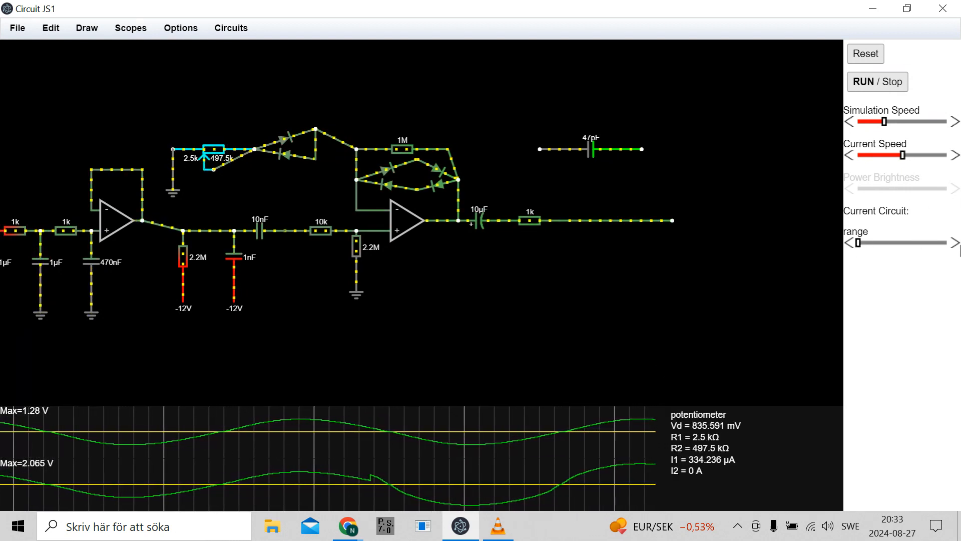
left_click(943, 243)
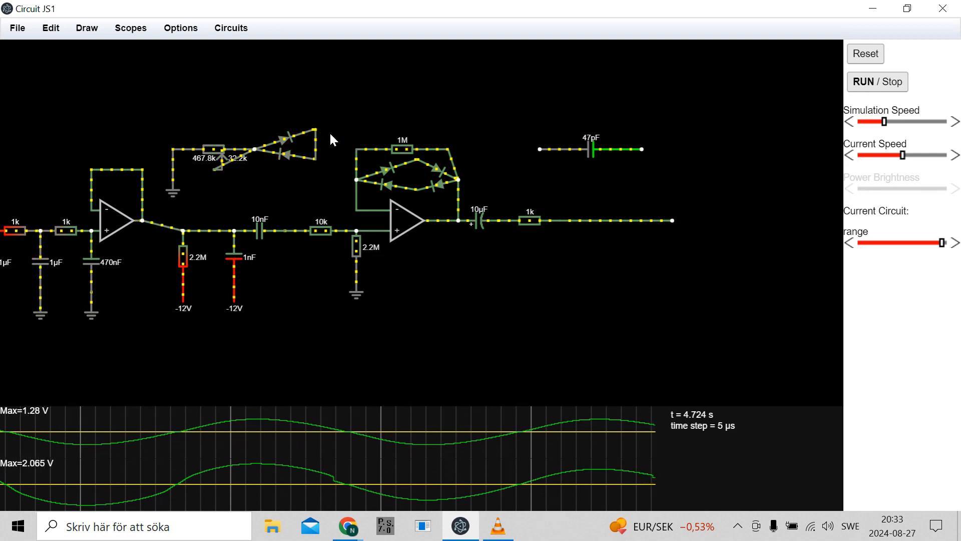
Shift the potentiometer and antiparallel diode pair up and to the left, and move the four feedback diodes out of the loop to above it.
left_click_drag(329, 195, 176, 119)
left_click_drag(229, 155, 188, 115)
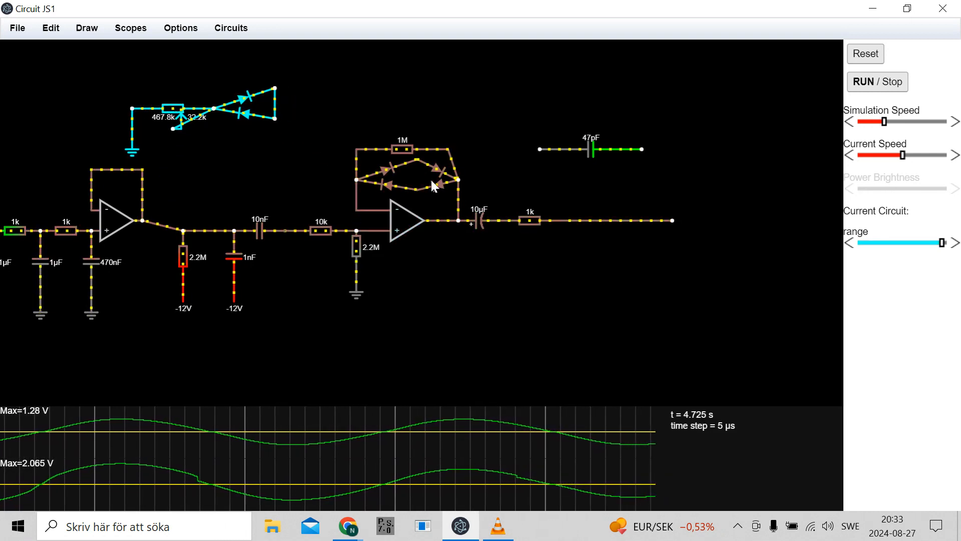
left_click_drag(449, 200, 301, 101)
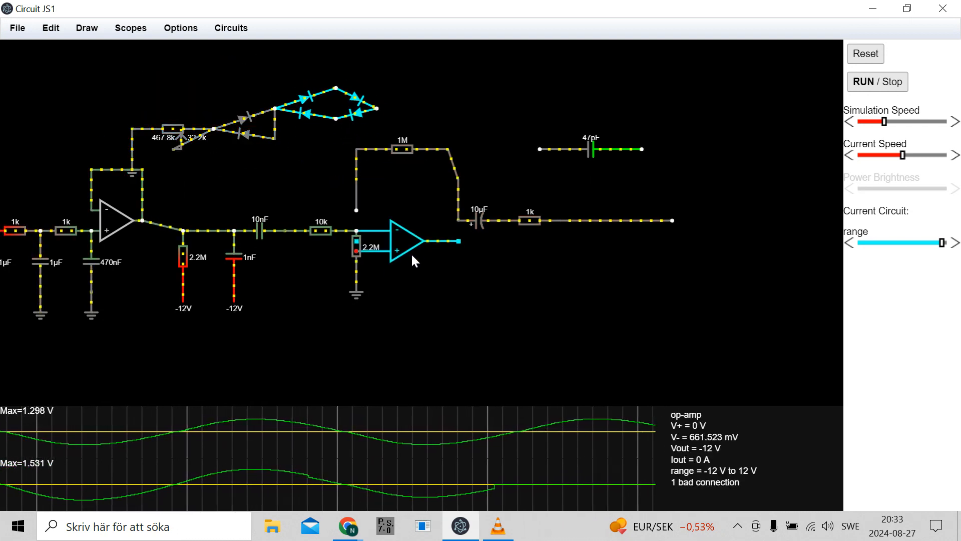
left_click_drag(403, 253, 403, 232)
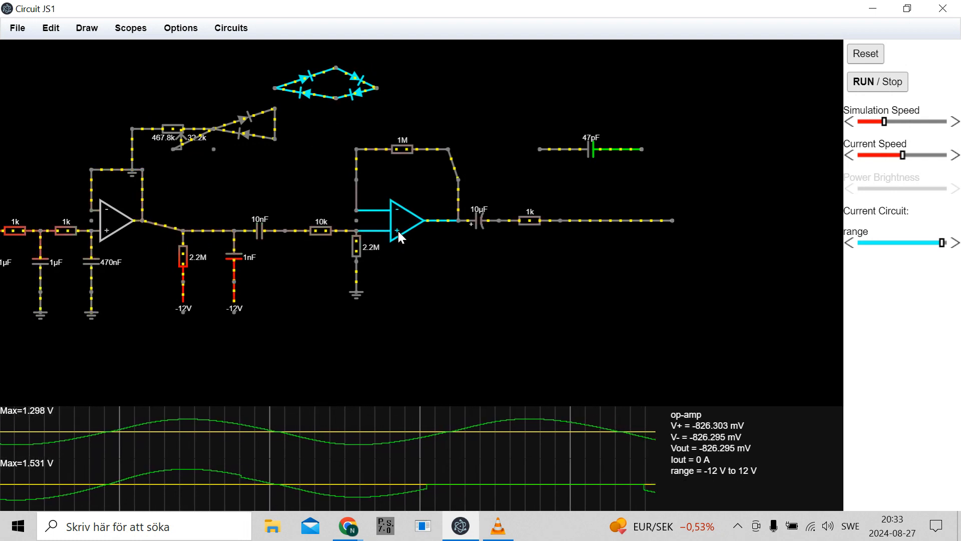
left_click(325, 152)
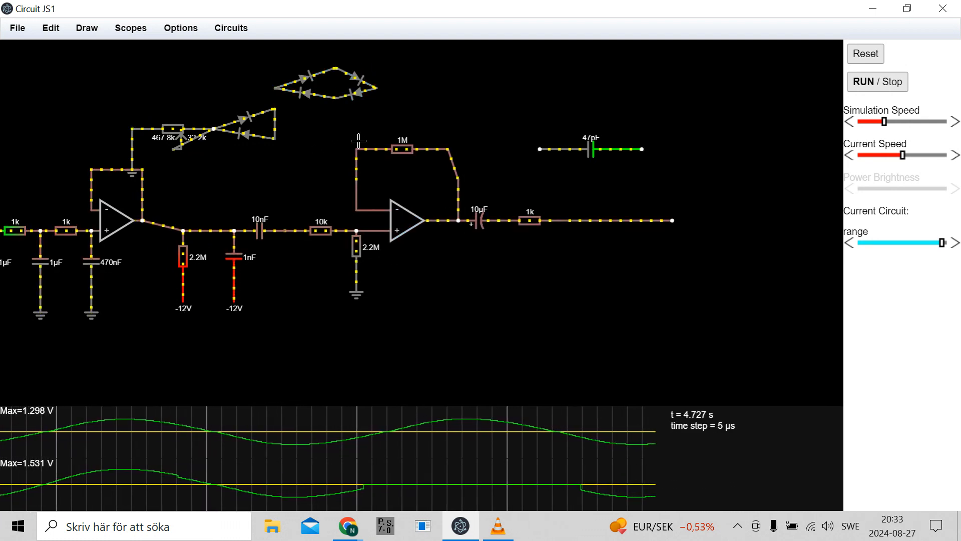
Wire the four-diode network in series between the antiparallel pair and the inverting input, and set the potentiometer to 2.5k/497.5k.
left_click_drag(355, 149, 376, 88)
left_click_drag(275, 89, 276, 106)
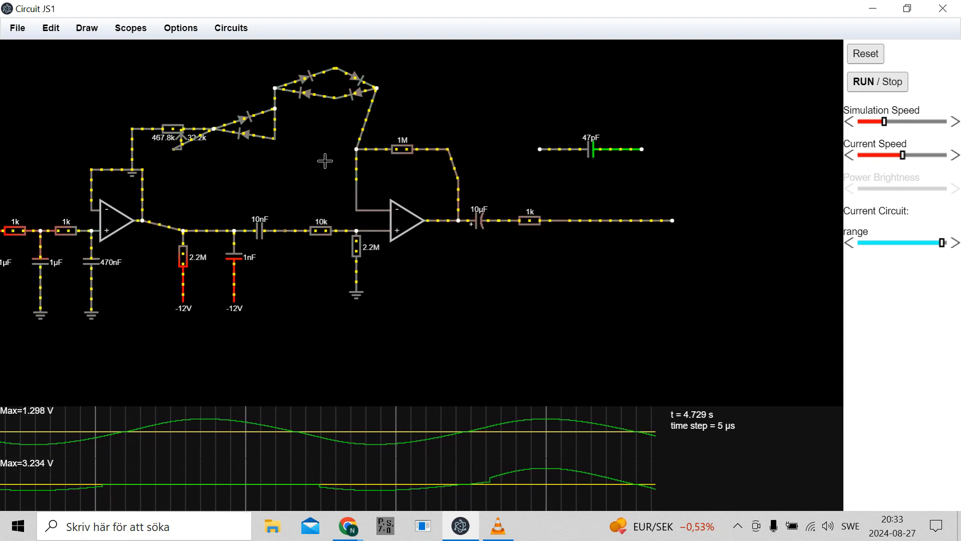
left_click_drag(942, 242, 841, 238)
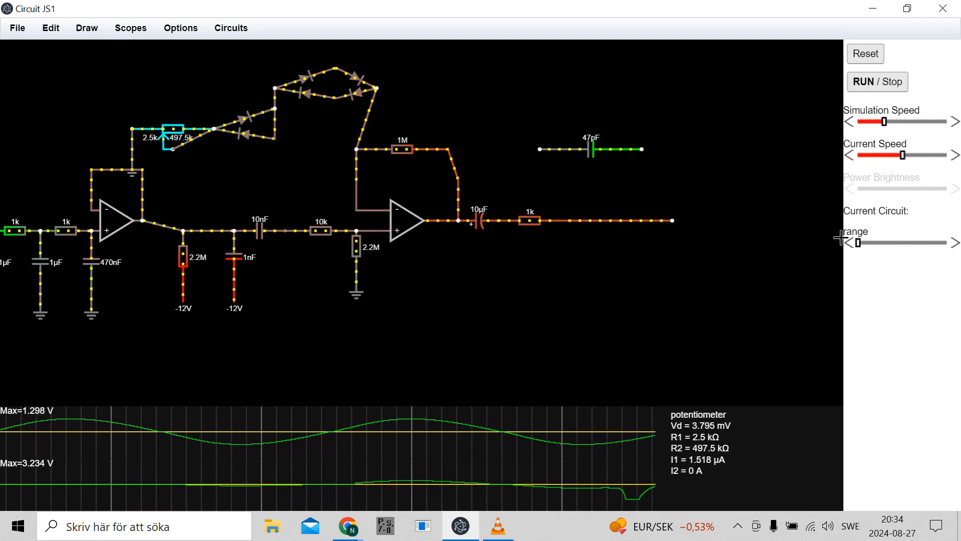
mouse_move(588, 496)
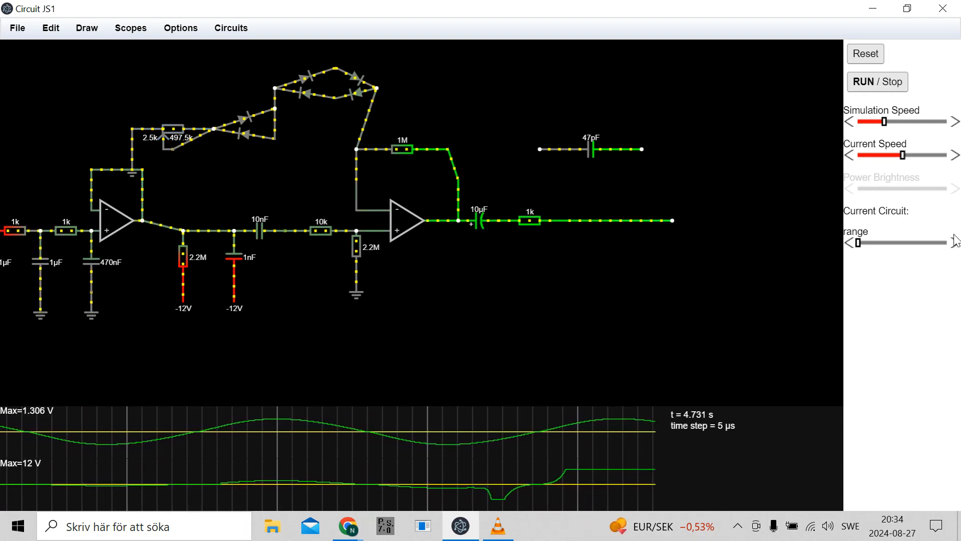
Sweep the potentiometer up to about 101.5k/398.5k and back, settling on about 27.3k/472.8k.
mouse_move(859, 245)
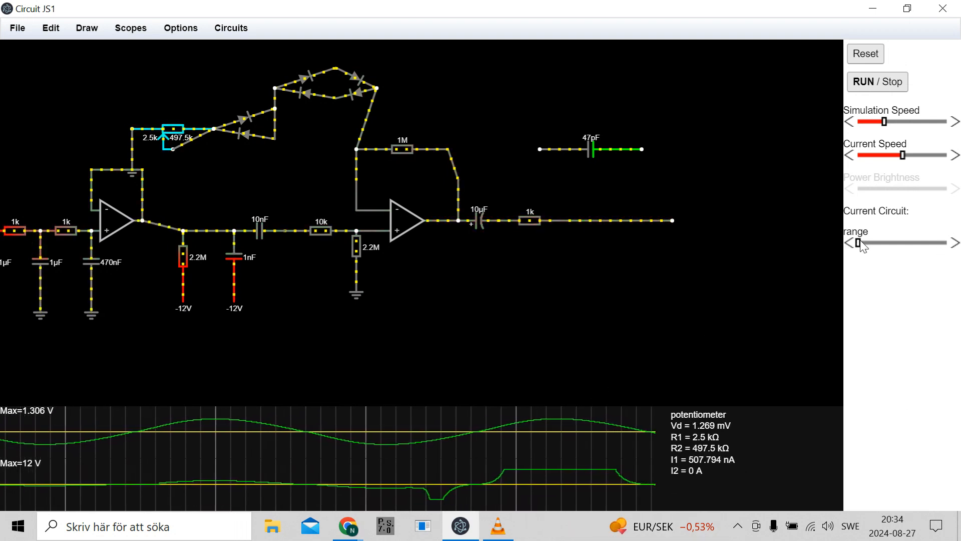
left_click_drag(861, 242, 880, 249)
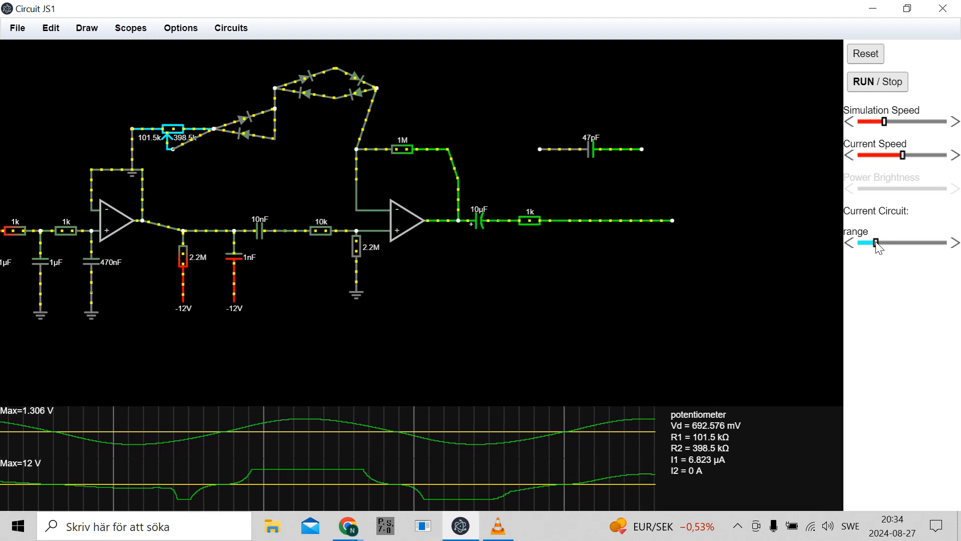
left_click_drag(879, 248, 873, 249)
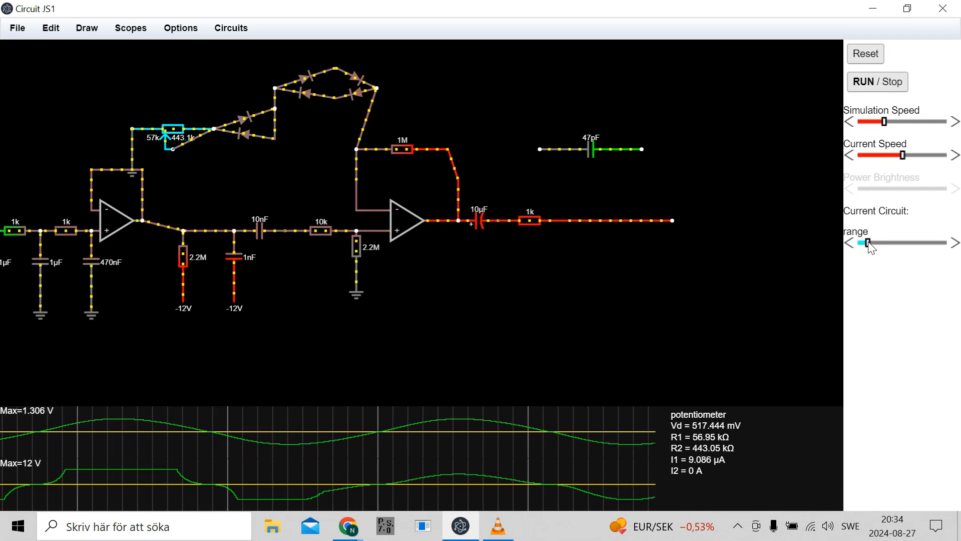
left_click_drag(866, 243, 864, 245)
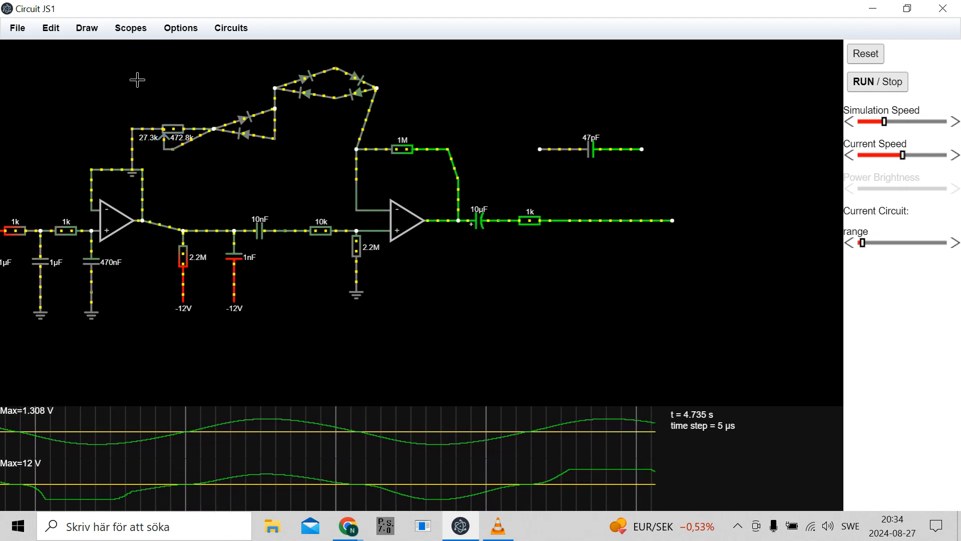
Set the potentiometer's total resistance to 50k and its split to about 35.9k/14.1k.
double_click(182, 128)
left_click(364, 227)
key("BackSpace")
type("k")
key("Left")
key("BackSpace")
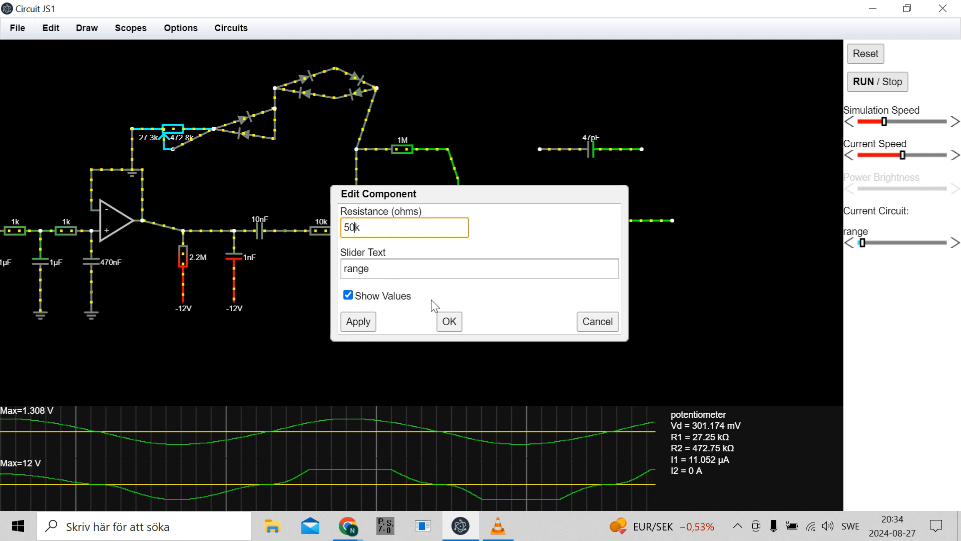
left_click(457, 322)
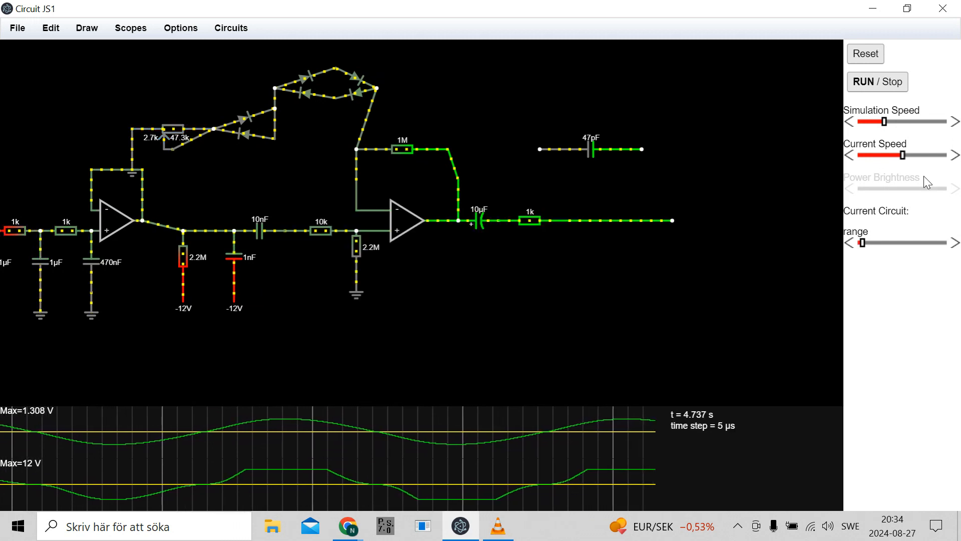
left_click_drag(862, 243, 925, 251)
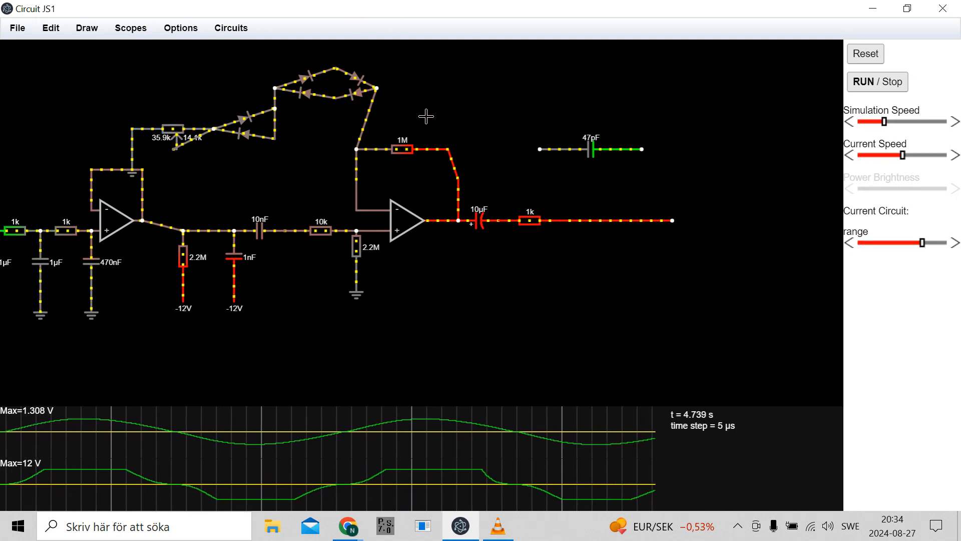
Build two opposing strings of three diodes above the circuit, joining them at both ends with wires that extend downward as leads.
left_click_drag(433, 118, 340, 113)
left_click_drag(416, 67, 498, 199)
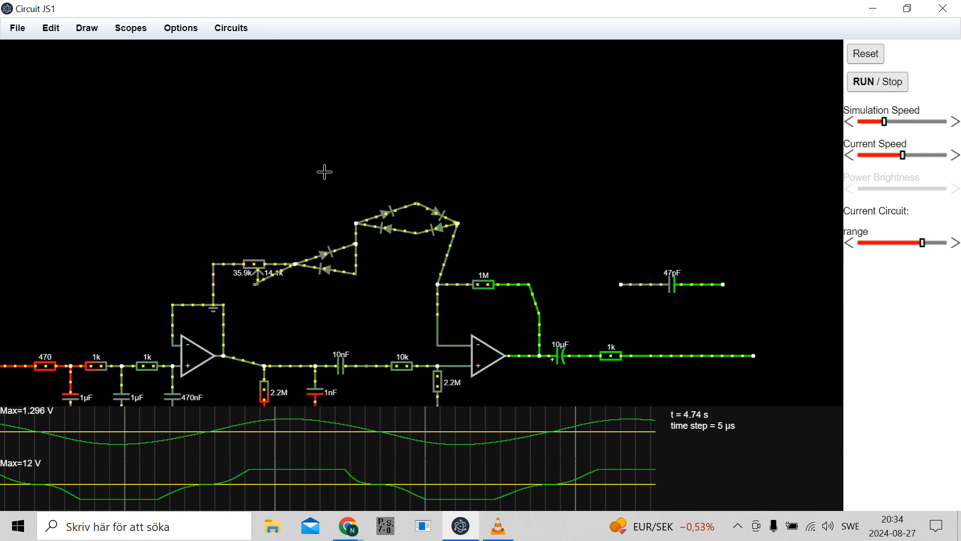
mouse_move(325, 133)
left_mouse_down()
mouse_move(344, 142)
mouse_move(417, 131)
mouse_move(414, 150)
mouse_move(327, 156)
mouse_move(326, 132)
left_mouse_up()
key("w")
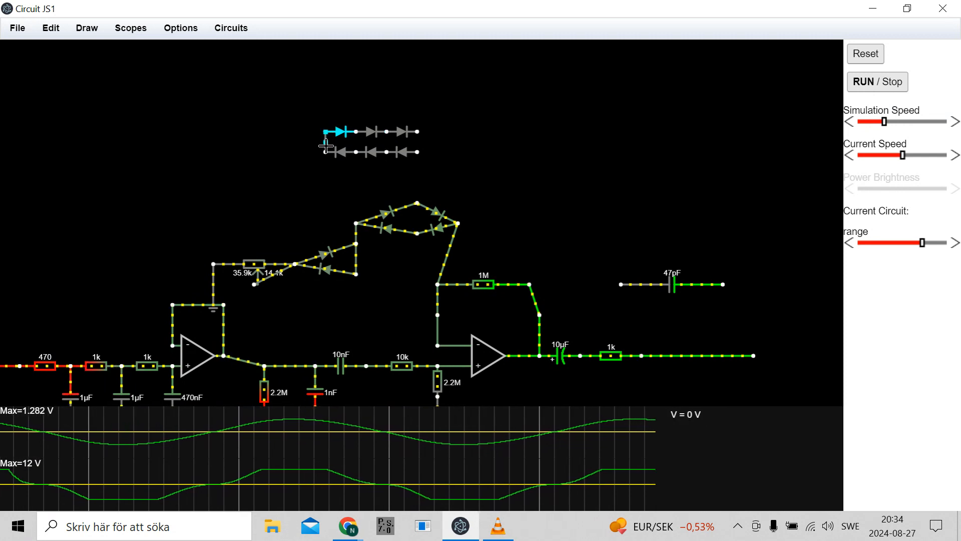
left_click_drag(326, 169, 325, 153)
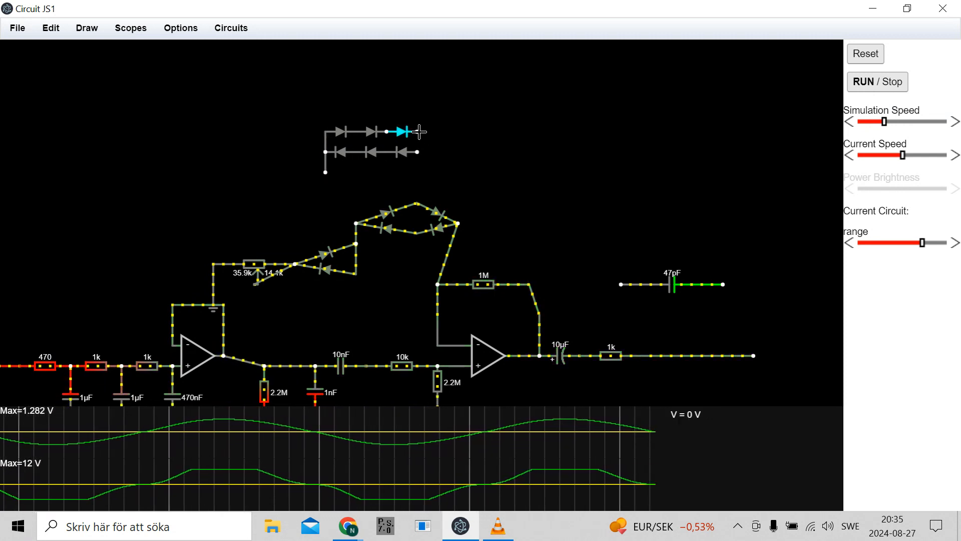
left_click_drag(417, 153, 417, 174)
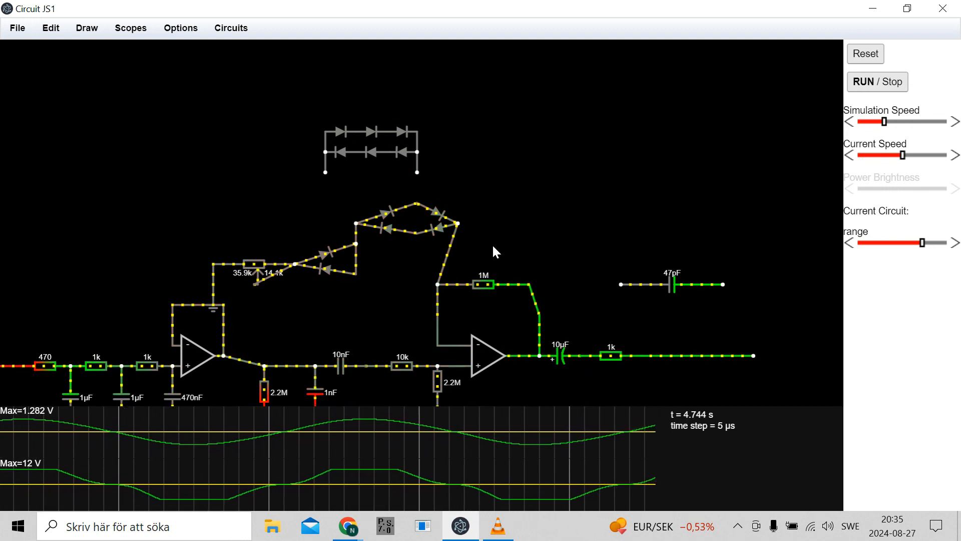
Delete the old diode network between the potentiometer and the inverting input, and move the six-diode network onto the inverting input node.
left_click_drag(498, 255, 329, 216)
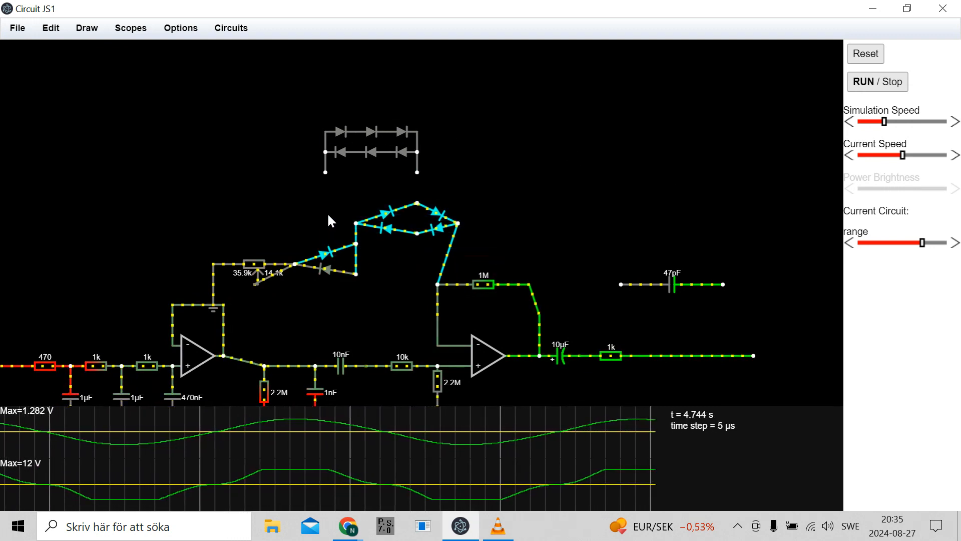
key("Delete")
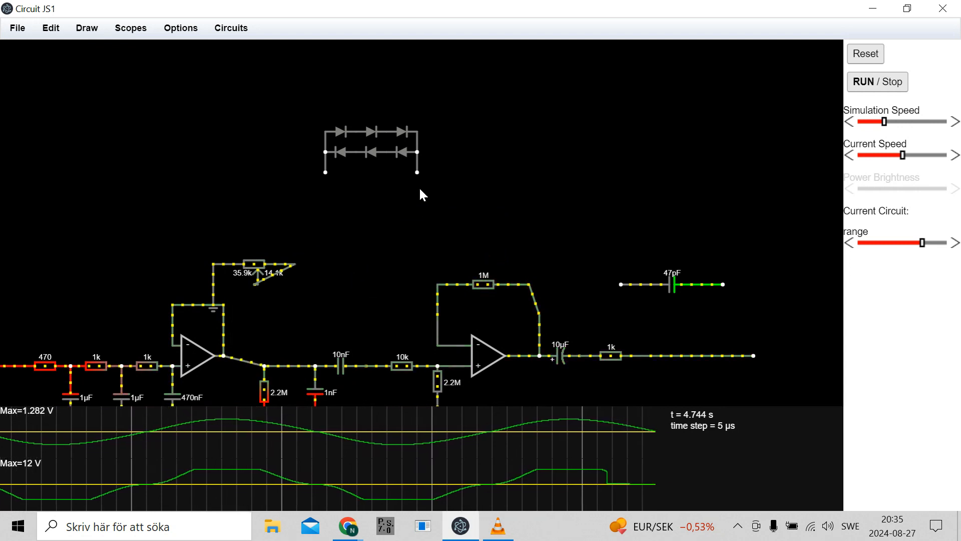
left_click_drag(442, 188, 312, 76)
left_click_drag(379, 135, 400, 244)
left_click(360, 281)
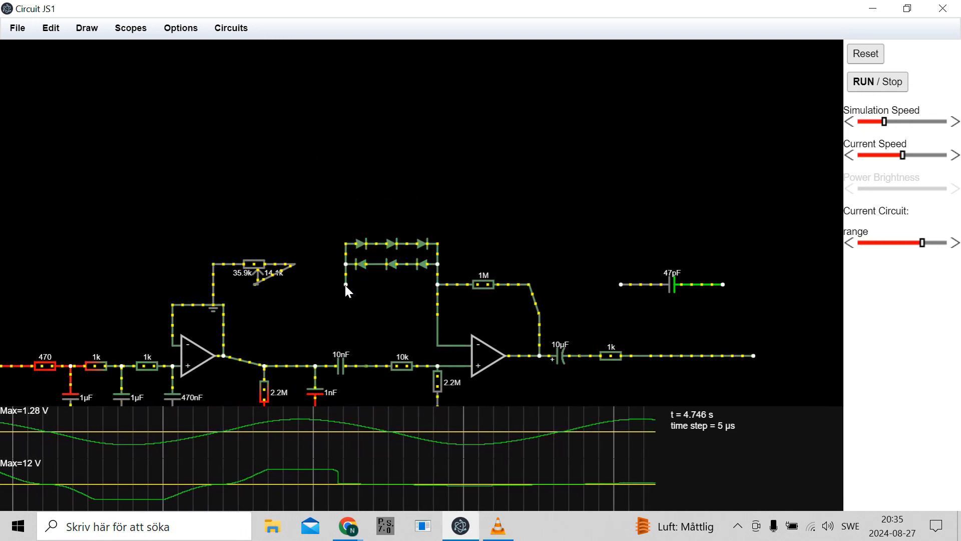
Shift the potentiometer and its ground to the right to join the diode network, and set the potentiometer to about 36.4k/13.6k.
left_click_drag(345, 284, 206, 311)
left_click_drag(247, 262, 288, 267)
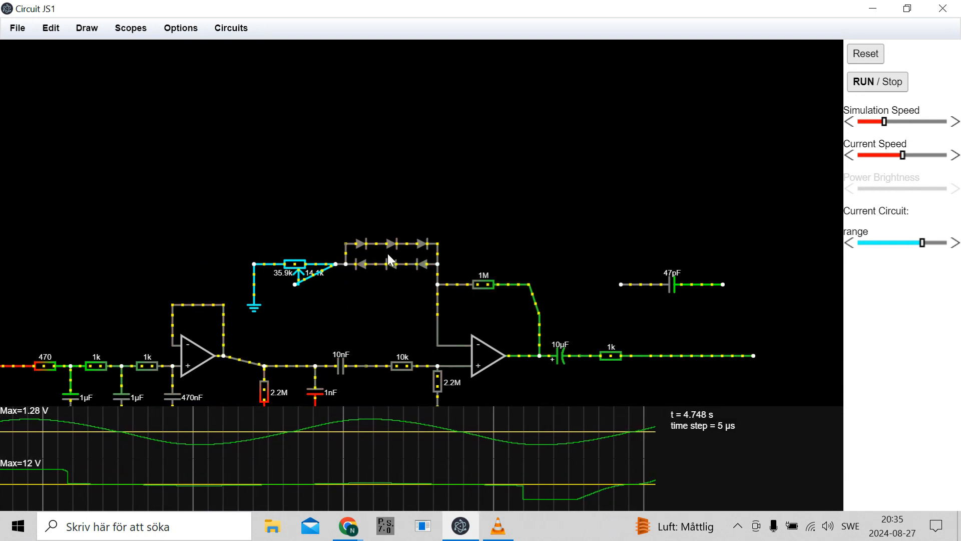
left_click(926, 246)
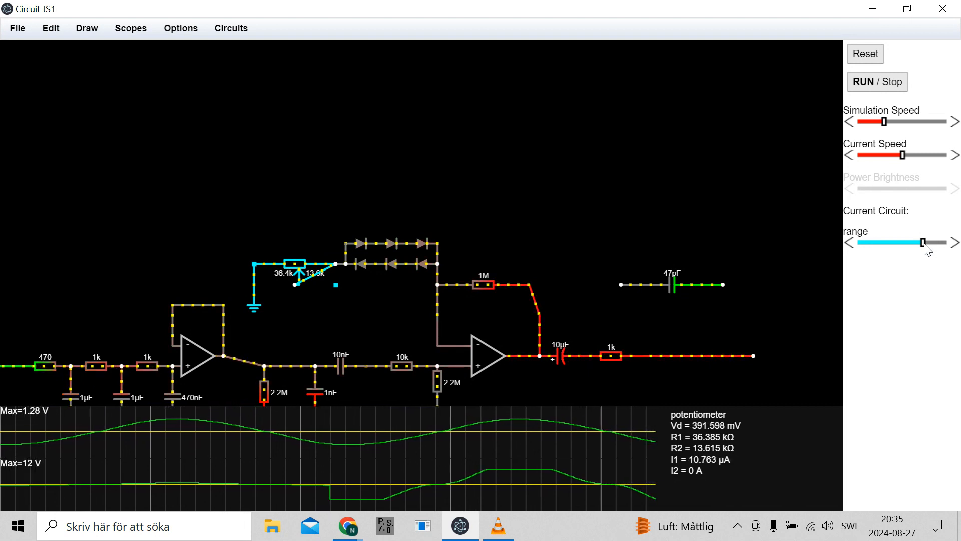
mouse_move(733, 356)
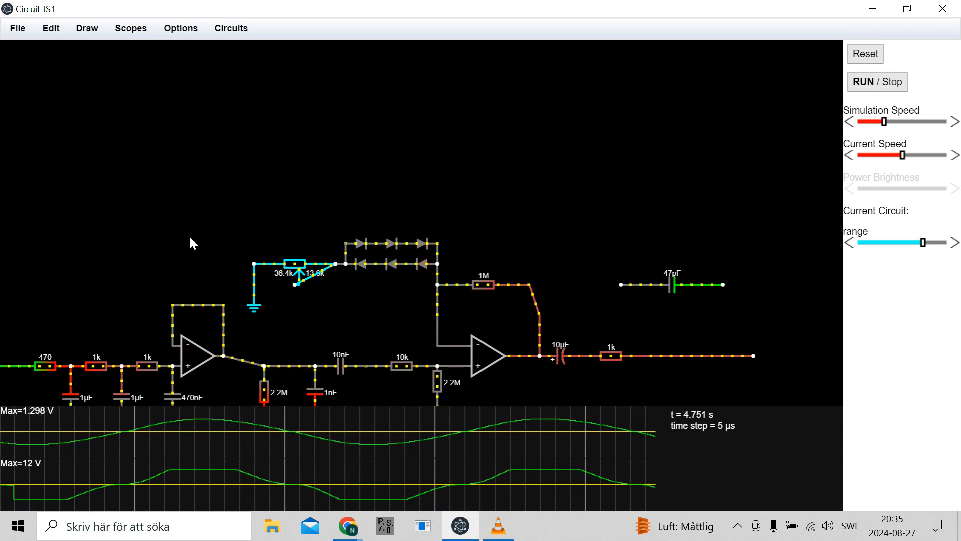
Replace the first op-amp's feedback wire with a copy of the potentiometer, its wiper on the inverting input and its free end grounded.
key("Delete")
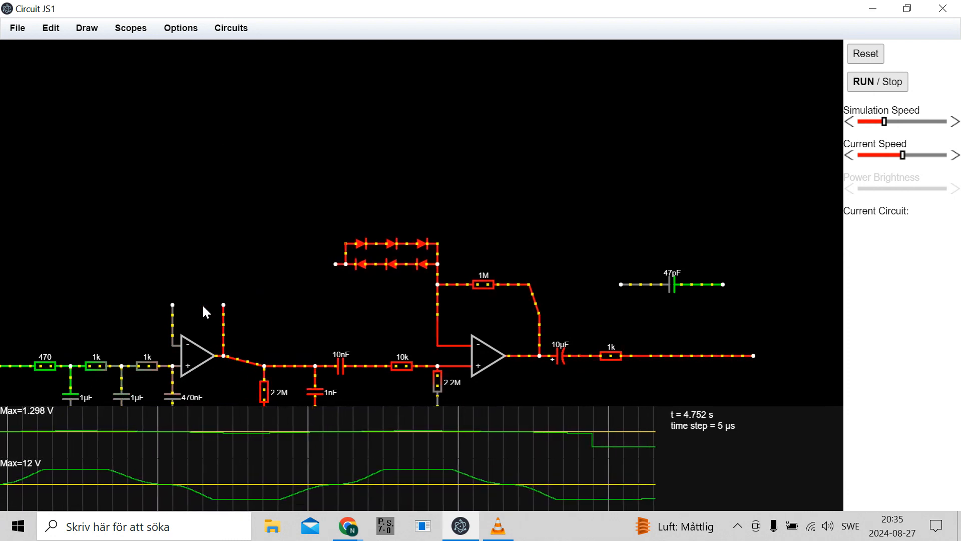
key("ctrl+z")
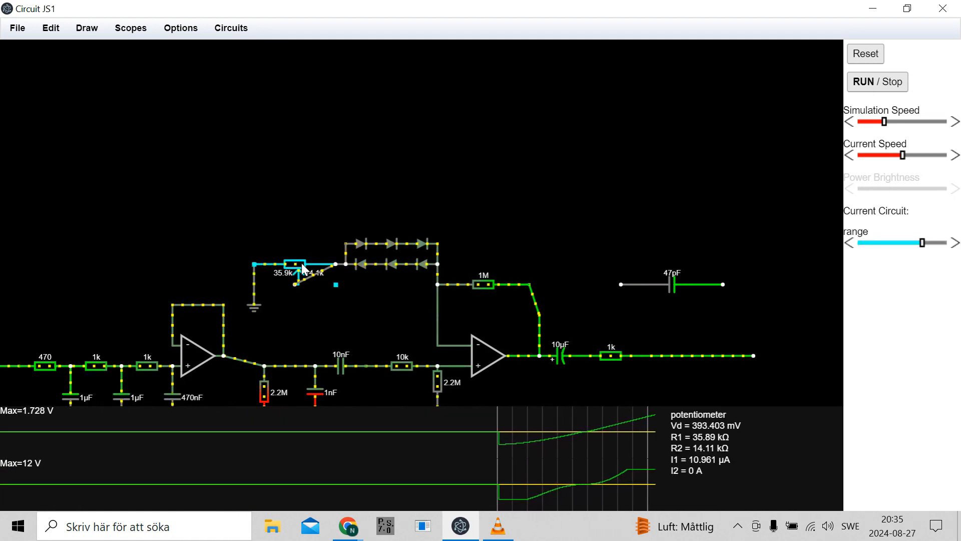
key("ctrl+v")
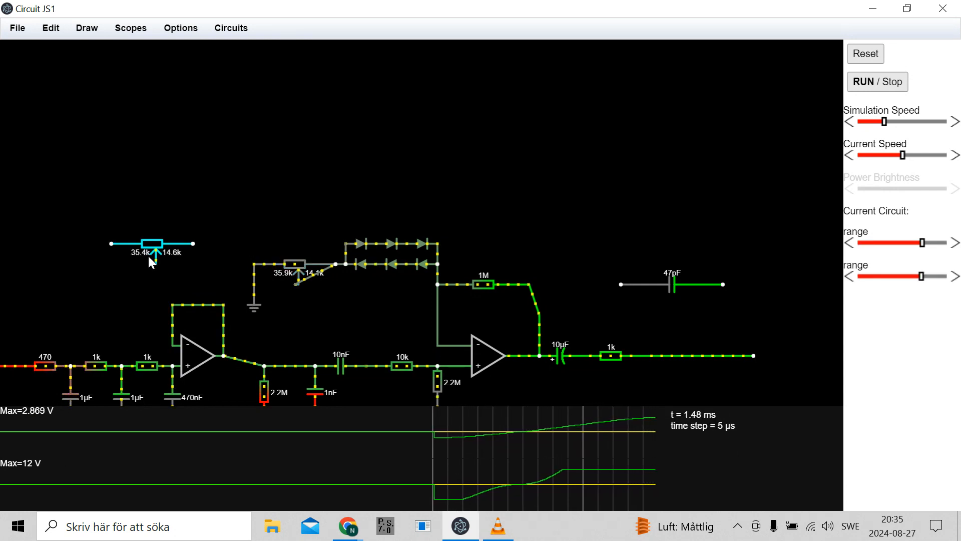
left_click(197, 306)
key("Delete")
left_click_drag(154, 246, 214, 284)
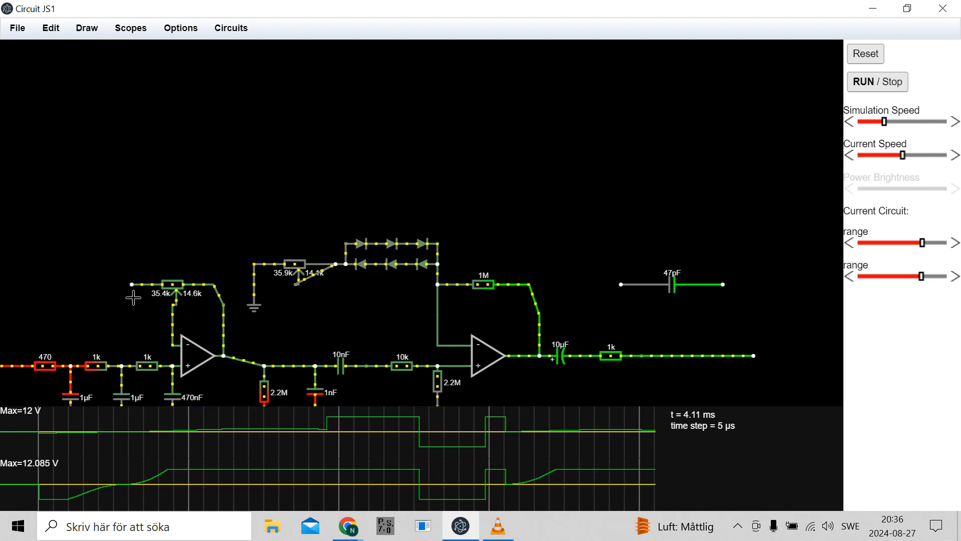
left_click_drag(131, 285, 132, 308)
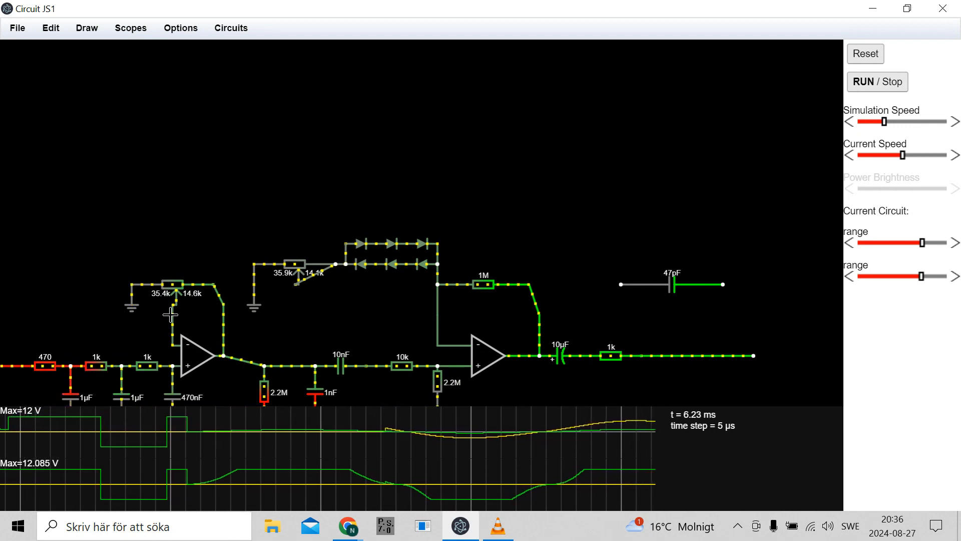
Sweep the first op-amp's feedback potentiometer down to 250/49.8k and up to 49.8k/250.
mouse_move(924, 278)
left_click_drag(923, 278, 799, 278)
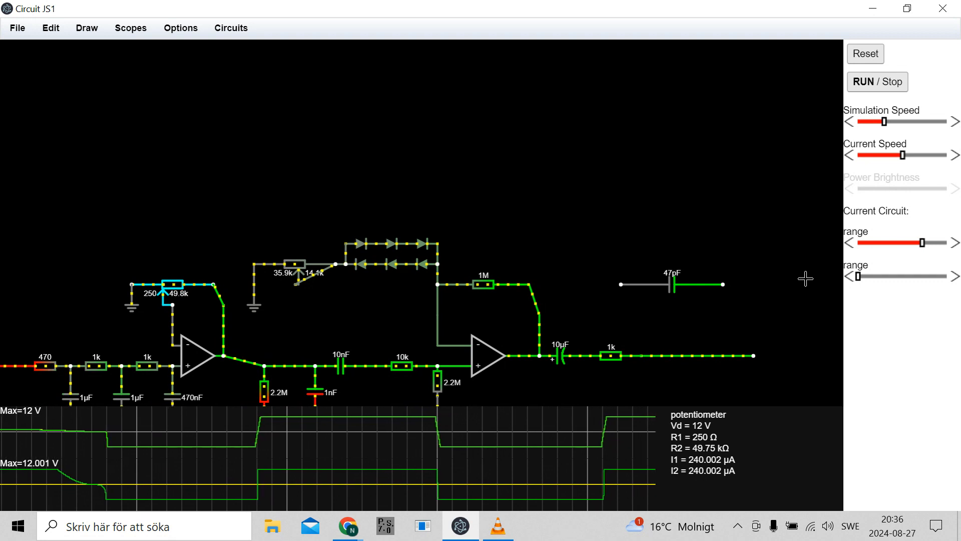
left_click(863, 276)
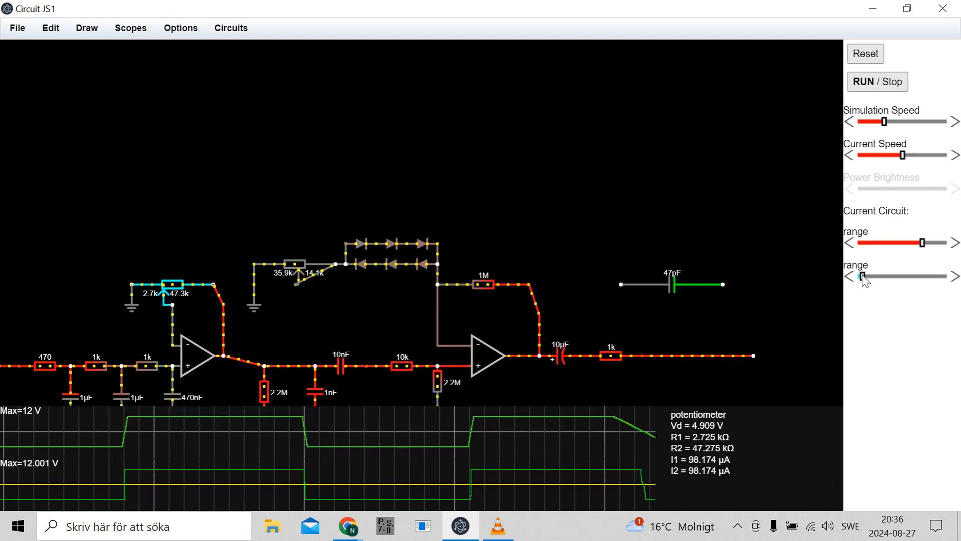
left_click_drag(864, 276, 959, 277)
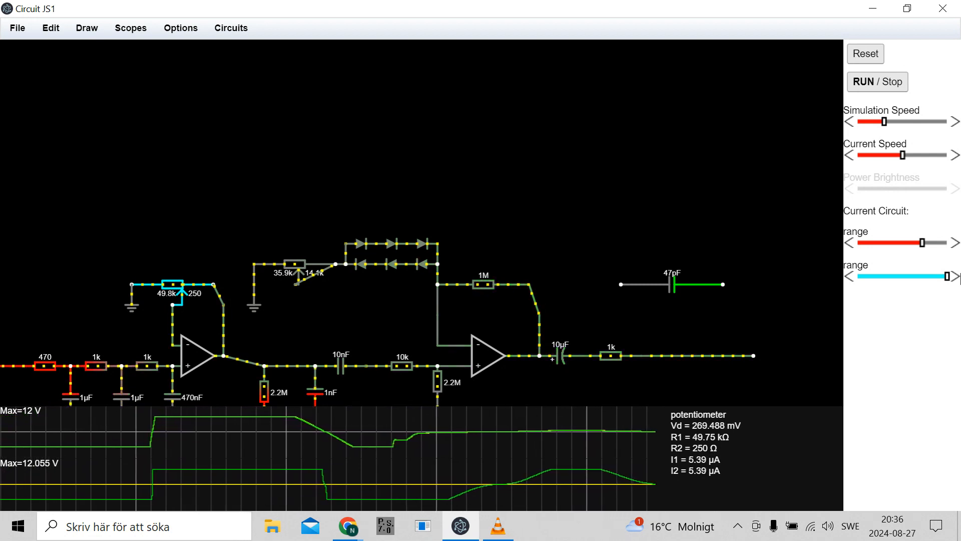
Delete the loose 47pF capacitor and the 10nF, 1nF and -12V bias parts between the op-amps, and wire across to the 10k resistor.
scroll(556, 219, "up", 1)
left_click_drag(556, 219, 588, 100)
scroll(553, 132, "down", 1)
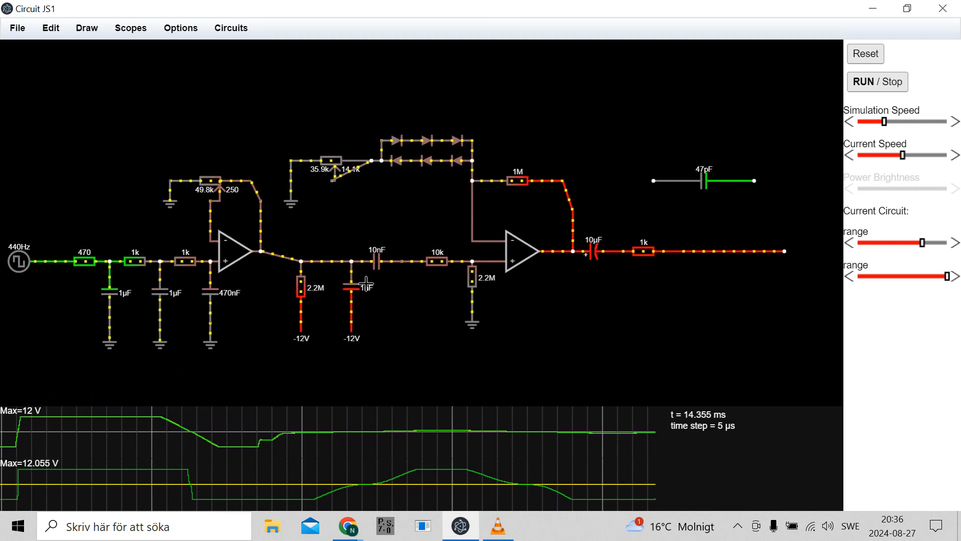
mouse_move(380, 261)
scroll(379, 262, "down", 1)
scroll(379, 262, "up", 1)
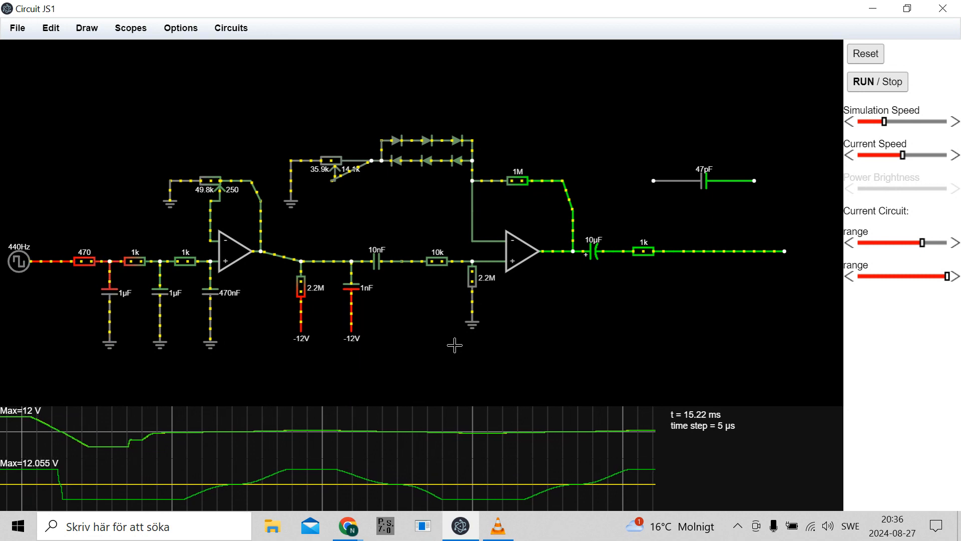
mouse_move(485, 253)
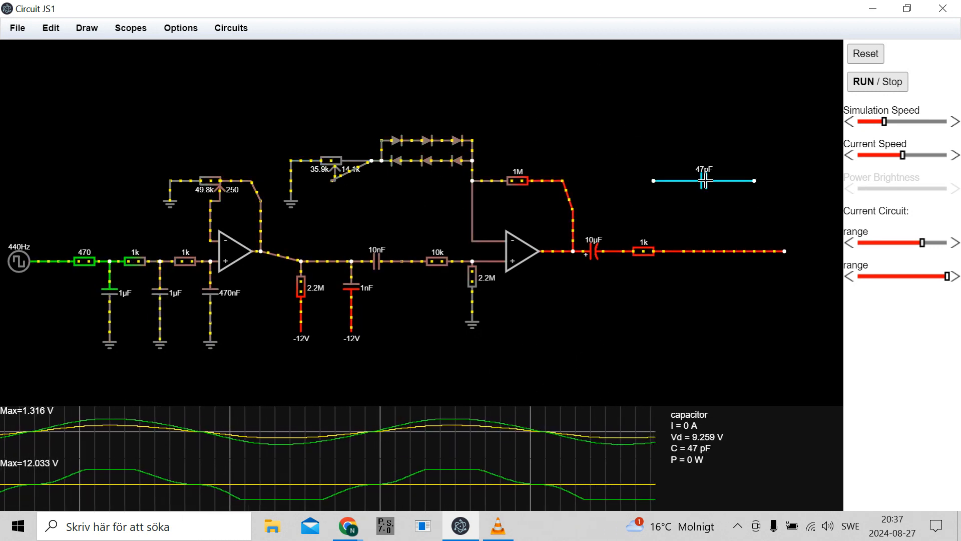
key("Delete")
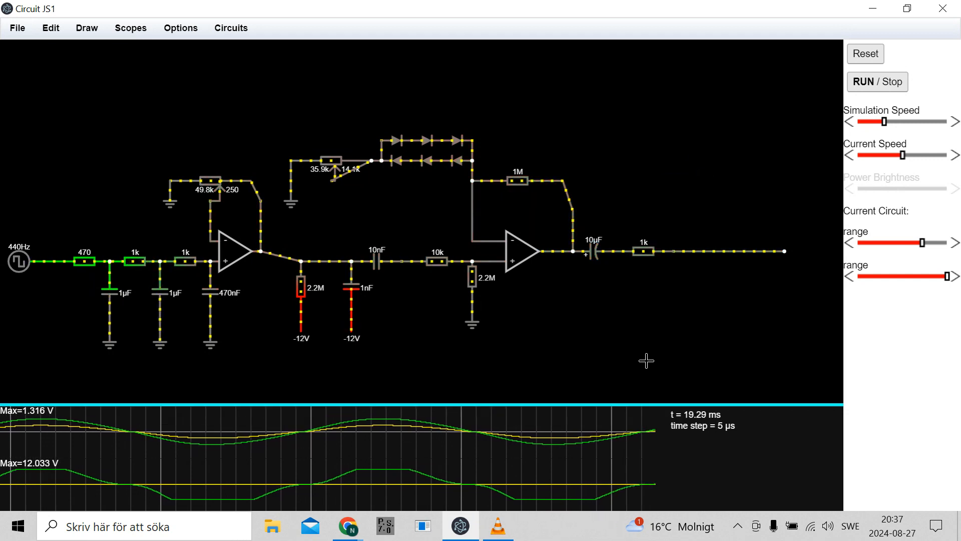
key("Delete")
key("Delete")
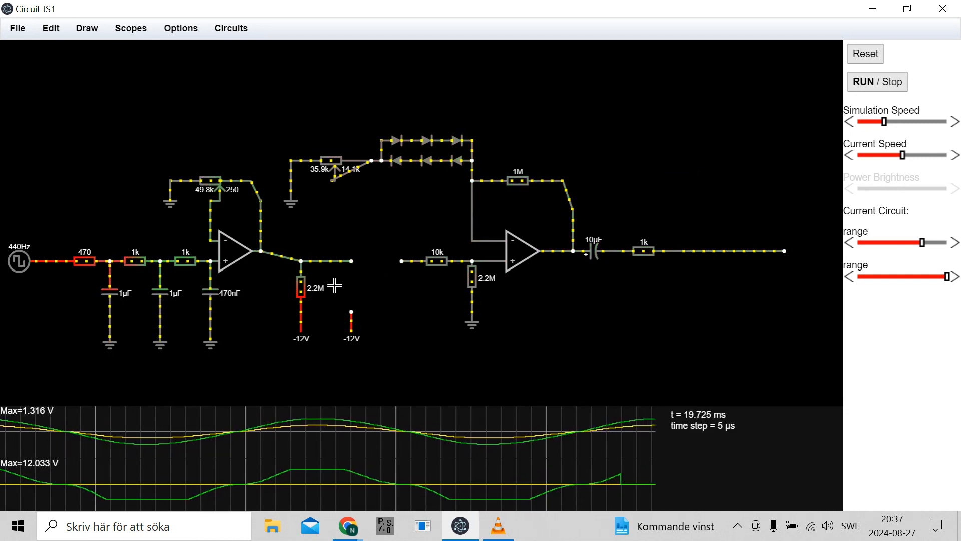
key("Delete")
key("Delete")
key("Delete")
left_click_drag(352, 261, 402, 261)
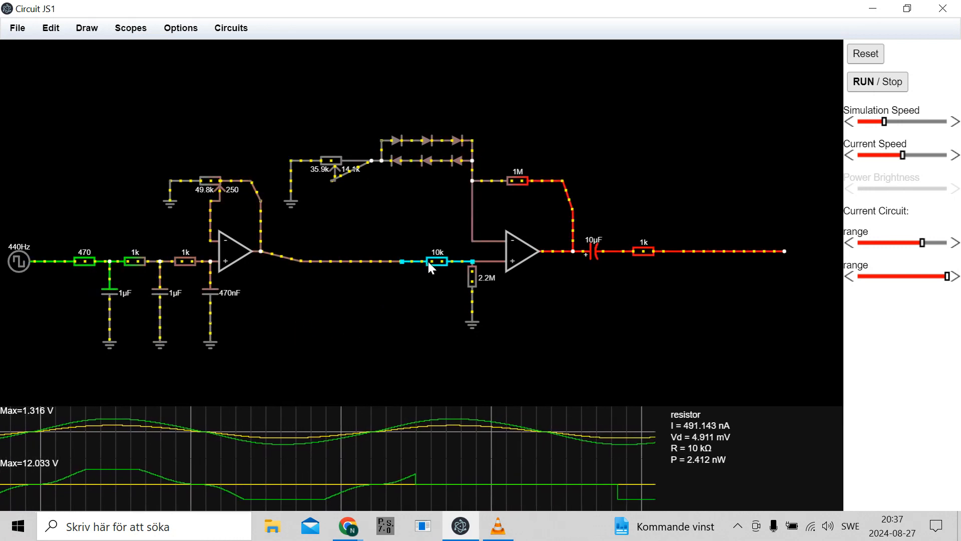
Remove the 10k series resistor and the grounded 2.2M resistor, and wire the first op-amp's output directly to the second's non-inverting input.
key("Delete")
key("Delete")
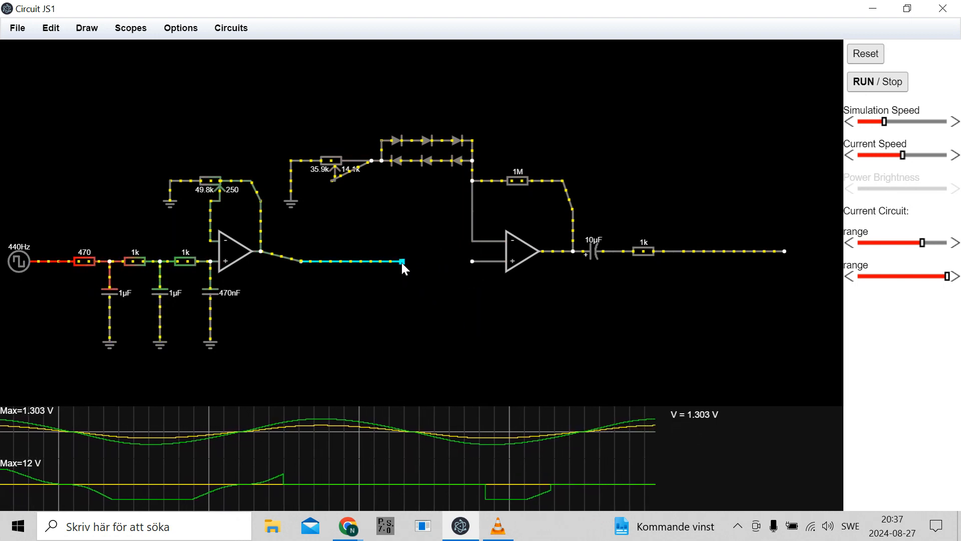
left_click_drag(404, 262, 472, 262)
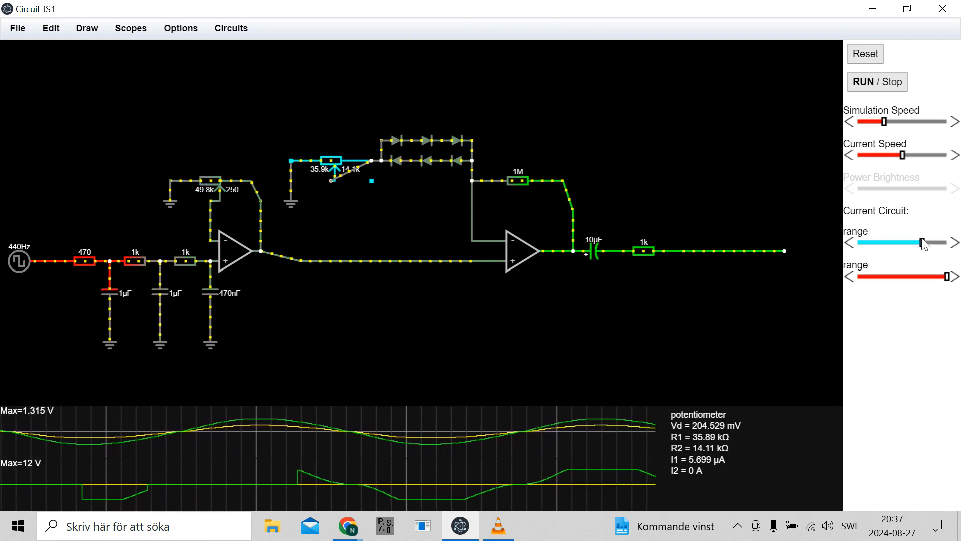
Set the diode-branch potentiometer to 20.1k/30k, and replace the first op-amp's grounded feedback potentiometer with a direct wire from output to inverting input.
left_click_drag(924, 245, 898, 248)
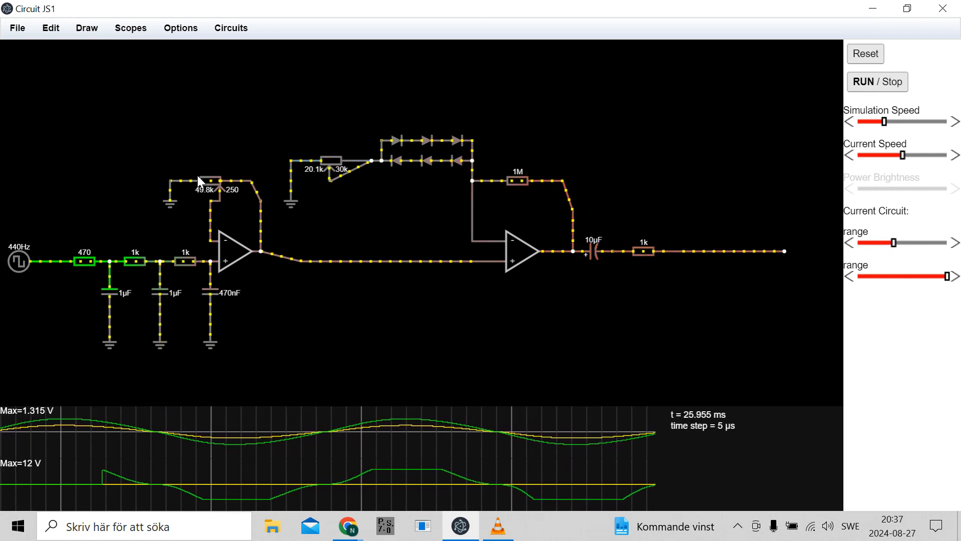
key("Delete")
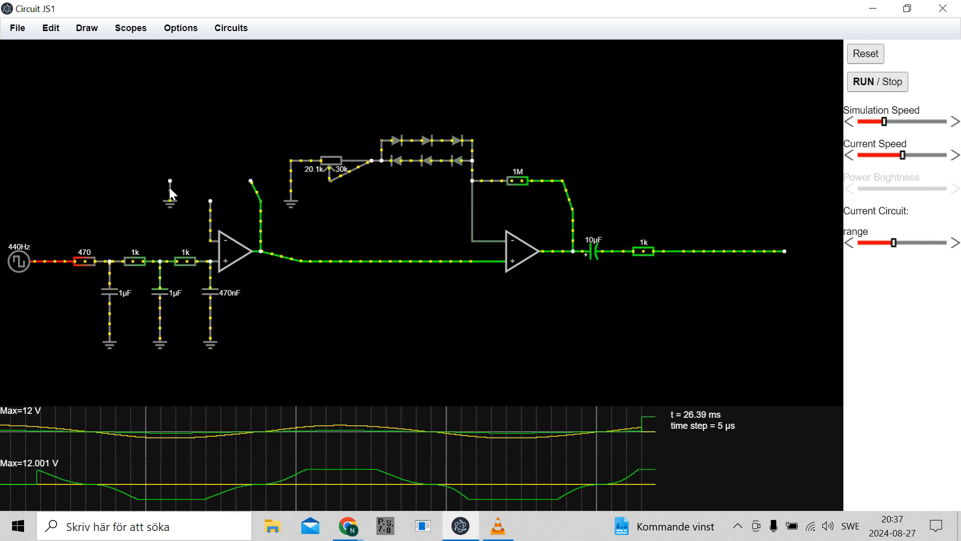
key("Delete")
left_click_drag(250, 180, 209, 201)
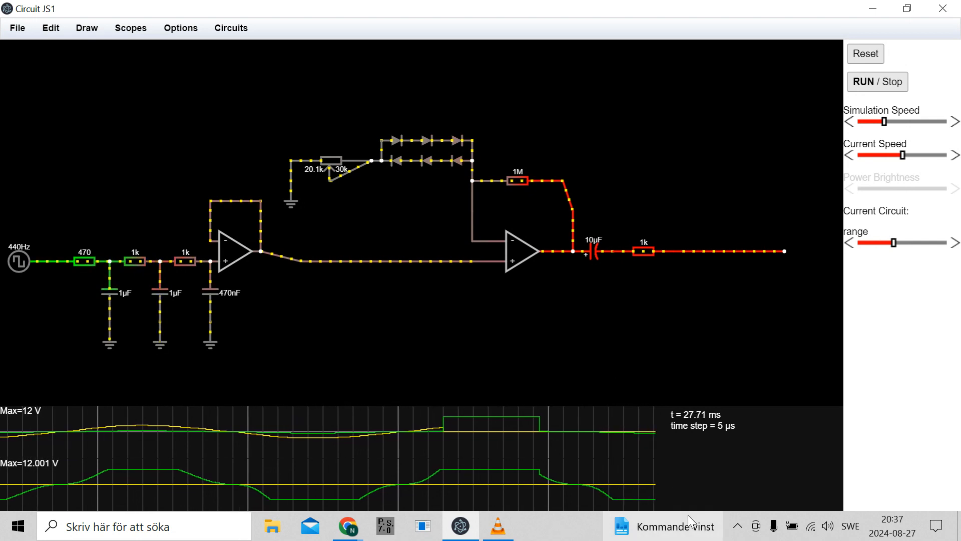
mouse_move(688, 515)
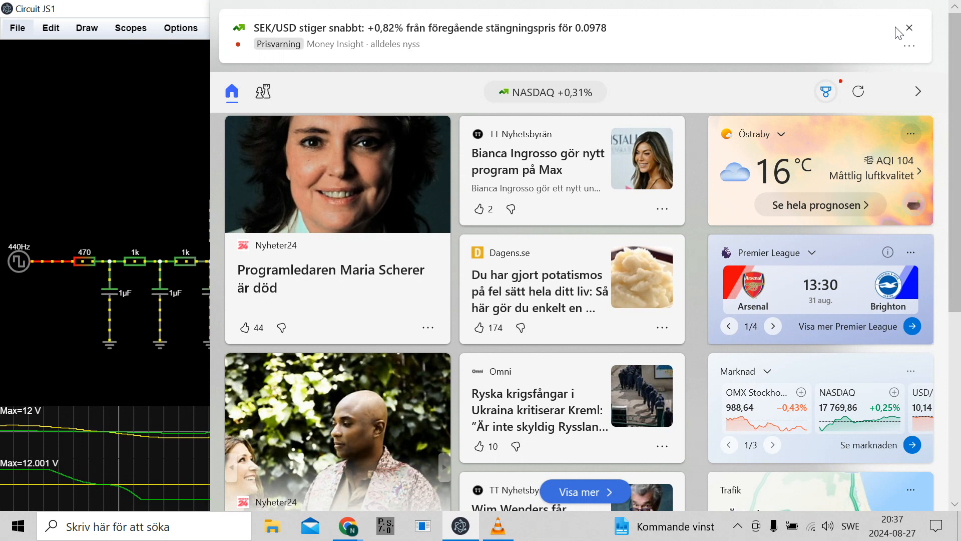
double_click(144, 8)
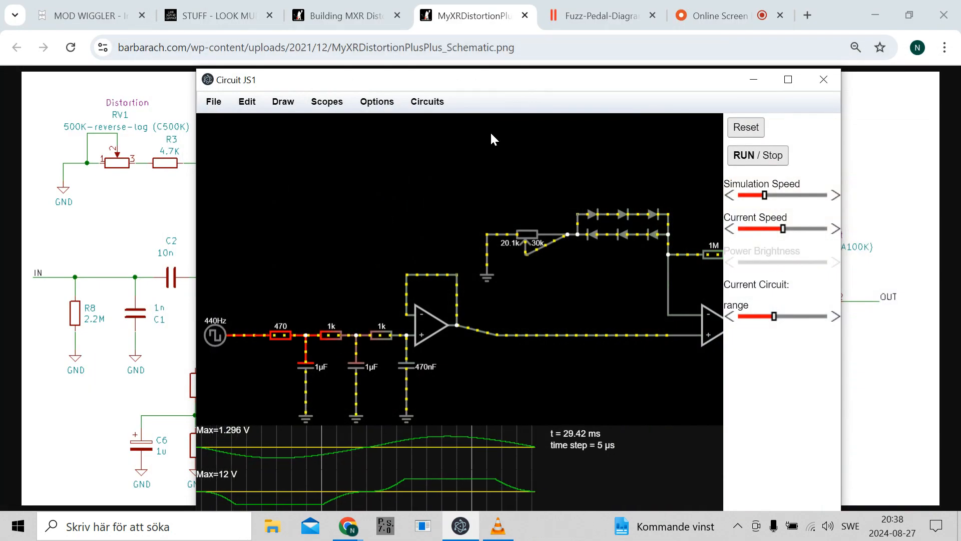
left_click(788, 79)
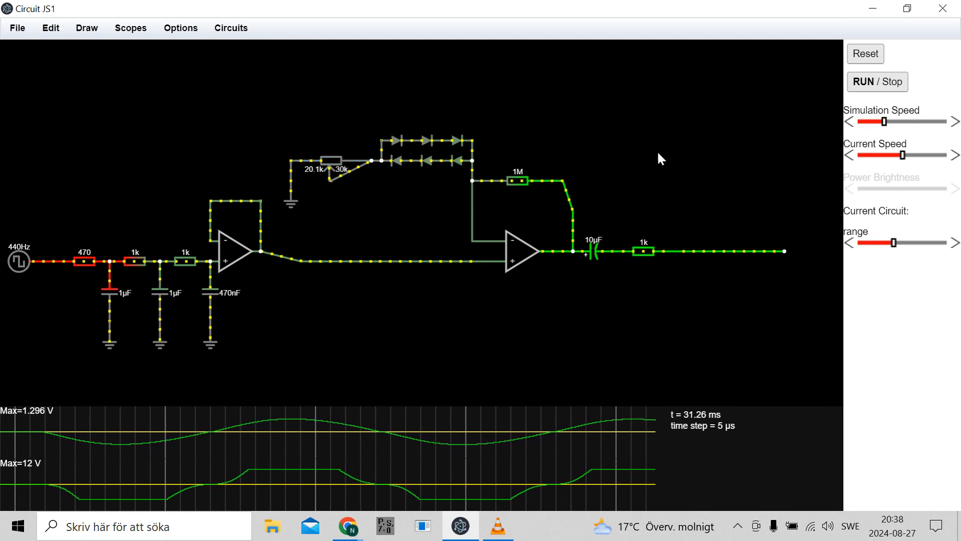
Detach the output wire from the 1k series resistor, moving it well to the right, and place an NPN transistor in the gap.
left_click_drag(679, 166, 494, 213)
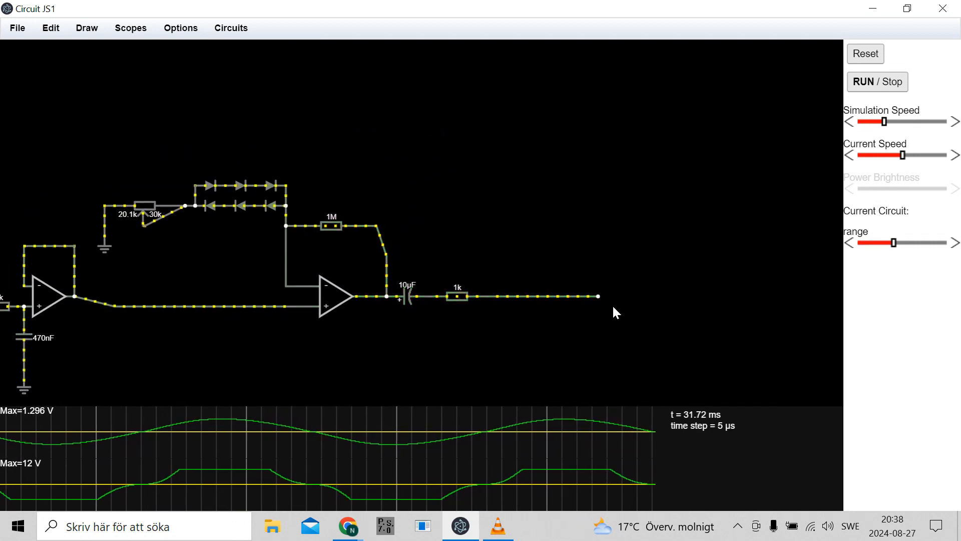
left_click_drag(554, 296, 768, 296)
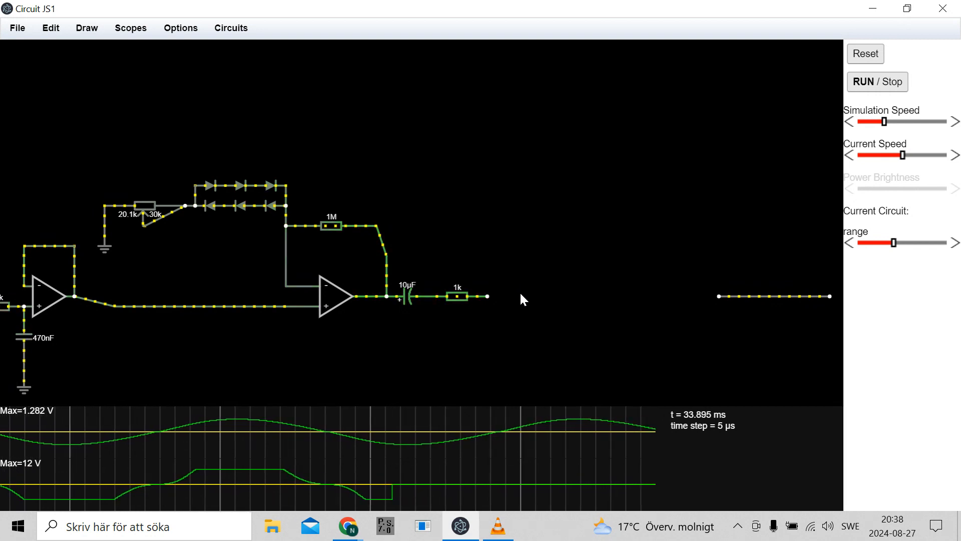
key("n")
mouse_move(526, 287)
left_mouse_down()
mouse_move(609, 295)
mouse_move(531, 289)
left_mouse_up()
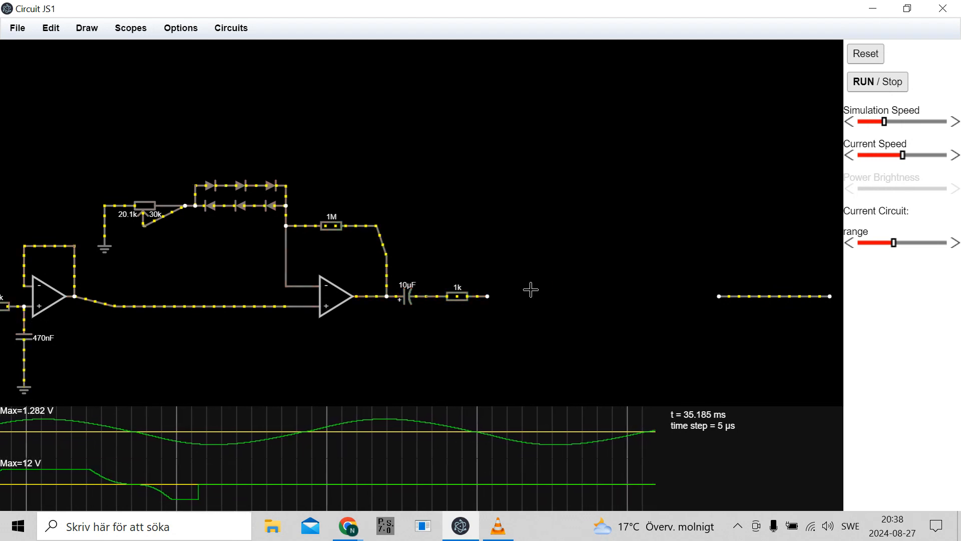
key("t")
left_click_drag(531, 289, 584, 298)
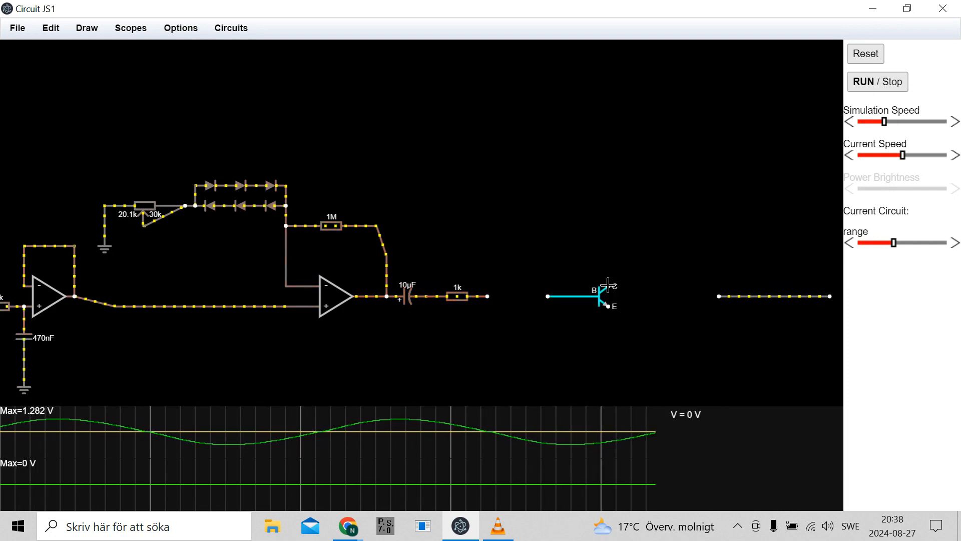
mouse_move(608, 285)
left_mouse_down()
mouse_move(625, 228)
mouse_move(615, 286)
left_mouse_up()
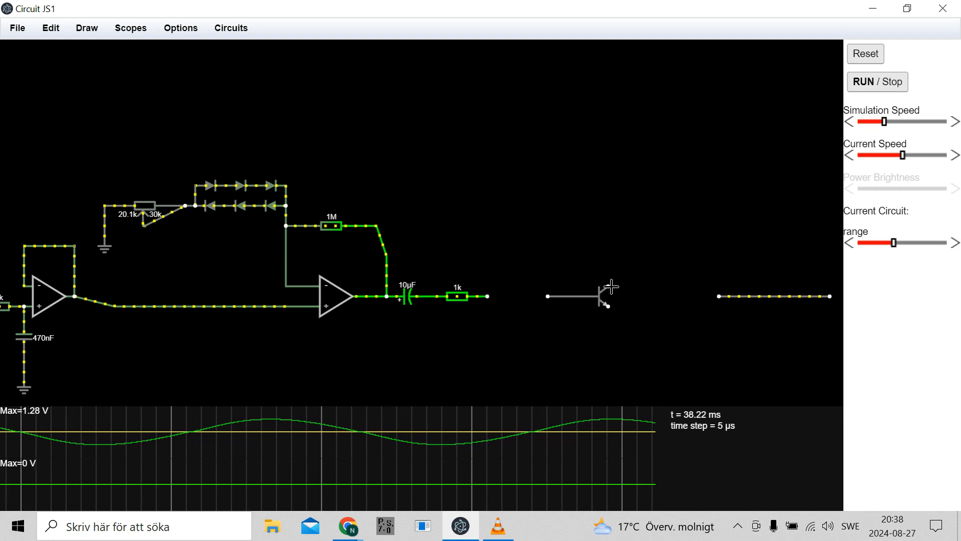
Place a vertical 1k resistor above the transistor's collector and a horizontal 1k resistor running left from its lower end.
left_click_drag(609, 286, 611, 198)
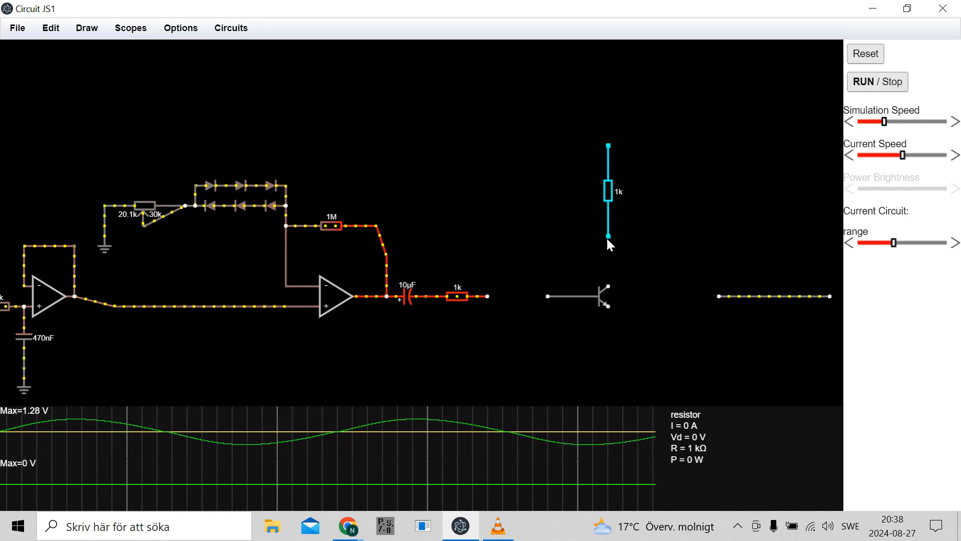
left_click_drag(609, 232, 613, 193)
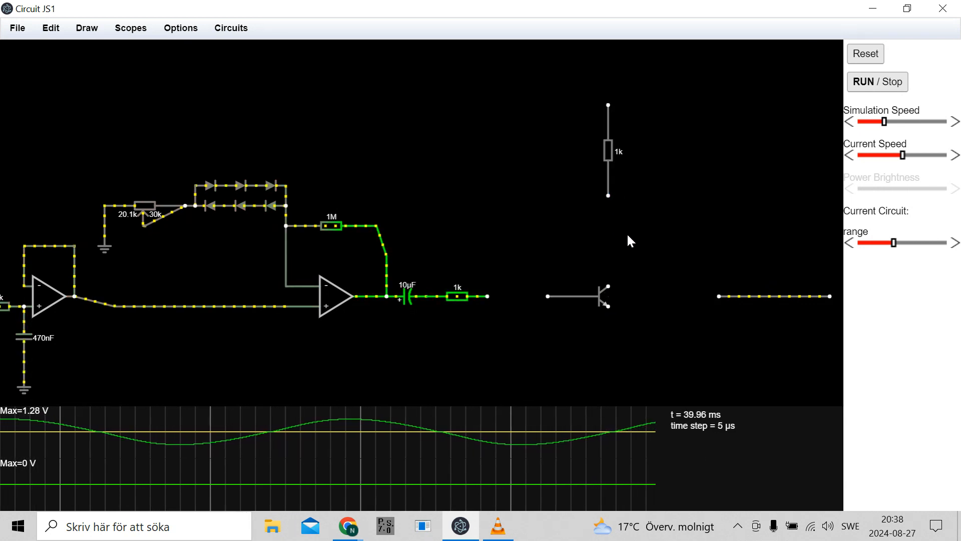
key("r")
mouse_move(609, 195)
left_mouse_down()
mouse_move(538, 195)
mouse_move(551, 195)
left_mouse_up()
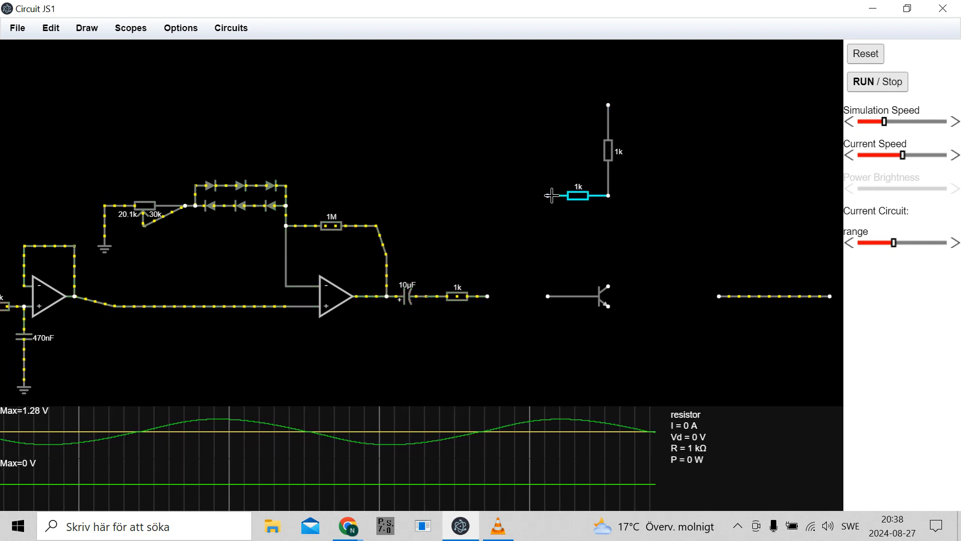
Wire the horizontal resistor down to the transistor's base, connect the collector to both resistors, and add a grounded 1k emitter resistor.
key("w")
left_click_drag(550, 195, 548, 259)
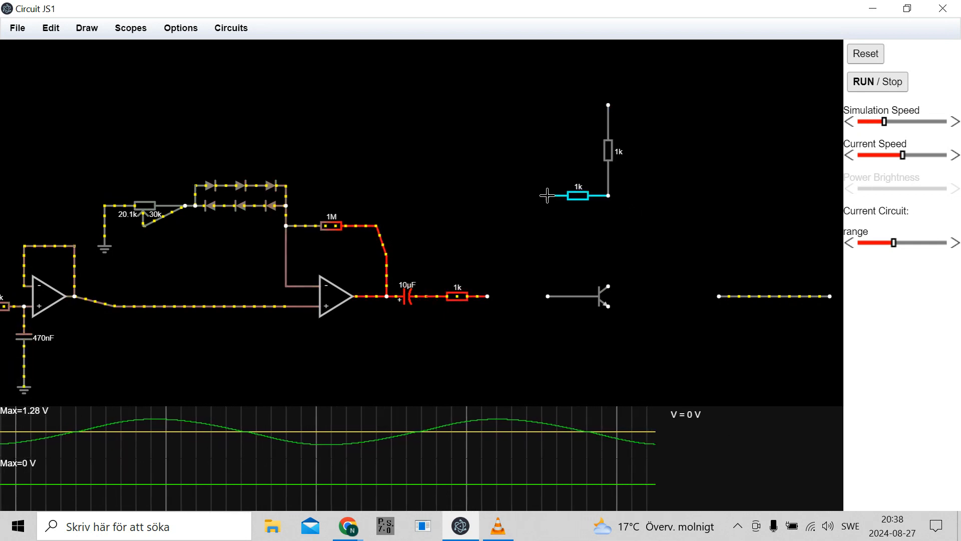
left_click_drag(547, 296, 546, 297)
left_click_drag(609, 196, 608, 384)
key("r")
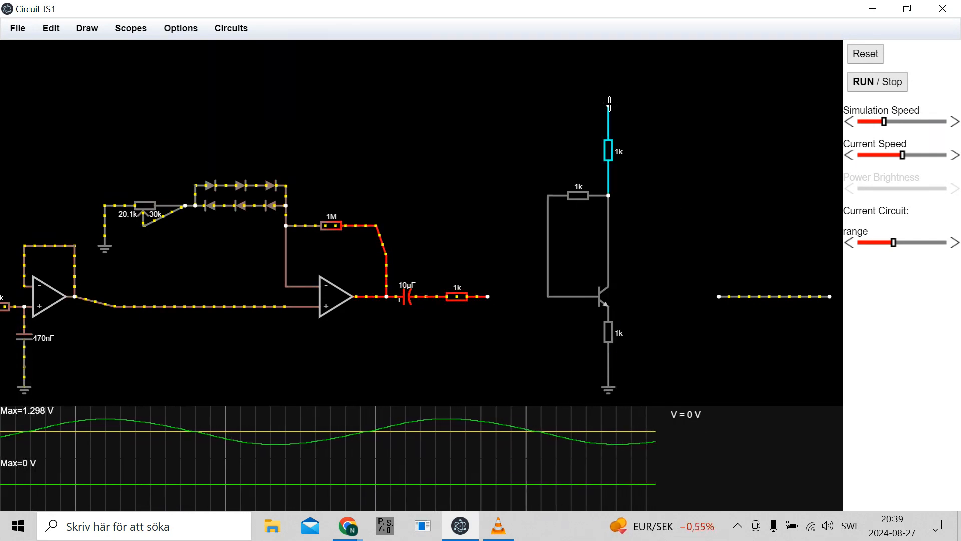
Add a DC voltage source at the upper end of the collector resistor and set its voltage to 12.
left_click_drag(609, 103, 614, 52)
double_click(612, 56)
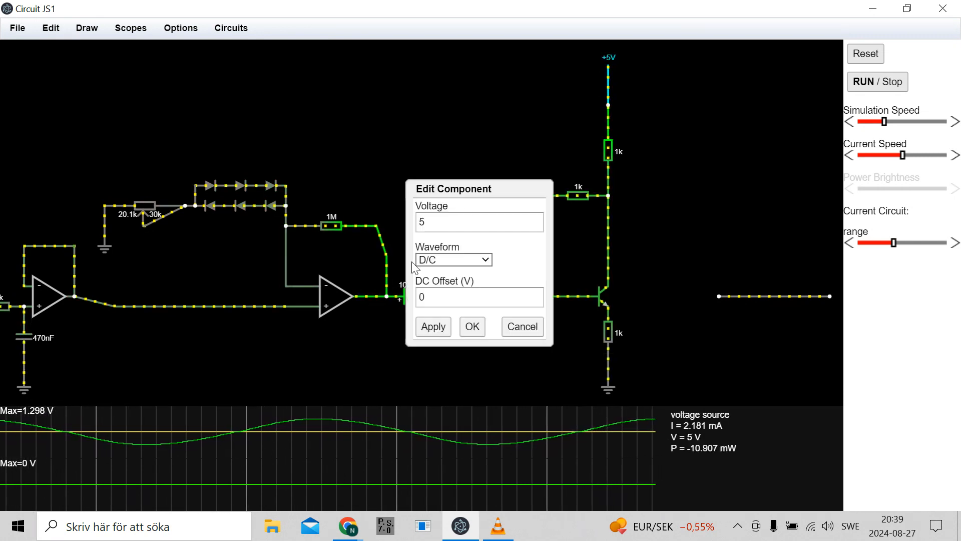
double_click(431, 223)
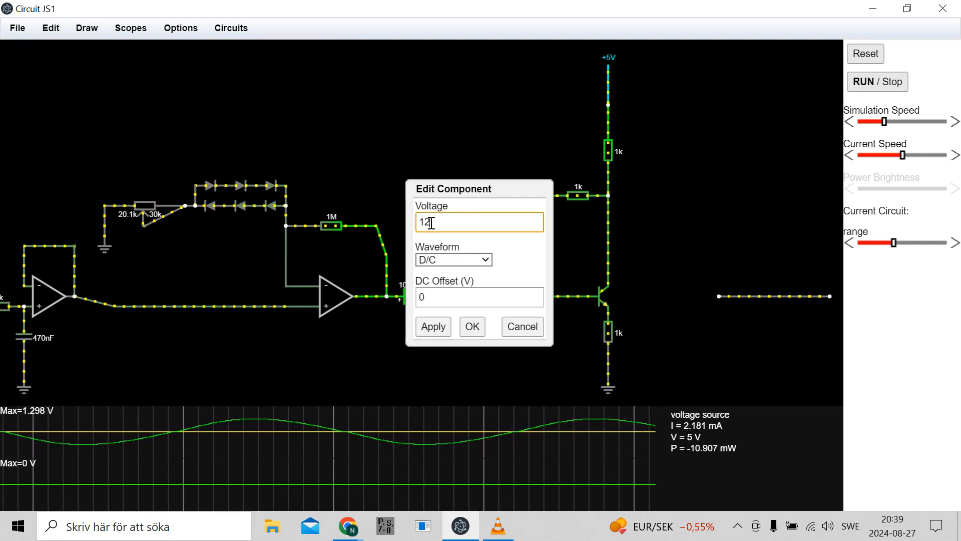
type("12")
left_click(433, 326)
left_click(472, 326)
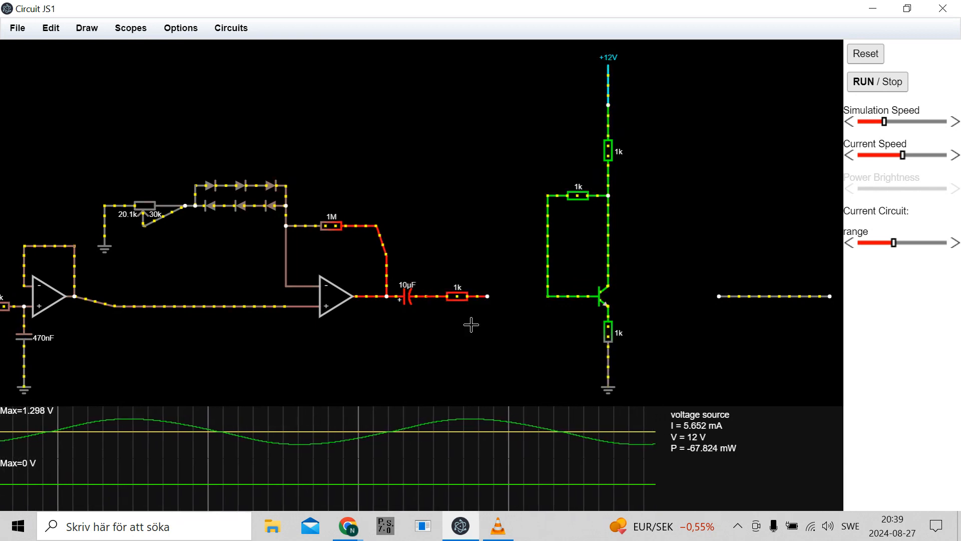
Remove the 1k series resistor after the second op-amp and extend the 10µF capacitor directly to the transistor's base.
left_click_drag(489, 296, 548, 297)
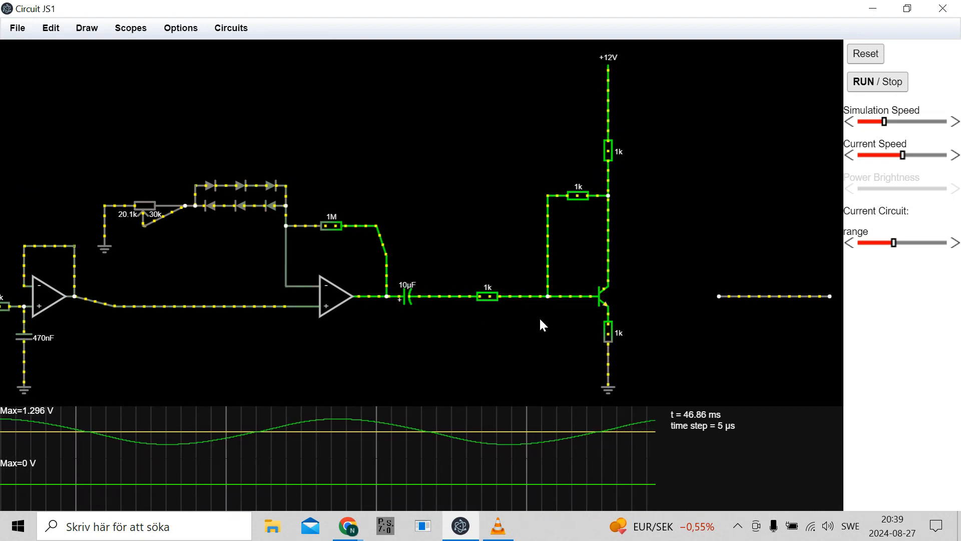
mouse_move(496, 300)
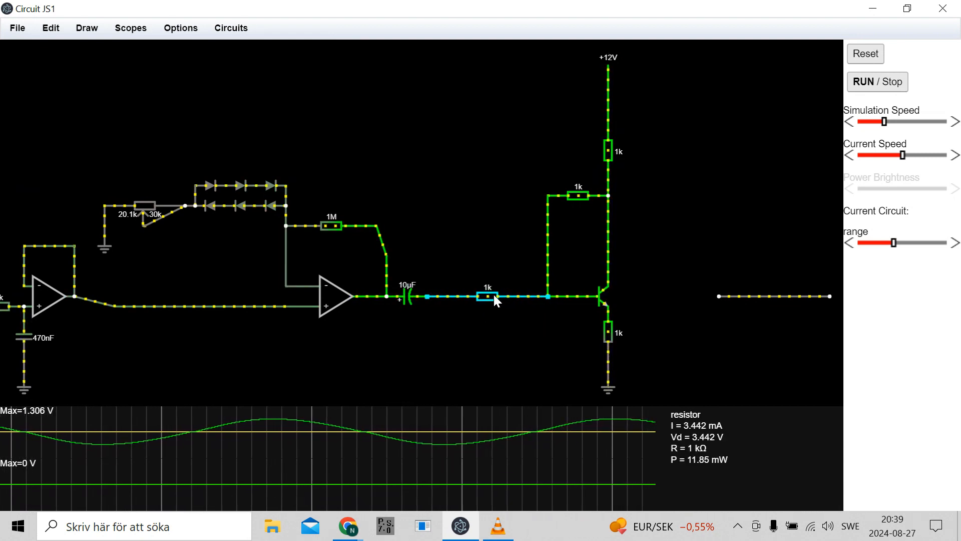
key("Delete")
left_click_drag(428, 296, 547, 296)
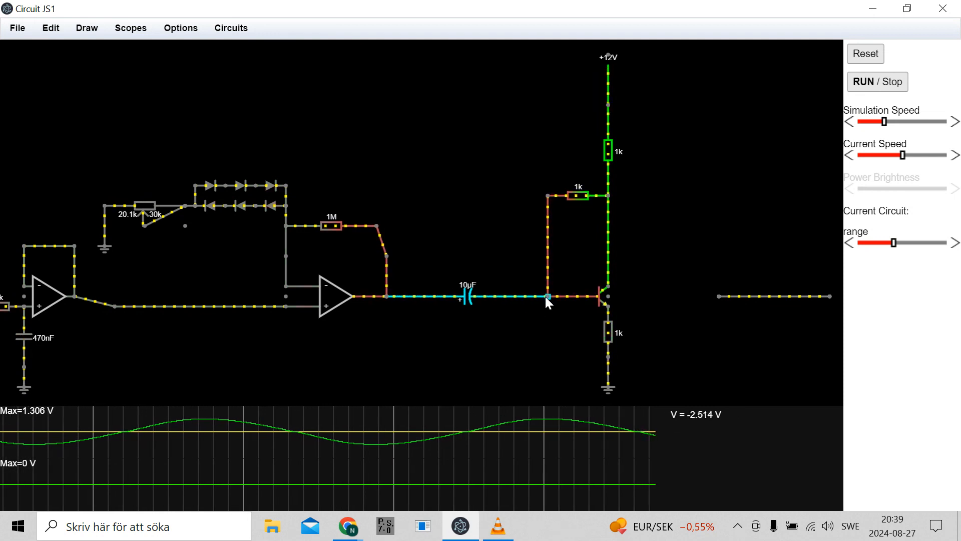
Set the collector resistor below the +12V source to 4.7k.
mouse_move(610, 154)
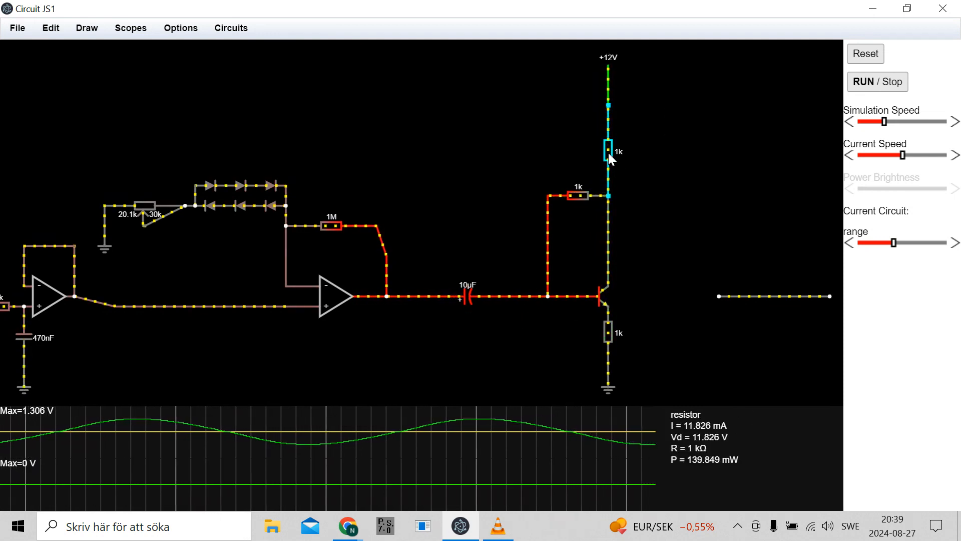
scroll(609, 153, "up", 4)
scroll(612, 158, "up", 2)
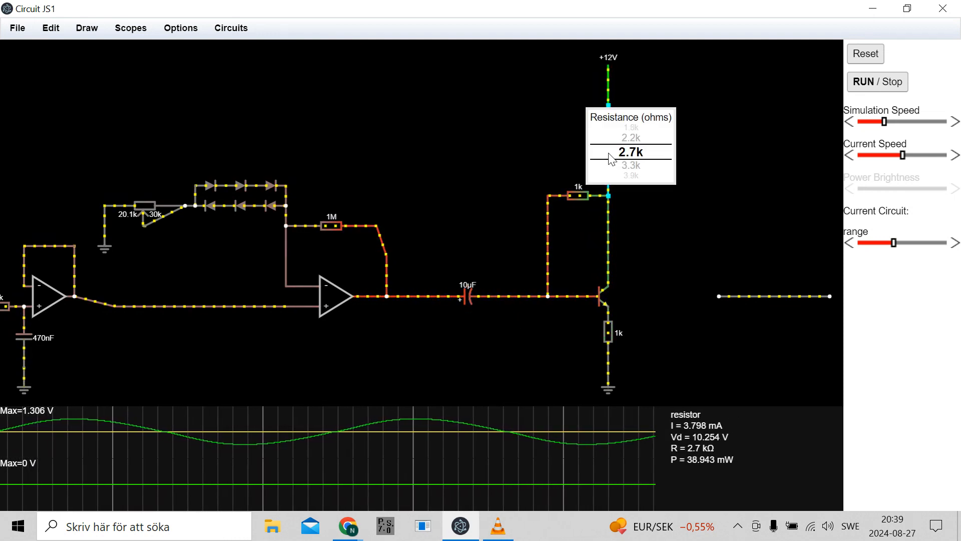
scroll(612, 159, "up", 3)
left_click(609, 153)
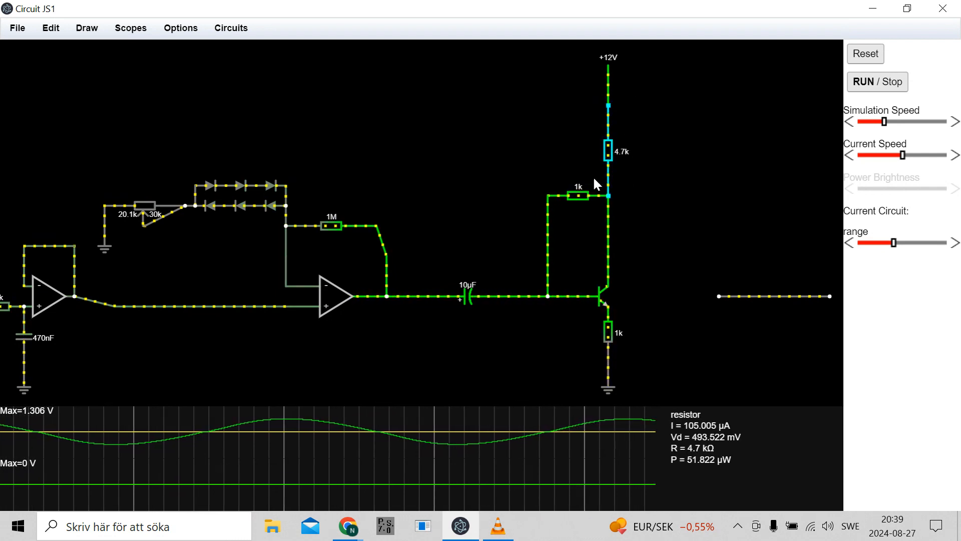
Raise the resistor between the transistor's collector and base to 10M.
scroll(577, 194, "up", 7)
scroll(581, 200, "up", 20)
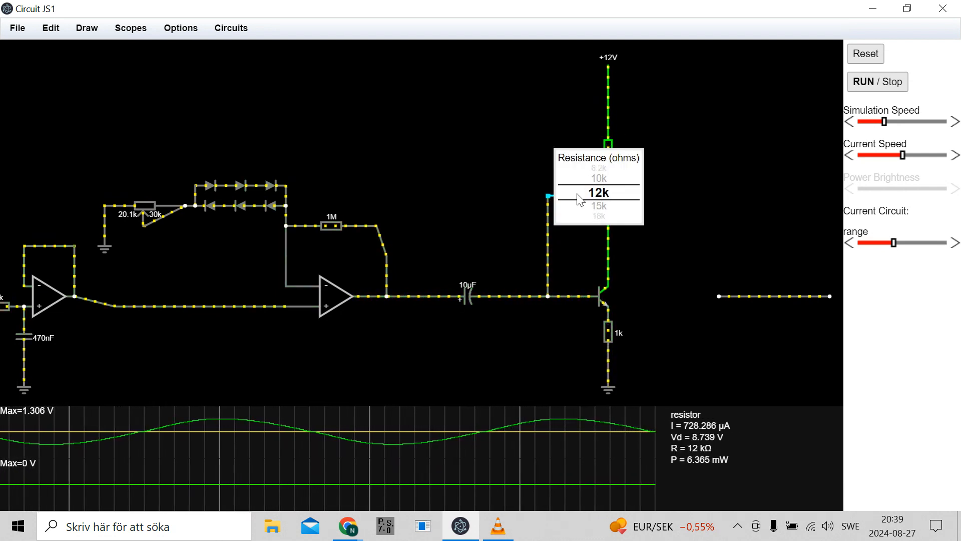
scroll(583, 201, "up", 13)
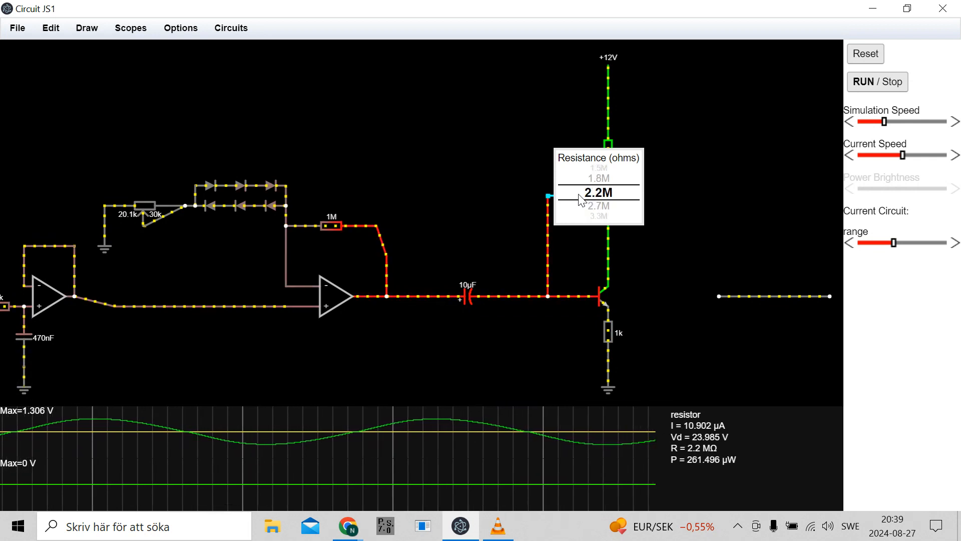
scroll(580, 200, "up", 6)
scroll(581, 200, "up", 2)
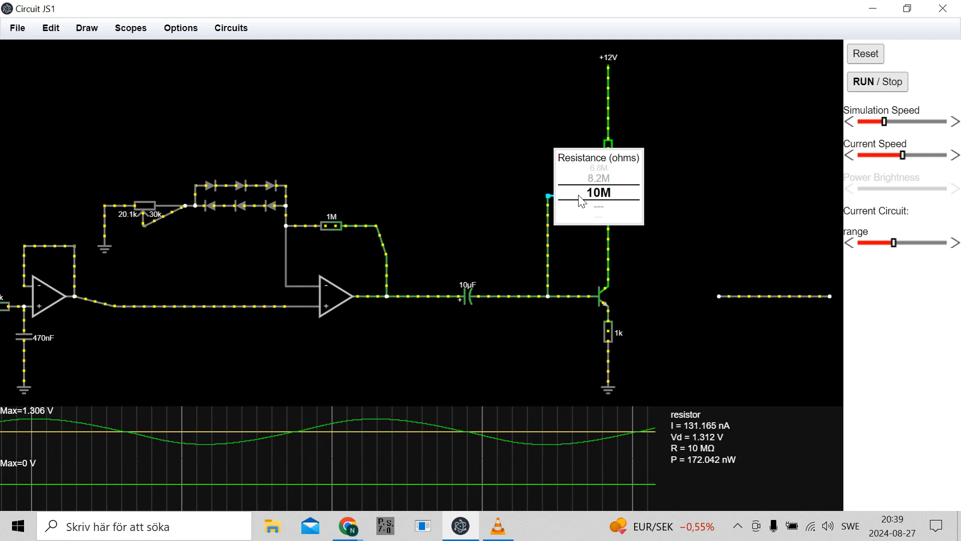
Connect the loose output wire to the transistor's collector and set the emitter resistor to 4.7k.
left_click_drag(755, 296, 651, 284)
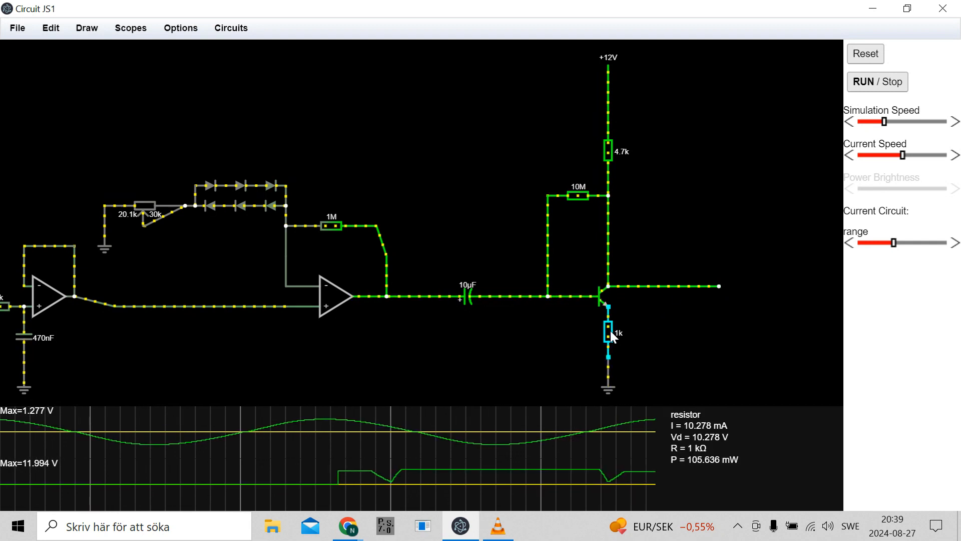
scroll(608, 333, "up", 2)
scroll(608, 339, "up", 6)
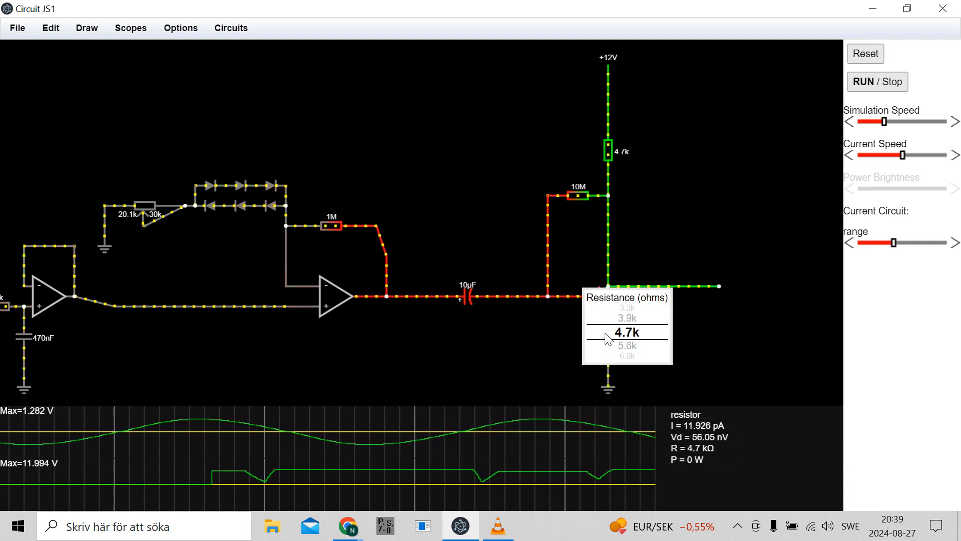
Lower the collector-to-base resistor to 470k and the coupling capacitor at the transistor's base to 1µF.
scroll(581, 197, "down", 1)
scroll(583, 202, "down", 8)
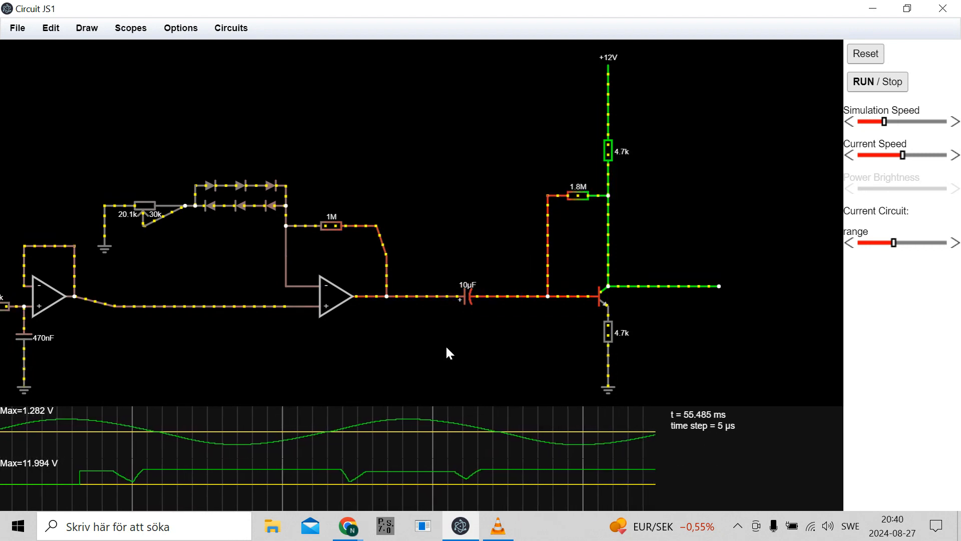
scroll(474, 300, "down", 4)
scroll(474, 301, "down", 6)
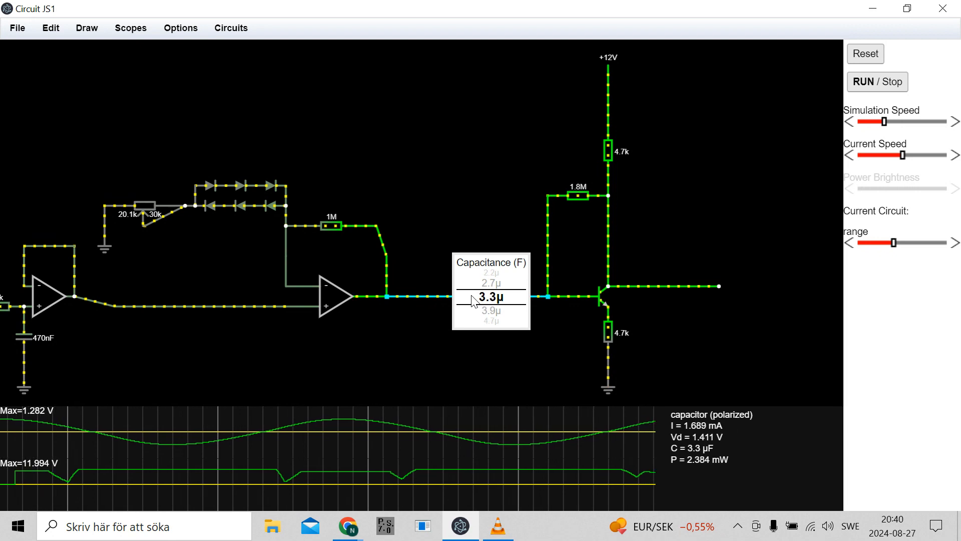
scroll(474, 300, "down", 1)
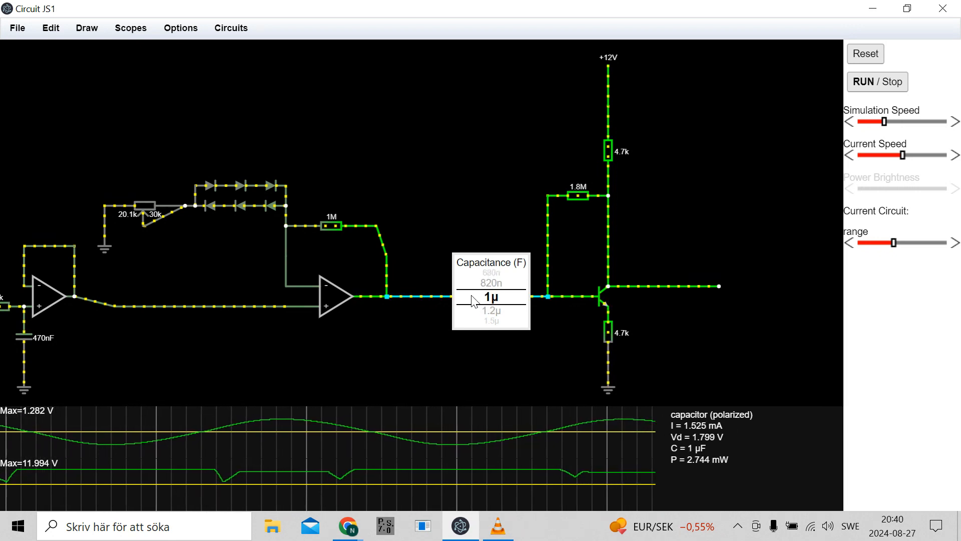
scroll(576, 194, "down", 2)
scroll(579, 200, "down", 5)
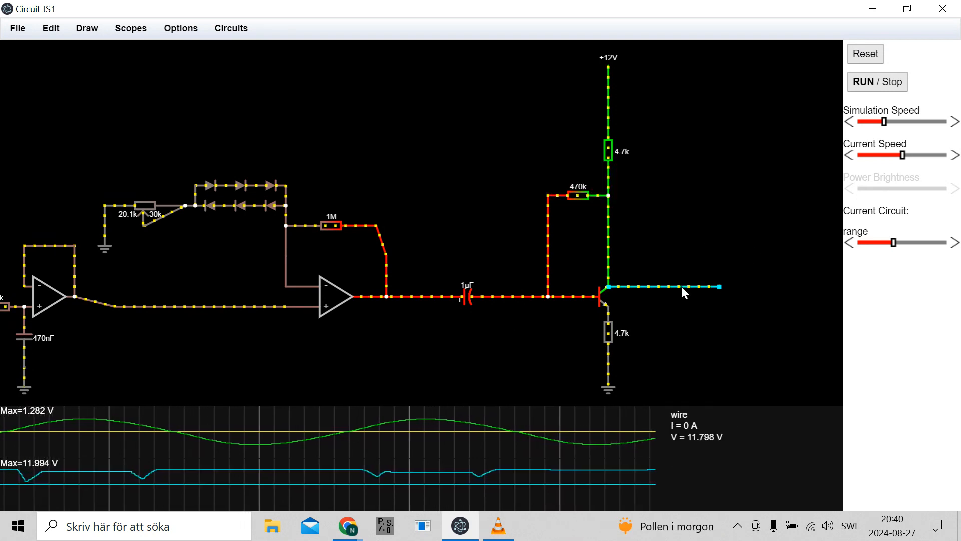
Move the output wire away from the transistor's collector and bridge the gap with a 1µF capacitor.
left_click_drag(659, 286, 728, 285)
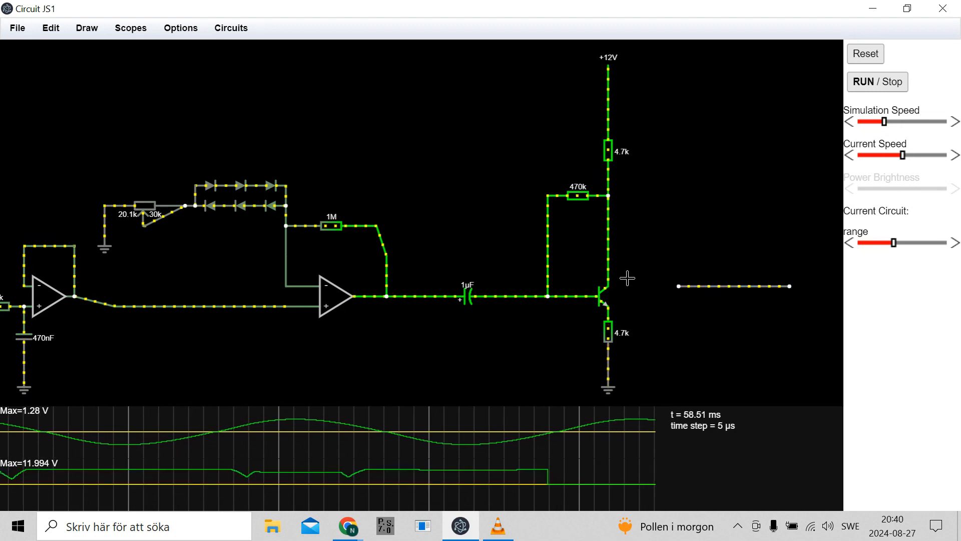
key("c")
left_click_drag(609, 286, 678, 286)
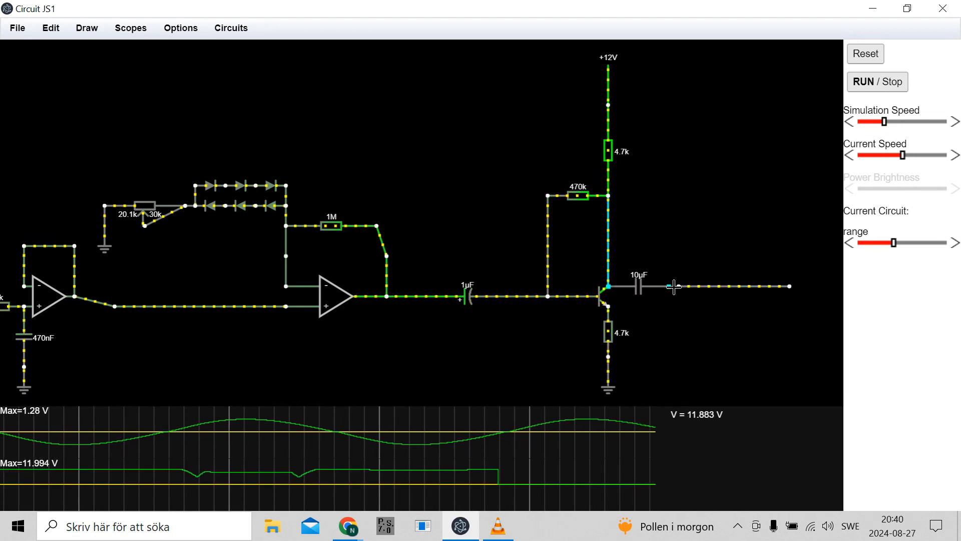
double_click(644, 286)
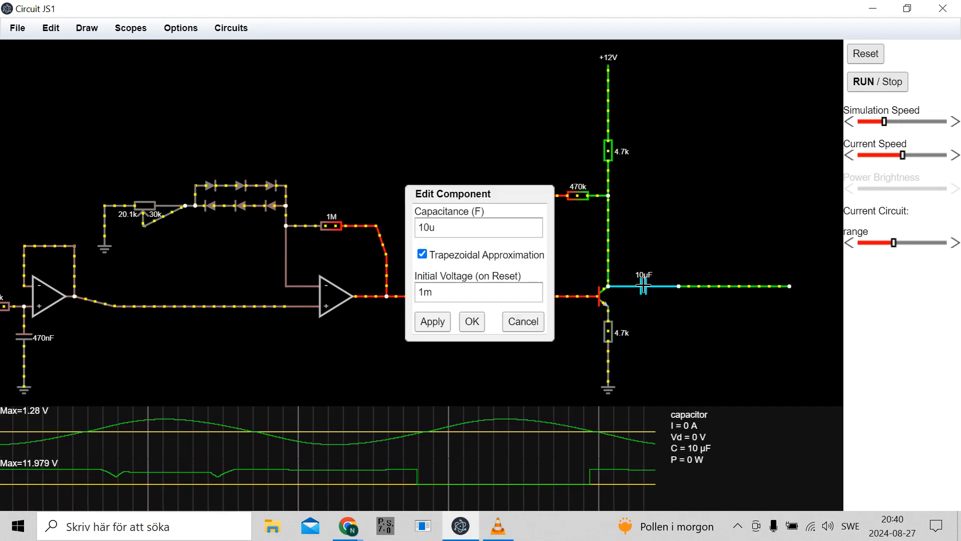
left_click(430, 230)
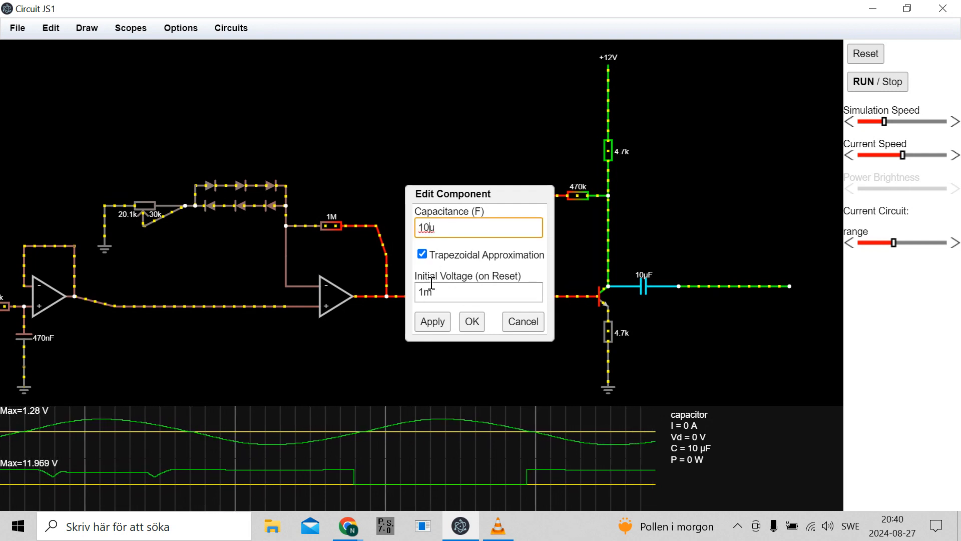
left_click(437, 324)
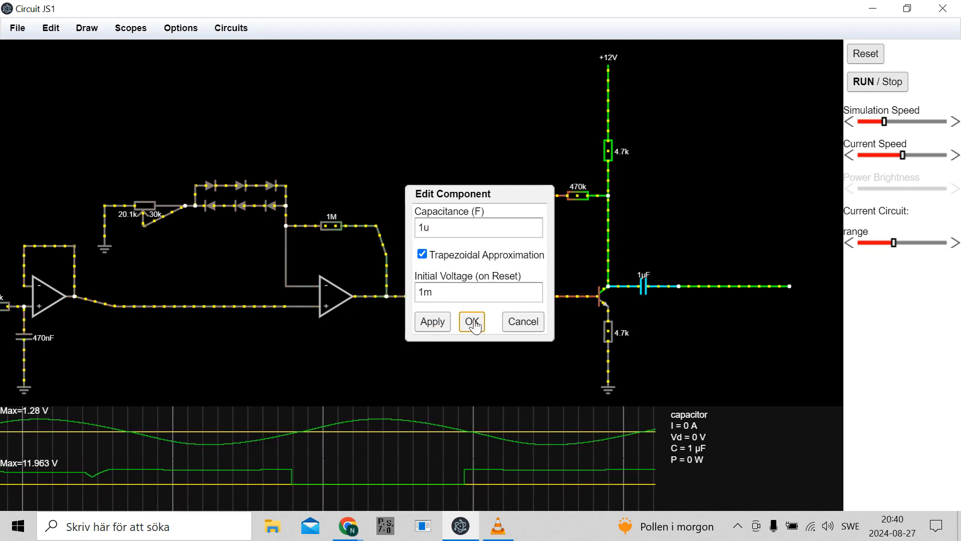
left_click(471, 323)
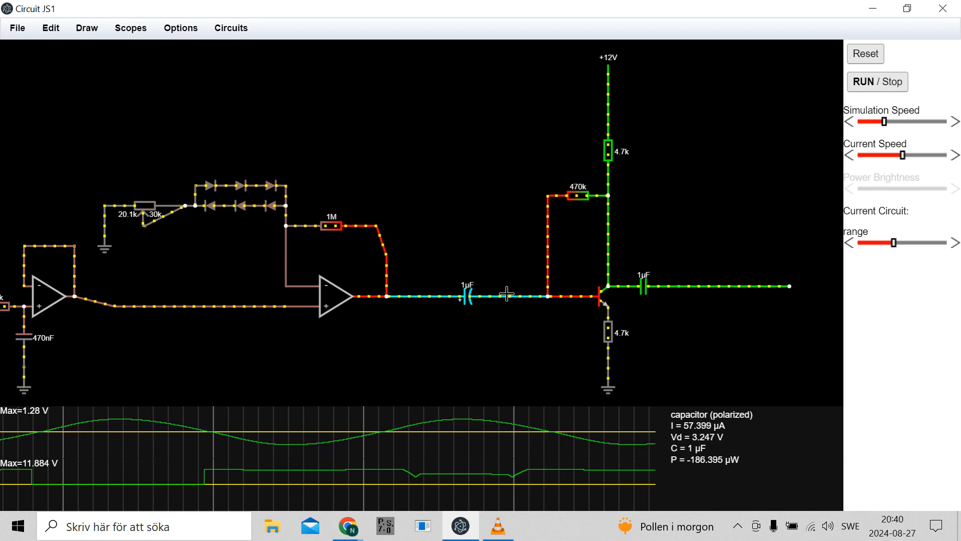
Show the wire between the 470k bias resistor and the transistor's base in a new scope.
right_click(548, 280)
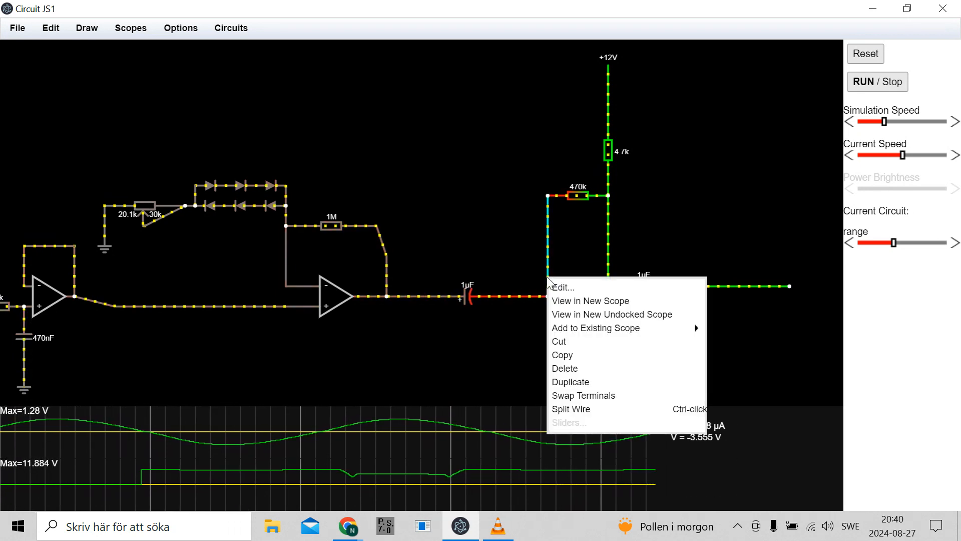
left_click(572, 301)
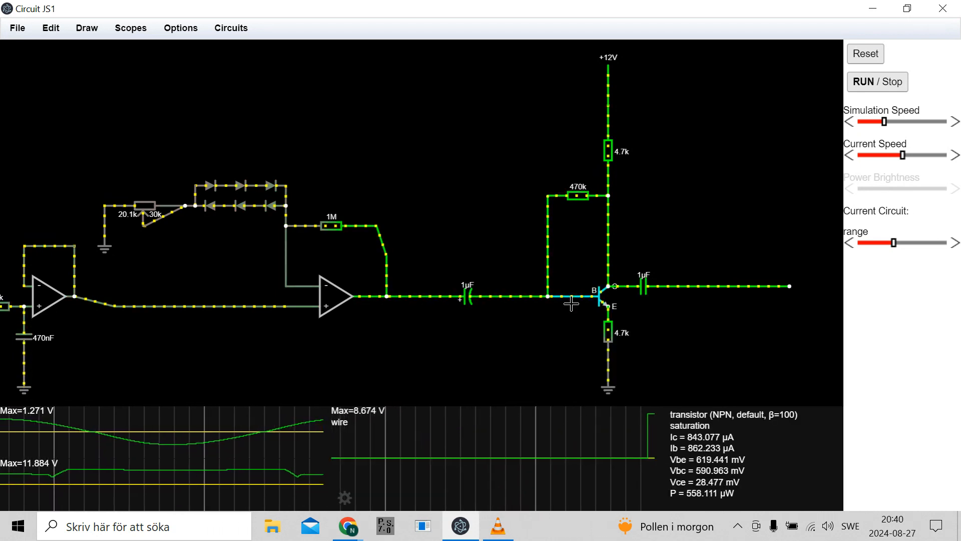
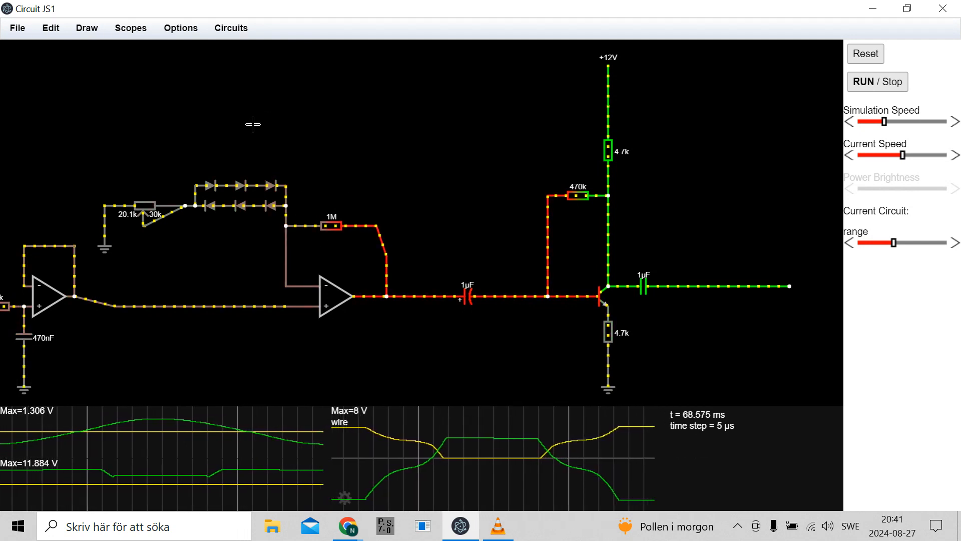
Lower the second op-amp's feedback resistor to 560k.
mouse_move(334, 228)
scroll(334, 227, "down", 3)
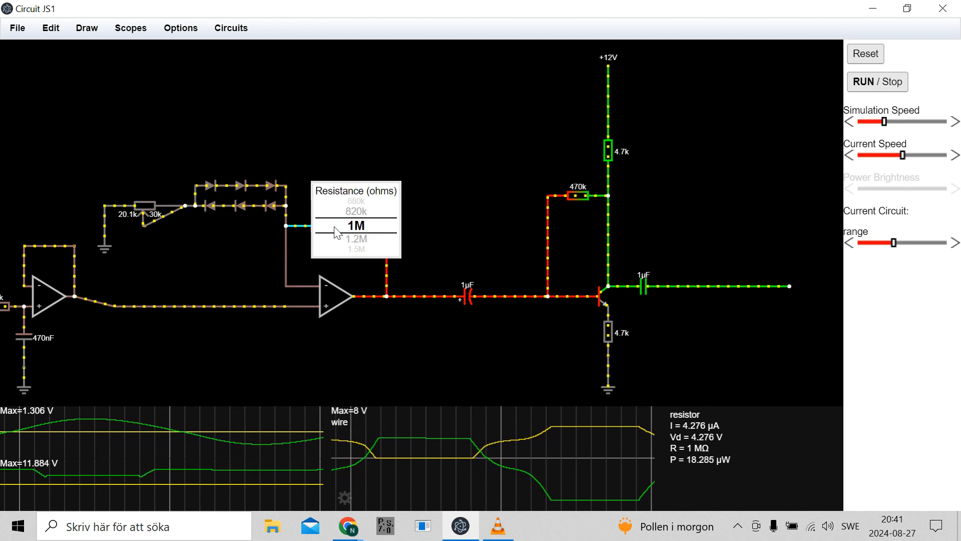
scroll(336, 231, "down", 1)
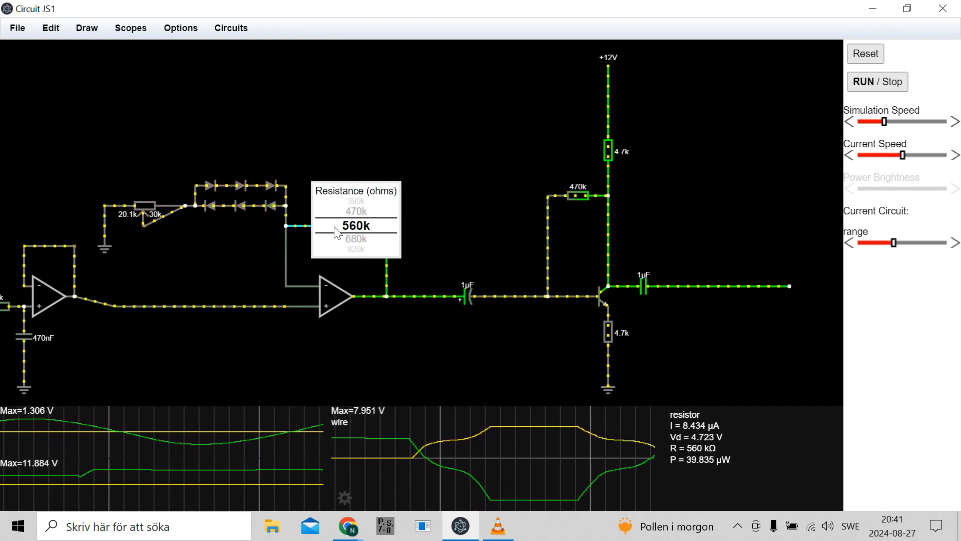
scroll(336, 232, "up", 1)
scroll(337, 232, "down", 1)
Try the range potentiometer at its maximum, set it back to 27k/23k, and lower the op-amp's feedback resistor to 470k.
left_click_drag(895, 243, 959, 245)
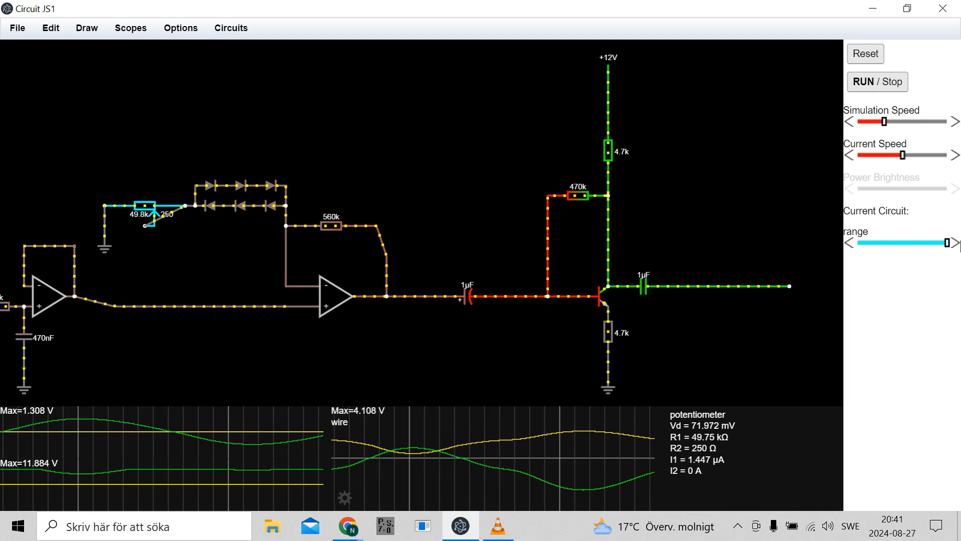
left_click_drag(960, 246, 907, 245)
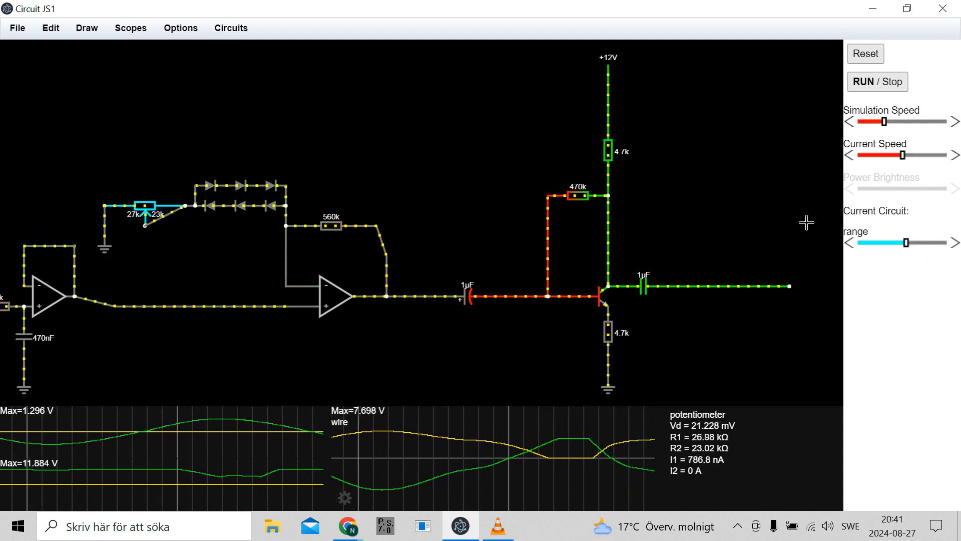
scroll(332, 228, "up", 2)
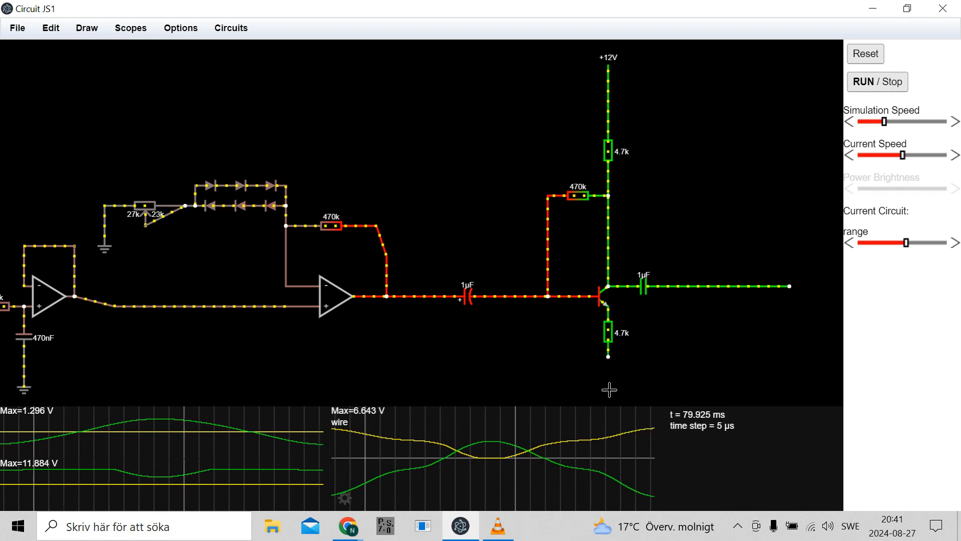
Undo the removal of the ground connection below the transistor's emitter resistor.
left_click_drag(98, 357, 398, 293)
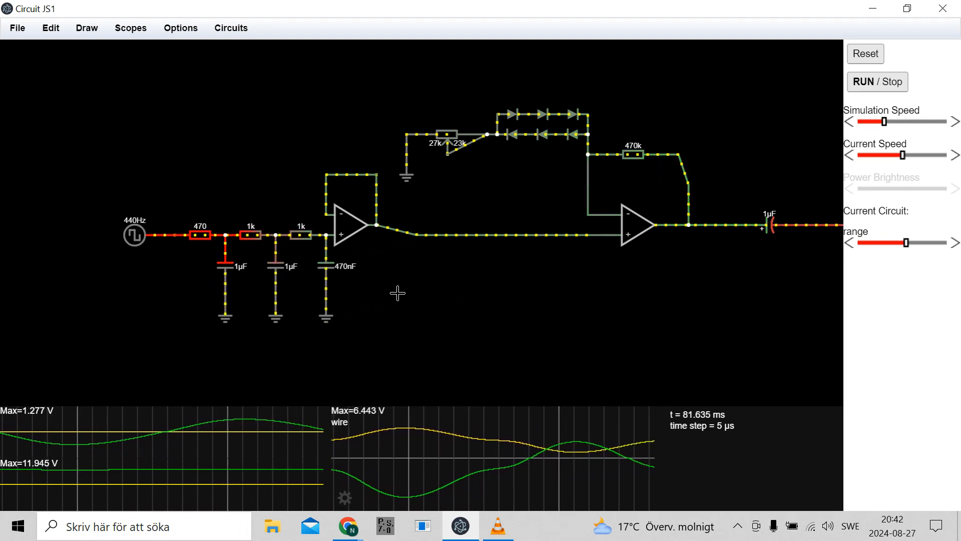
left_click_drag(398, 293, 123, 294)
left_click_drag(473, 307, 420, 311)
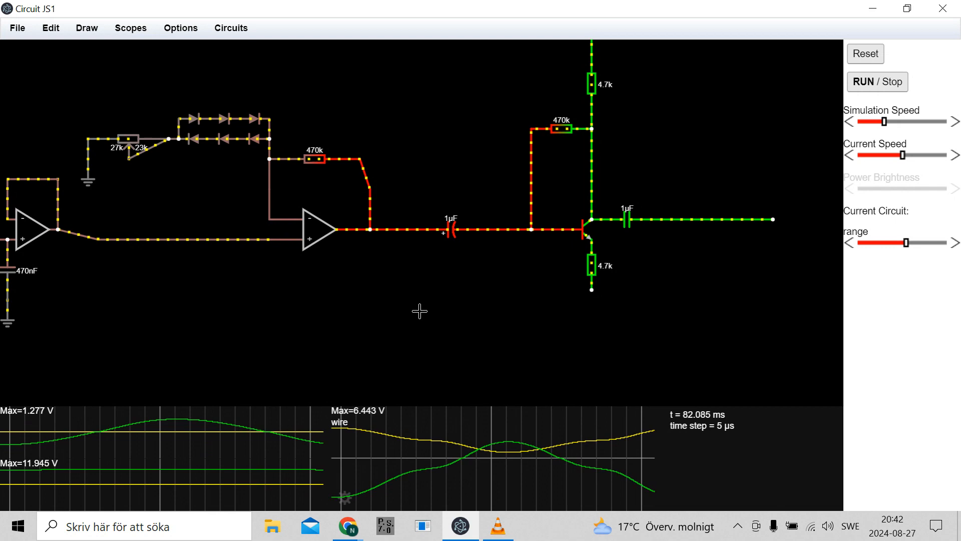
key("ctrl+z")
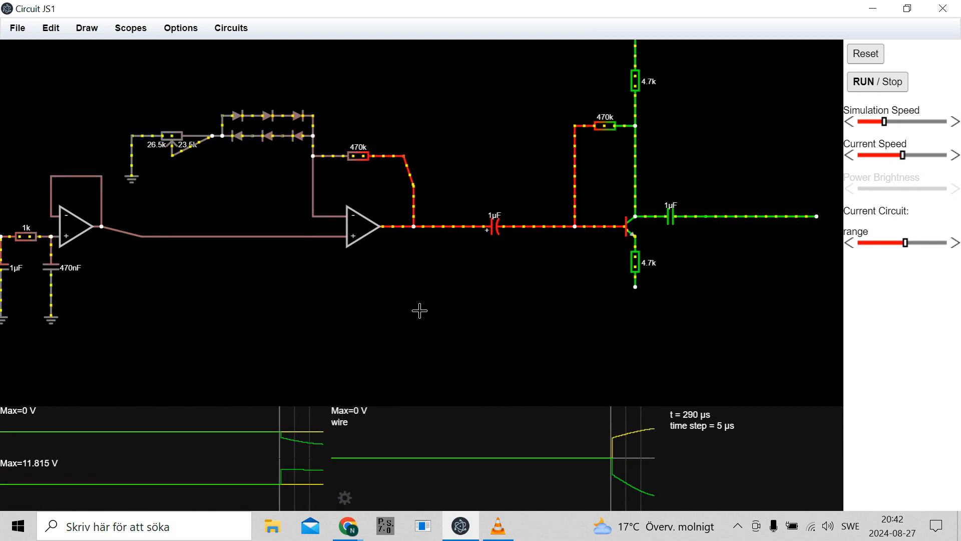
key("ctrl+z")
key("ctrl+z")
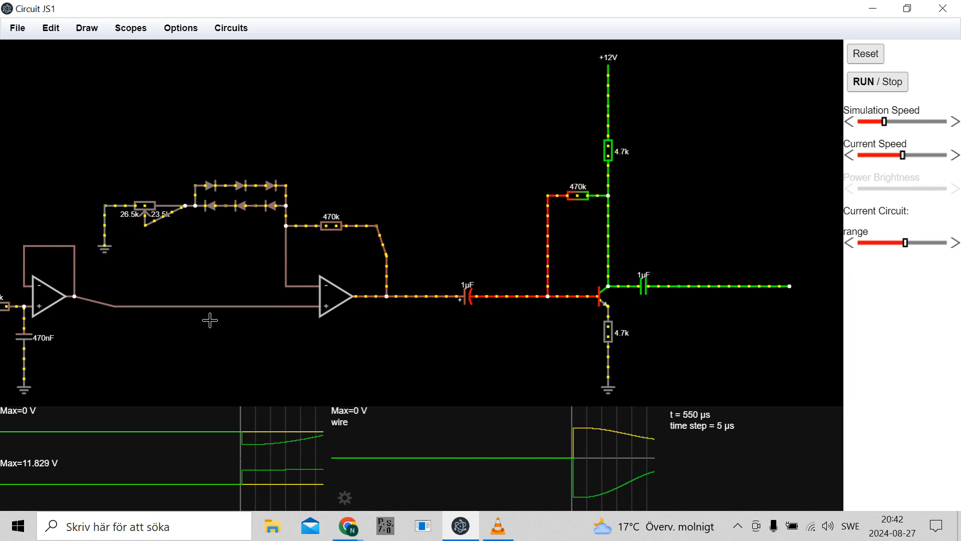
Adjust the range potentiometer to 30.9k/19.1k.
mouse_move(140, 206)
scroll(143, 206, "down", 3)
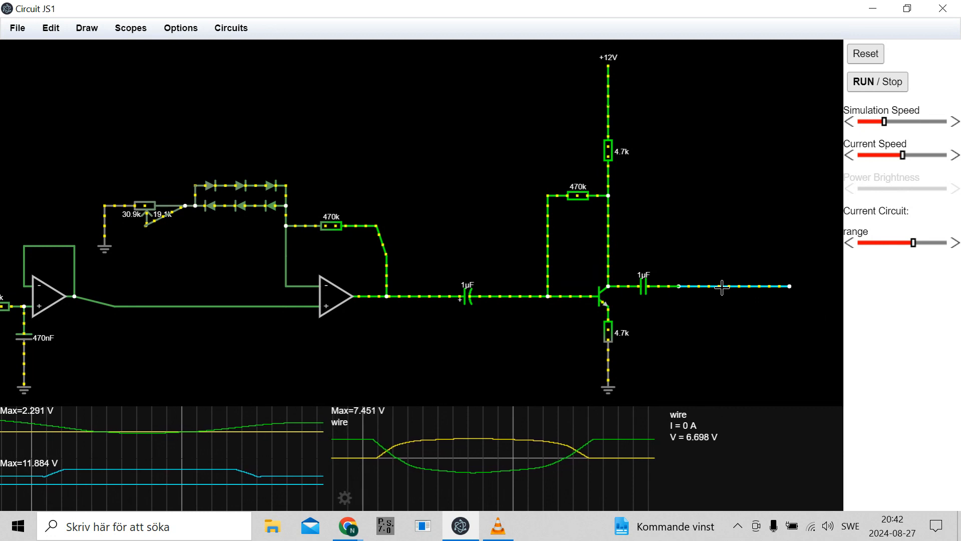
Add a 22k resistor to ground at the output side of the collector's 1µF capacitor.
left_click_drag(678, 285, 679, 377)
key("g")
scroll(678, 317, "up", 2)
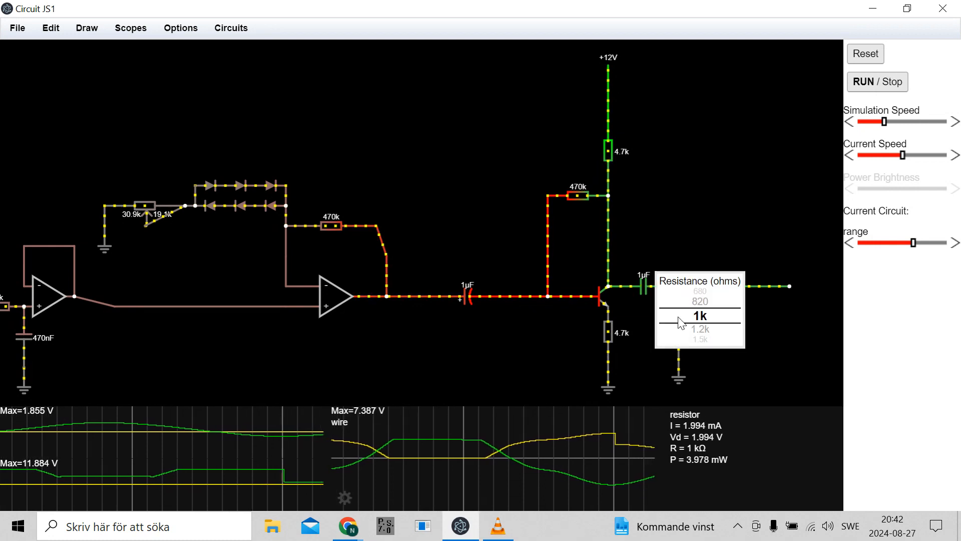
scroll(680, 320, "down", 7)
scroll(681, 323, "down", 10)
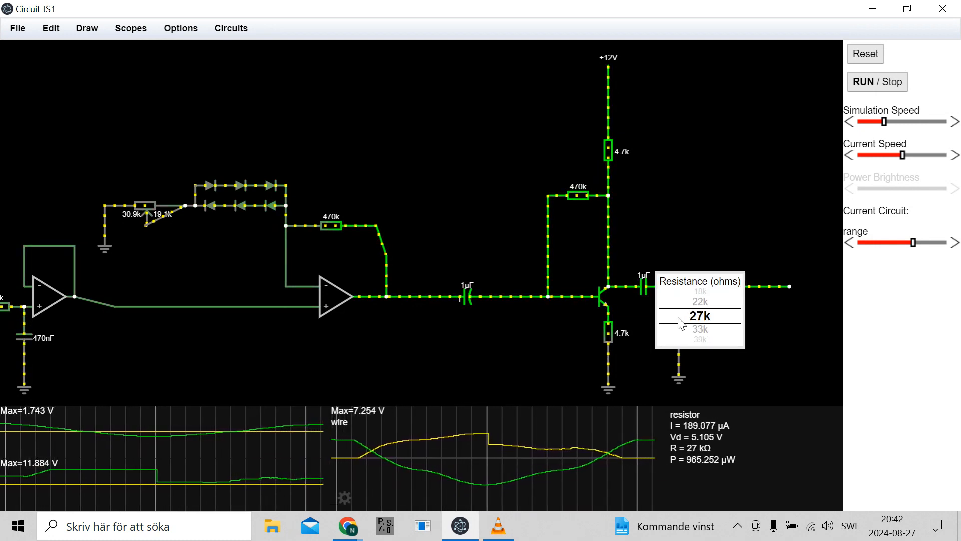
scroll(680, 323, "up", 1)
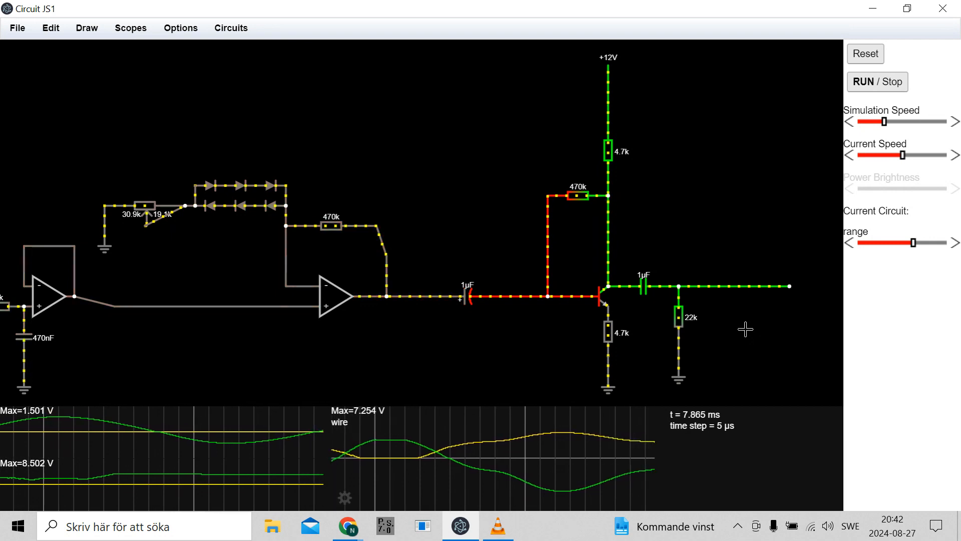
Widen the time range of the base-wire scope and raise the simulation speed.
mouse_move(597, 435)
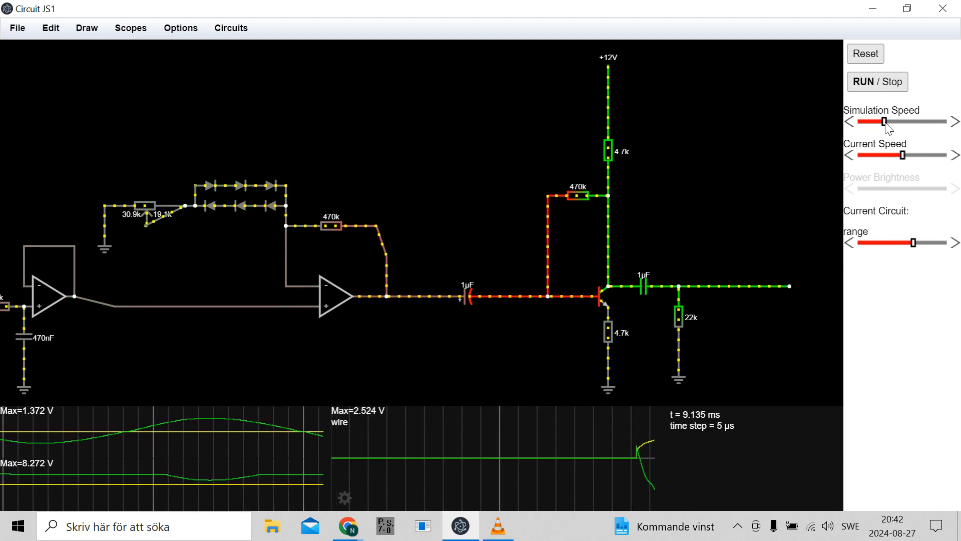
left_click_drag(883, 125, 916, 126)
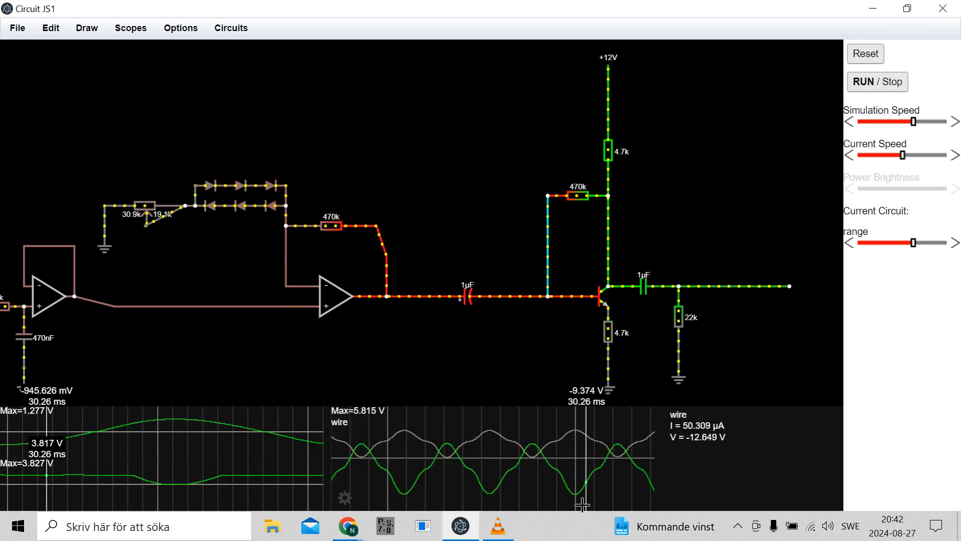
Vary the range potentiometer in both directions and settle it at 14.6k/35.4k.
scroll(131, 206, "up", 10)
scroll(131, 205, "up", 8)
scroll(137, 206, "down", 10)
scroll(140, 205, "down", 20)
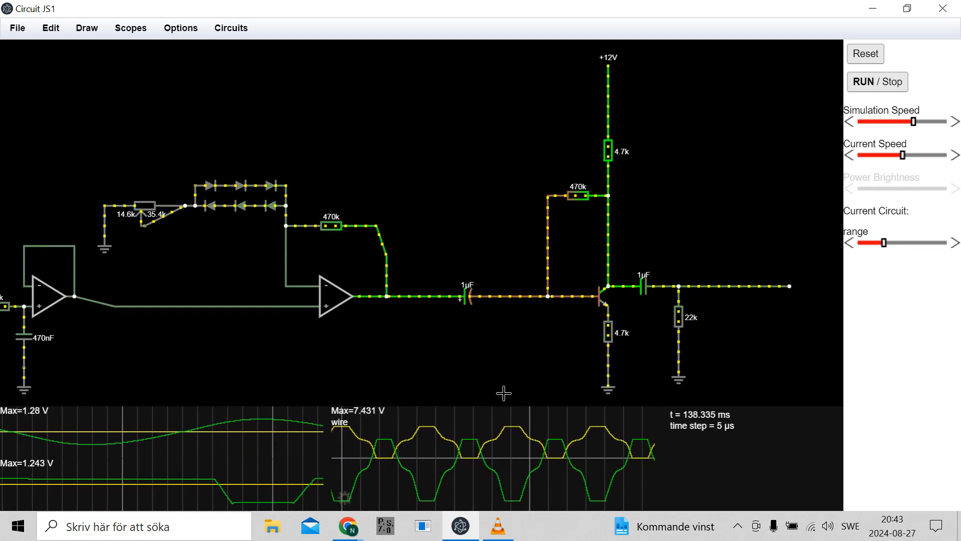
Add a 1k resistor from the transistor's base to a new ground.
left_click_drag(506, 391, 507, 327)
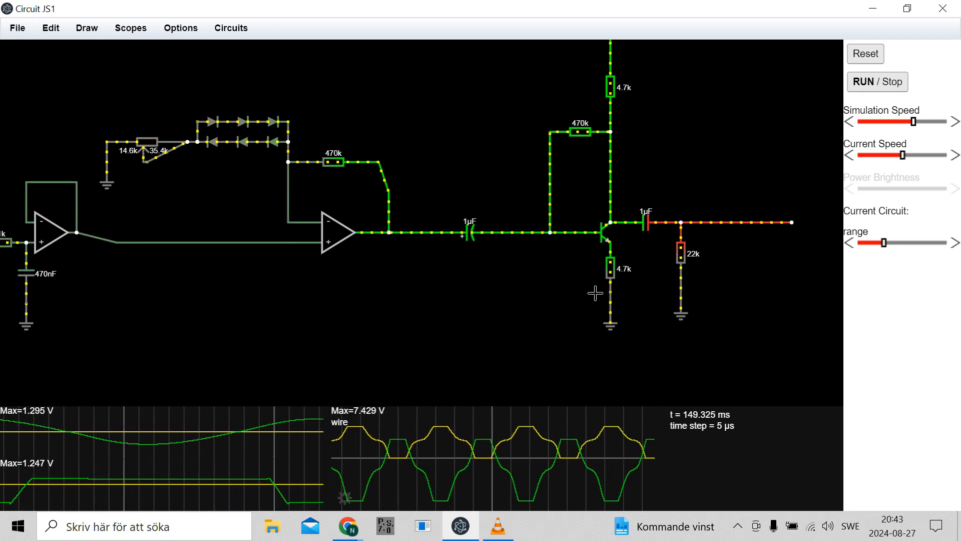
left_click_drag(550, 232, 550, 332)
key("g")
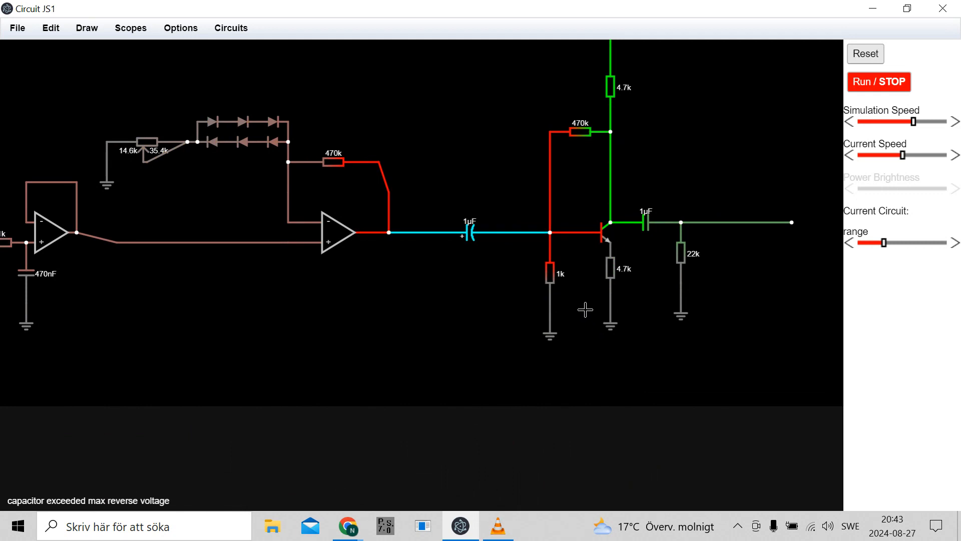
Set the max reverse voltage of the base coupling capacitor to 25 and resume the simulation.
double_click(472, 233)
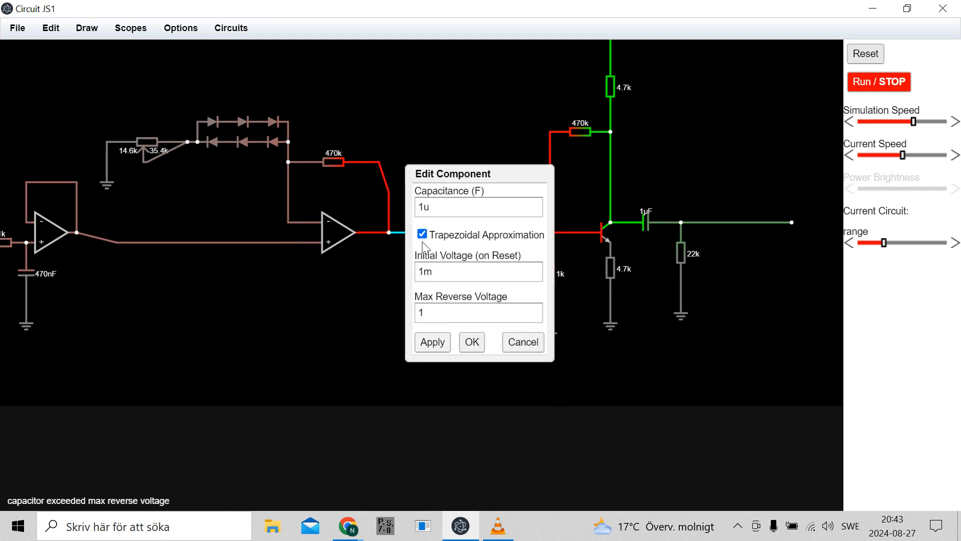
left_click(433, 311)
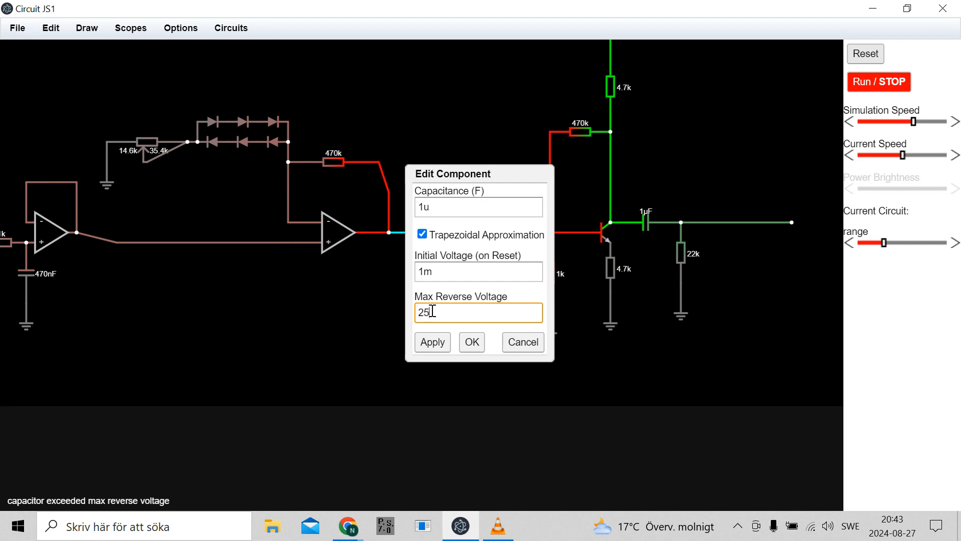
left_click(432, 342)
left_click(472, 342)
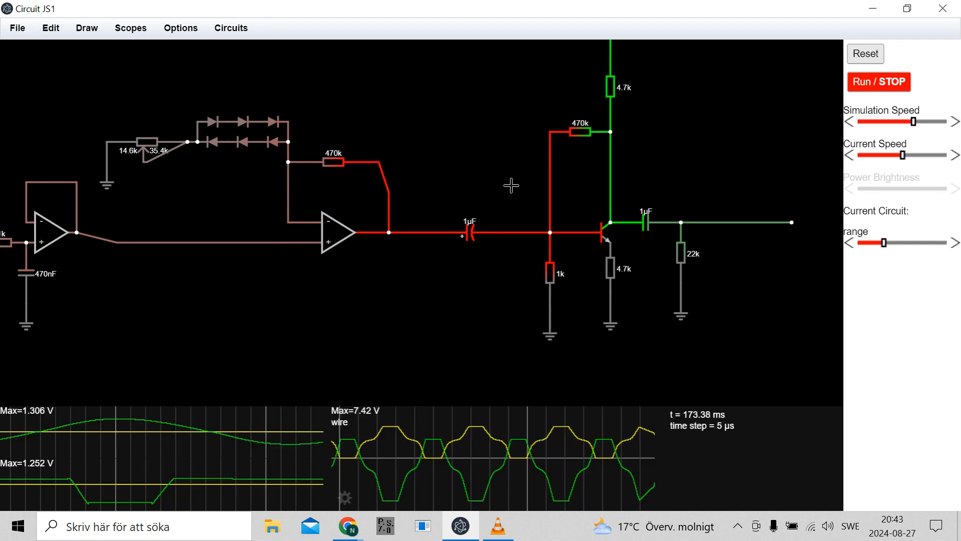
left_click(859, 85)
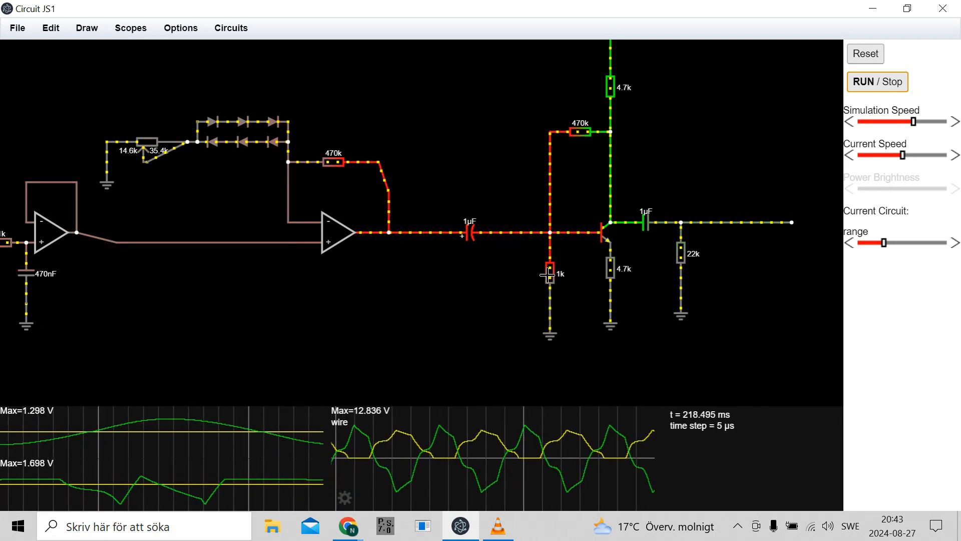
Try values from 5.6k up to 10M for the transistor's base-to-ground resistor and settle on 8.2M.
scroll(550, 273, "down", 2)
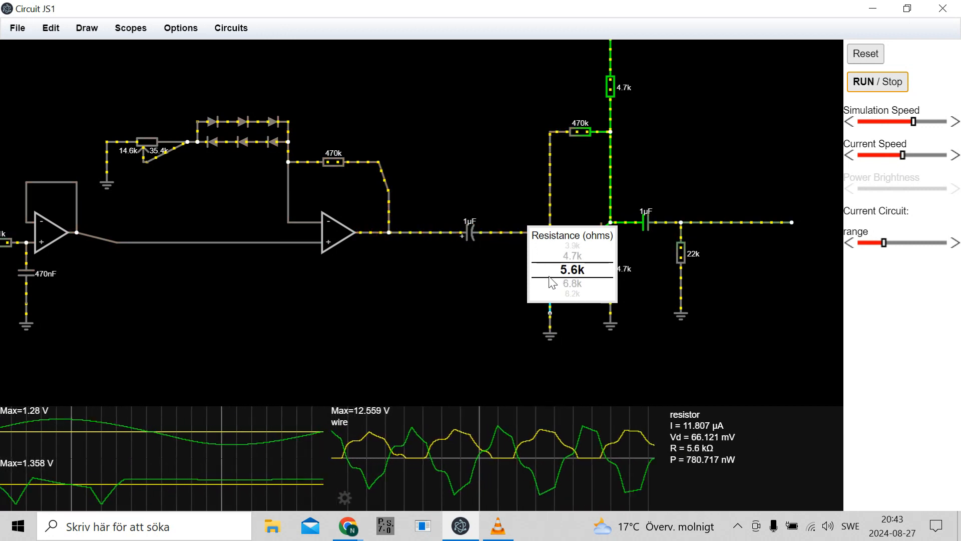
scroll(550, 284, "up", 4)
scroll(546, 287, "up", 6)
scroll(546, 289, "up", 7)
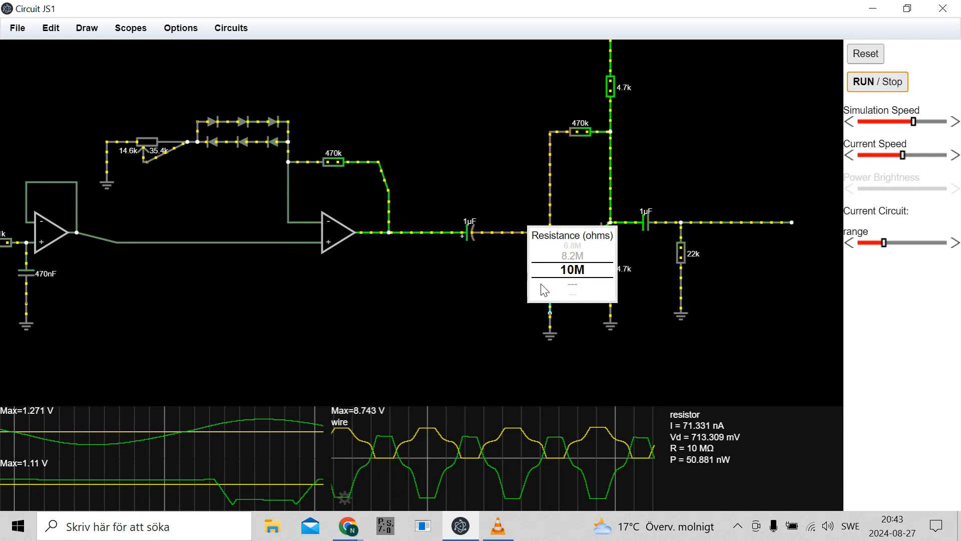
scroll(556, 281, "up", 1)
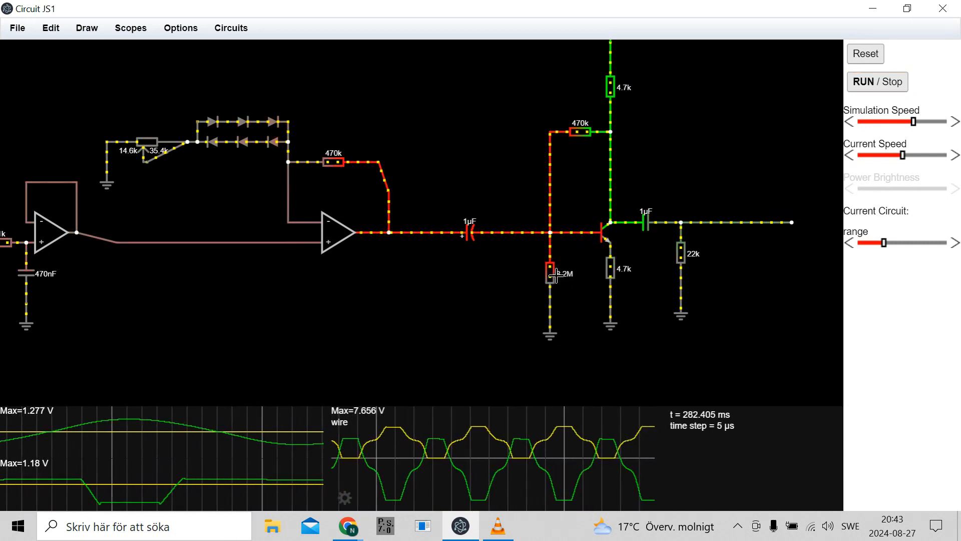
Set the transistor's base-to-ground resistor to 8.2 ohms.
double_click(560, 275)
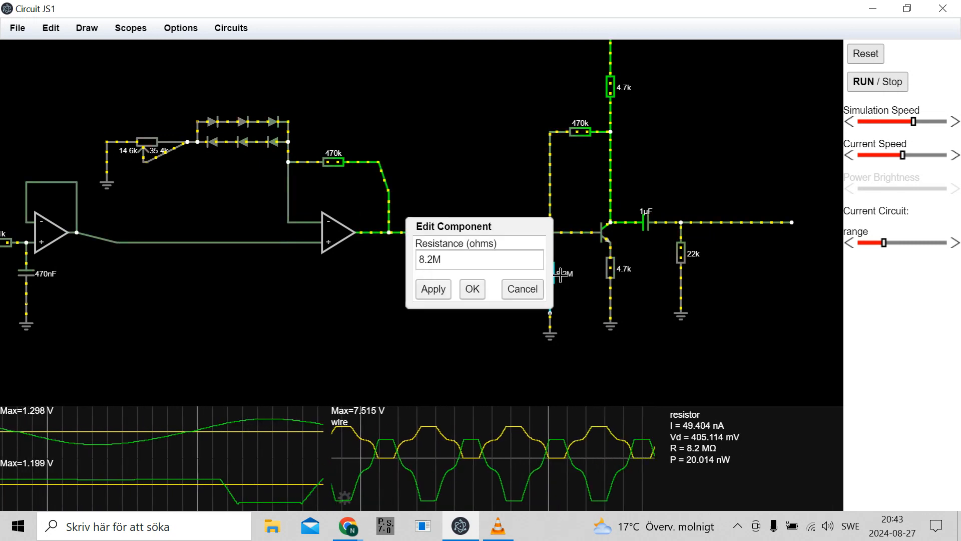
left_click(434, 260)
key("BackSpace")
left_click(434, 288)
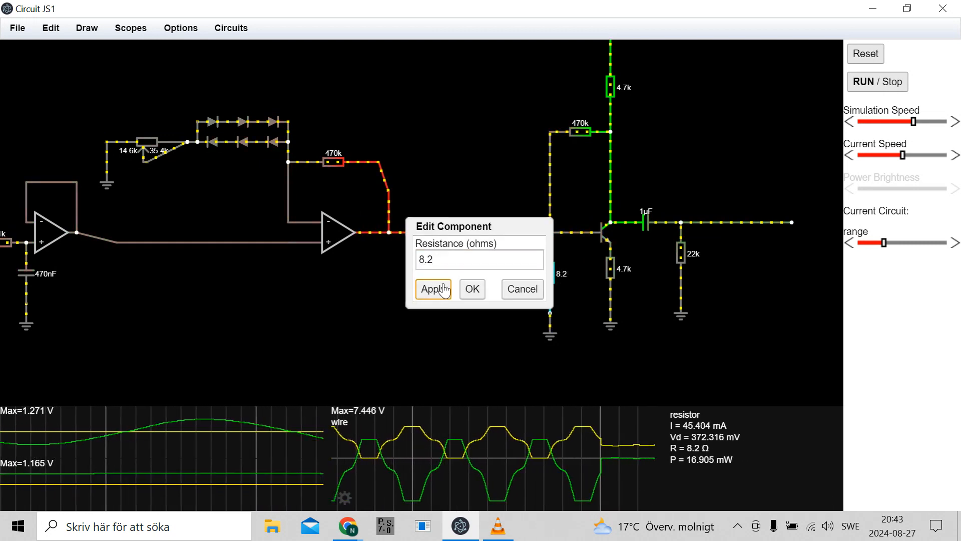
left_click(474, 293)
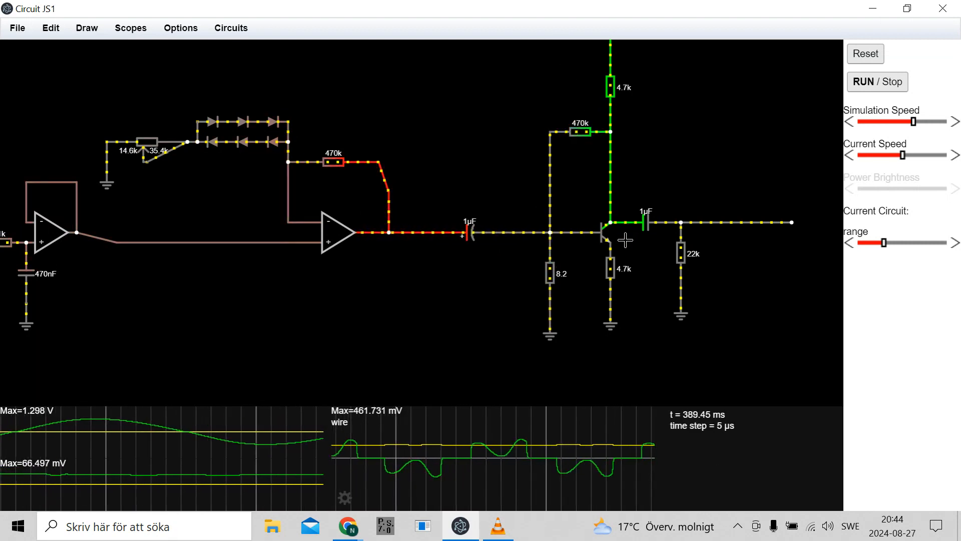
Lower the transistor's emitter resistor through values down to 820 ohms and settle on 1k.
mouse_move(610, 270)
scroll(609, 270, "up", 7)
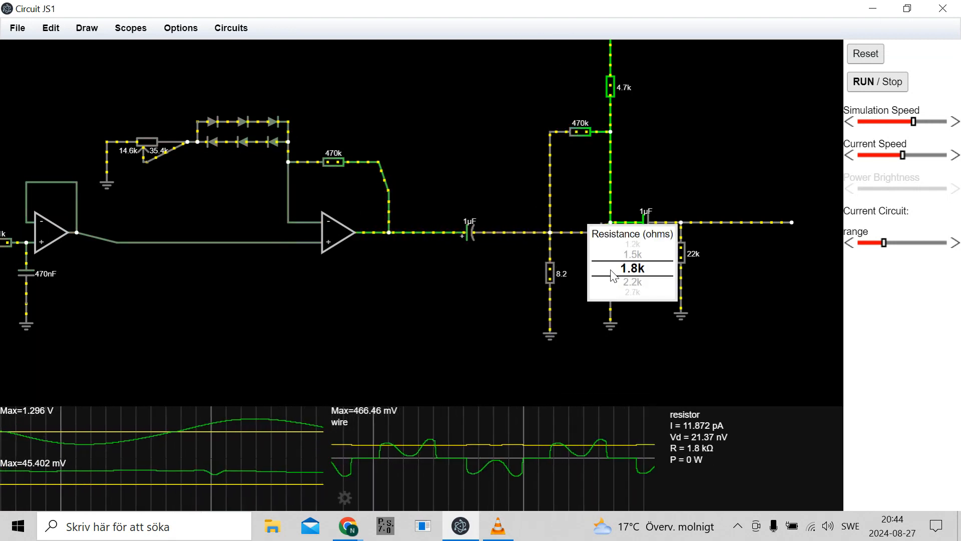
scroll(614, 275, "up", 2)
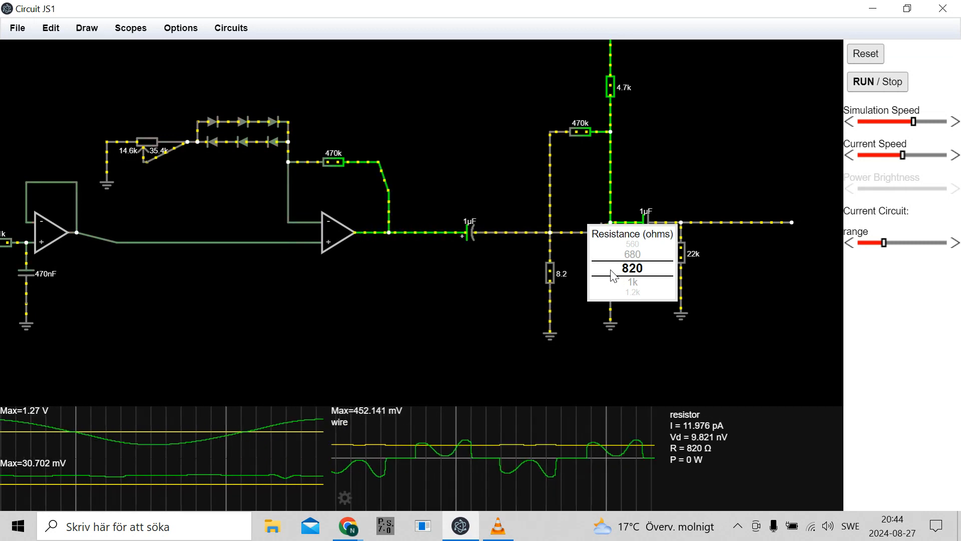
scroll(612, 270, "down", 1)
Lower the output load resistor after the collector's 1µF coupling capacitor step by step to 270m.
left_click_drag(676, 143, 655, 202)
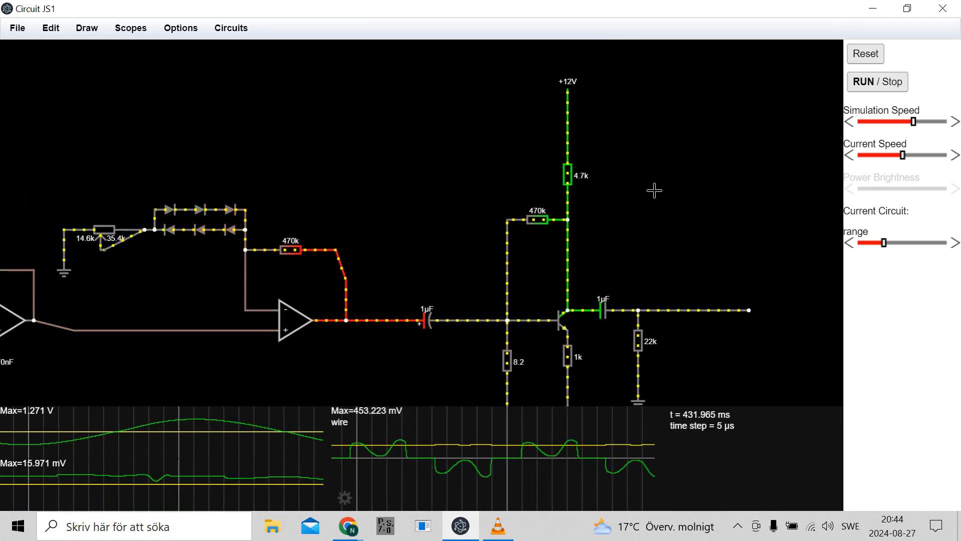
scroll(640, 345, "up", 2)
scroll(639, 345, "up", 6)
scroll(640, 347, "up", 11)
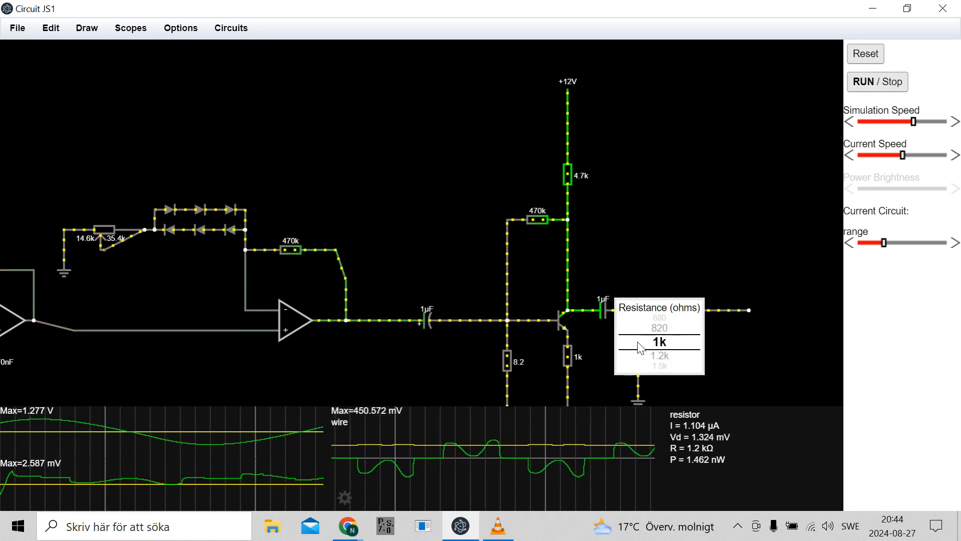
scroll(641, 346, "up", 6)
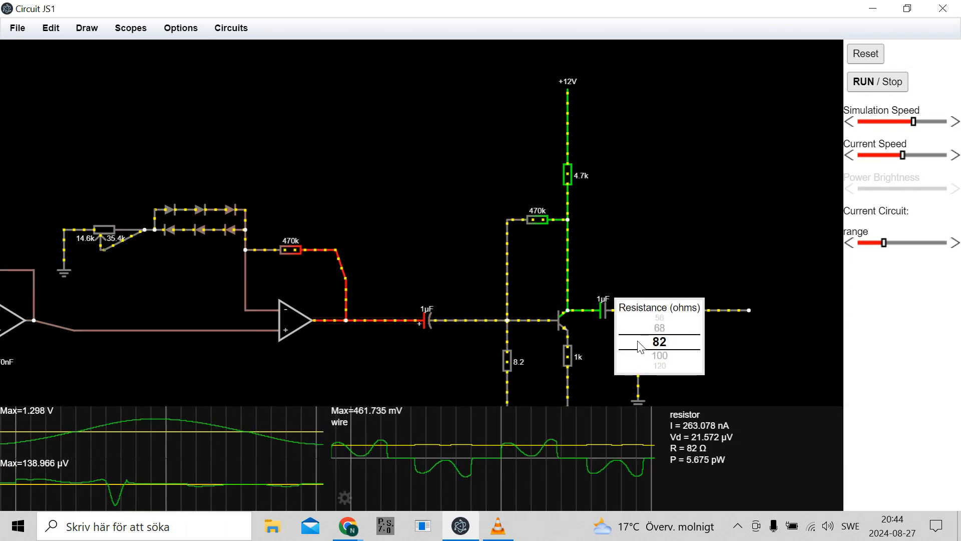
scroll(641, 346, "up", 3)
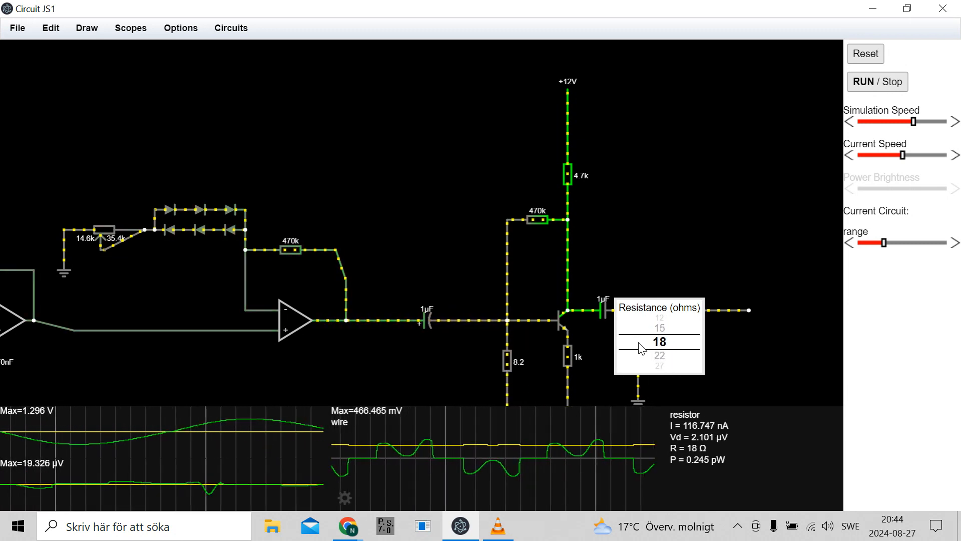
scroll(641, 347, "up", 4)
scroll(641, 348, "up", 6)
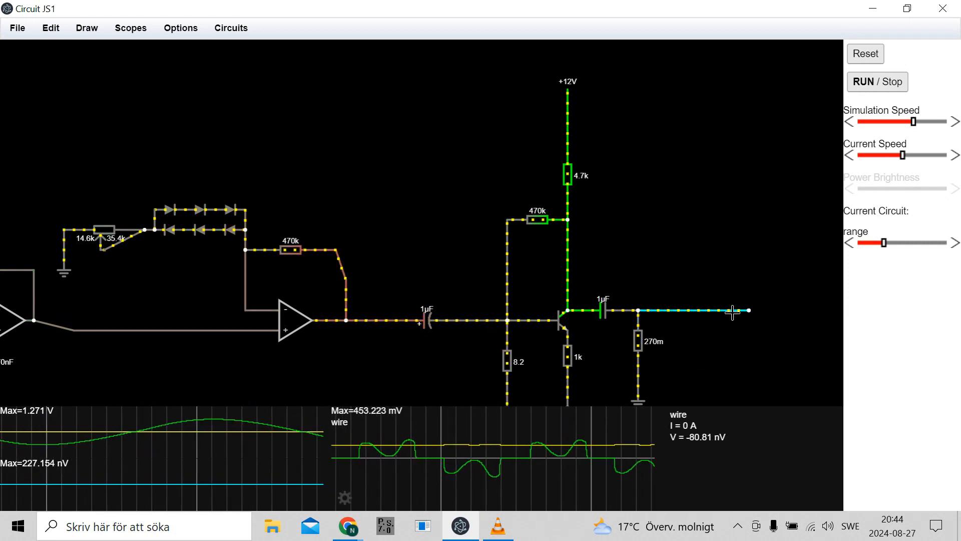
Show the output wire after the collector coupling capacitor in a new scope for comparison with the base signal.
right_click(733, 313)
left_click(756, 335)
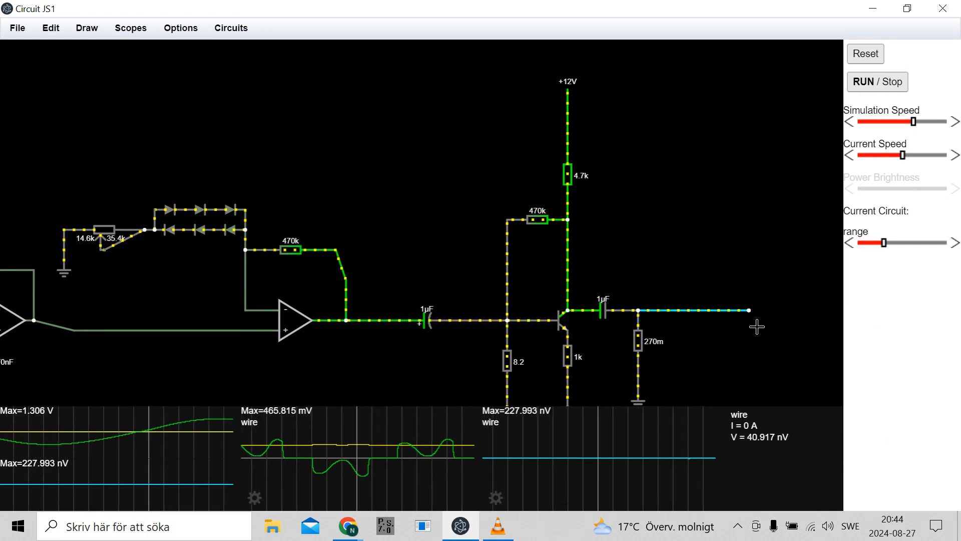
mouse_move(366, 443)
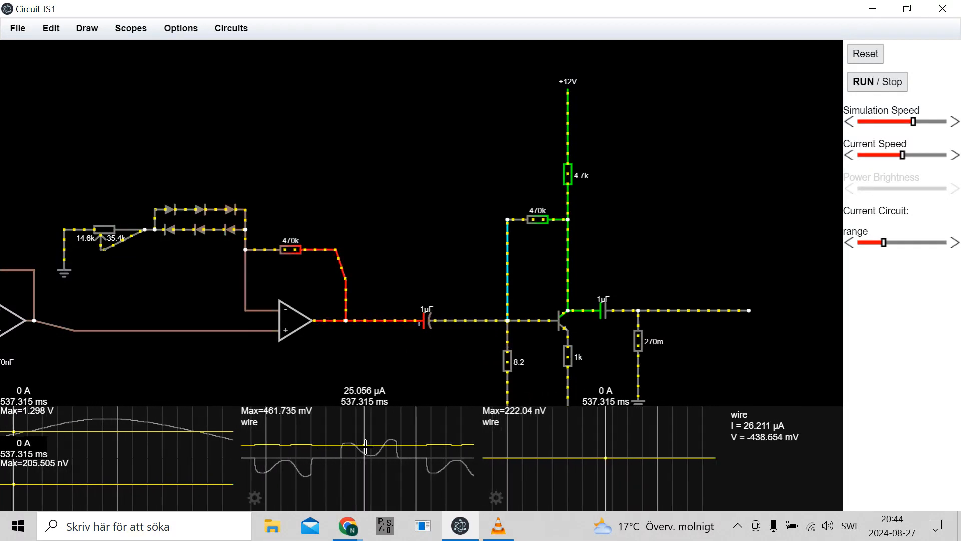
Set the resistor between the transistor's base and ground to 56 ohms.
left_click_drag(415, 264, 423, 215)
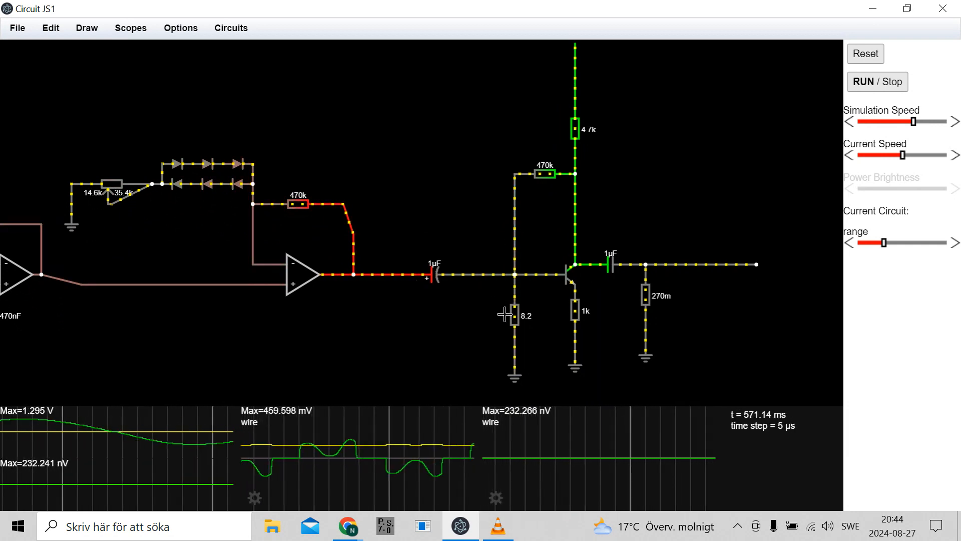
scroll(518, 315, "down", 1)
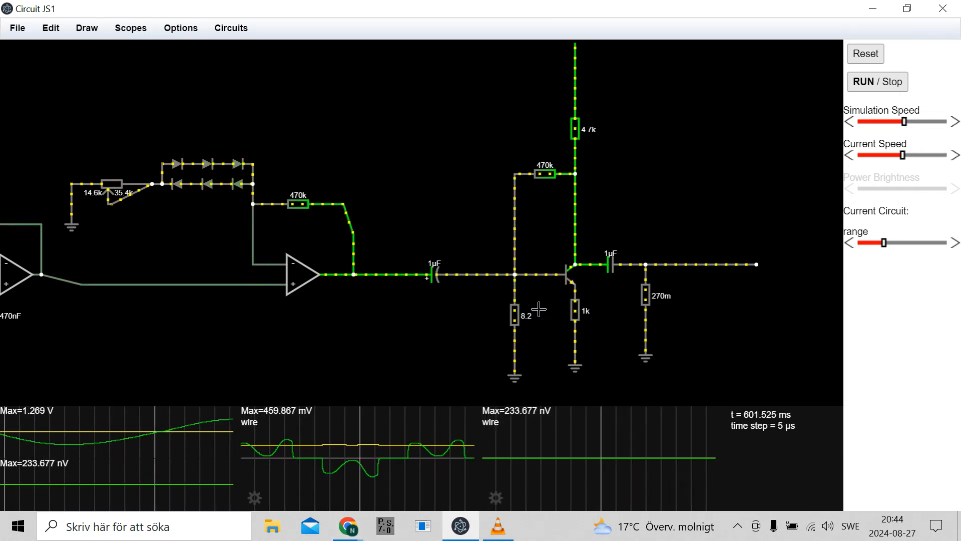
scroll(514, 317, "down", 3)
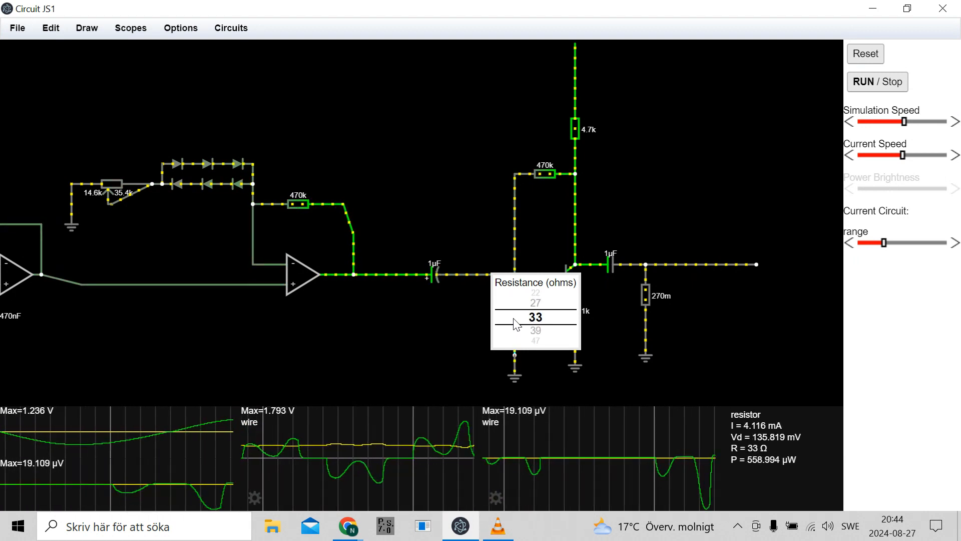
scroll(517, 325, "down", 1)
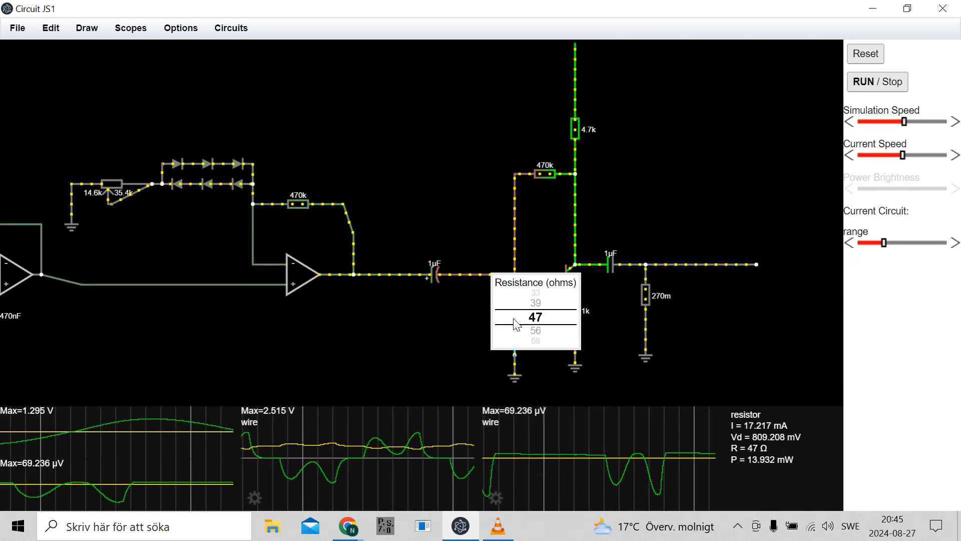
scroll(516, 325, "down", 1)
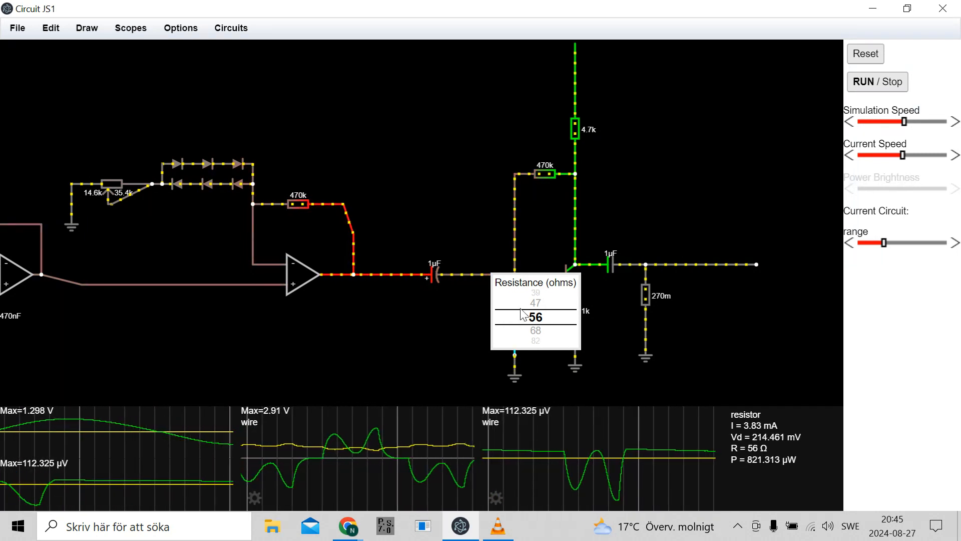
scroll(645, 298, "down", 5)
scroll(645, 302, "up", 4)
Set the load resistor between the output wire and ground to 100k ohms.
scroll(650, 307, "up", 9)
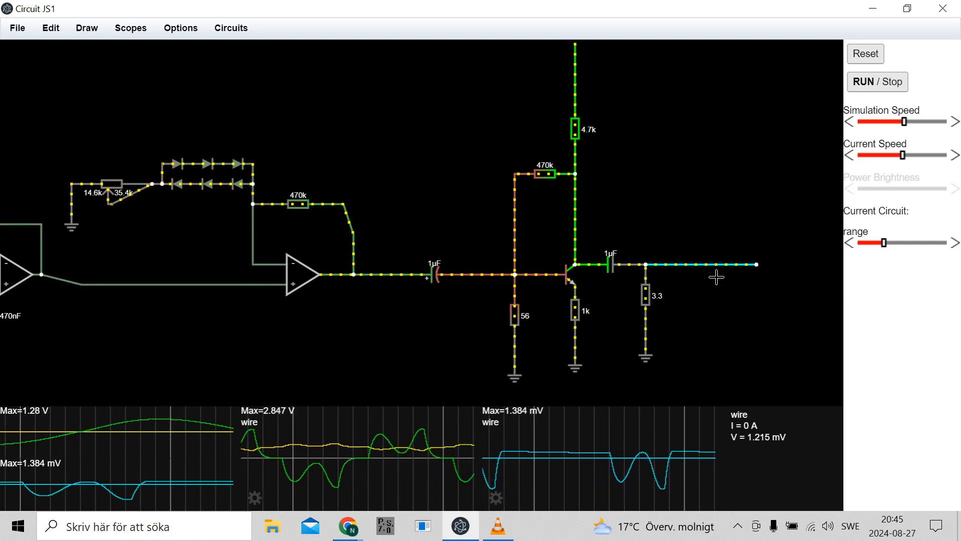
scroll(647, 298, "down", 6)
scroll(649, 301, "down", 14)
scroll(650, 300, "down", 5)
scroll(650, 300, "down", 10)
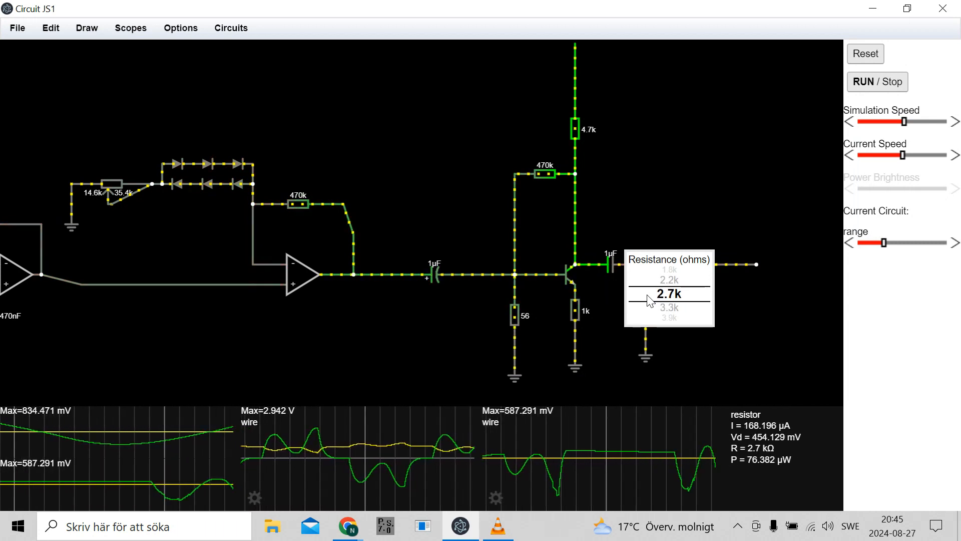
scroll(650, 301, "down", 18)
scroll(645, 303, "down", 1)
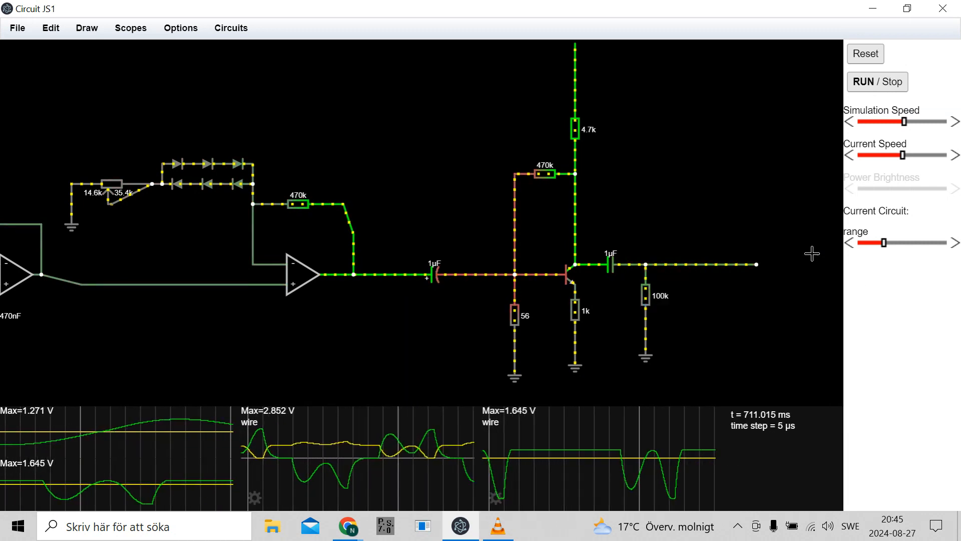
Replace the capacitor at the transistor's collector with a copy of the 1 µF polarized capacitor from the op-amp output.
mouse_move(611, 266)
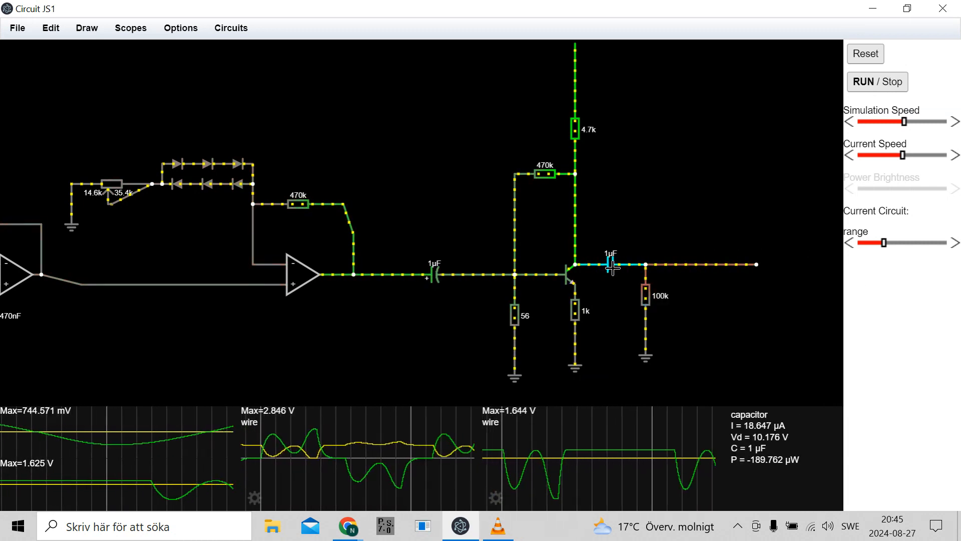
key("Delete")
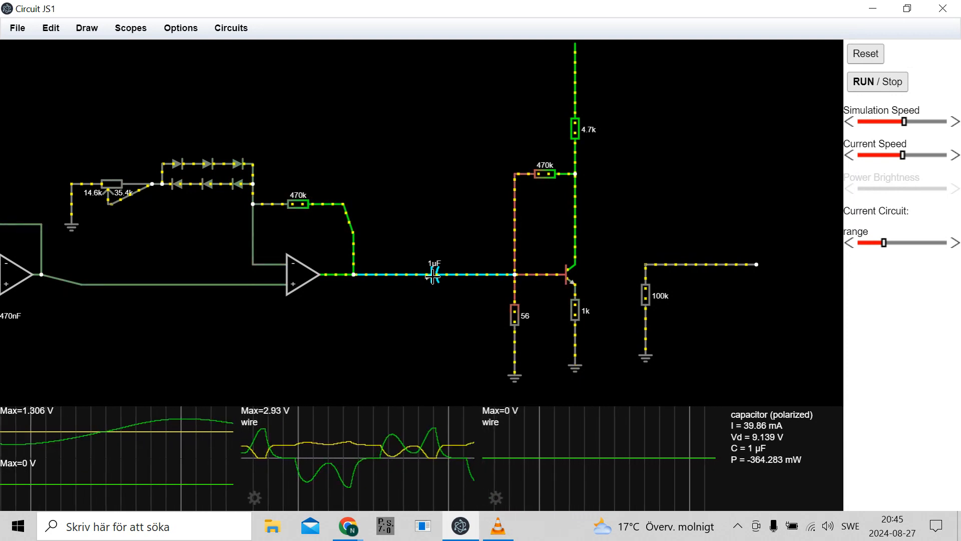
key("ctrl+v")
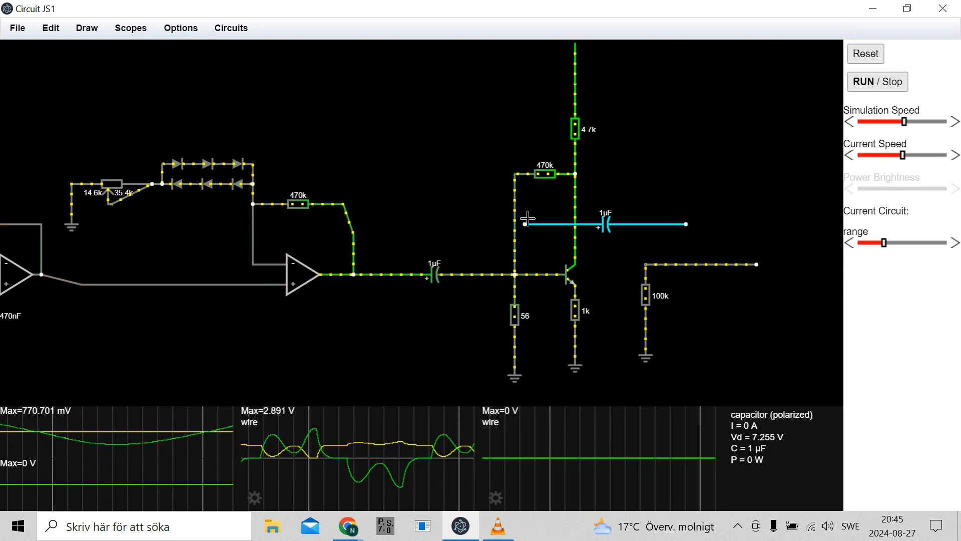
left_click_drag(524, 225, 579, 264)
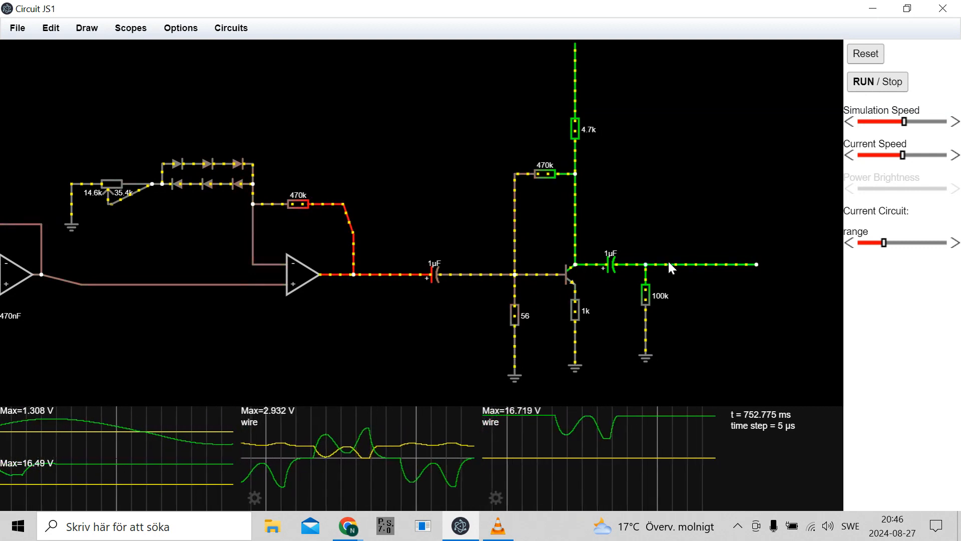
Shift the output wire, capacitor and 100k resistor away from the collector, and paste two copies of the six-diode clipping network near the gap.
left_click_drag(685, 264, 773, 264)
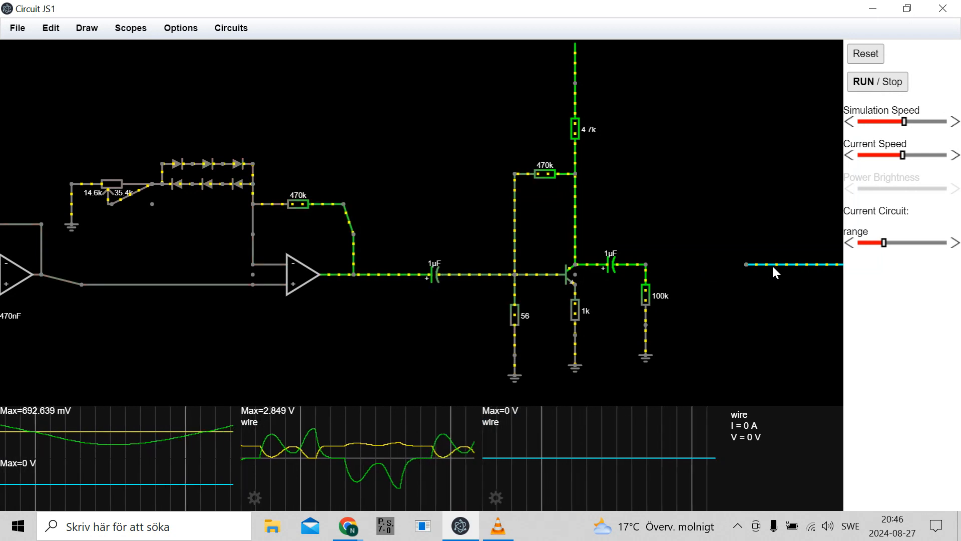
left_click_drag(718, 374, 708, 265)
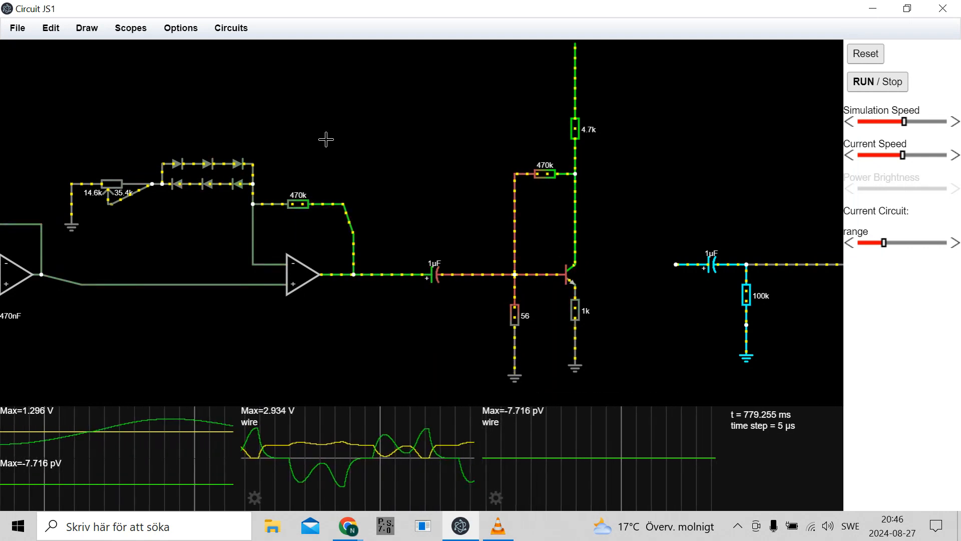
left_click_drag(276, 185, 163, 143)
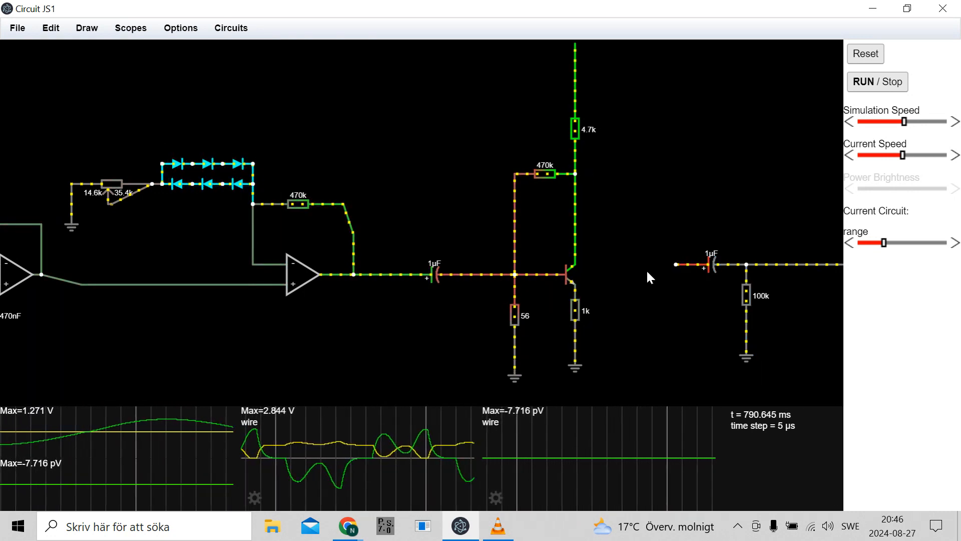
key("ctrl+v")
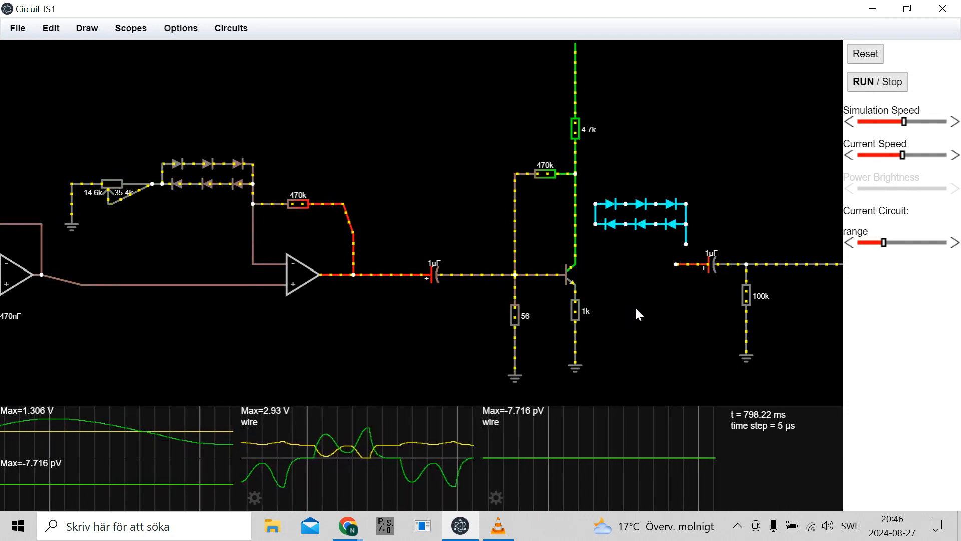
key("ctrl+v")
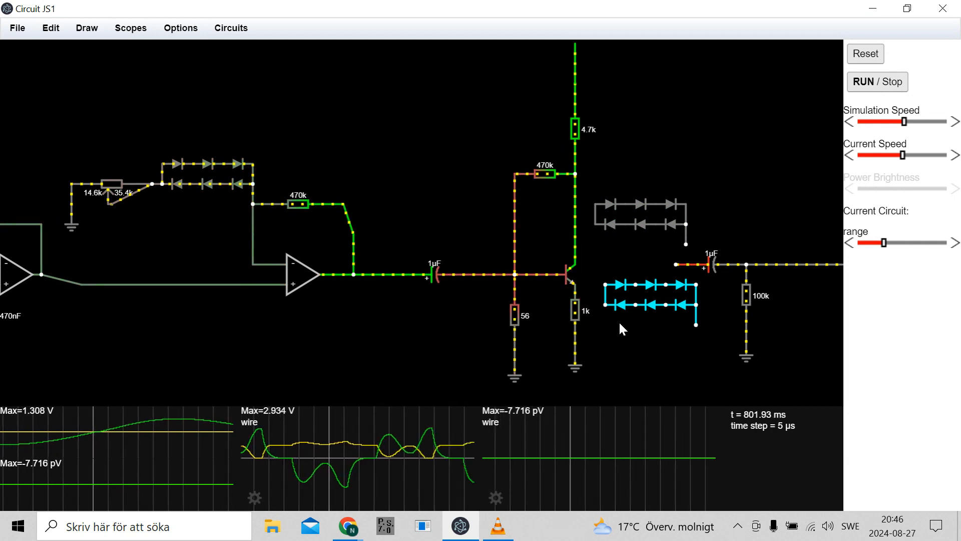
Trim the lower diode copy's bottom row to one diode and the upper copy's top row to two diodes.
left_click(619, 306)
key("Delete")
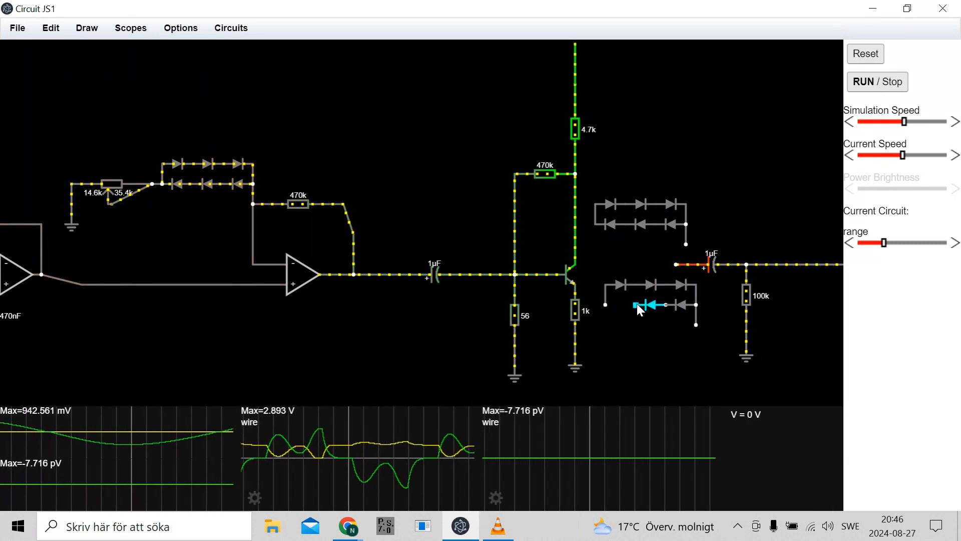
key("Delete")
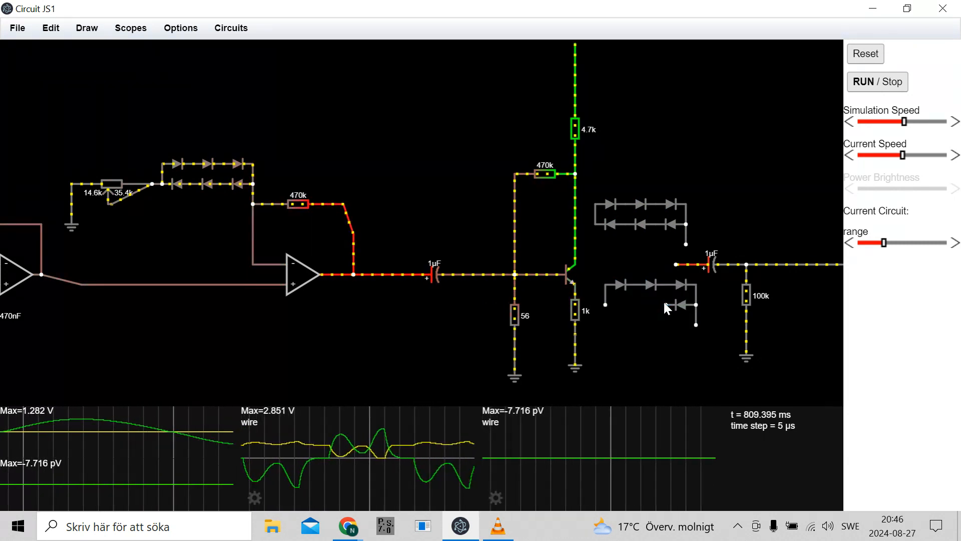
left_click_drag(664, 302, 607, 305)
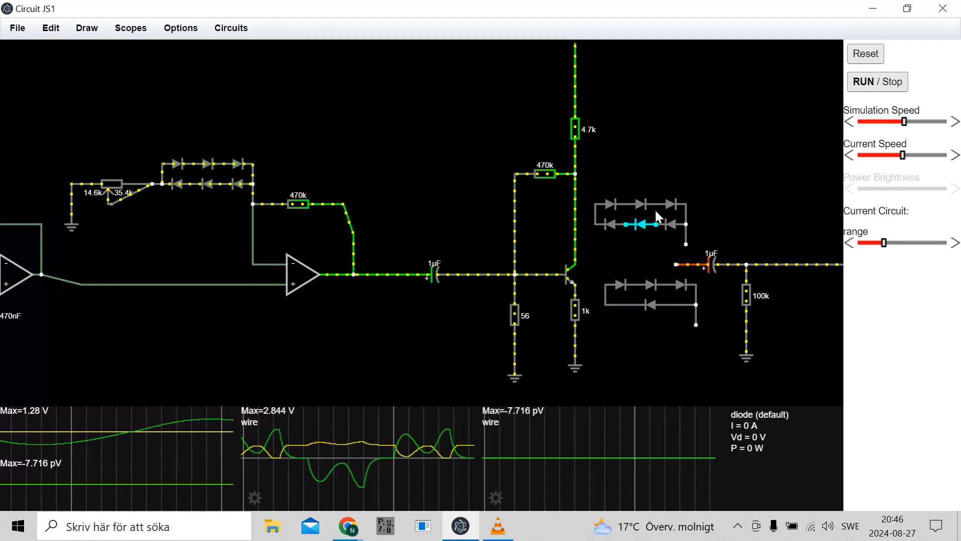
key("Delete")
left_click_drag(685, 205, 658, 203)
Connect both diode networks to the output capacitor, wiring the upper one to the transistor's collector and the lower one to its emitter.
left_click_drag(686, 244, 676, 264)
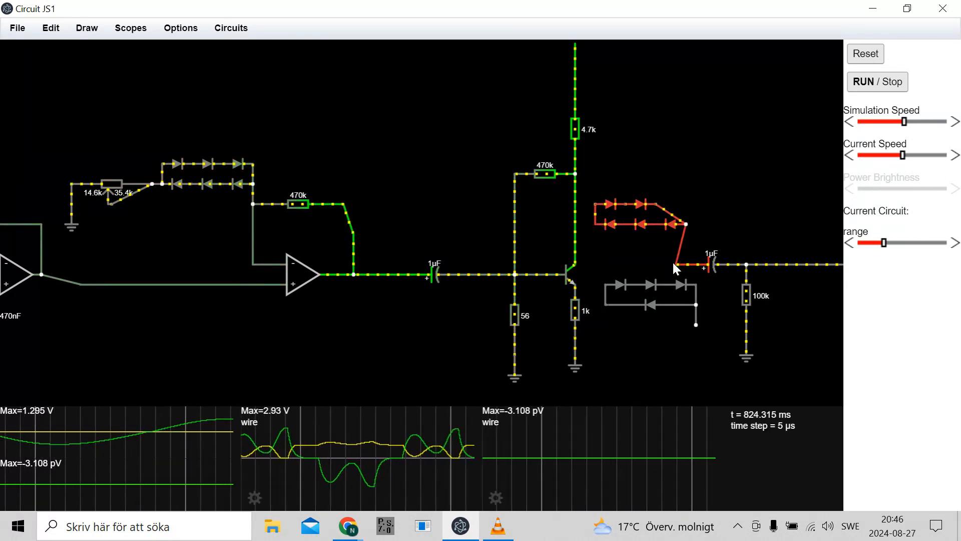
left_click_drag(696, 285, 676, 266)
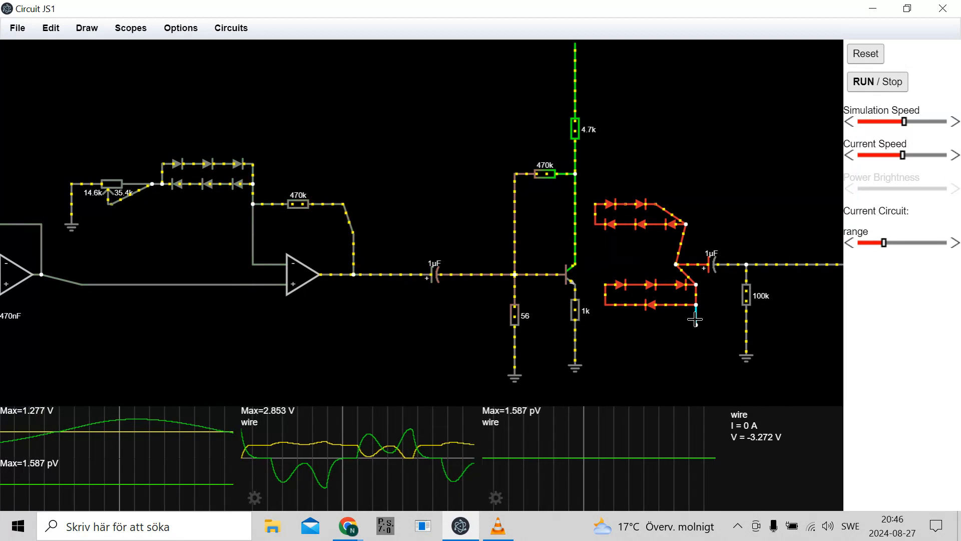
left_click_drag(605, 284, 577, 285)
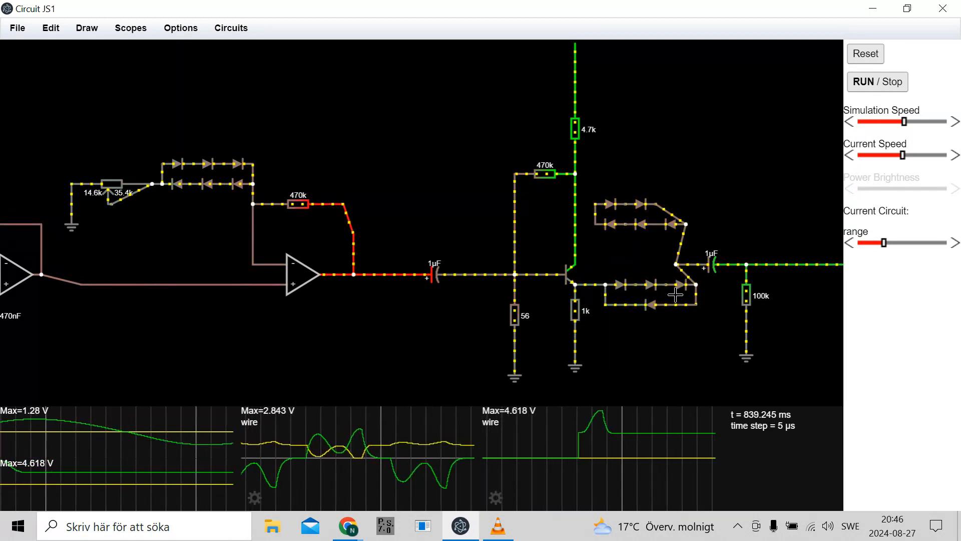
left_click_drag(595, 224, 575, 264)
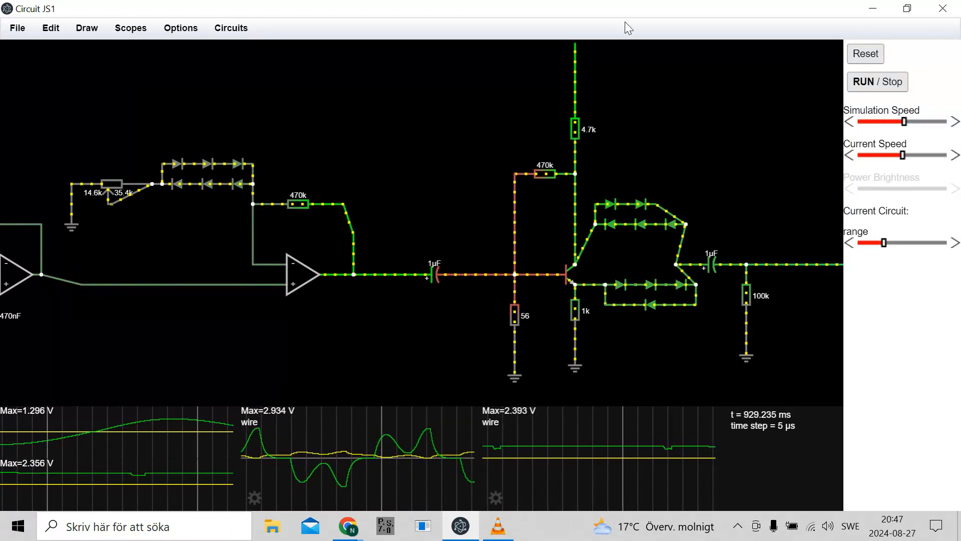
Set the transistor's collector resistor to 18k ohms.
scroll(574, 130, "down", 1)
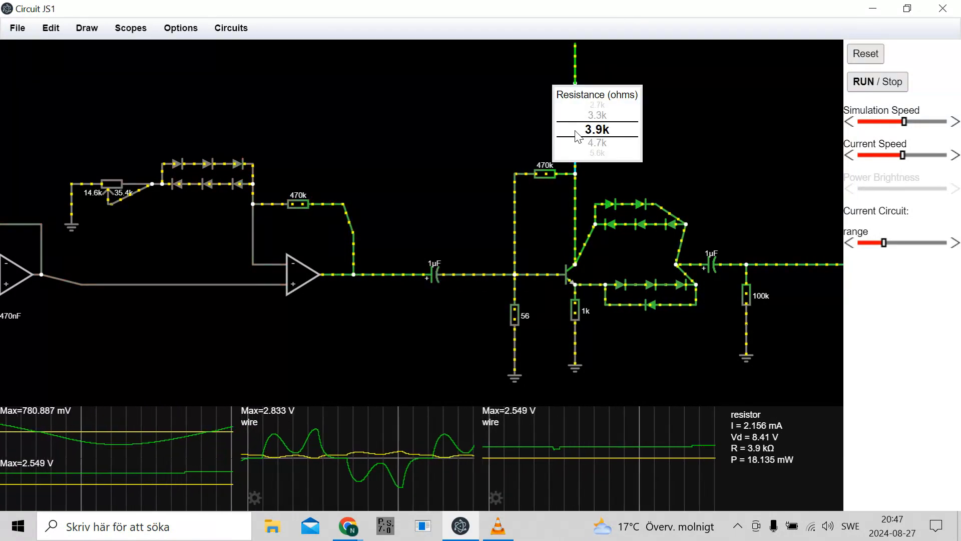
scroll(577, 134, "down", 4)
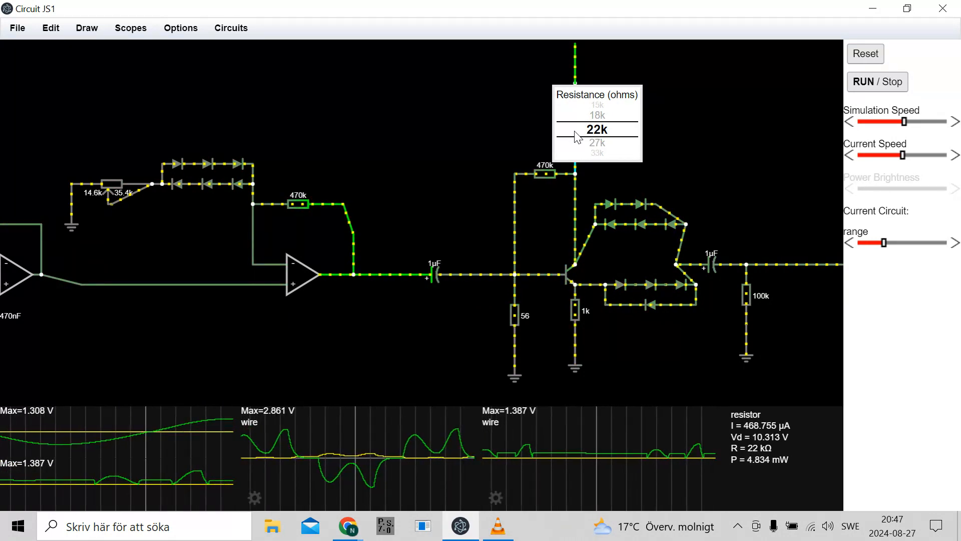
scroll(579, 137, "down", 3)
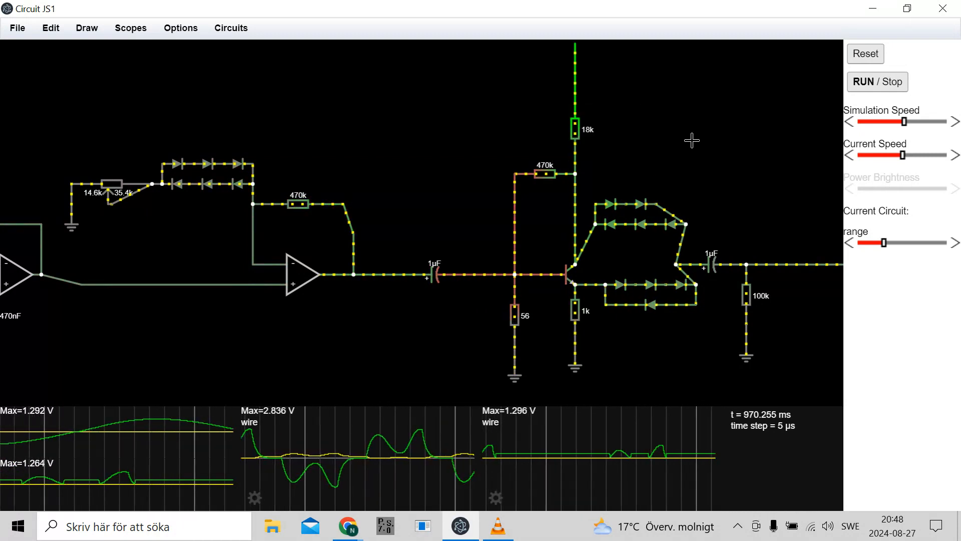
mouse_move(576, 129)
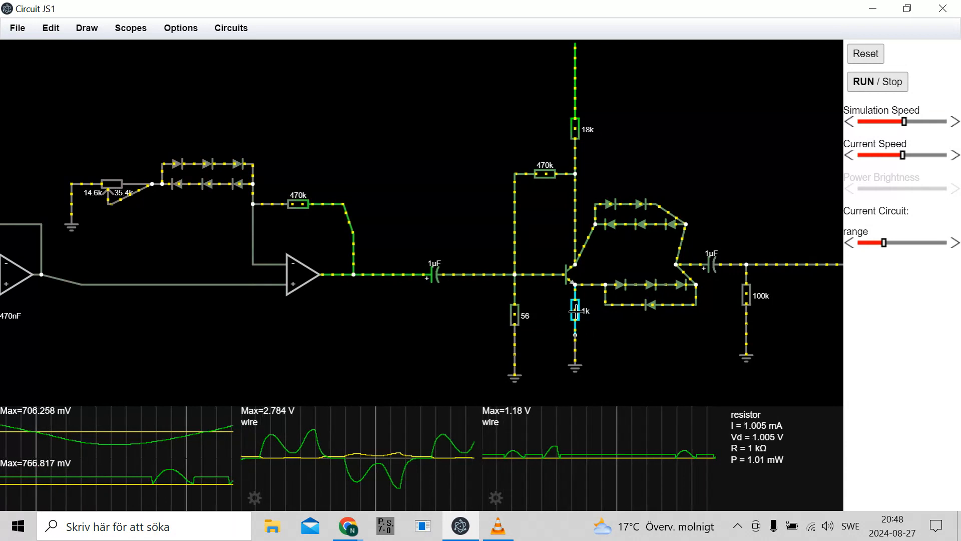
scroll(576, 311, "down", 1)
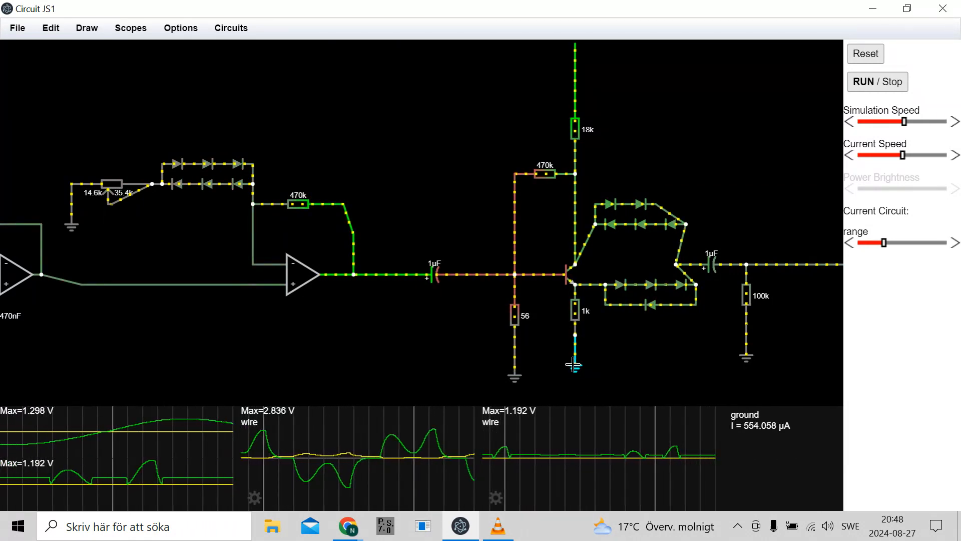
Replace the ground below the 1k emitter resistor with a -12 V DC voltage source.
key("Delete")
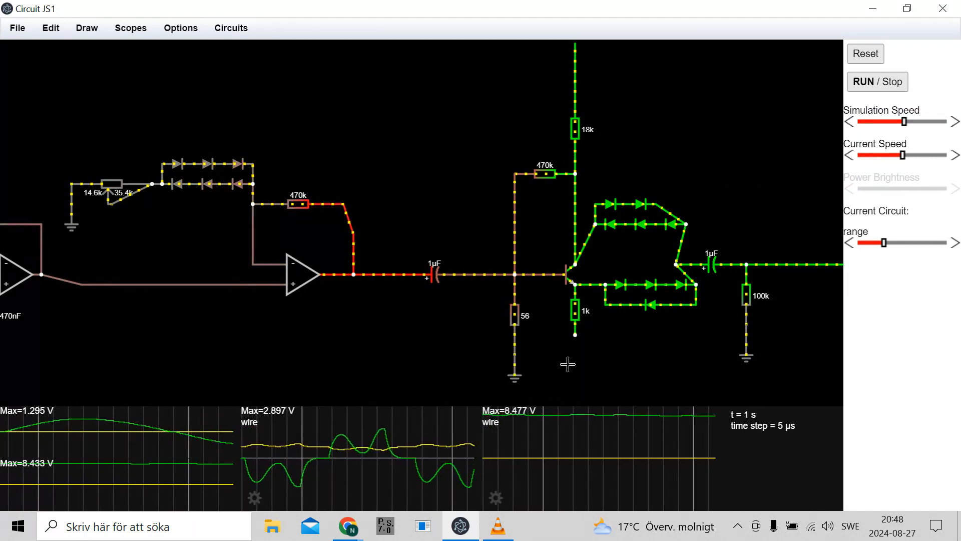
left_click_drag(576, 362, 577, 371)
double_click(576, 358)
double_click(489, 228)
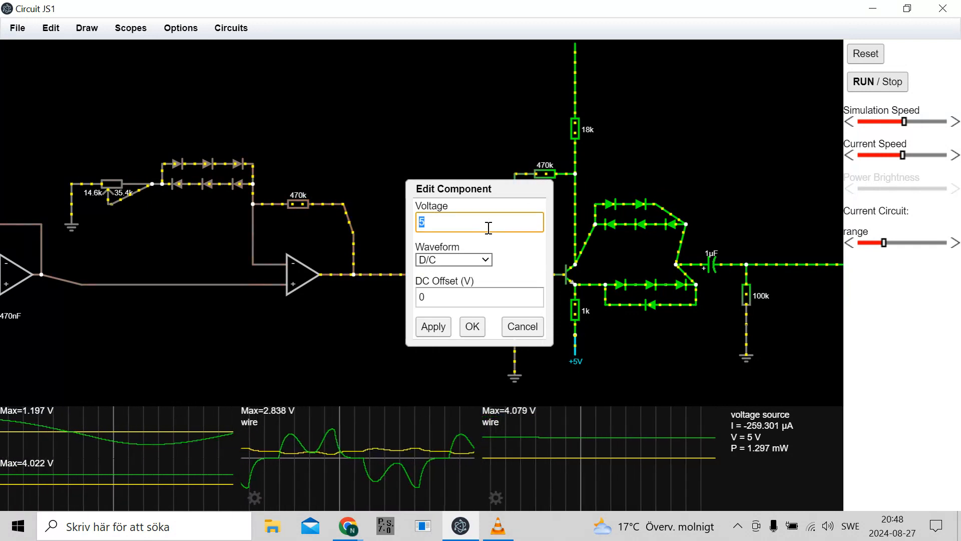
type("-12")
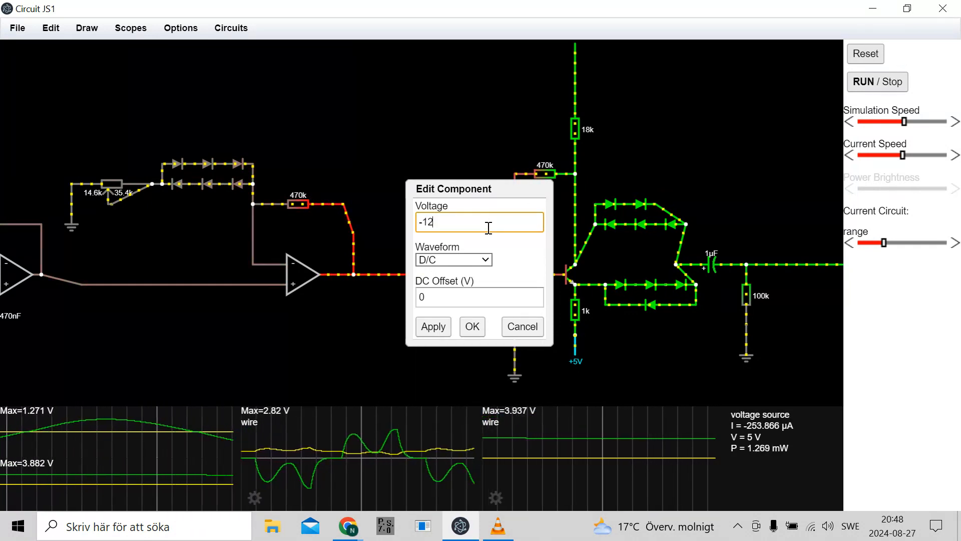
left_click(434, 326)
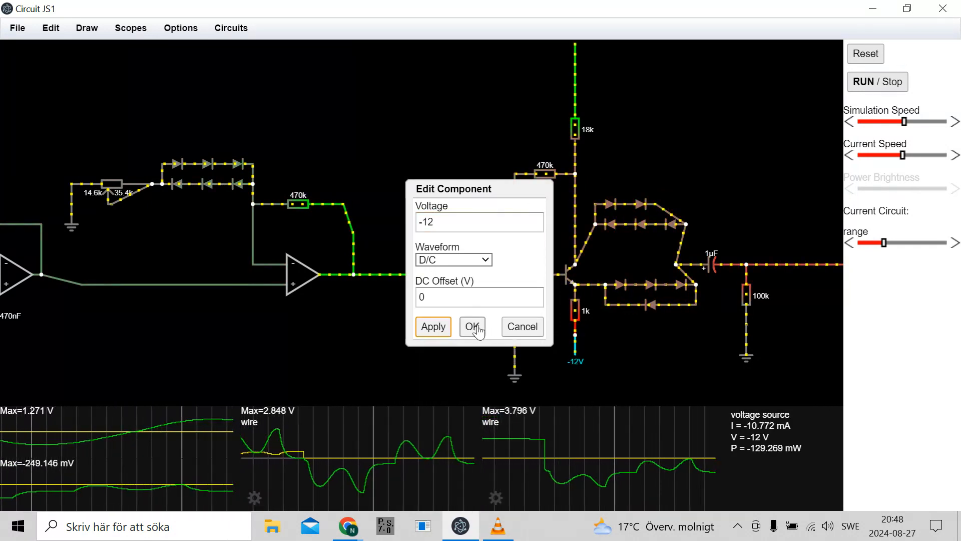
left_click(473, 327)
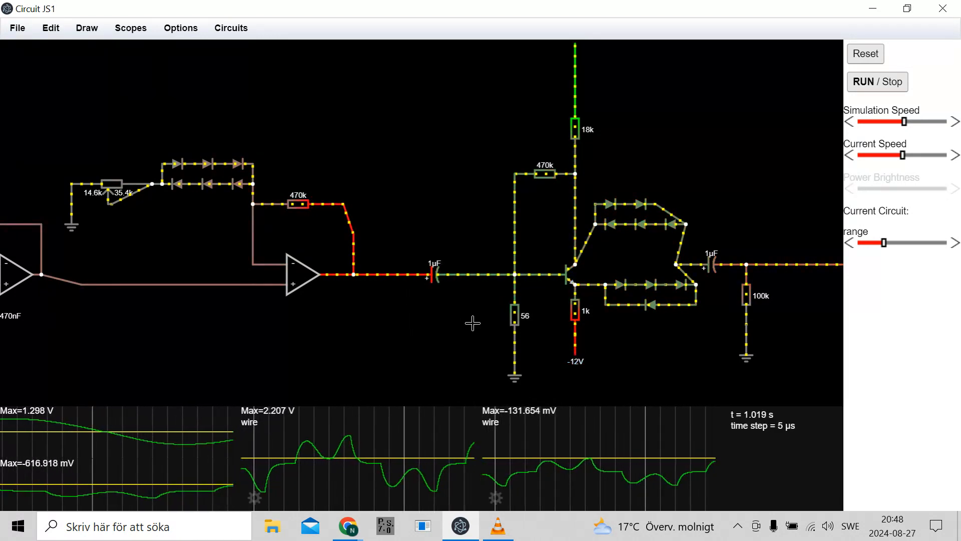
mouse_move(575, 361)
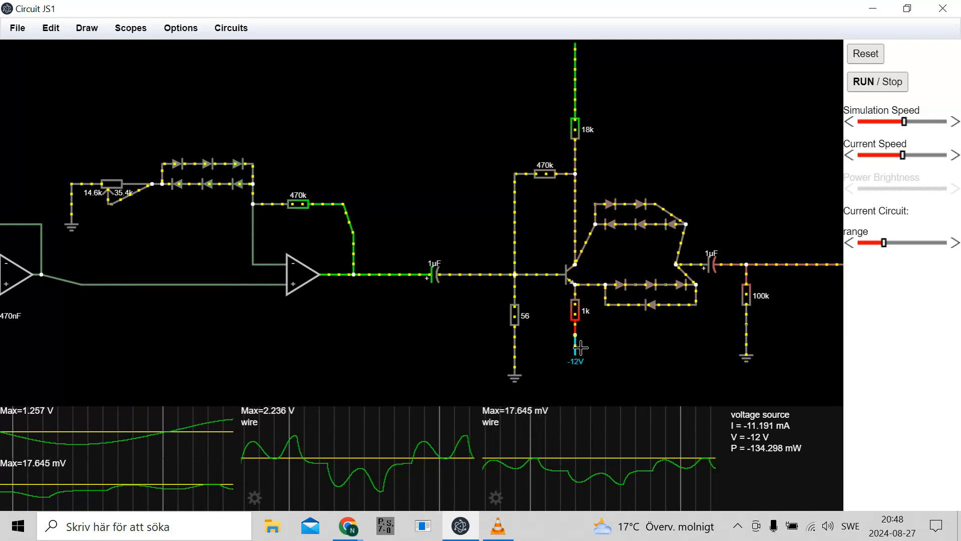
Set the emitter resistor between the transistor and the -12 V source to 12k ohms.
left_click_drag(665, 125, 665, 225)
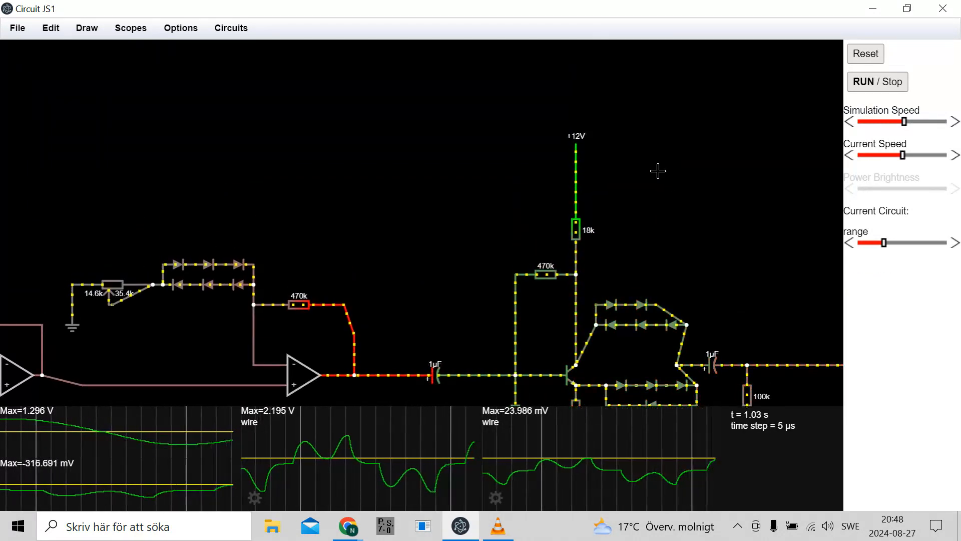
mouse_move(585, 159)
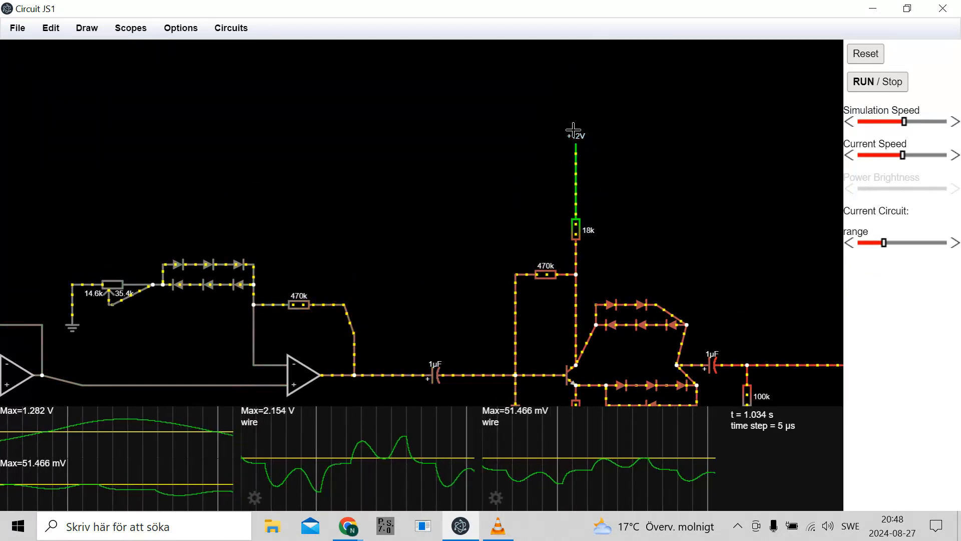
left_click_drag(686, 245, 676, 110)
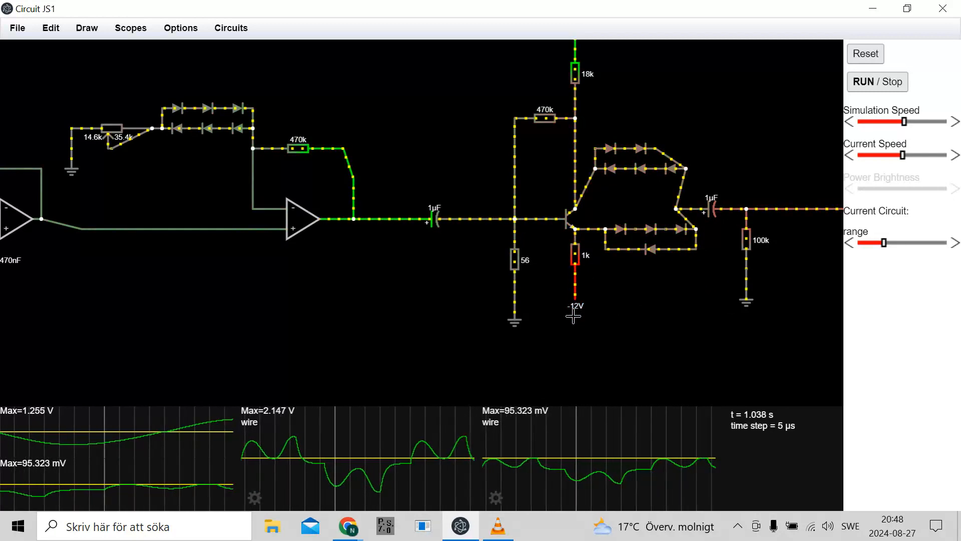
mouse_move(575, 256)
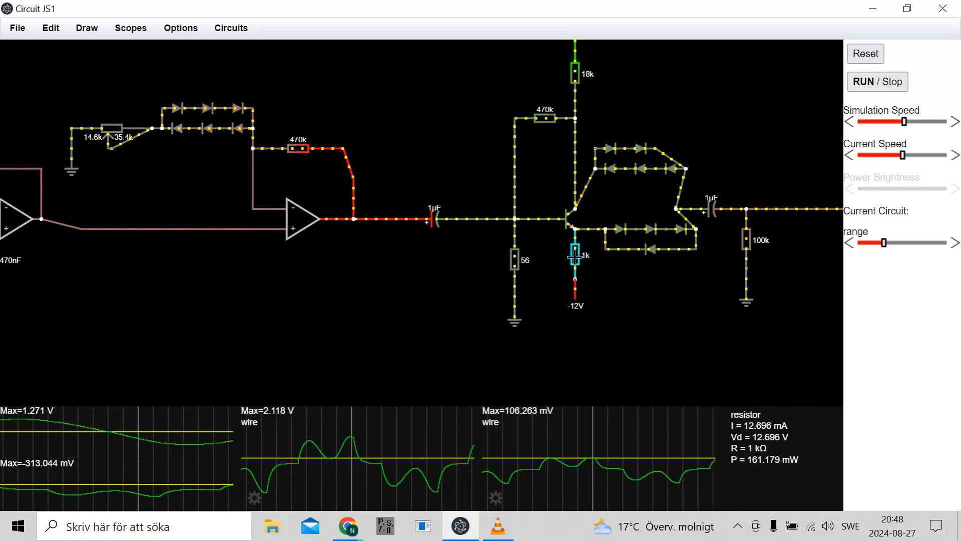
scroll(575, 255, "down", 8)
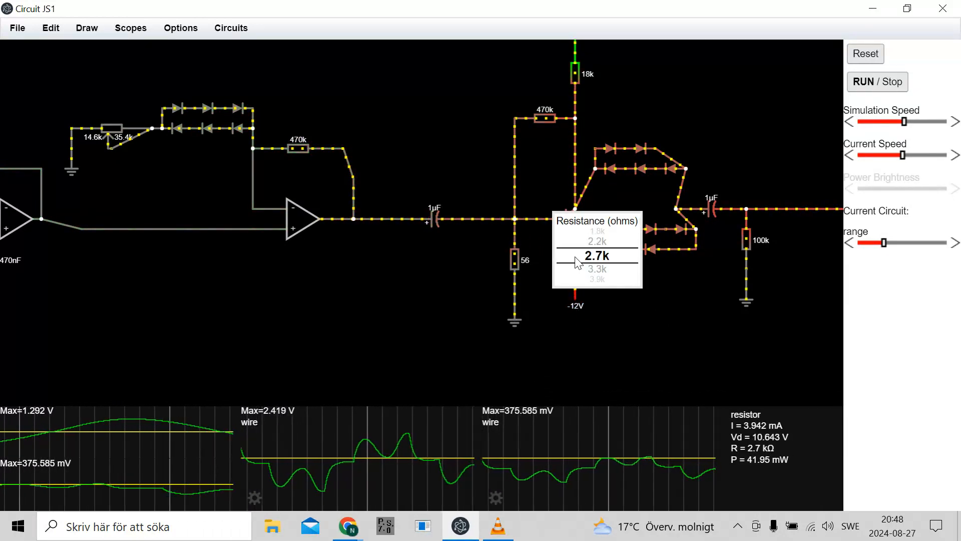
scroll(577, 262, "down", 7)
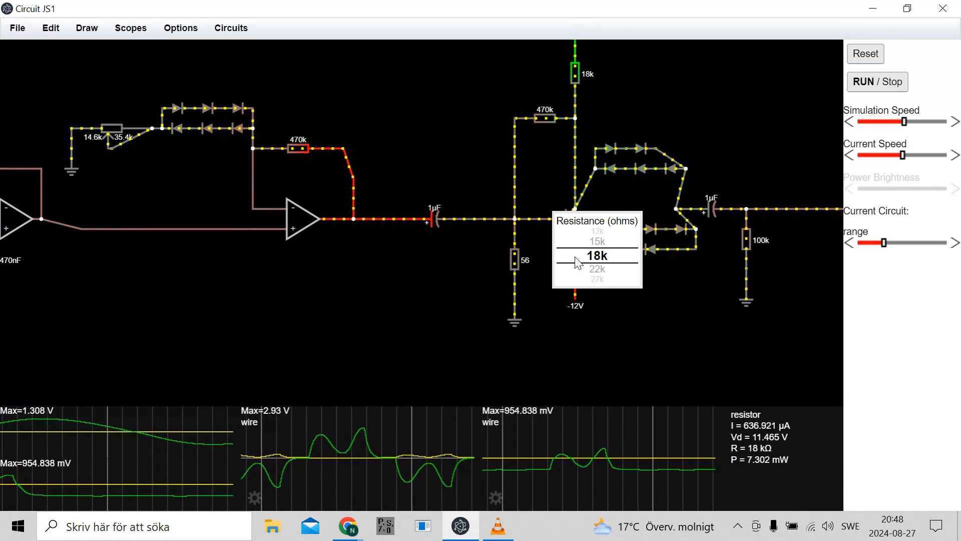
scroll(578, 262, "up", 1)
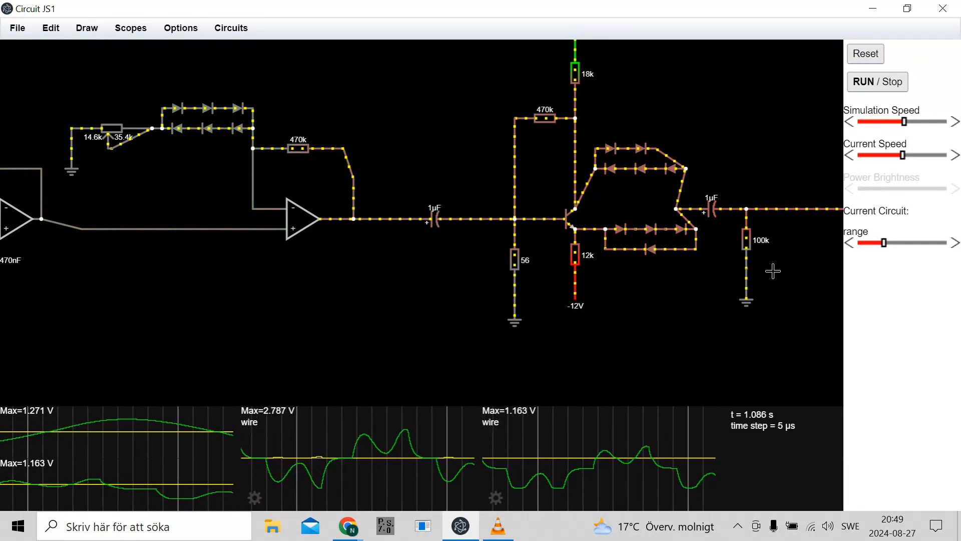
Show the transistor's collector wire in a new undocked scope and move the scope to the empty area above the diode networks.
right_click(576, 178)
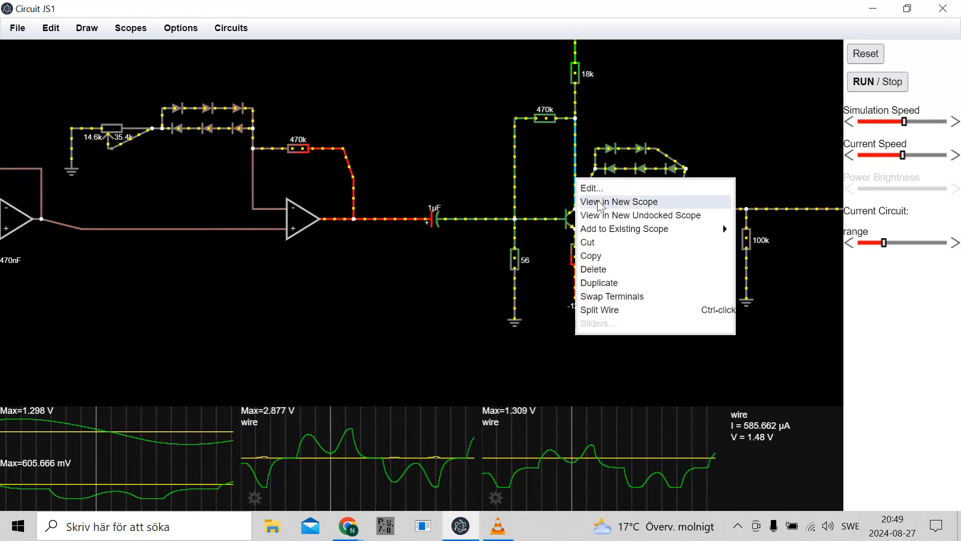
left_click(641, 215)
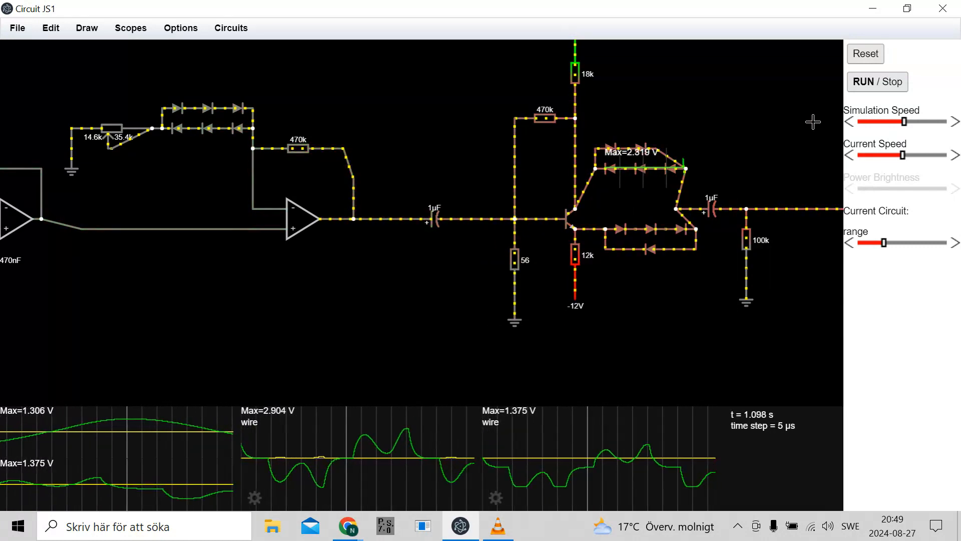
mouse_move(657, 170)
left_mouse_down()
mouse_move(670, 131)
mouse_move(653, 172)
left_mouse_up()
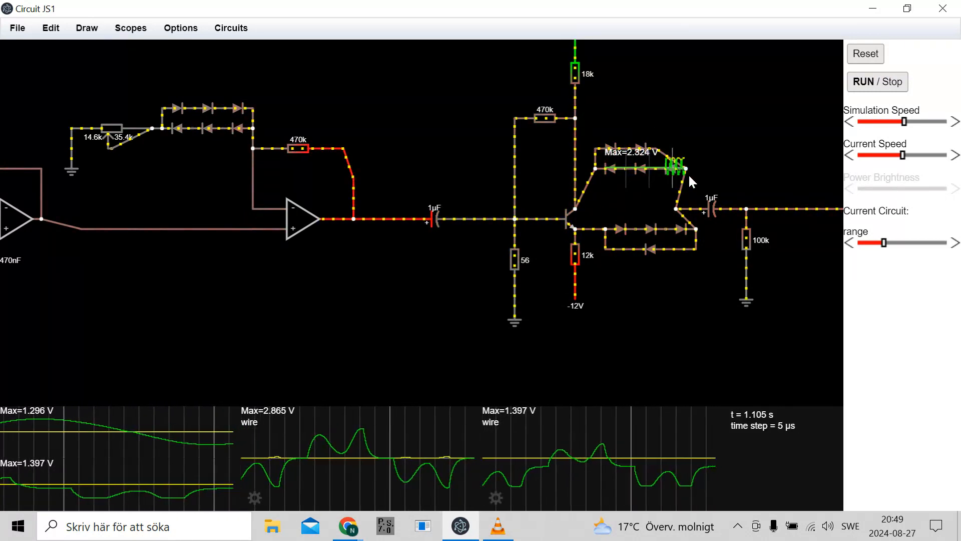
double_click(636, 186)
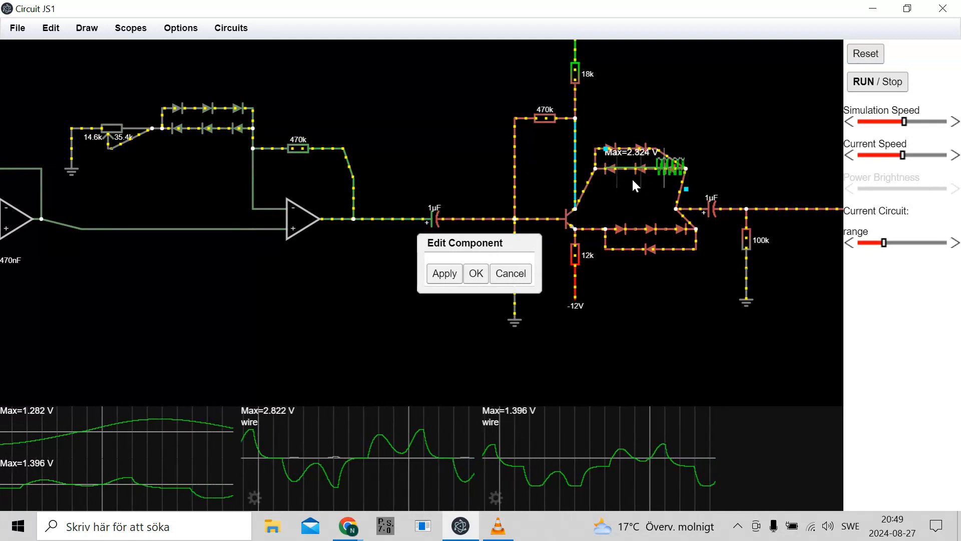
left_click(511, 273)
left_click_drag(632, 182, 622, 144)
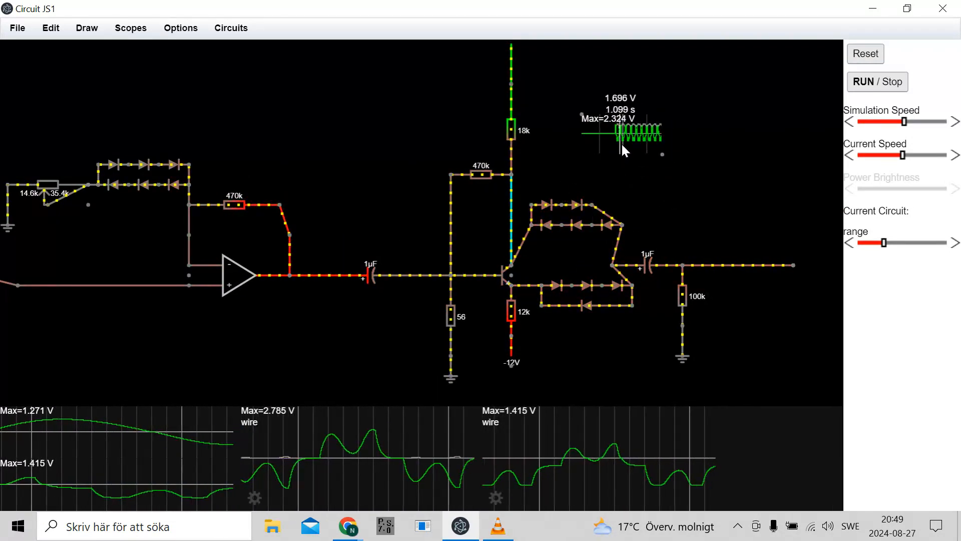
Widen the undocked scope so it shows a longer stretch of the collector waveform.
scroll(642, 136, "up", 3)
scroll(643, 135, "up", 5)
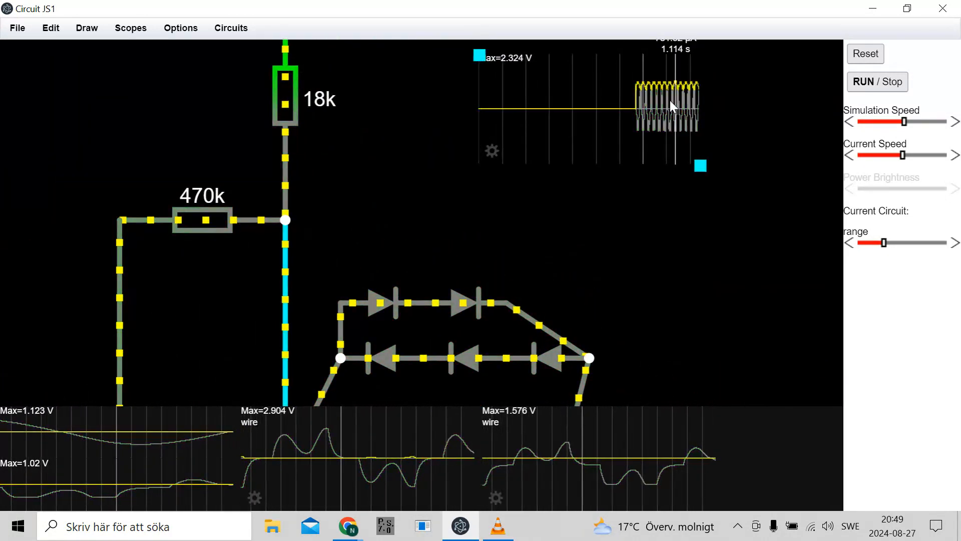
right_click(670, 103)
left_click(638, 98)
scroll(638, 98, "up", 1)
scroll(638, 98, "down", 10)
scroll(634, 98, "down", 4)
scroll(634, 98, "up", 10)
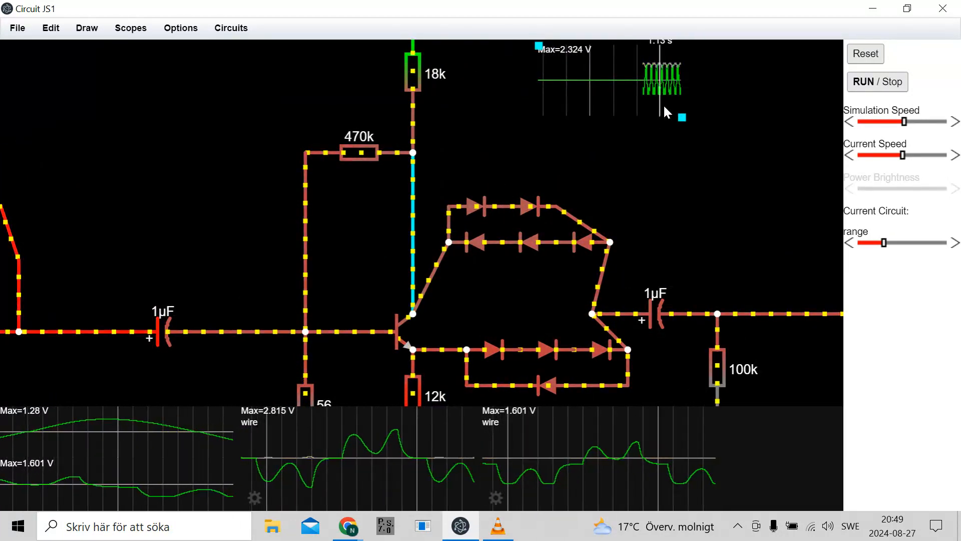
left_click_drag(682, 117, 813, 118)
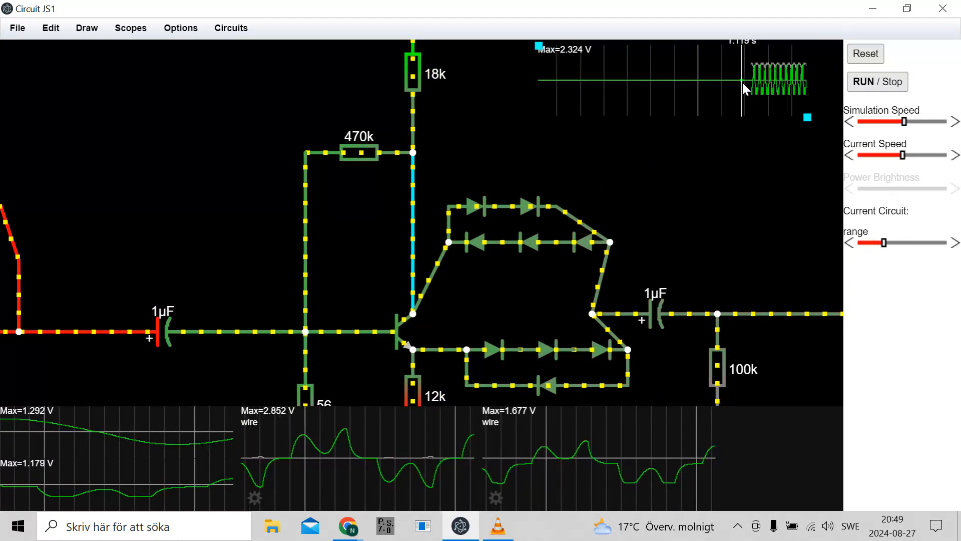
Delete the emitter-side diode network and the wire joining the upper diode network to the transistor's collector.
scroll(743, 83, "down", 3)
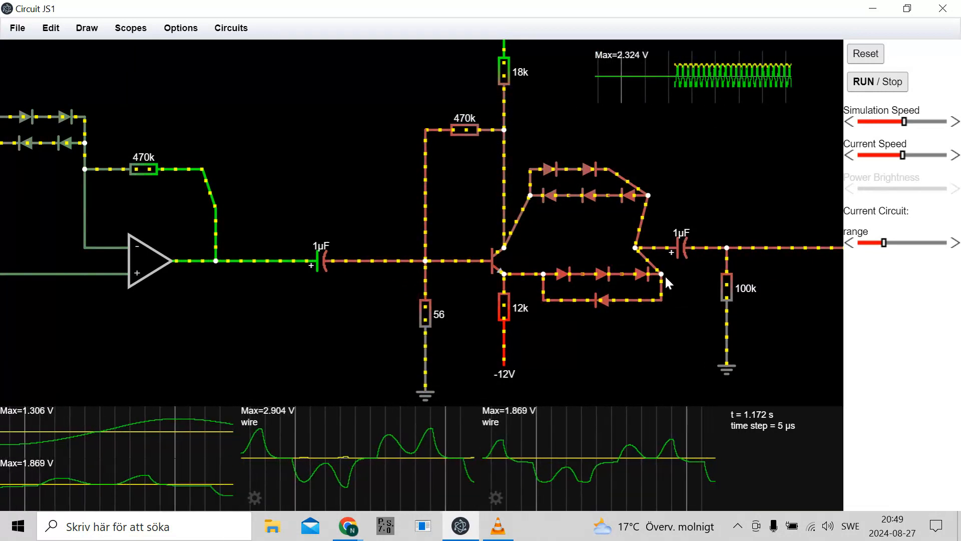
key("Delete")
key("Delete")
key("Delete")
key("Delete")
key("Delete")
key("Delete")
key("Delete")
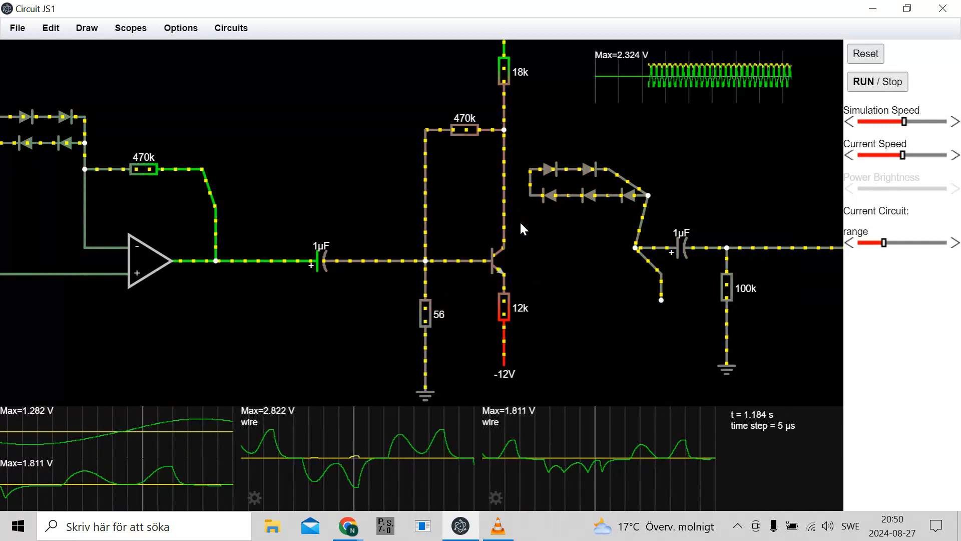
Add 10 µF capacitors from the collector to the diode network and from the emitter to the loose output wire.
key("c")
left_click_drag(503, 248, 530, 196)
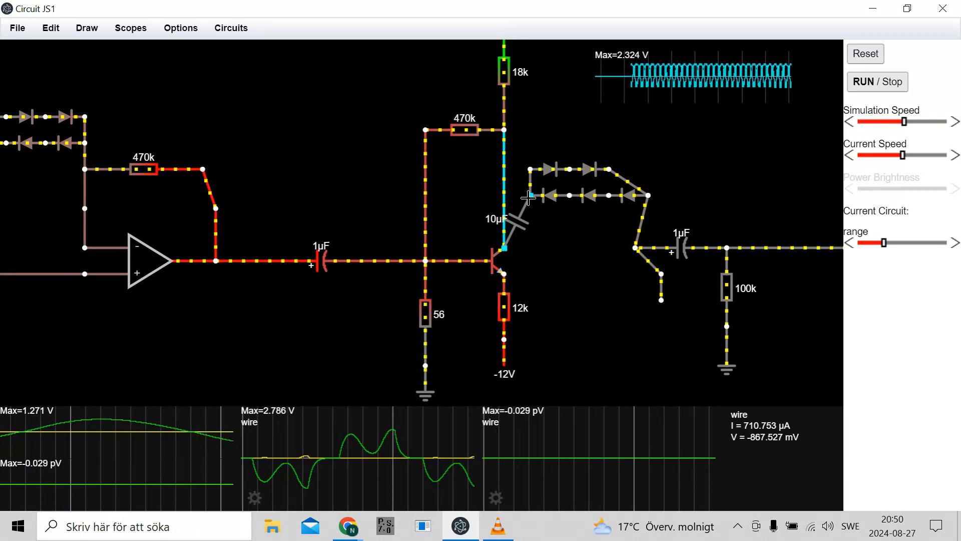
left_click_drag(504, 274, 661, 299)
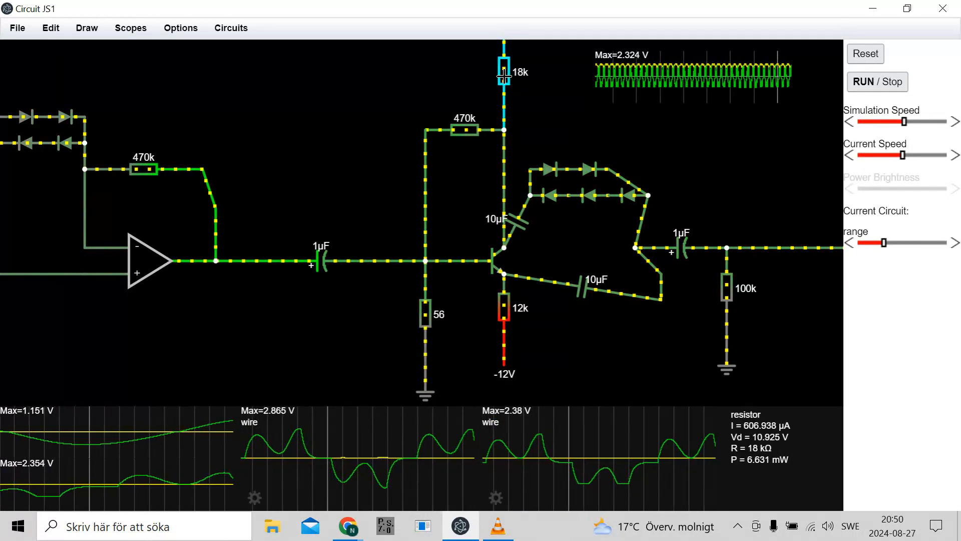
Set the transistor's base-to-collector resistor and its emitter resistor to 10M ohms each.
scroll(468, 134, "up", 1)
scroll(467, 139, "up", 9)
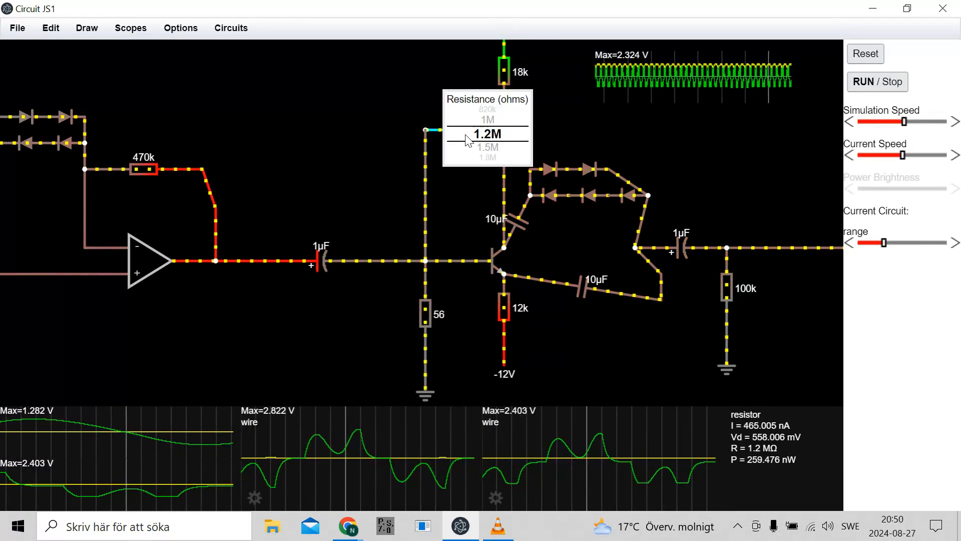
scroll(467, 140, "up", 6)
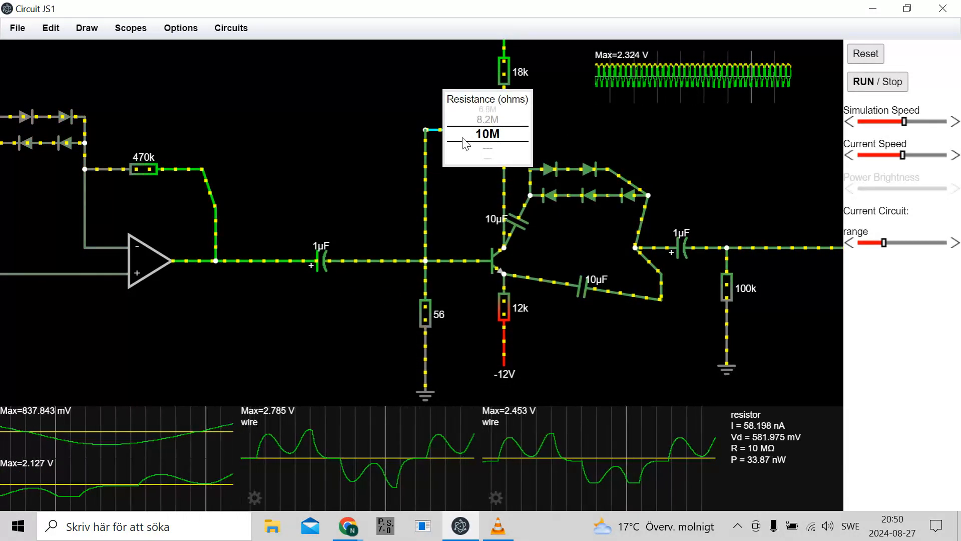
scroll(498, 315, "up", 6)
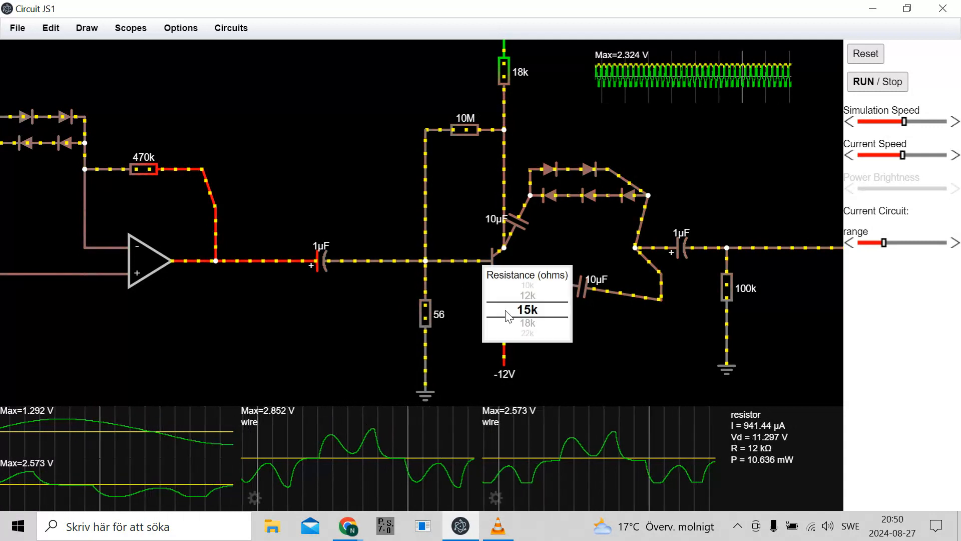
scroll(508, 315, "up", 17)
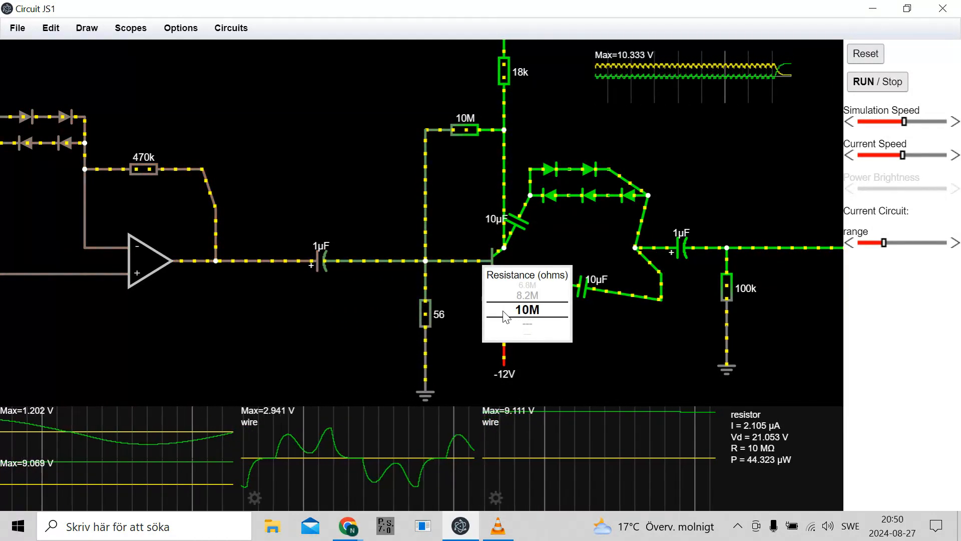
Set the transistor's collector resistor to 10M ohms.
scroll(508, 81, "up", 1)
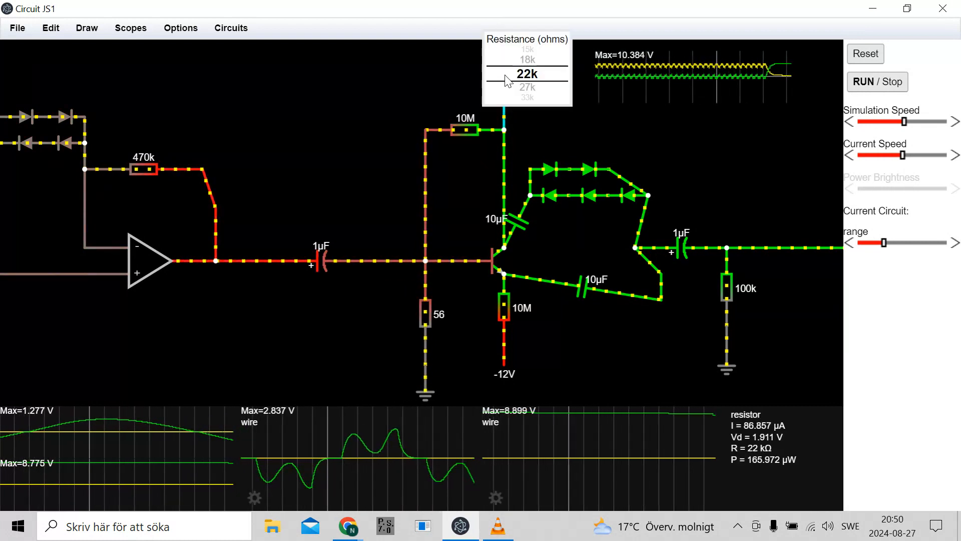
scroll(509, 81, "up", 16)
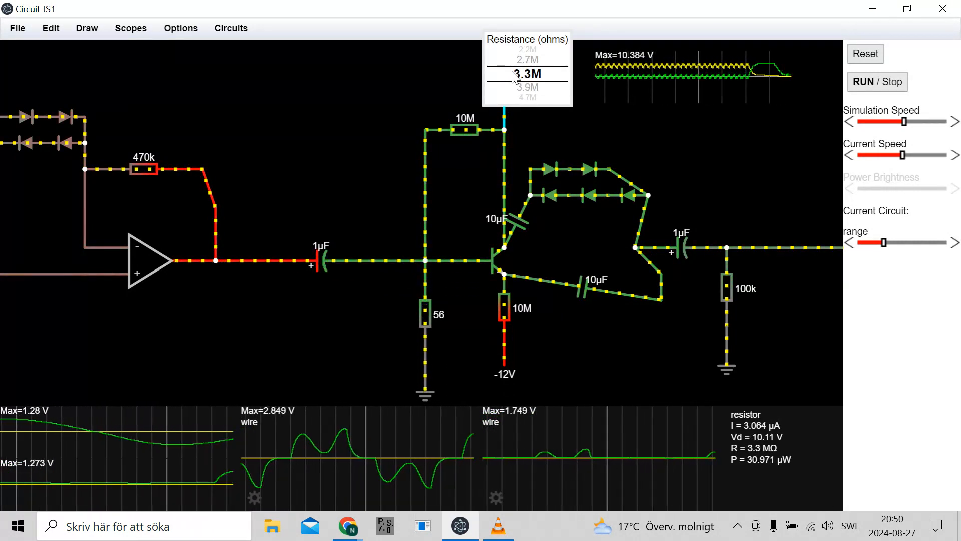
scroll(518, 78, "up", 3)
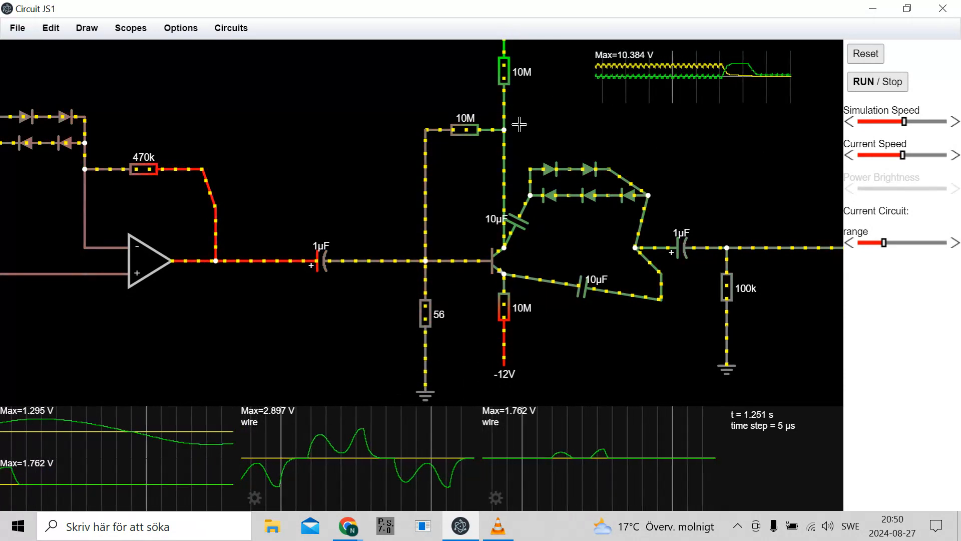
Try 1k ohms for the base-to-ground resistor, and settle on 150 ohms.
scroll(430, 315, "up", 3)
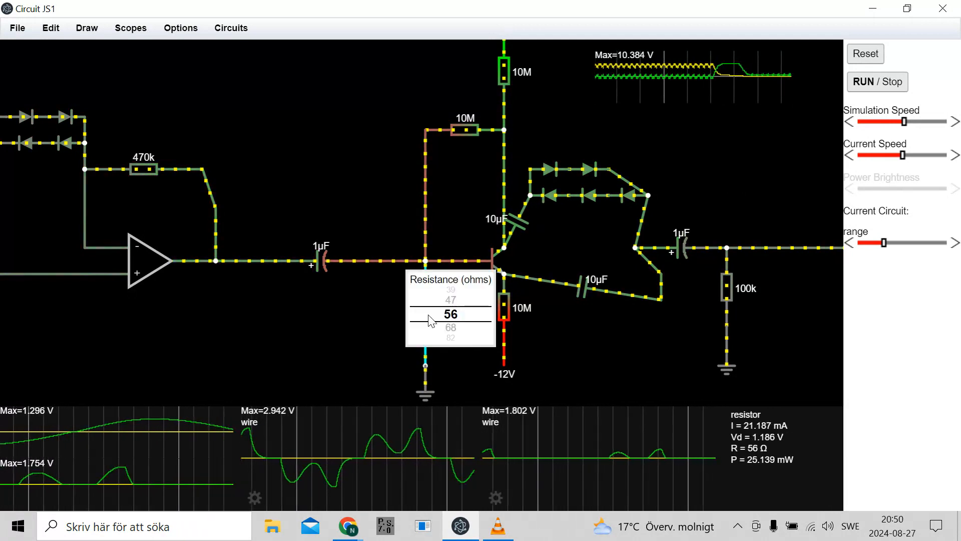
scroll(429, 316, "up", 5)
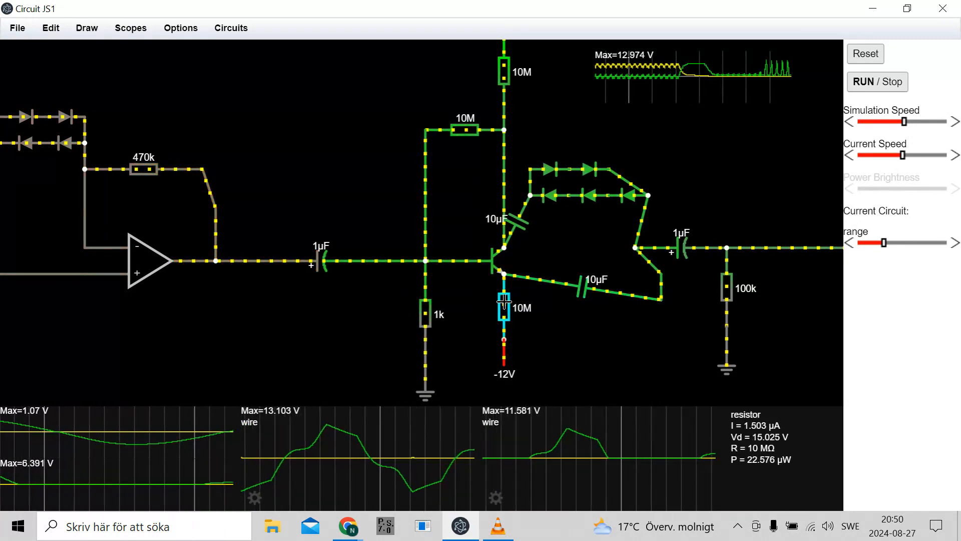
scroll(423, 314, "down", 7)
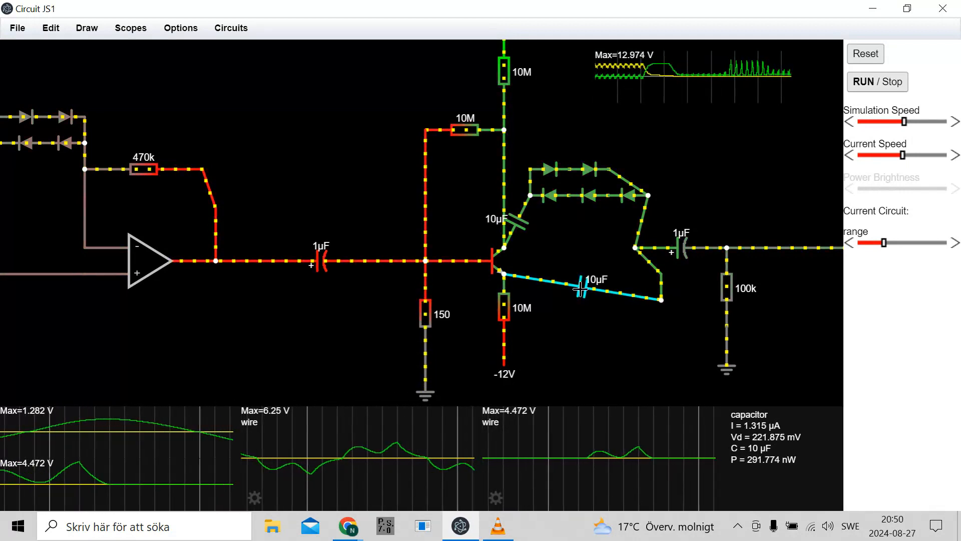
Set both the emitter and collector coupling capacitors to 1 µF.
scroll(592, 289, "down", 4)
scroll(594, 294, "down", 3)
scroll(595, 294, "down", 1)
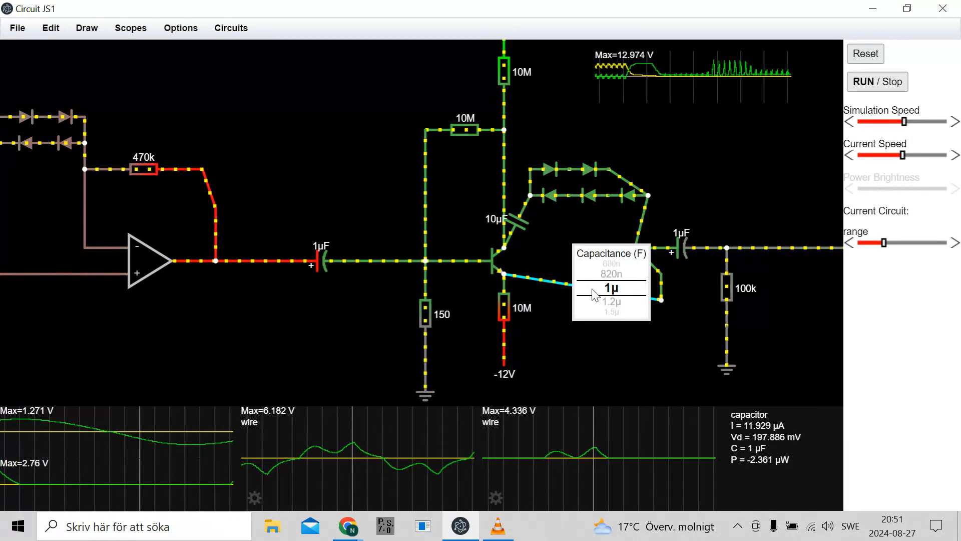
scroll(519, 225, "down", 1)
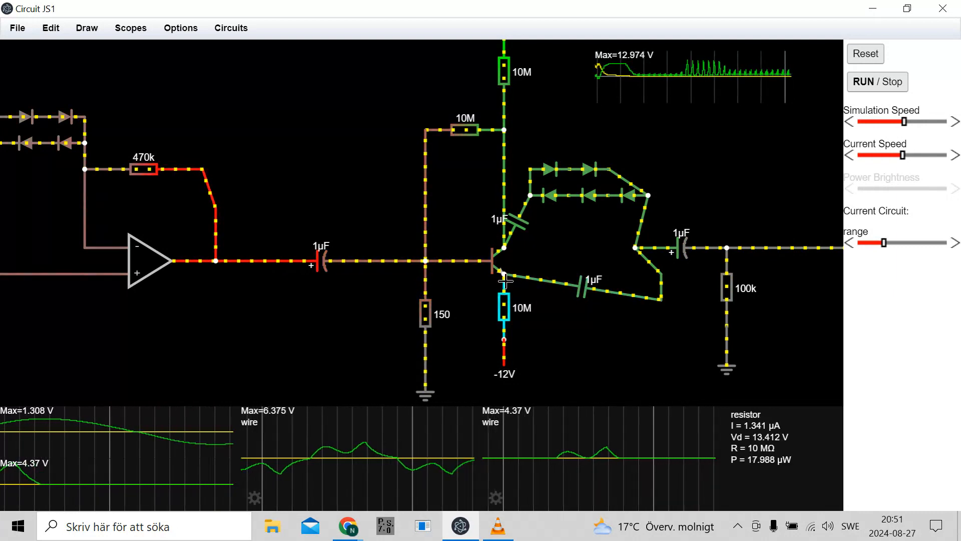
Lower the transistor's resistors to 1k ohms at the emitter, 1M ohms from base to collector, and 560 ohms at the collector.
scroll(504, 304, "up", 2)
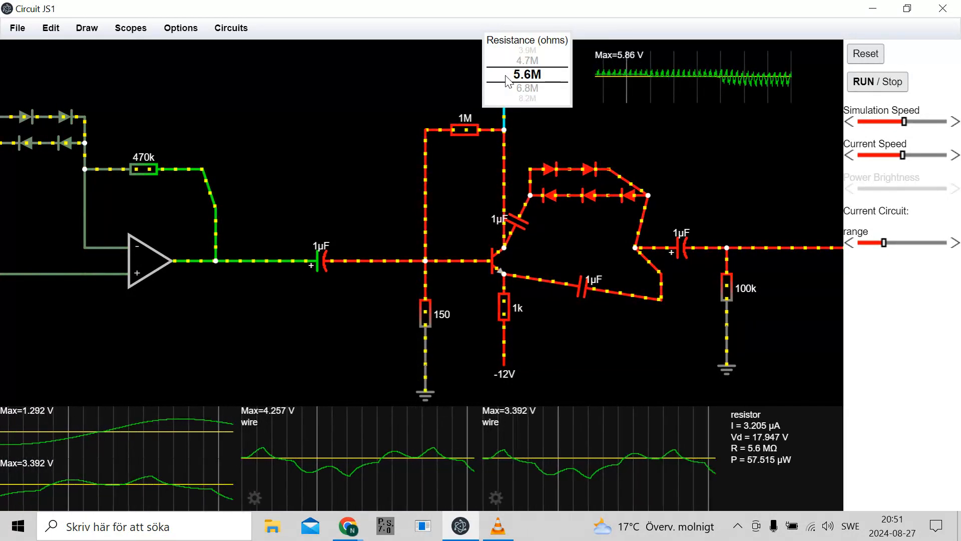
scroll(508, 82, "up", 13)
scroll(508, 82, "up", 11)
scroll(508, 83, "up", 5)
scroll(508, 83, "up", 2)
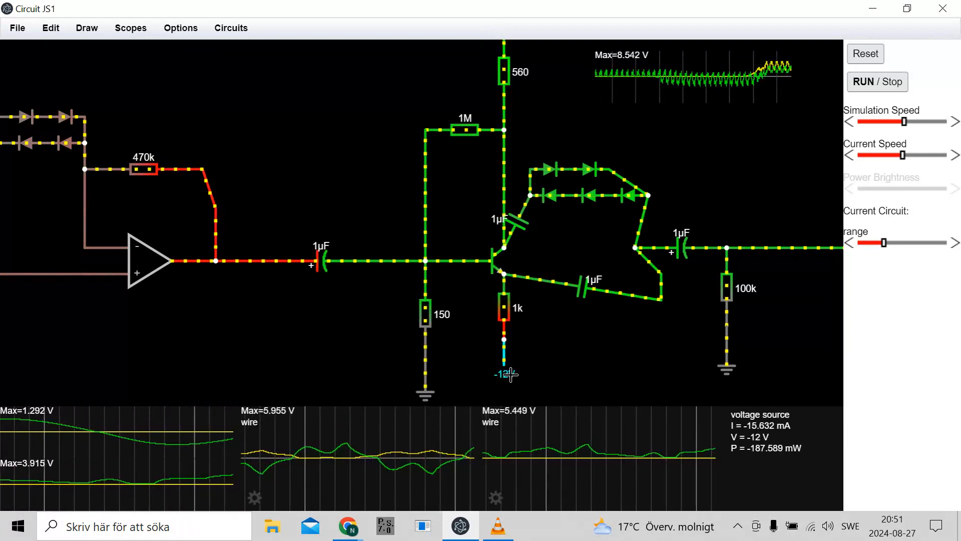
Reconnect the base resistor's lower end from ground to the -12 V node and set its resistance to 1.5k ohms.
left_click_drag(427, 394, 387, 394)
left_click_drag(421, 365, 500, 340)
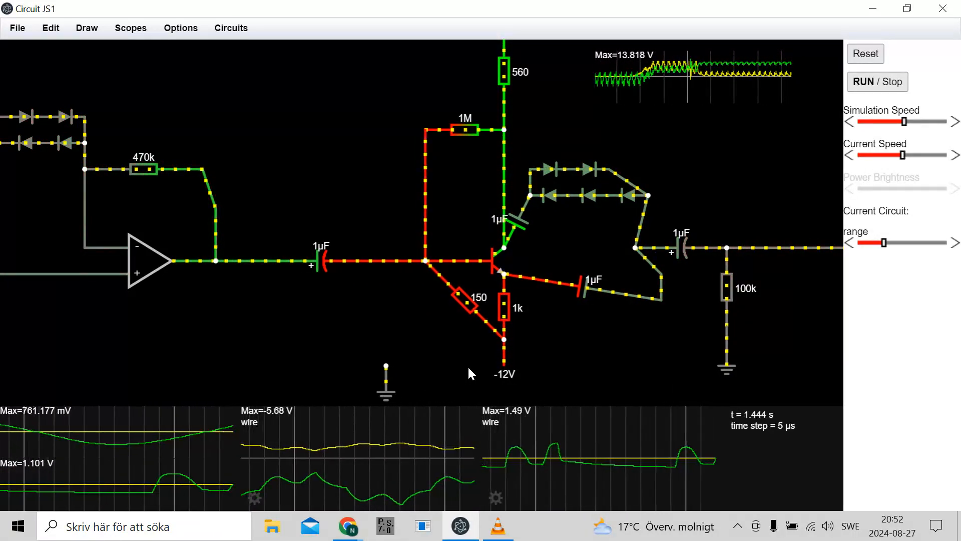
scroll(466, 311, "up", 1)
scroll(466, 311, "down", 13)
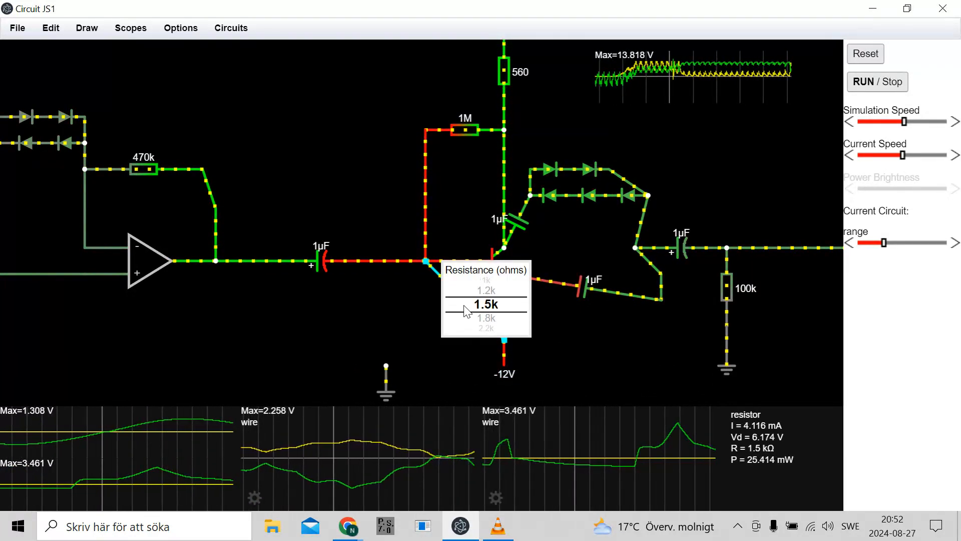
Try values up to 10M ohms for the resistor between the transistor's base and the -12 V node, and undo the resistance change.
scroll(466, 310, "down", 9)
scroll(466, 310, "down", 16)
scroll(465, 313, "down", 20)
scroll(464, 312, "down", 1)
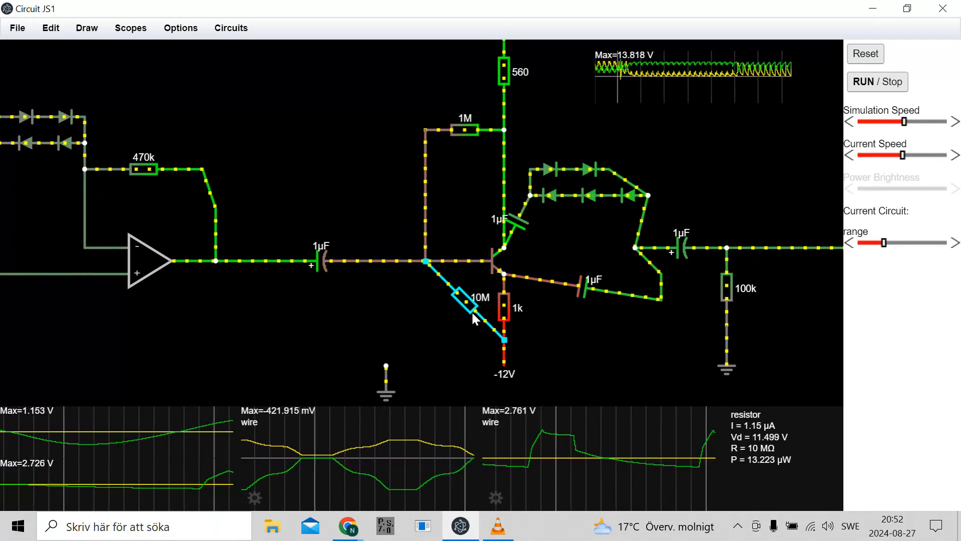
key("ctrl+z")
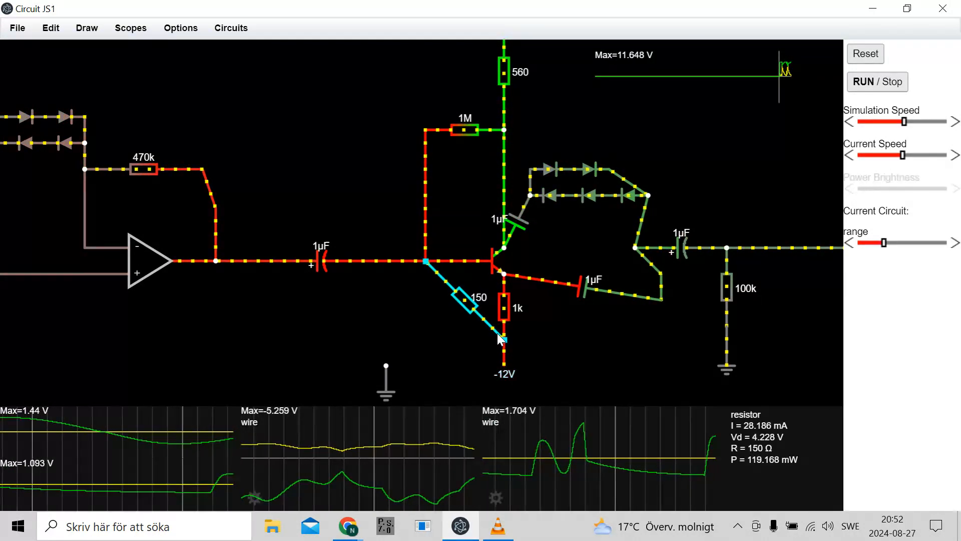
Reconnect the 150-ohm base resistor's lower end from the -12 V node to the spare ground, keeping its upper end on the base.
left_click_drag(483, 316, 434, 338)
left_click_drag(464, 366, 386, 367)
left_click_drag(386, 287, 425, 261)
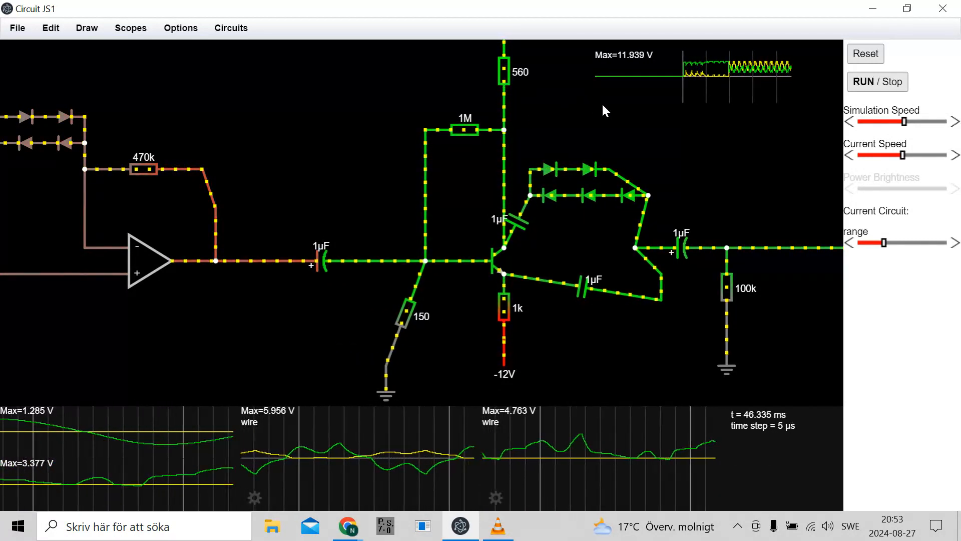
mouse_move(679, 245)
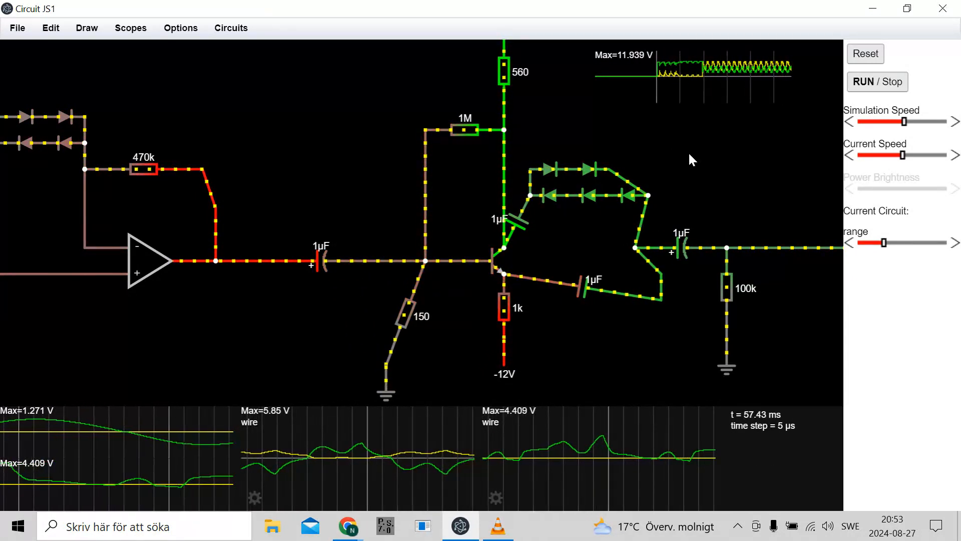
Remove the first op-amp buffer and wire the RC filter output straight to the line feeding the next op-amp's non-inverting input.
left_click_drag(690, 154, 693, 177)
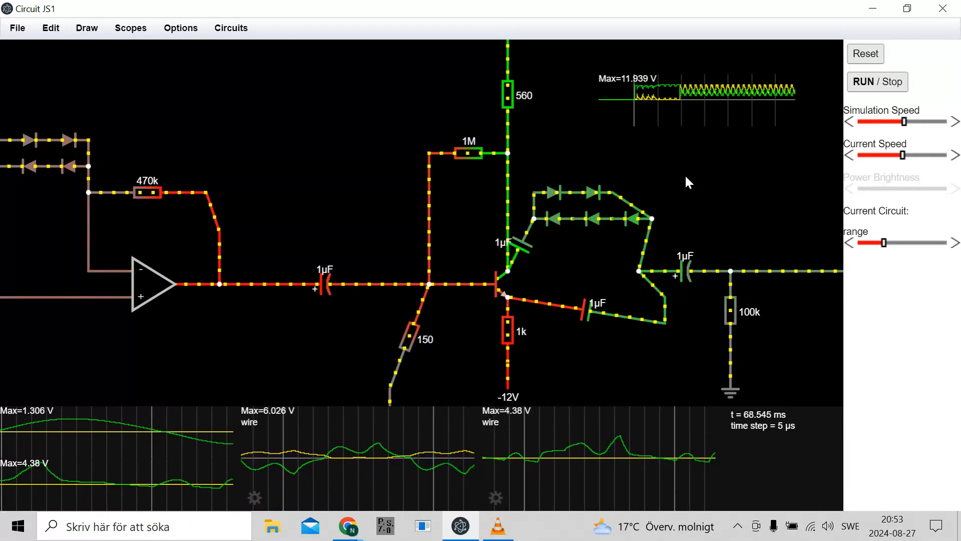
left_click_drag(281, 207, 657, 181)
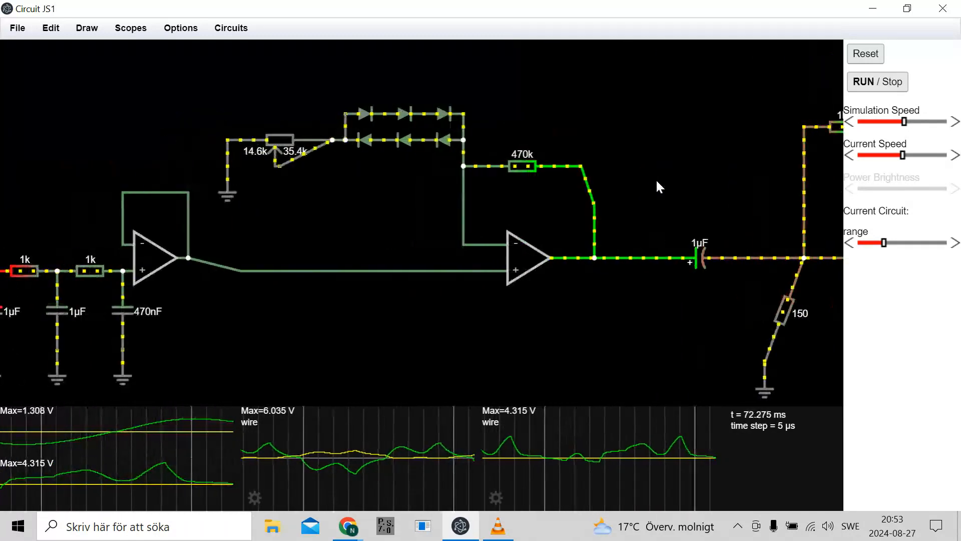
left_click_drag(191, 312, 467, 306)
left_click(443, 251)
key("ctrl+x")
key("ctrl+v")
left_click_drag(461, 190, 399, 265)
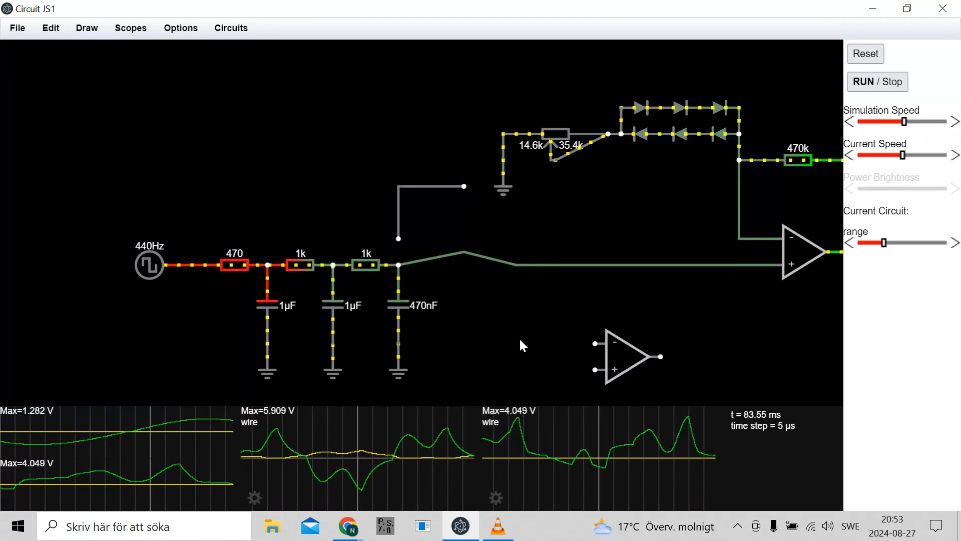
right_click(631, 358)
left_click(641, 415)
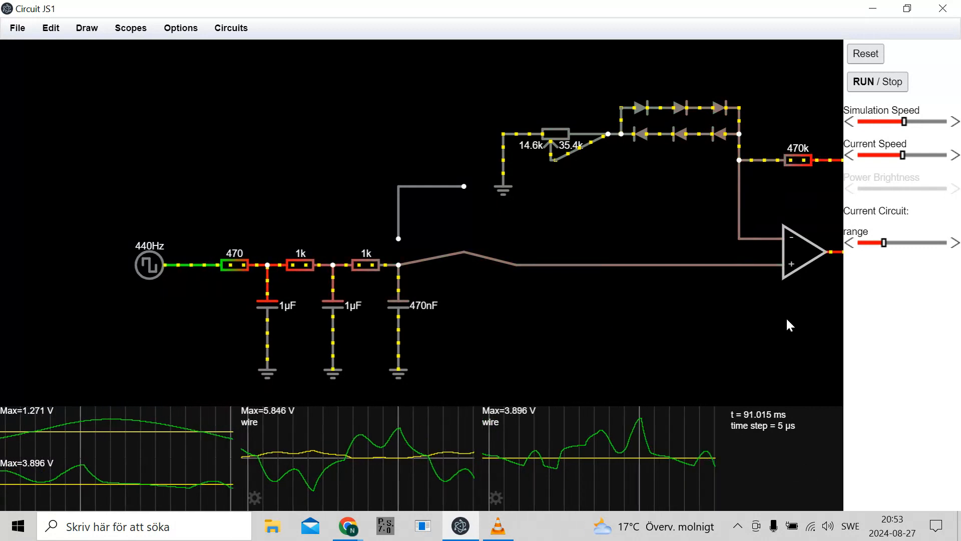
Move the output capacitor and 100k resistor away and insert an op-amp wired as a voltage follower between the clipping node and output capacitor.
left_click_drag(785, 327, 307, 318)
left_click_drag(768, 339, 362, 346)
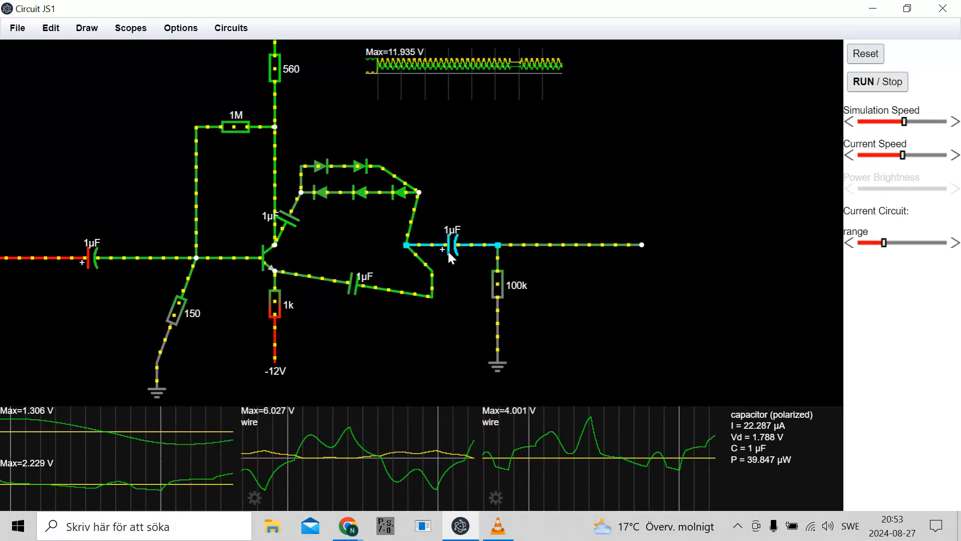
left_click_drag(675, 364, 674, 245)
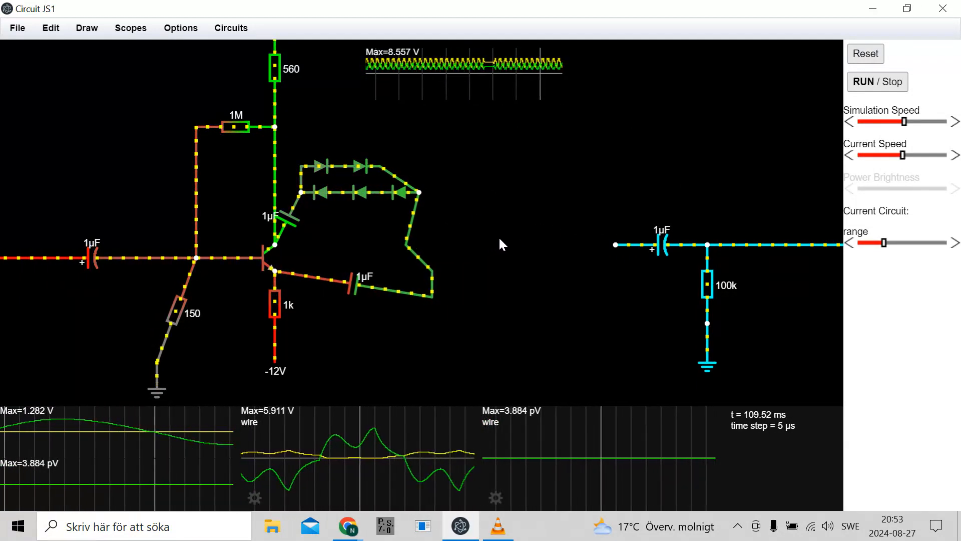
key("a")
left_click(515, 234)
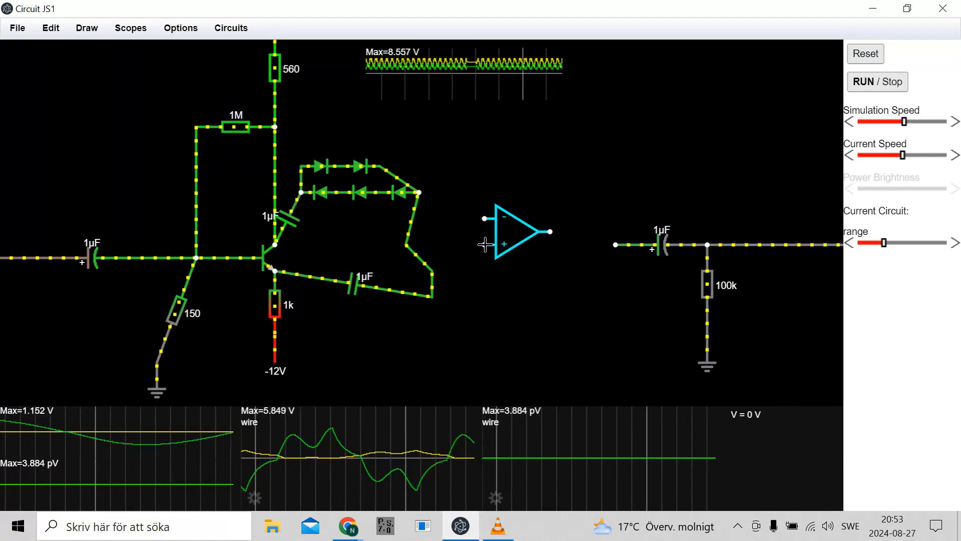
left_click_drag(485, 219, 487, 174)
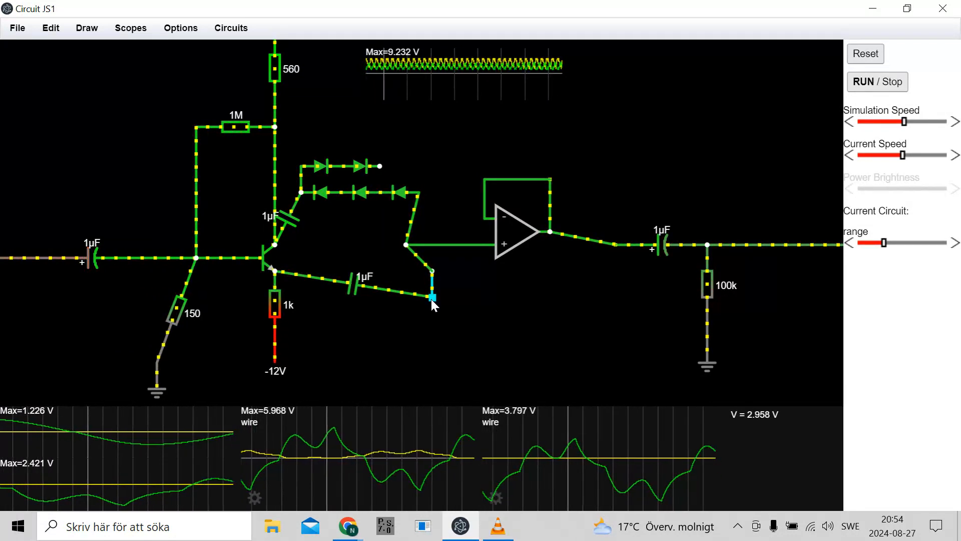
Disconnect the emitter coupling capacitor from the clipping node by removing the link between them, and set the emitter resistor to 10k ohms.
key("Delete")
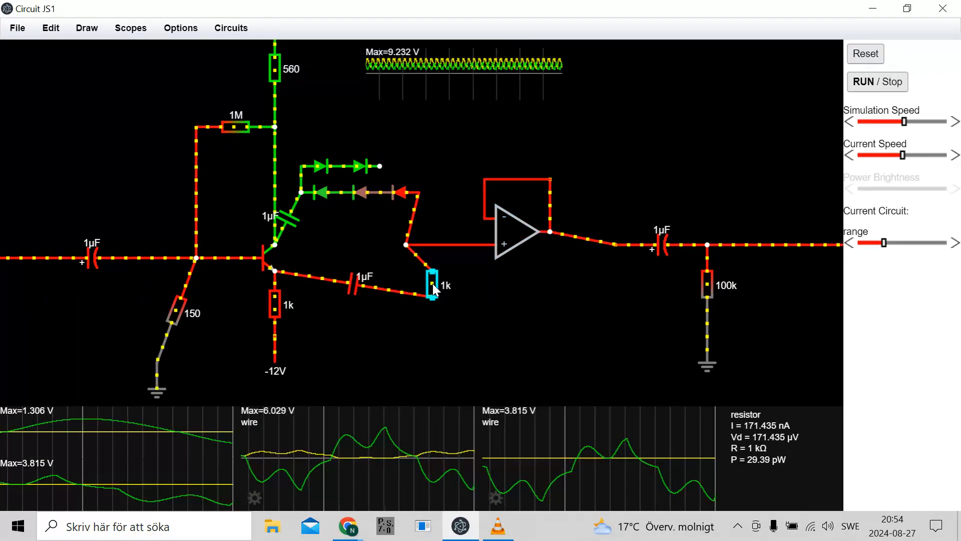
key("Delete")
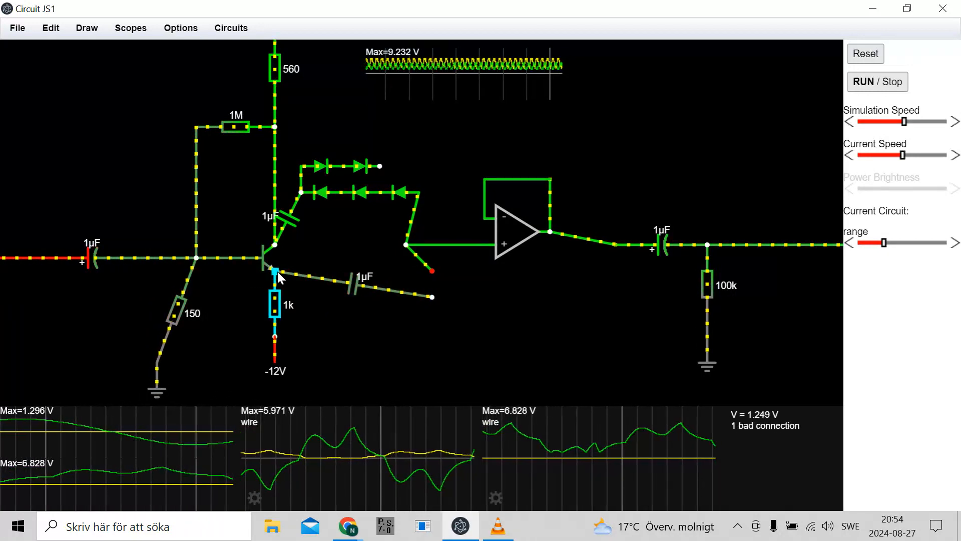
scroll(273, 301, "down", 5)
scroll(275, 306, "down", 7)
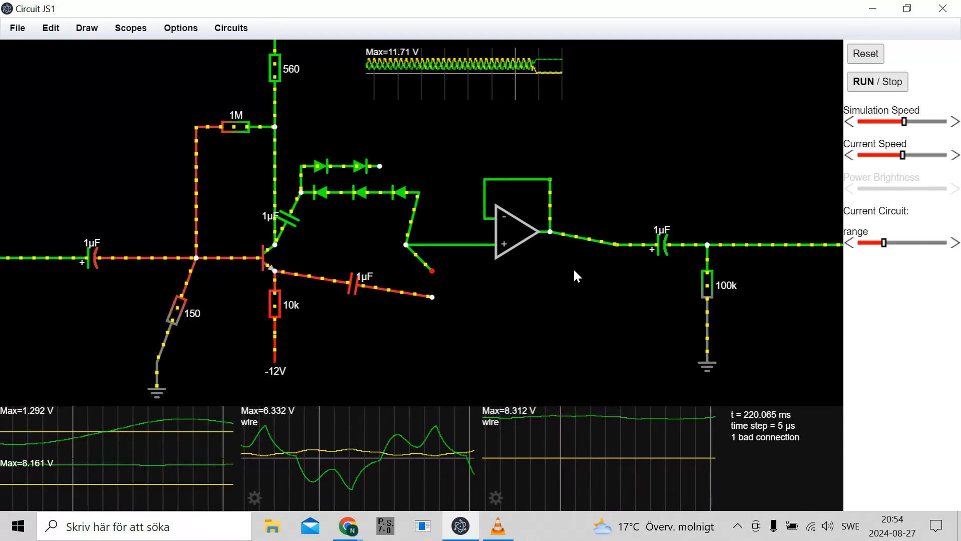
Move the 100k resistor and its ground to the emitter coupling capacitor's free end, and reconnect the clipping node's wire there.
left_click_drag(708, 285, 413, 353)
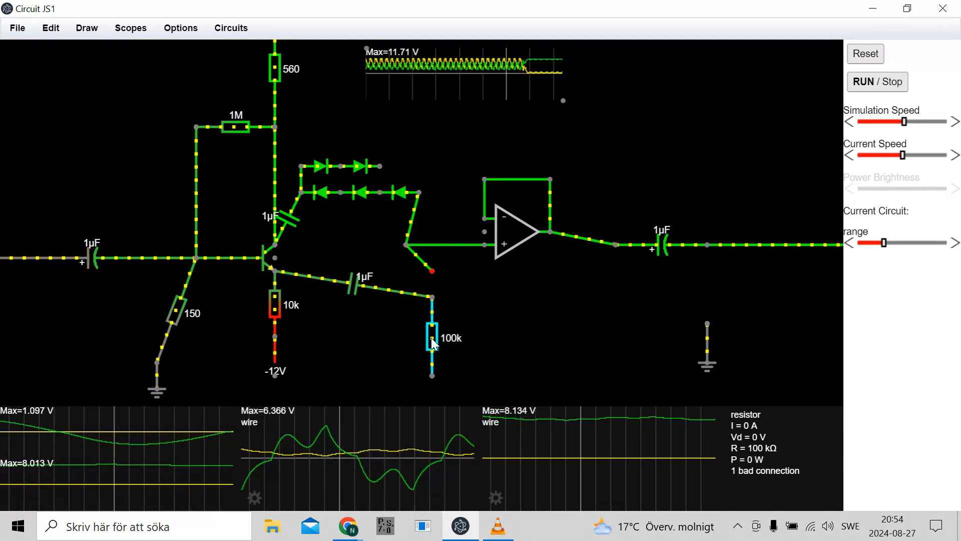
left_click_drag(713, 350, 428, 402)
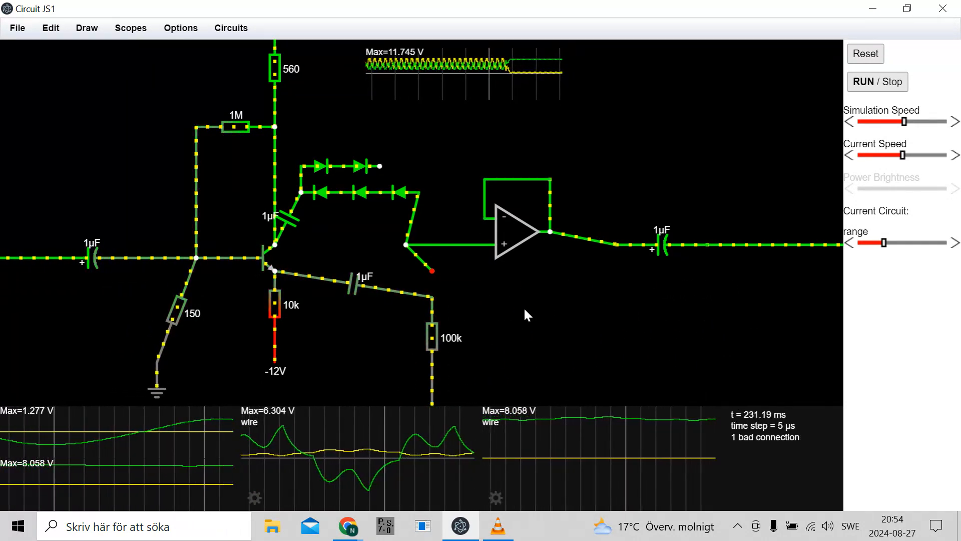
left_click_drag(432, 270, 432, 298)
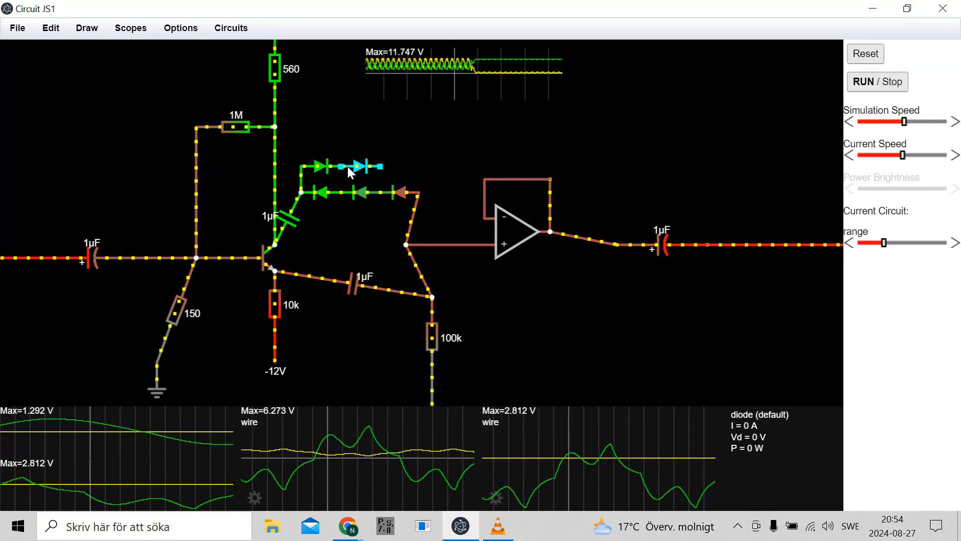
Shorten the two diodes in the upper clipping branch and duplicate the pair twice to make six in series.
left_click_drag(334, 167, 357, 166)
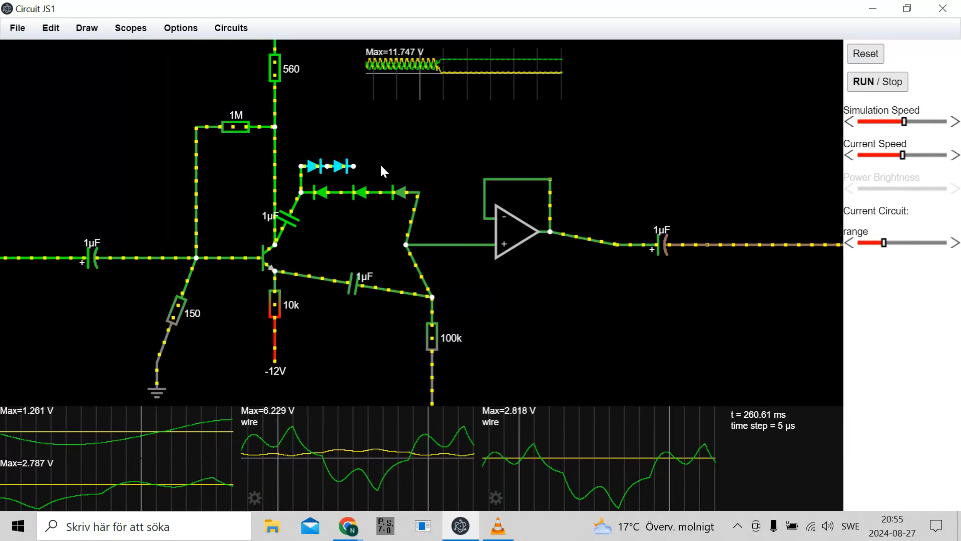
key("ctrl+d")
key("ctrl+d")
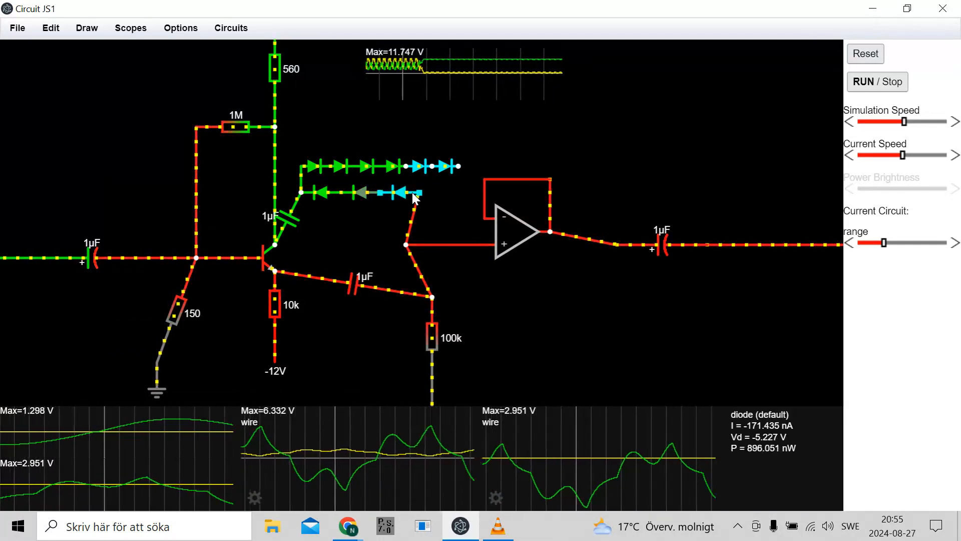
Shorten and close up the three diodes of the lower clipping branch, and put the displaced diode pair back on the upper branch.
left_click_drag(341, 192, 304, 192)
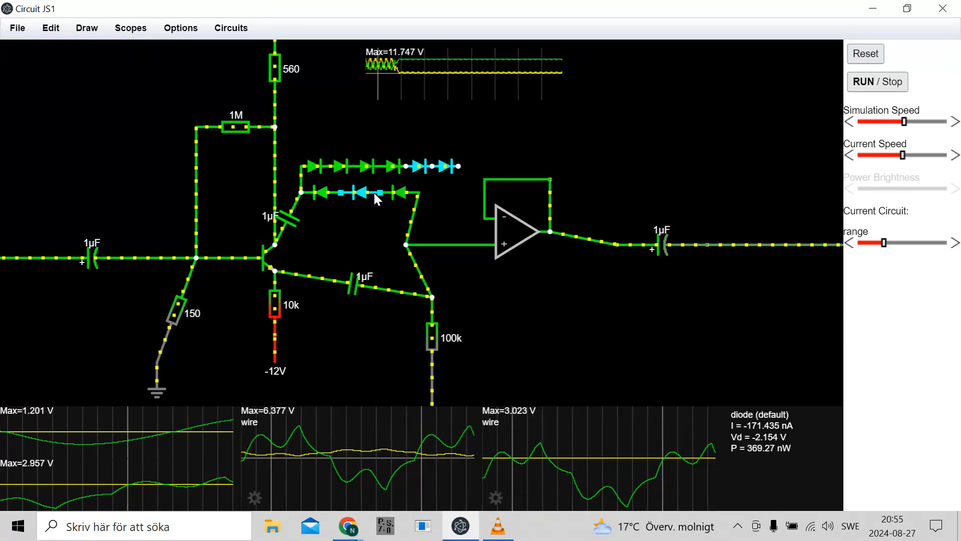
left_click_drag(378, 193, 353, 204)
left_click(362, 223)
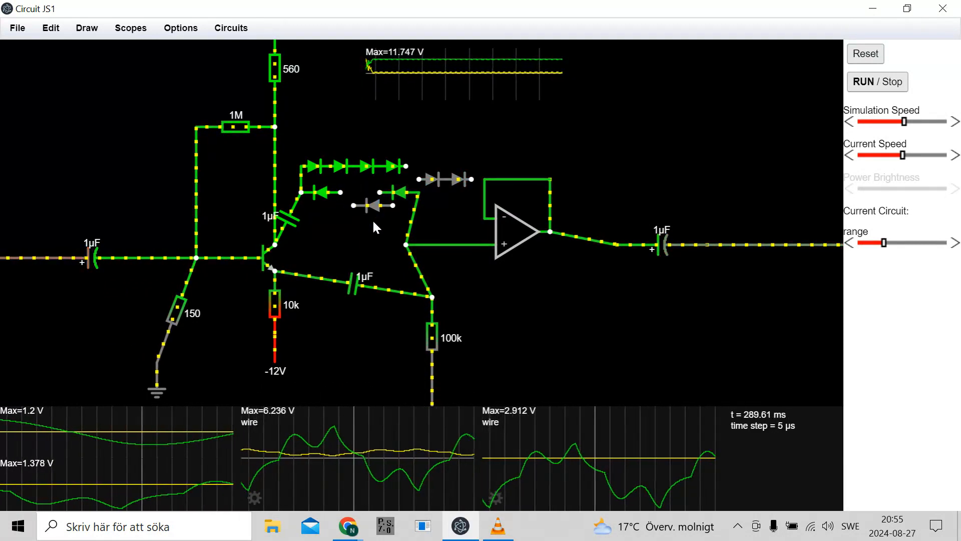
left_click_drag(368, 211, 365, 195)
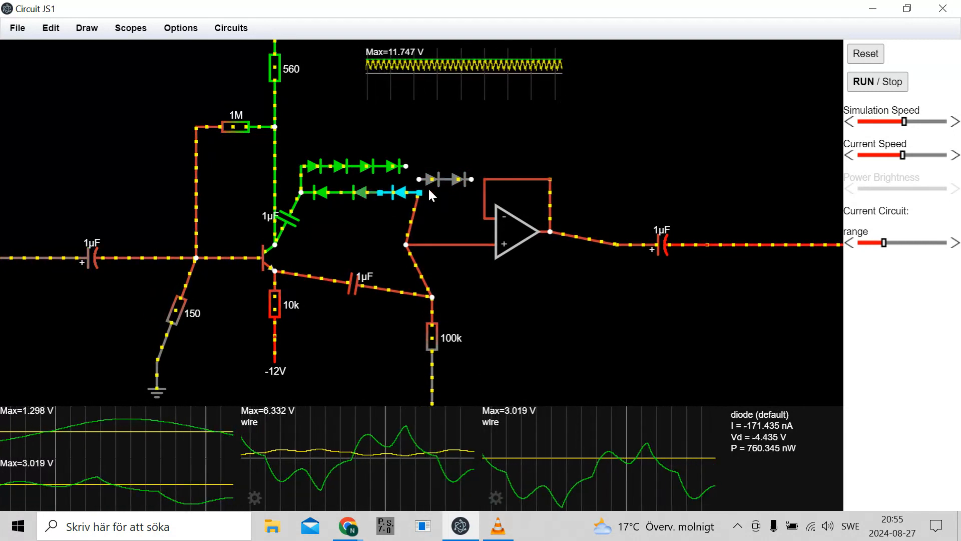
mouse_move(431, 181)
left_mouse_down()
mouse_move(424, 169)
mouse_move(443, 167)
left_mouse_up()
left_click_drag(407, 194, 371, 210)
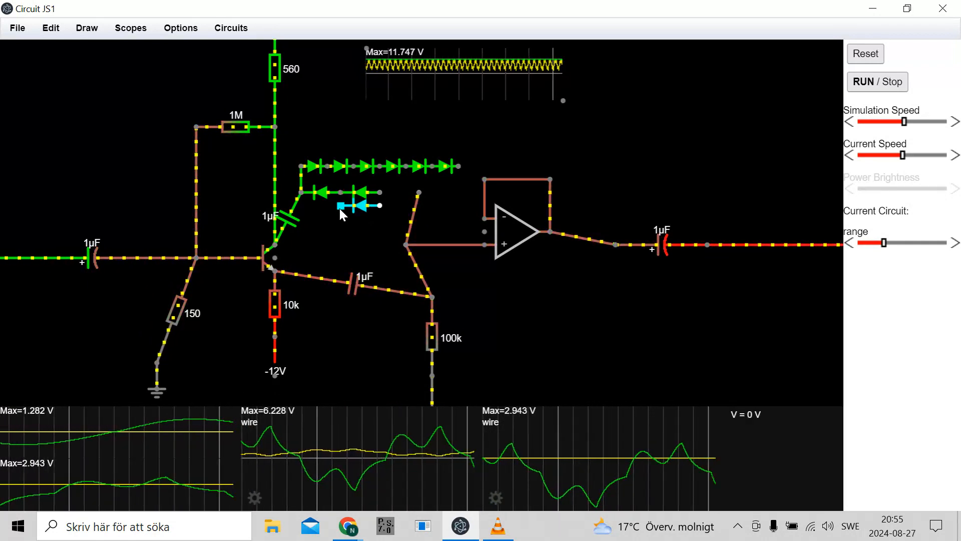
left_click_drag(335, 194, 383, 195)
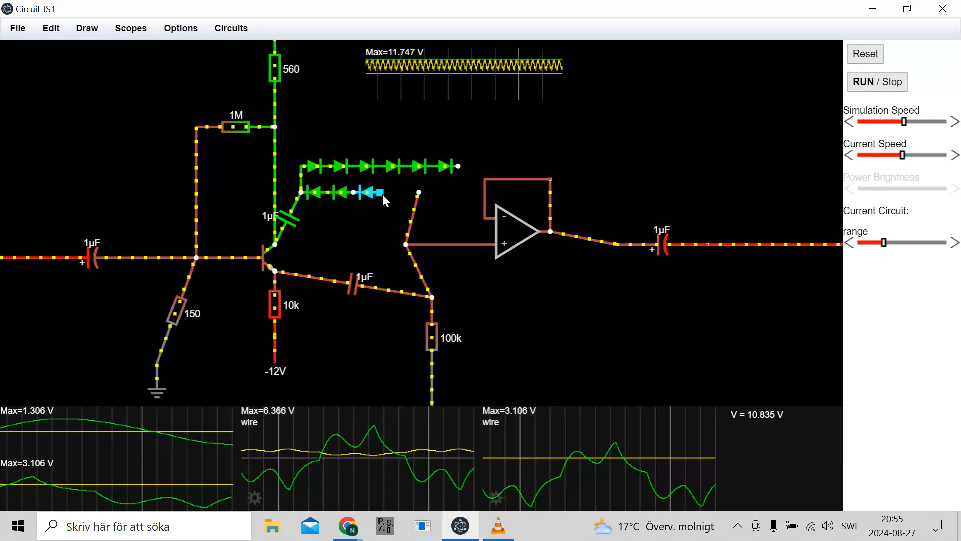
Extend the lower clipping branch to four diodes and wire both branch ends together to the clipping node.
left_click_drag(382, 194, 461, 171)
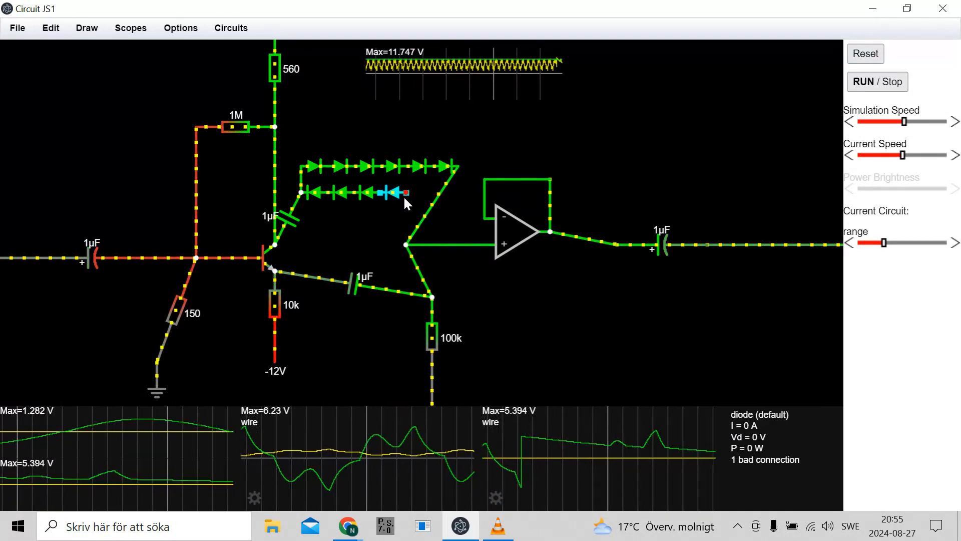
key("w")
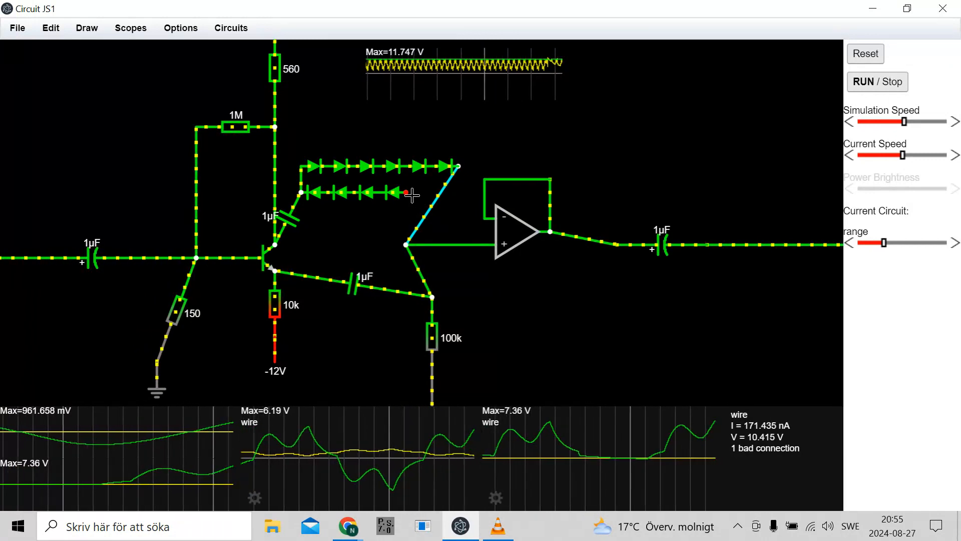
left_click_drag(407, 192, 458, 172)
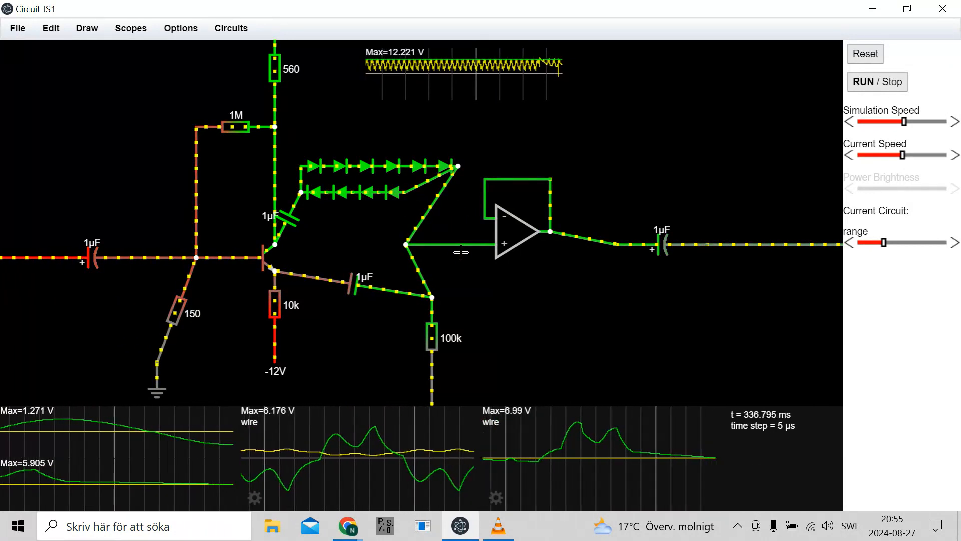
mouse_move(683, 468)
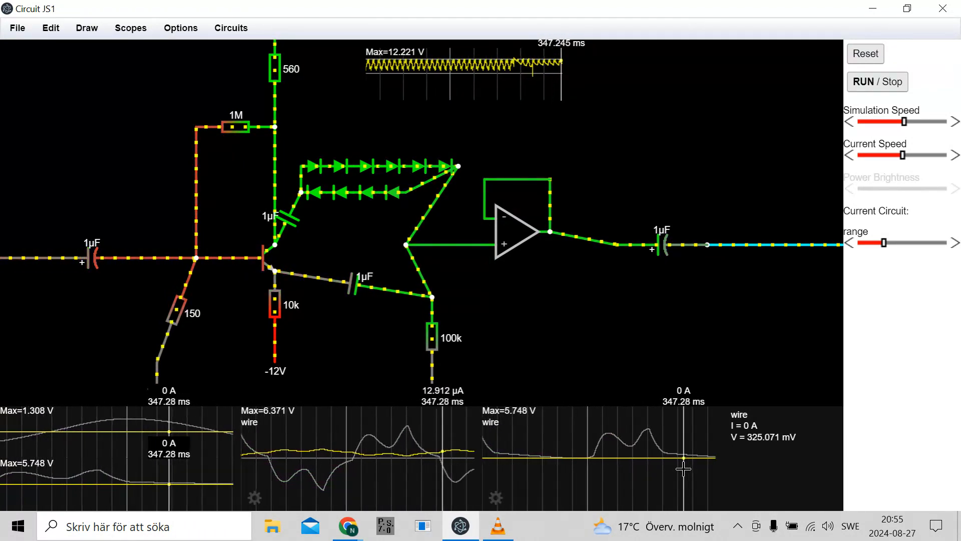
Replace the ground below the 100k resistor at the clipping node with a -12 V supply, and set that resistor to 22k ohms.
left_click_drag(594, 371, 601, 272)
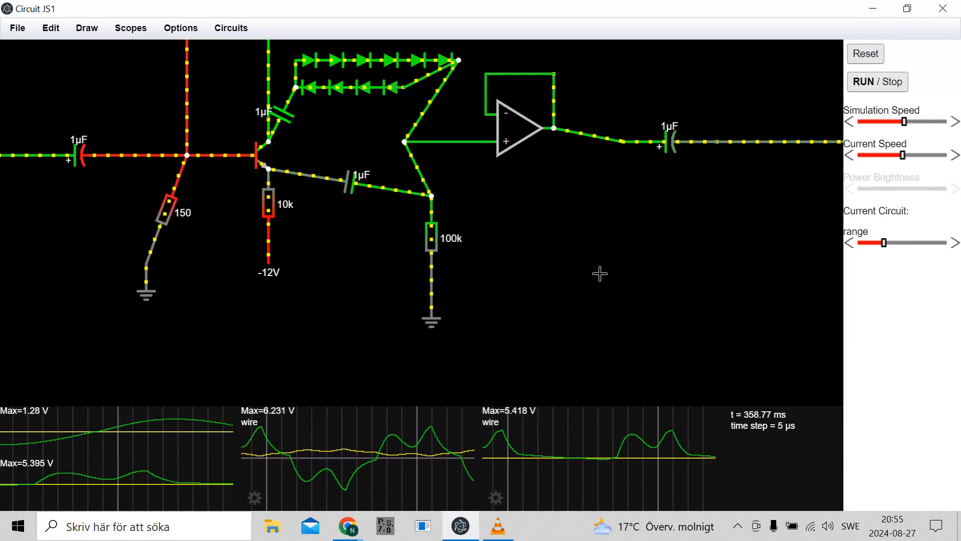
mouse_move(430, 321)
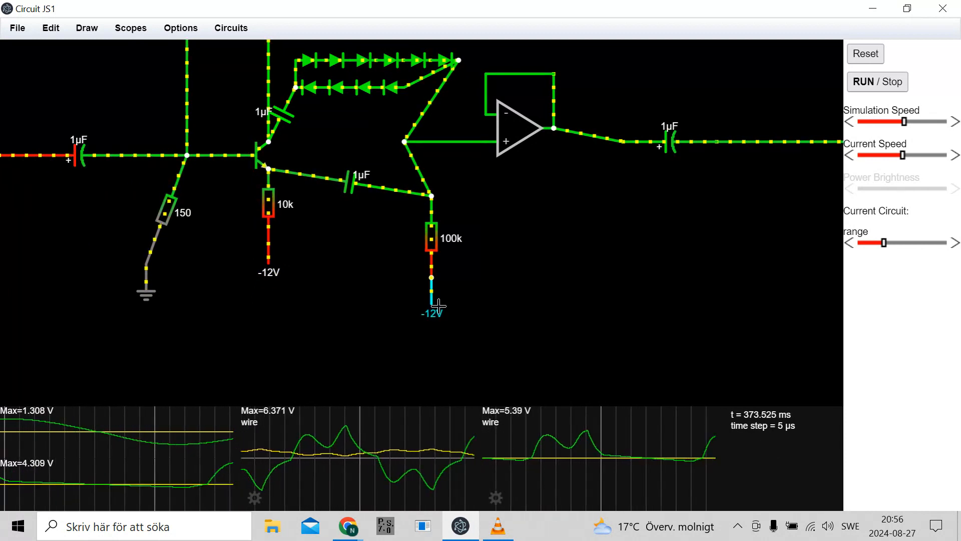
scroll(427, 239, "down", 1)
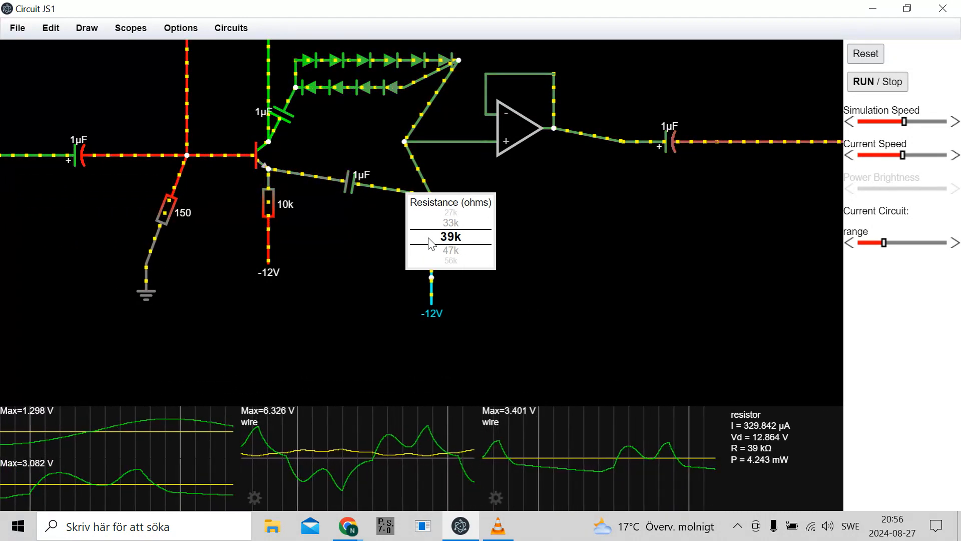
scroll(431, 244, "up", 1)
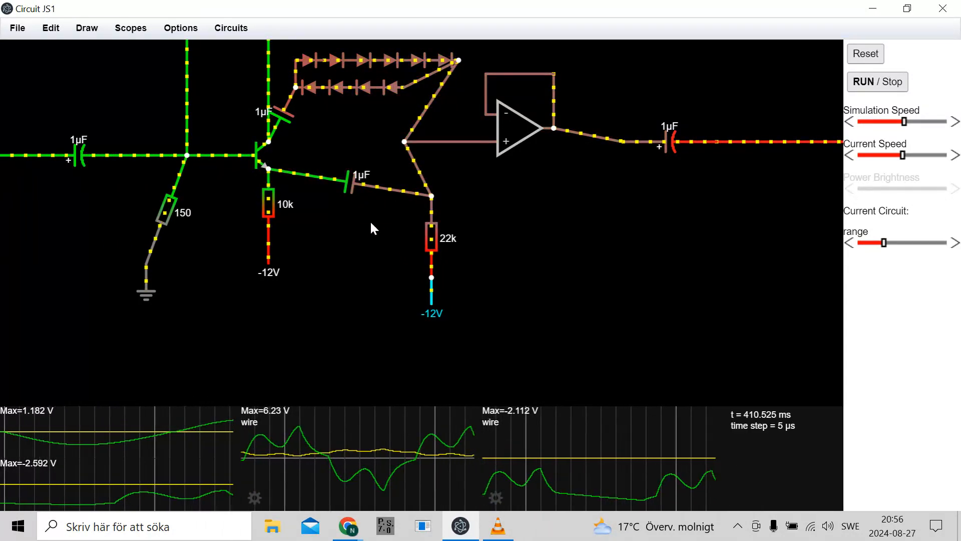
Move the emitter coupling capacitor out of the circuit and connect the 22k resistor between the emitter and the clipping node instead.
left_click_drag(341, 182, 556, 221)
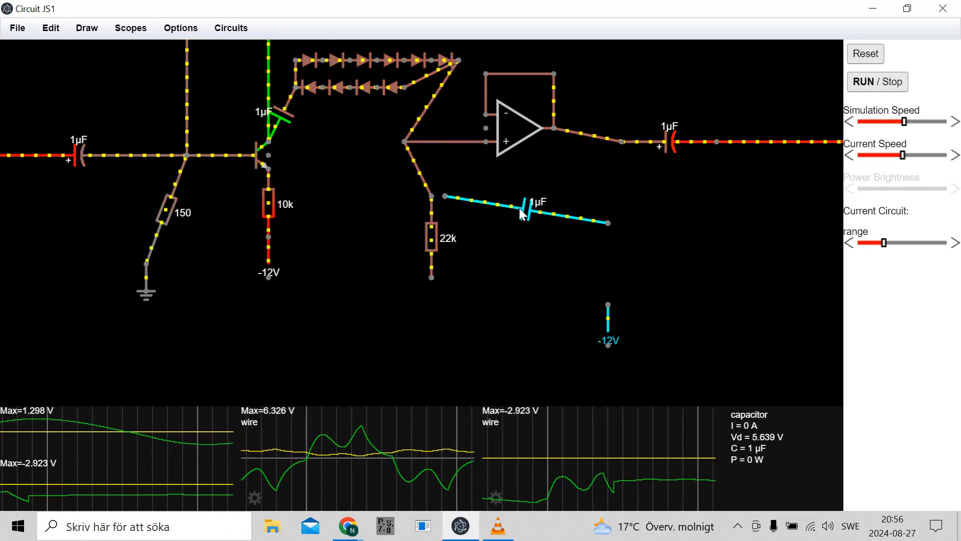
left_click_drag(586, 331, 268, 169)
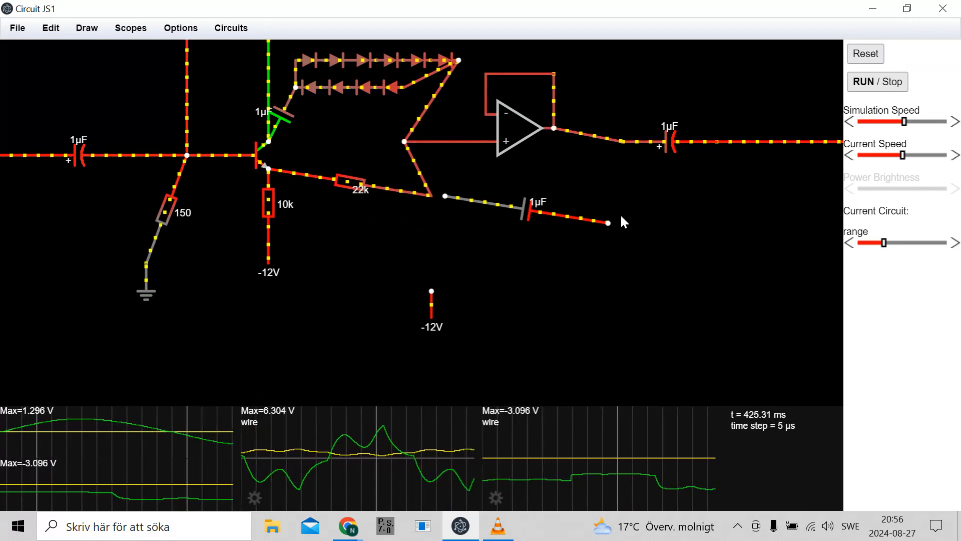
Connect the loose 1 µF capacitor between the clipping node and the -12 V supply, and set the 22k emitter resistor to 1k ohms.
left_click_drag(607, 223, 431, 292)
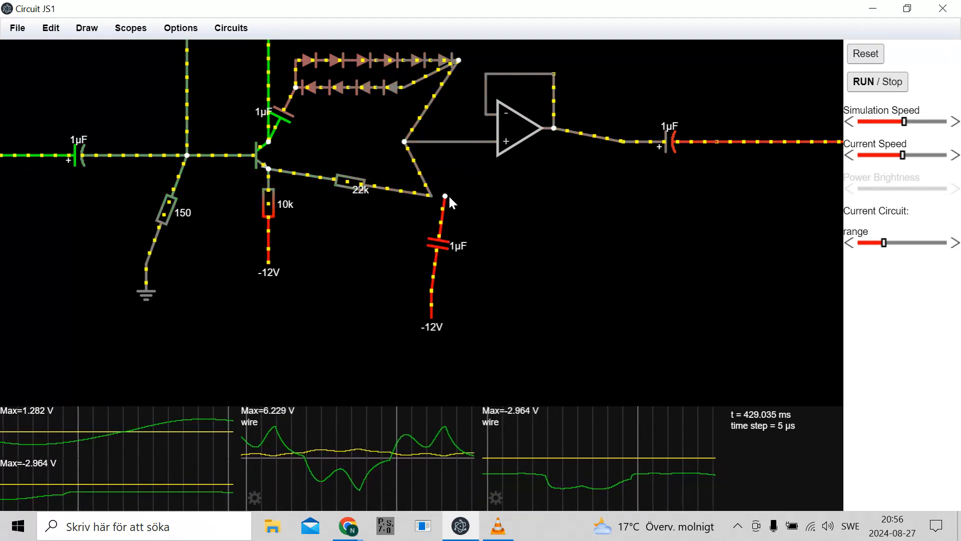
left_click_drag(448, 196, 434, 198)
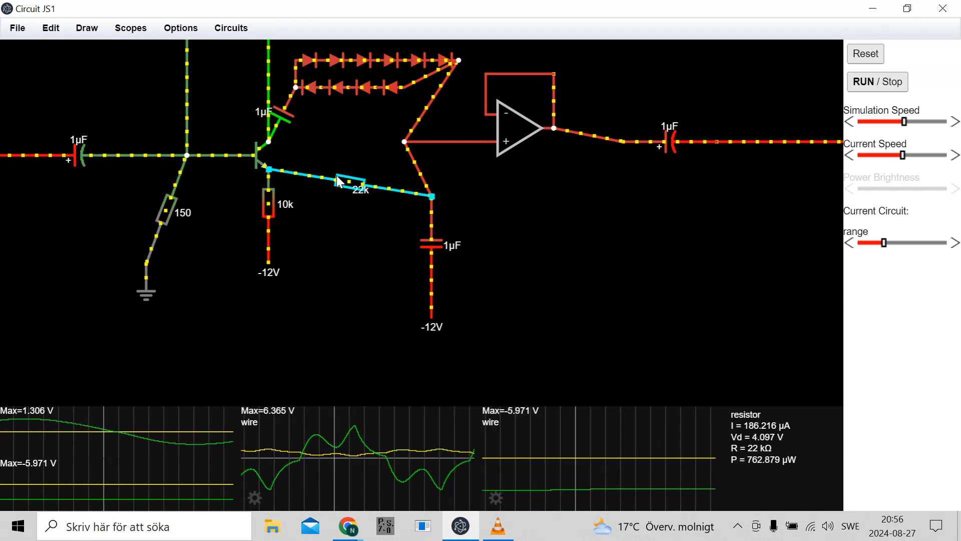
scroll(339, 178, "down", 10)
scroll(342, 186, "down", 4)
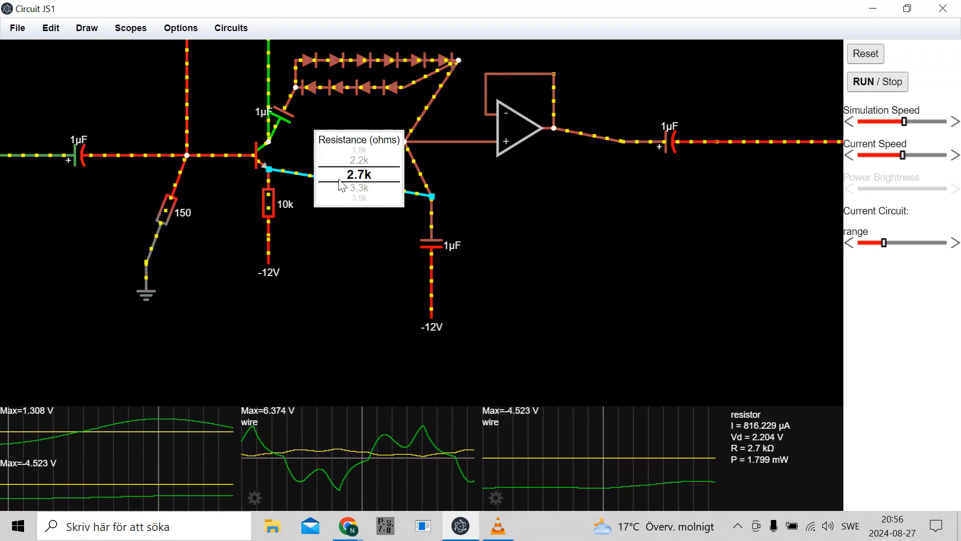
scroll(340, 184, "down", 2)
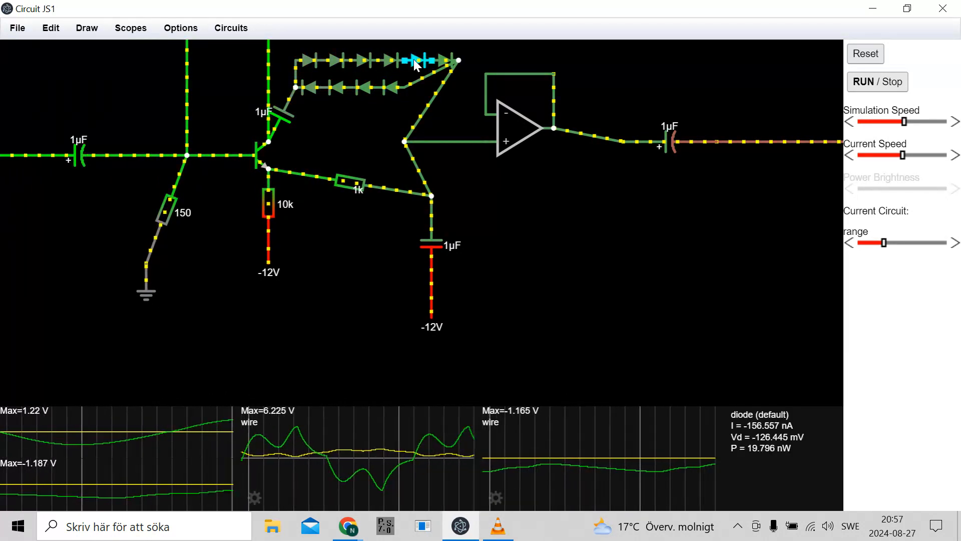
Delete the second-last diode of the upper branch and close the gap, and replace the capacitor's -12 V supply with a ground.
key("Delete")
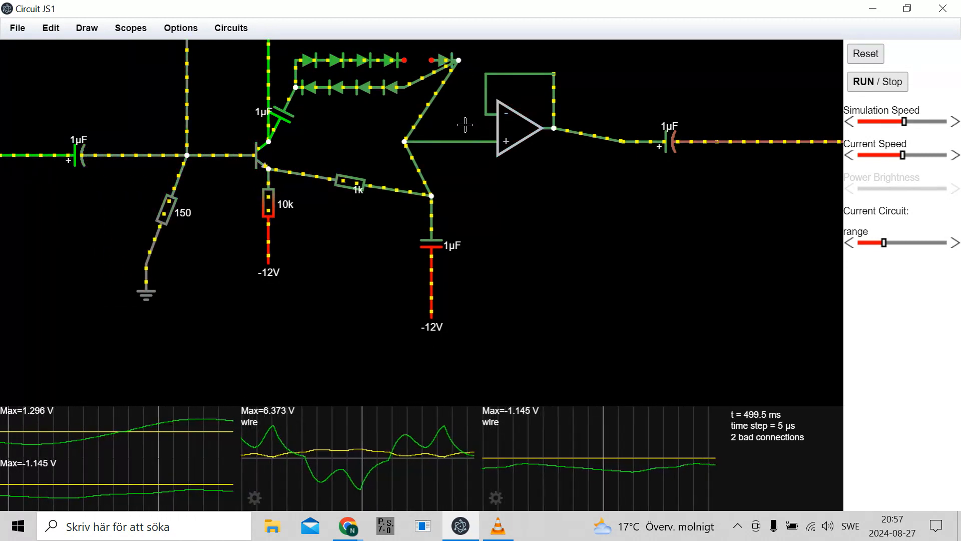
left_click_drag(431, 61, 405, 59)
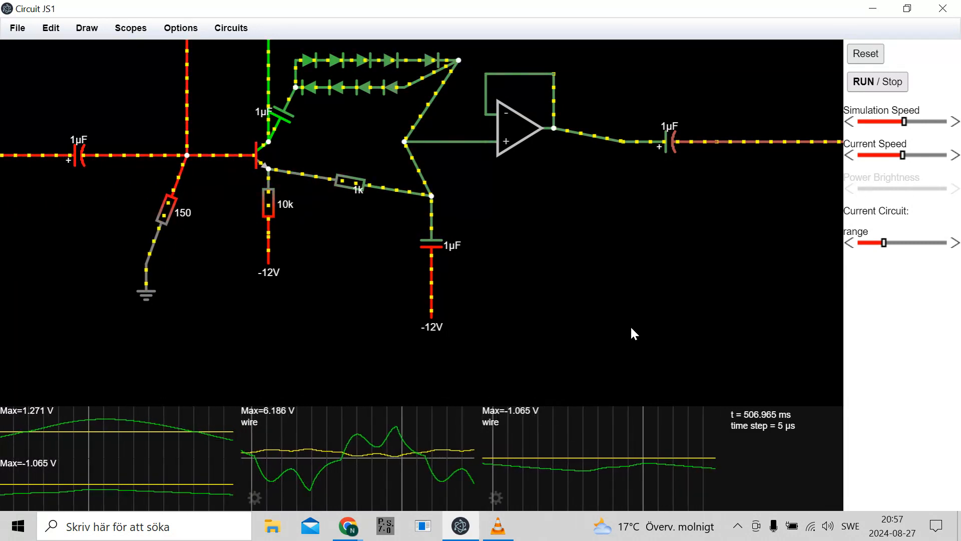
left_click_drag(434, 320, 503, 323)
left_click_drag(429, 291, 431, 319)
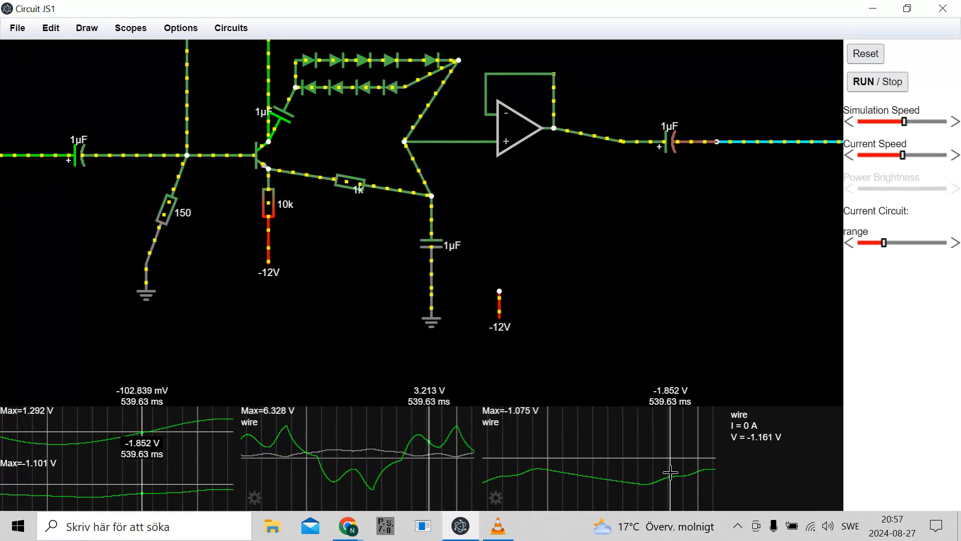
Add a scope for the collector wire and stop the simulation.
right_click(267, 78)
left_click(310, 100)
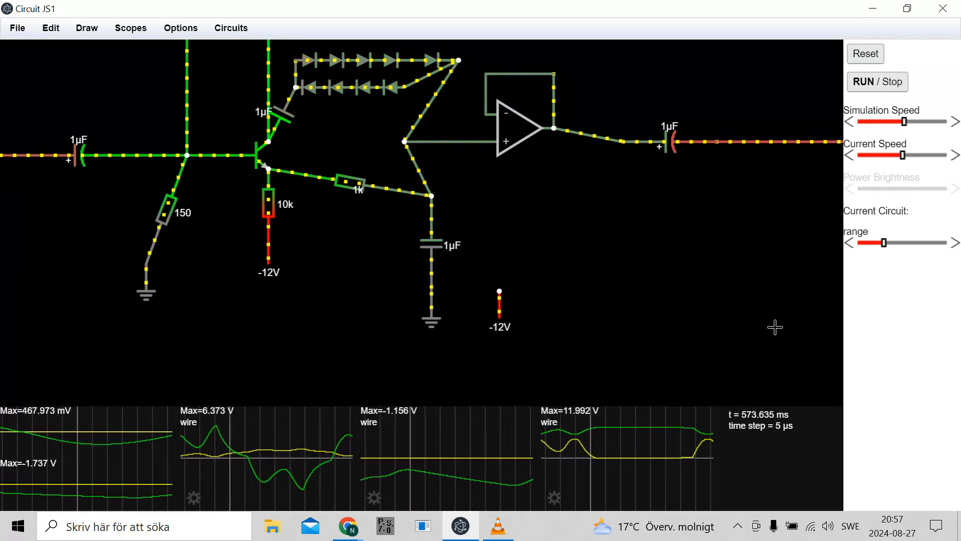
left_click(873, 85)
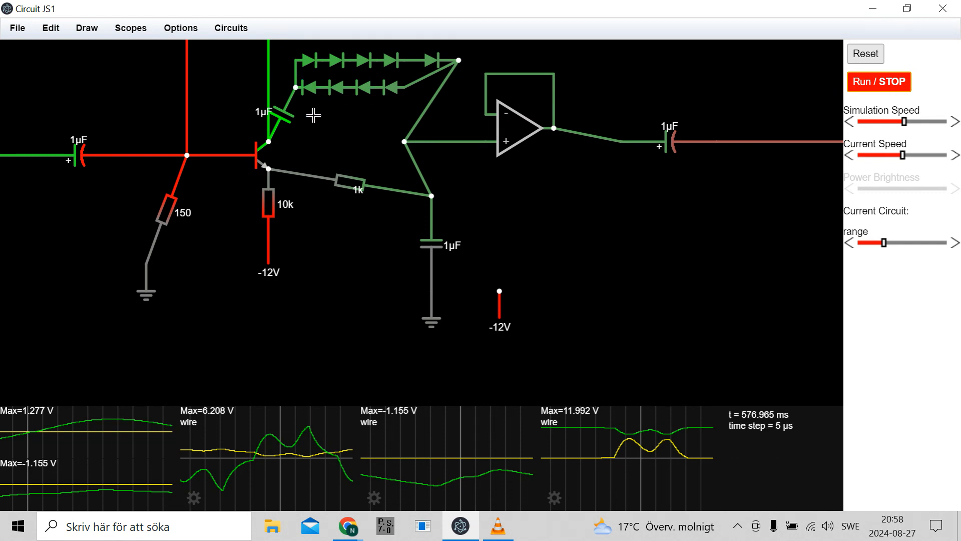
Place a text label reading "2.8v resistans expo" below the lower diode branch.
left_click_drag(313, 107, 330, 119)
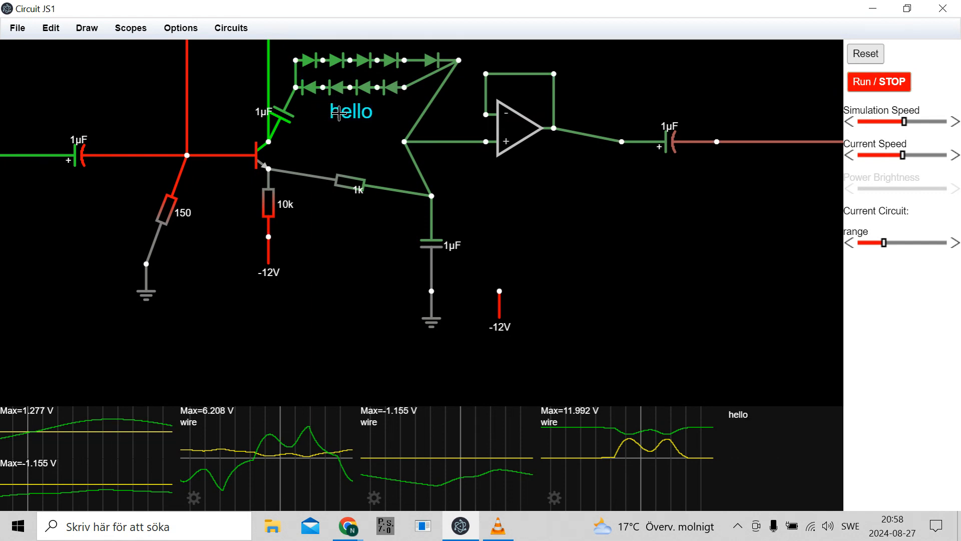
double_click(338, 114)
double_click(396, 219)
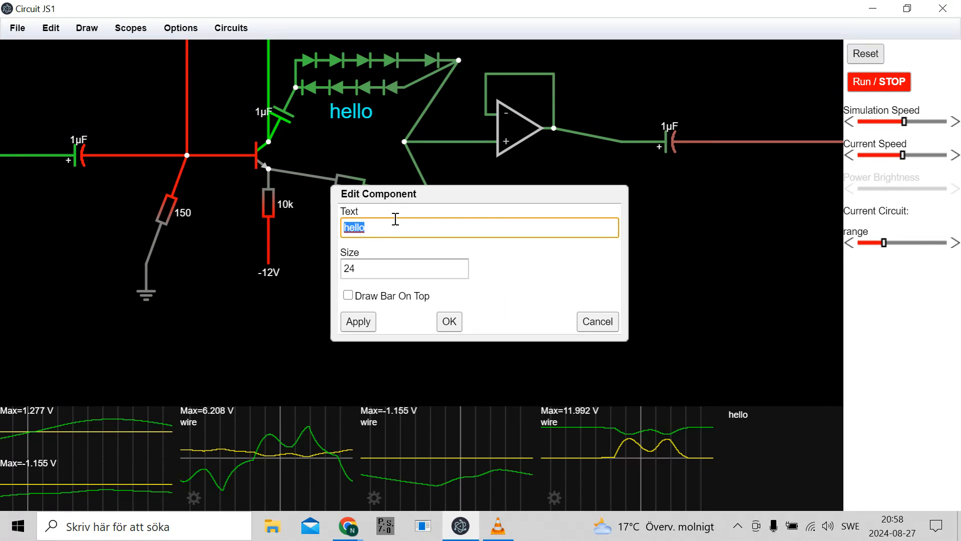
type("2.8v resistans exzpxo")
key("BackSpace")
left_click(429, 230)
key("BackSpace")
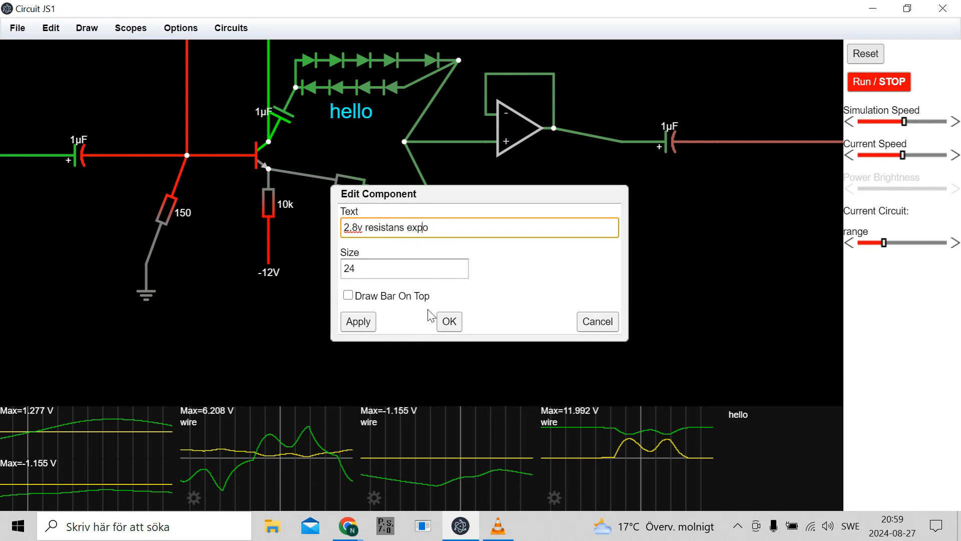
left_click(450, 322)
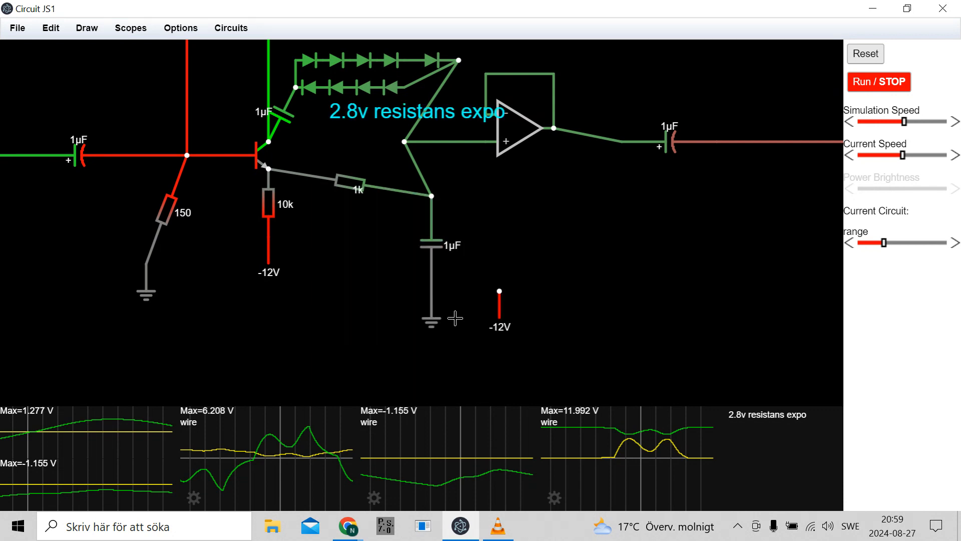
Move the text label clear of the op-amp, closer to the collector capacitor, and set its size to 12.
left_click_drag(391, 110, 370, 112)
double_click(371, 113)
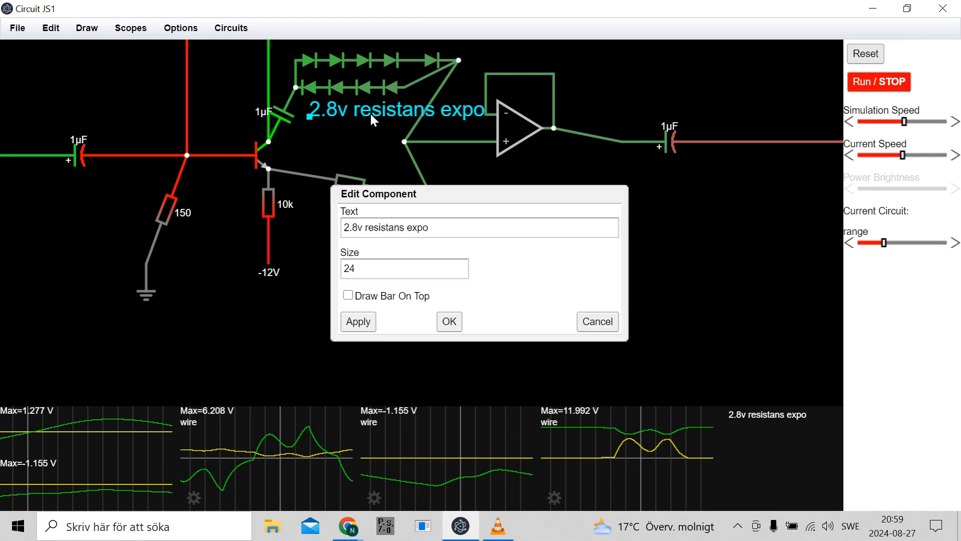
left_click_drag(356, 269, 342, 269)
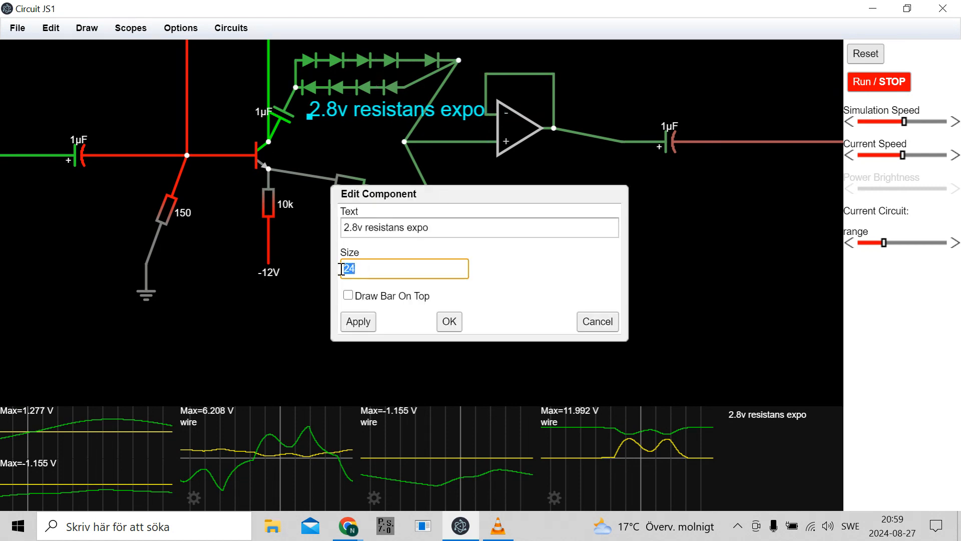
type("12")
left_click(452, 322)
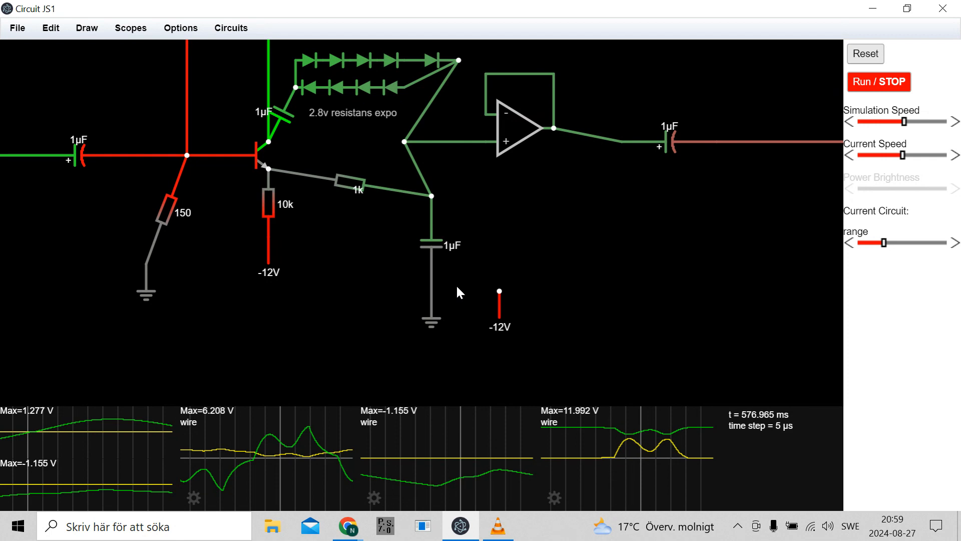
Reopen the gap before the last diode of the upper branch and insert another diode there.
left_click_drag(466, 172, 543, 328)
left_click_drag(479, 215, 506, 217)
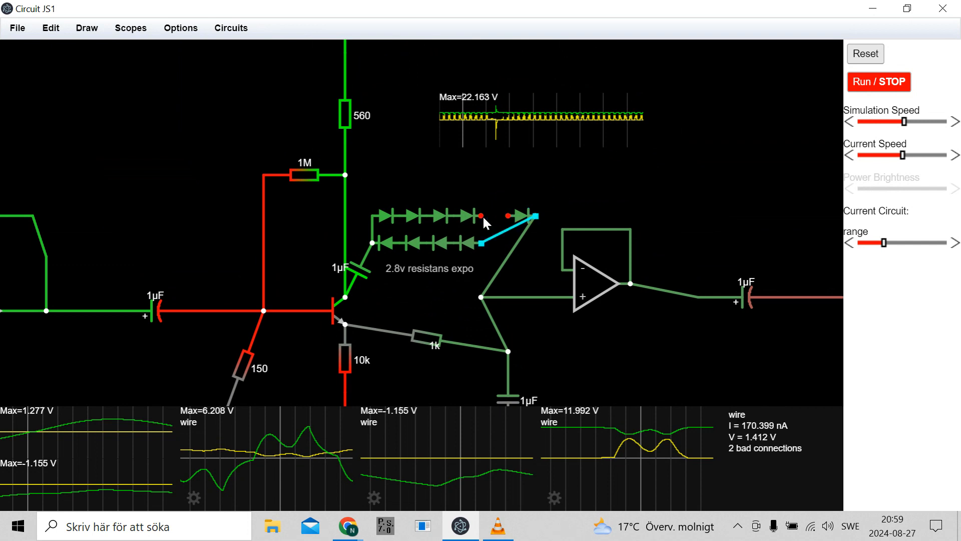
key("ctrl+v")
left_click_drag(486, 216, 494, 218)
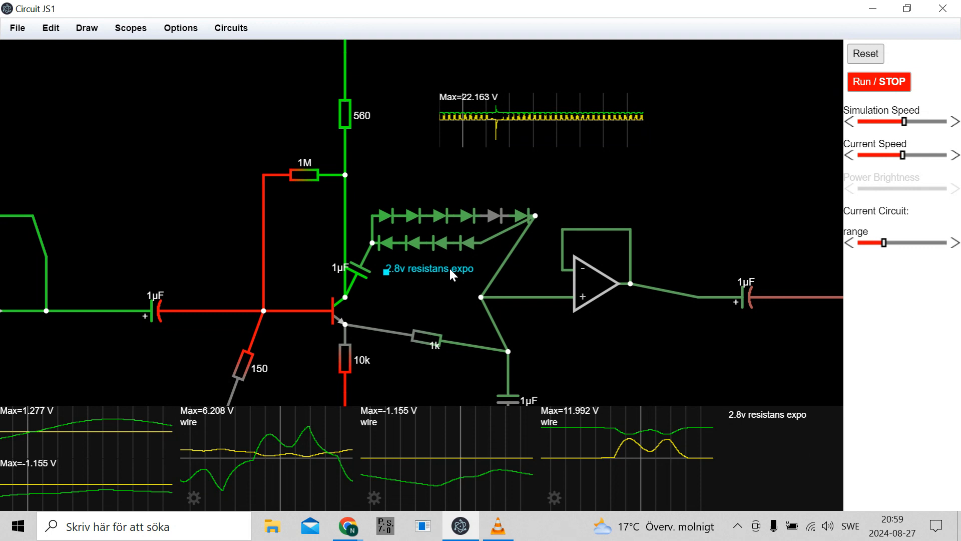
Paste a copy of the text label above the upper diode branch and change its text to "4.2v resistans expo".
key("ctrl+v")
double_click(441, 187)
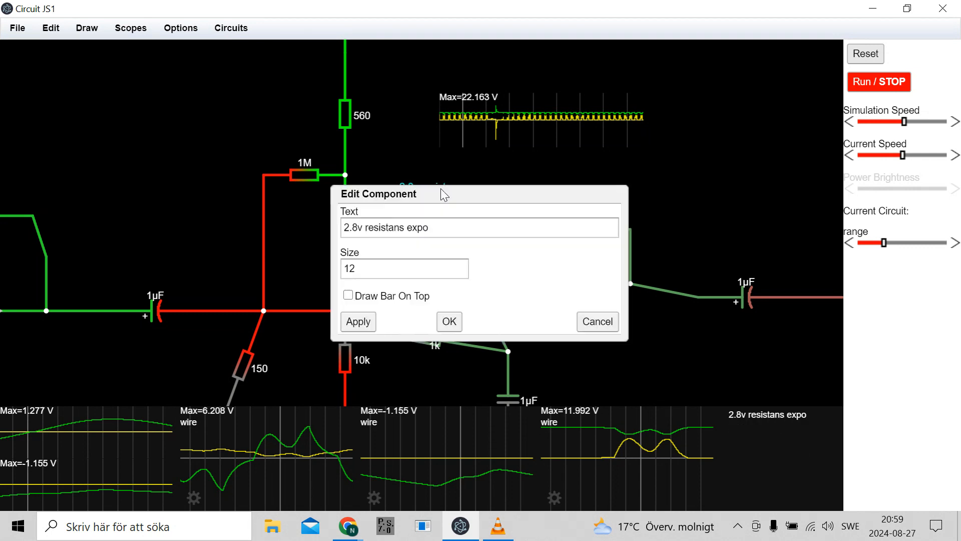
left_click_drag(397, 199, 422, 222)
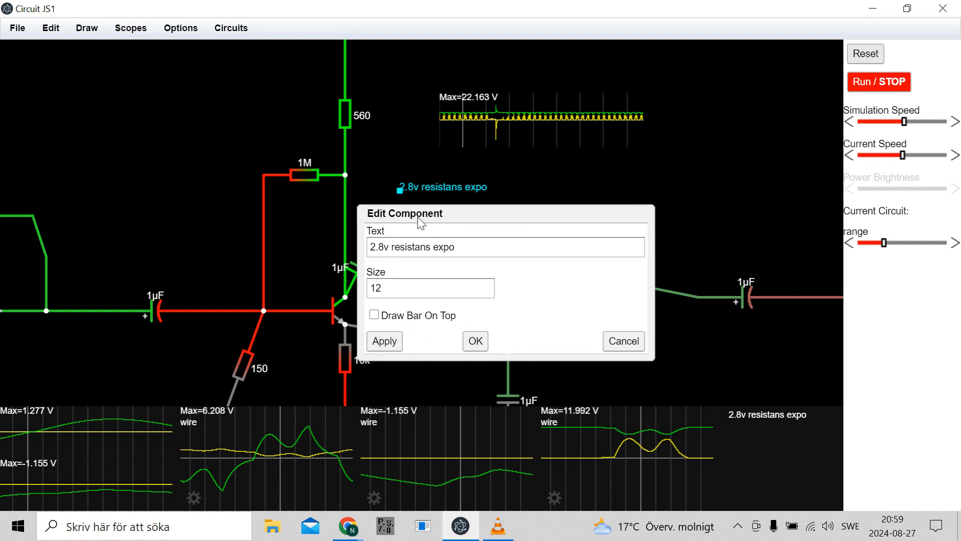
left_click(386, 247)
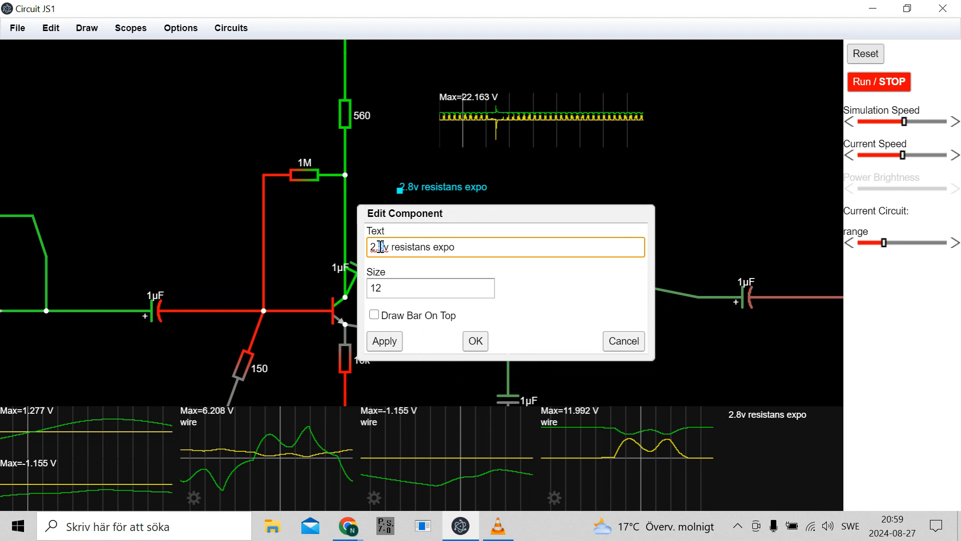
left_click_drag(383, 247, 344, 245)
type("4.2")
left_click(478, 342)
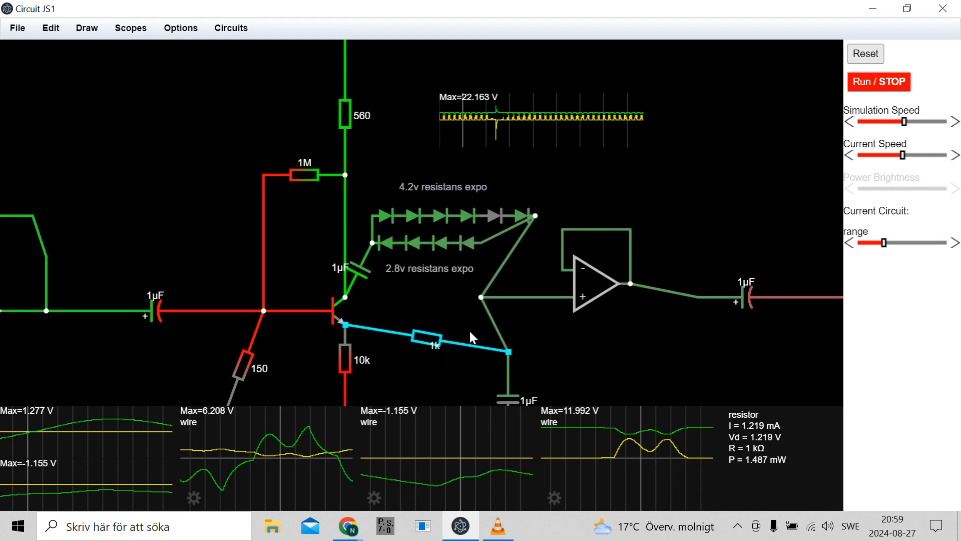
left_click_drag(443, 188, 440, 193)
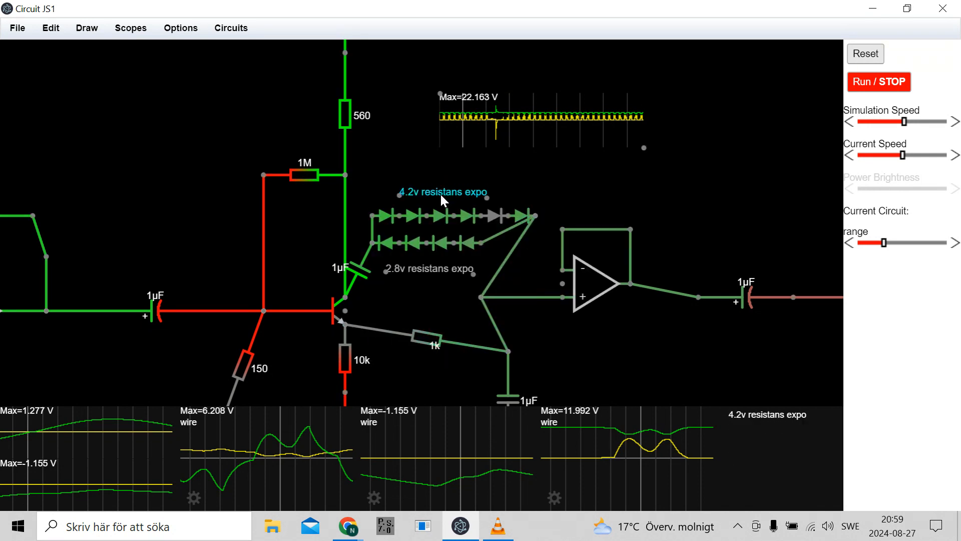
Add another scope for the collector wire, and turn the collector's 1 µF capacitor horizontal with a new vertical wire up to the diode branches.
right_click(344, 214)
left_click(349, 239)
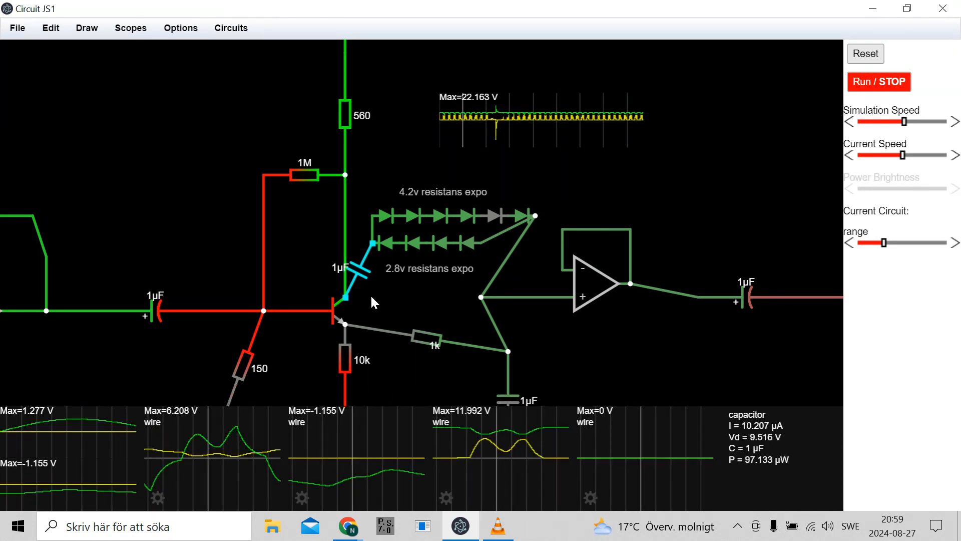
left_click_drag(370, 249, 361, 283)
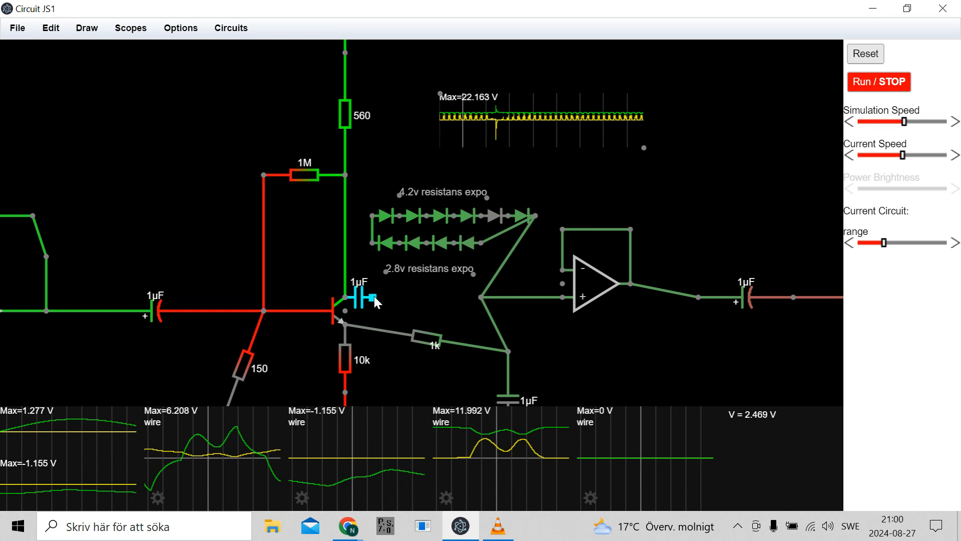
left_click_drag(374, 296, 374, 296)
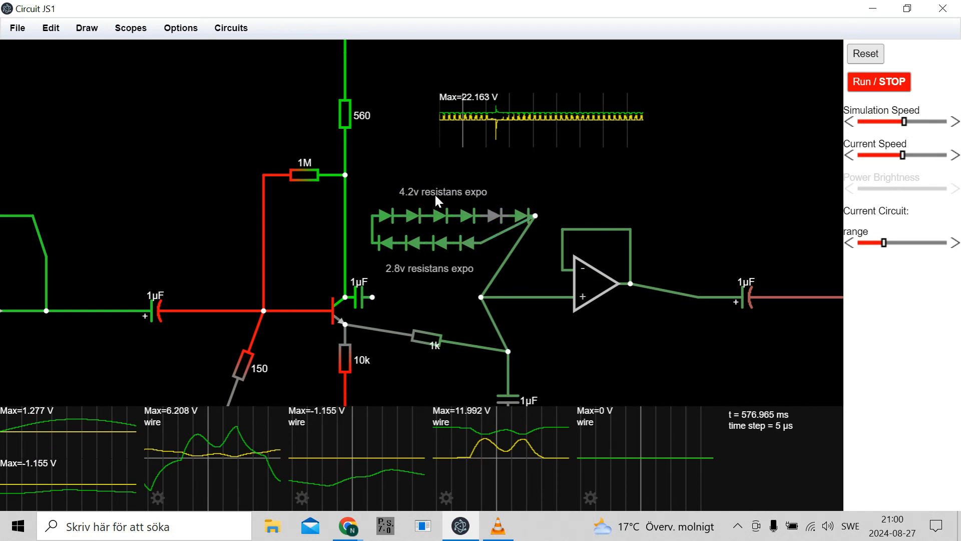
left_click_drag(373, 296, 373, 243)
Add a scope for the new wire between the capacitor and the diodes, and remove both collector-wire scopes.
right_click(373, 273)
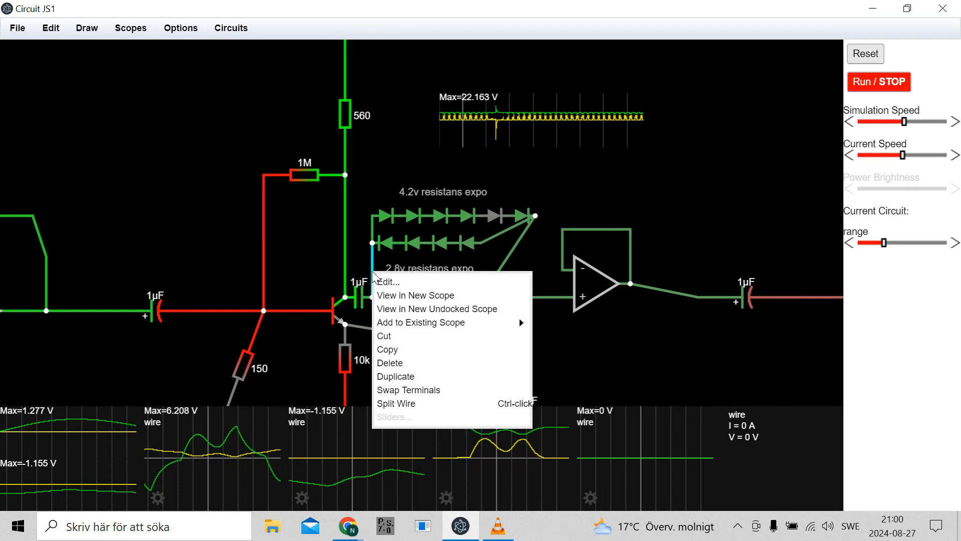
left_click(392, 296)
right_click(445, 431)
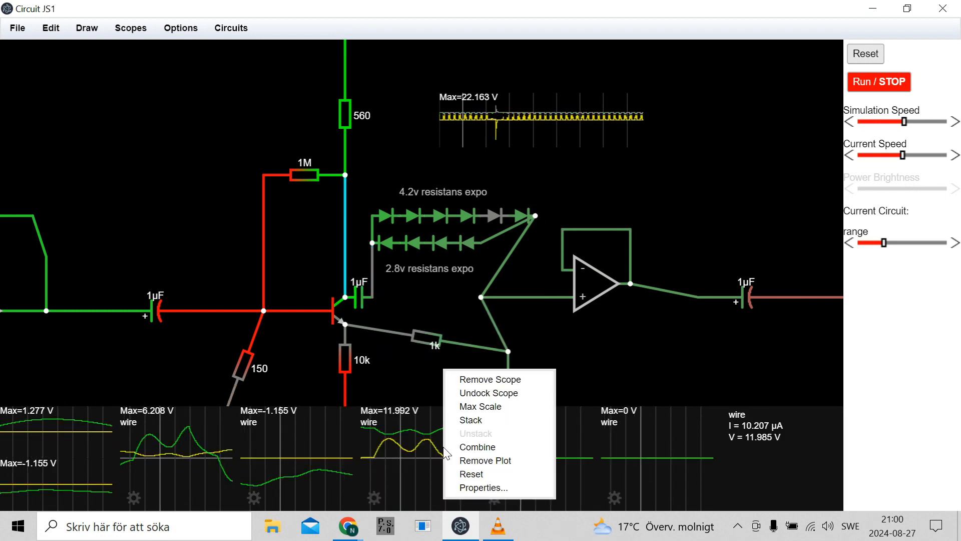
left_click(466, 379)
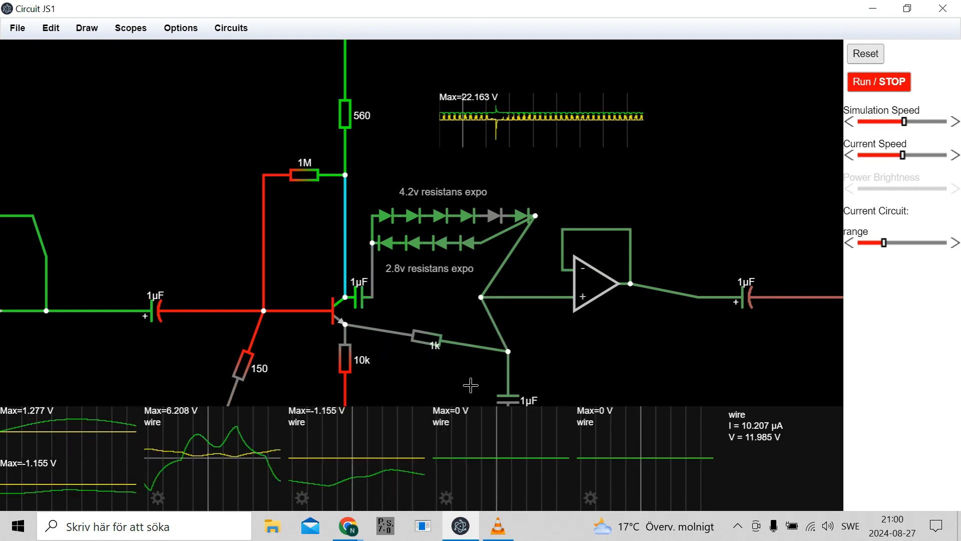
right_click(494, 441)
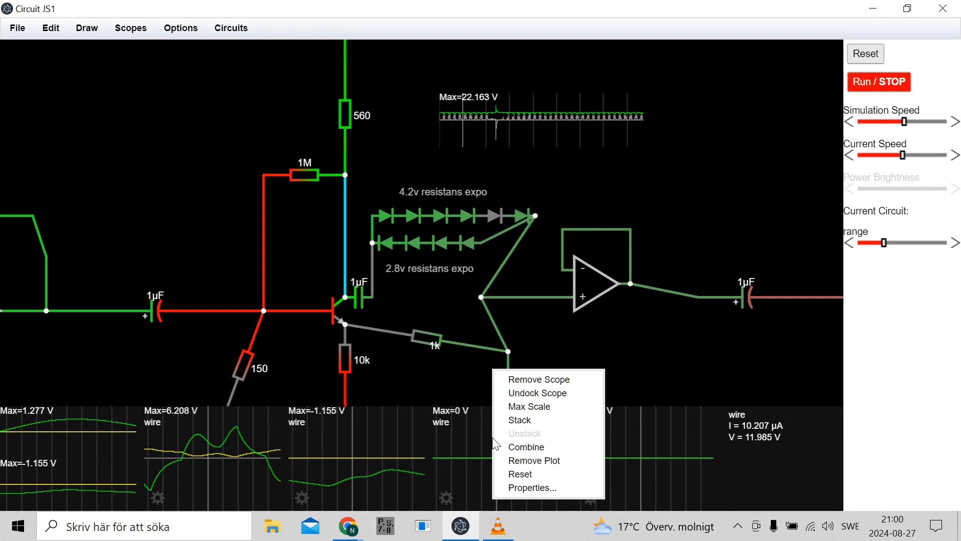
left_click(523, 383)
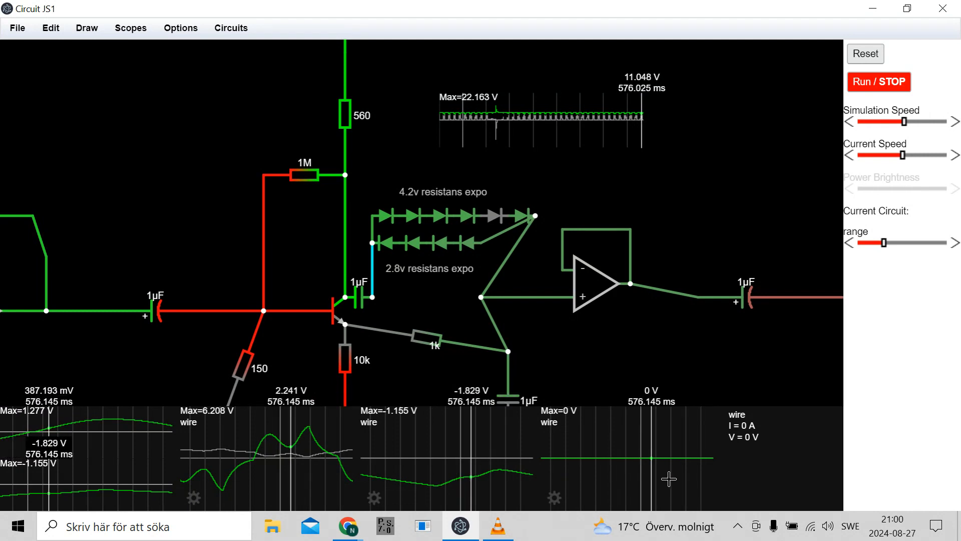
Run the simulation briefly, stop it, and inspect the waveforms of the wire between the capacitor and the diodes.
left_click(900, 83)
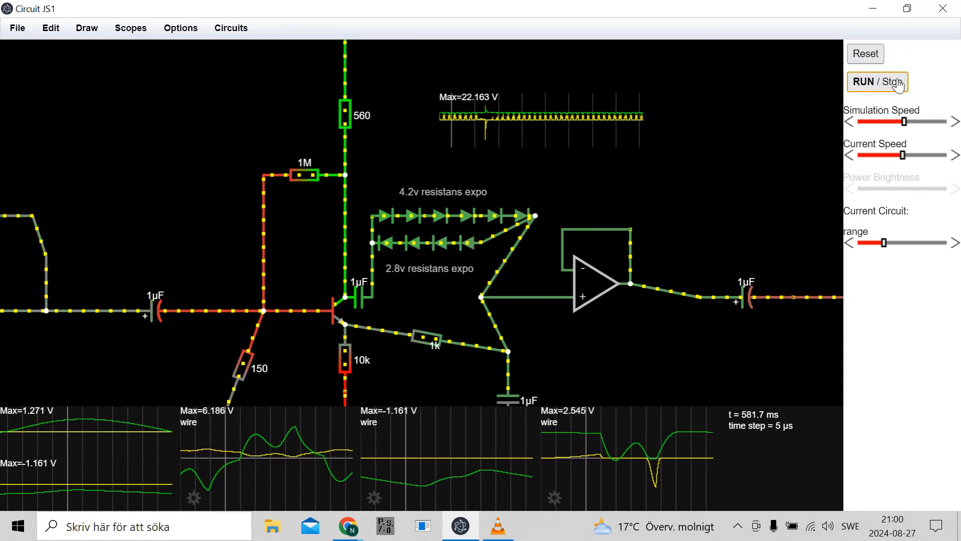
left_click(889, 84)
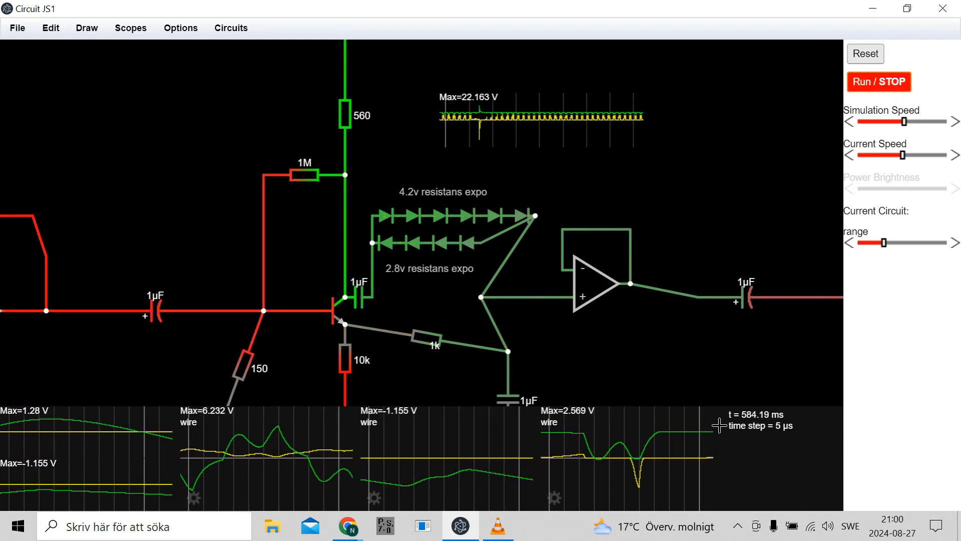
mouse_move(561, 433)
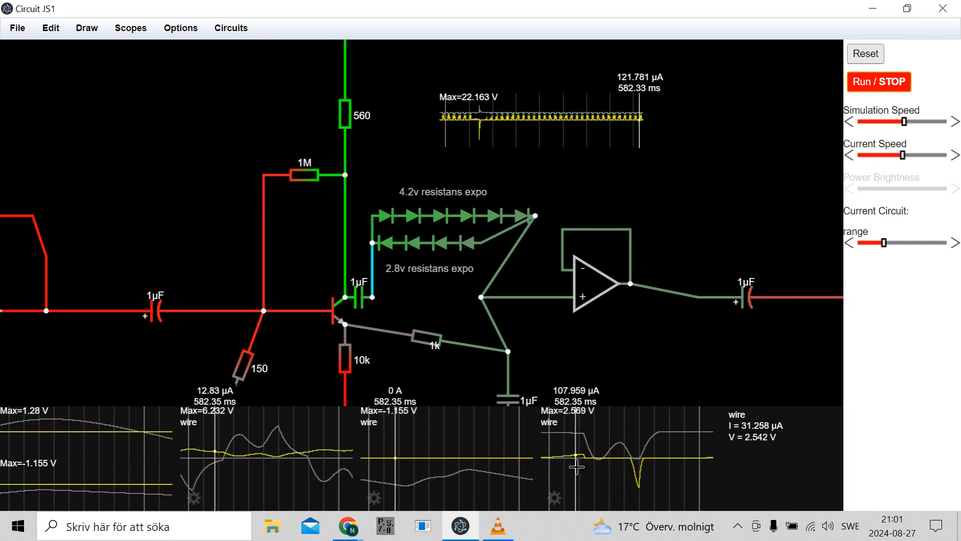
Show the negative peak value on the scope of the wire between the collector capacitor and the diodes.
right_click(581, 430)
left_click(617, 487)
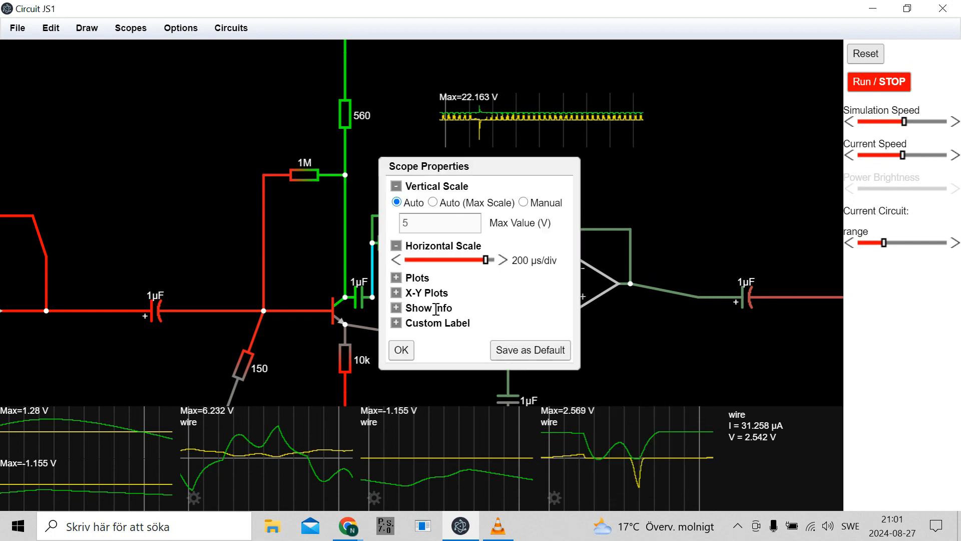
left_click(396, 309)
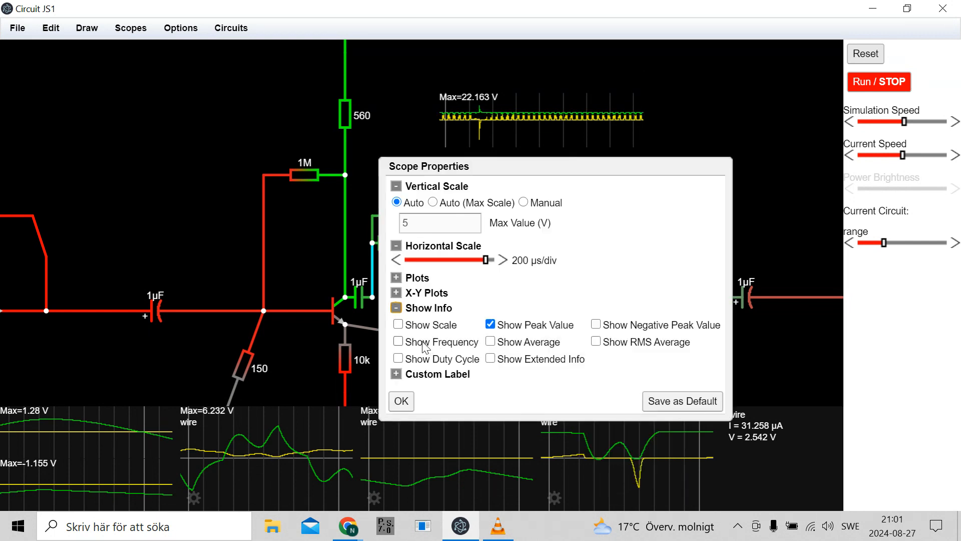
left_click(401, 401)
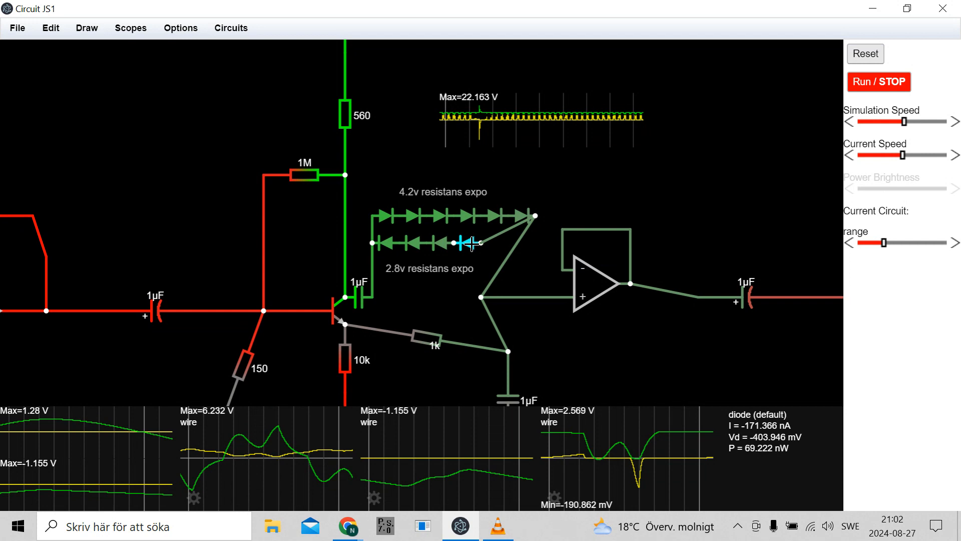
Try the lower diode branch with one diode by deleting three diodes and stretching the remaining one across the gap.
key("Delete")
key("Delete")
key("Delete")
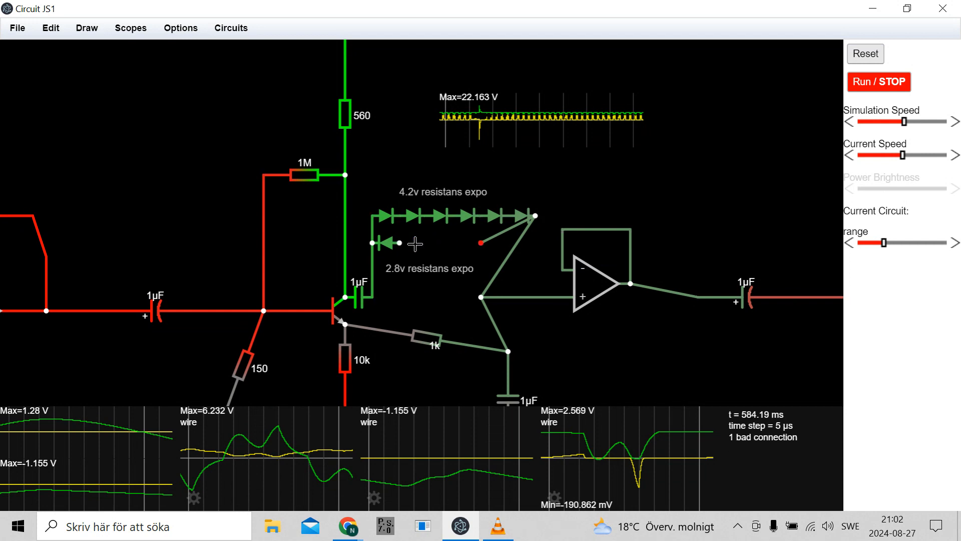
left_click_drag(403, 243, 479, 241)
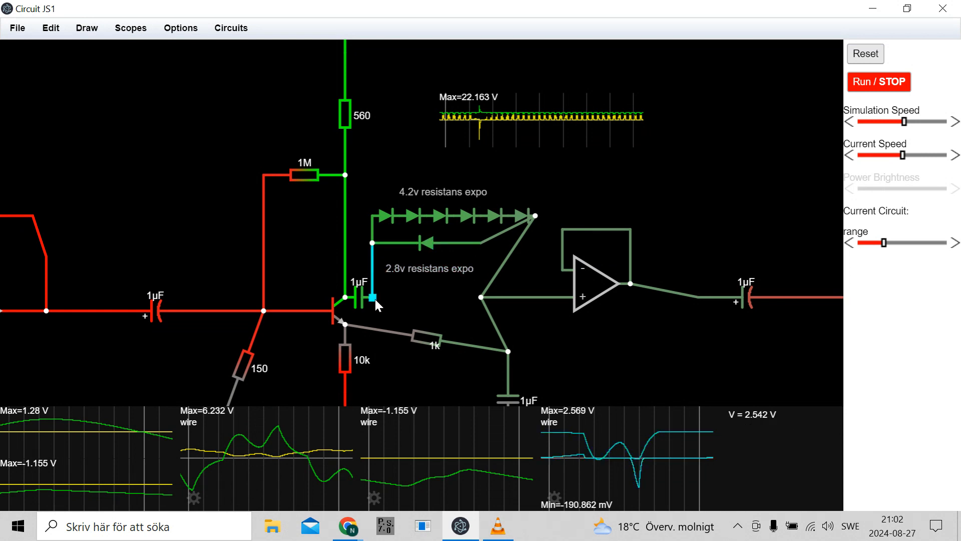
Try adding a 1k resistor to ground at the junction between the collector capacitor and the diode branches.
left_click_drag(374, 299, 375, 297)
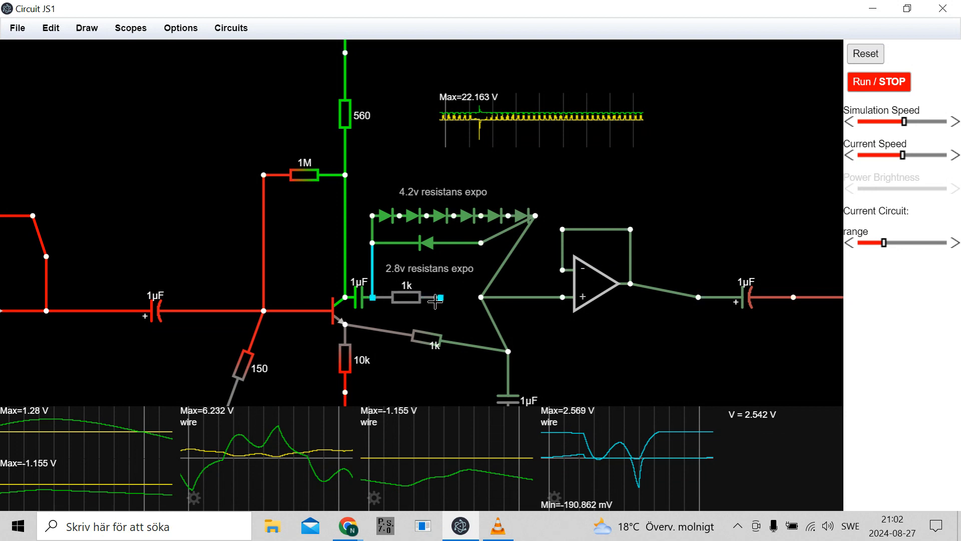
left_click_drag(436, 300, 435, 301)
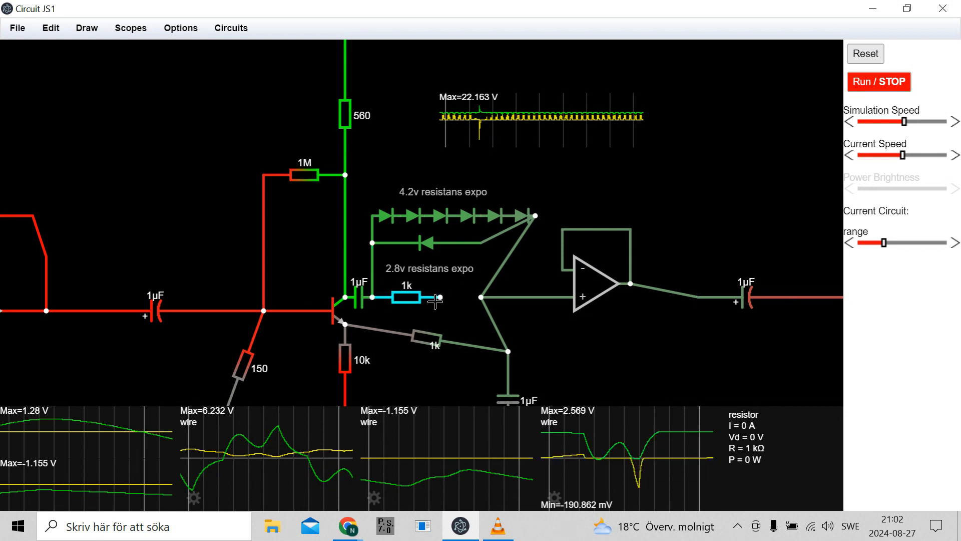
left_click_drag(440, 297, 440, 311)
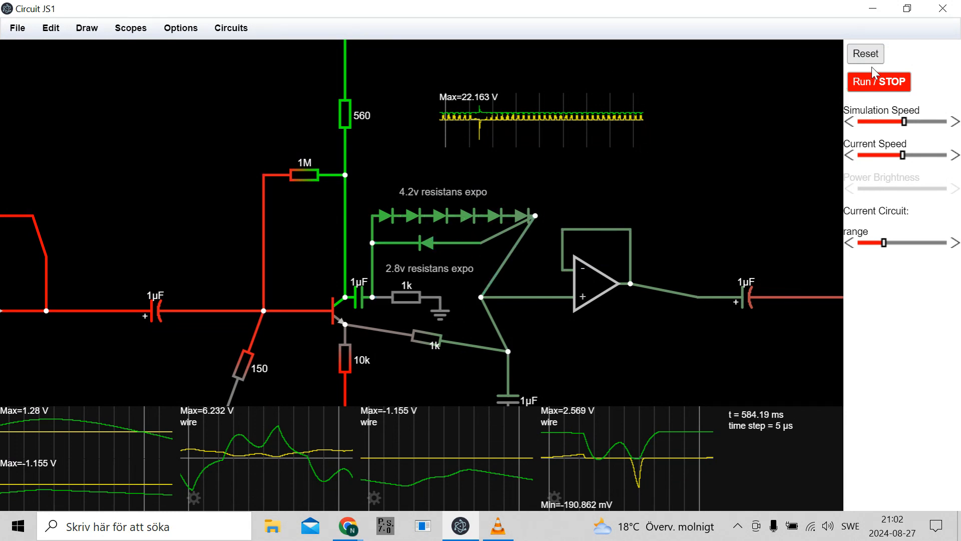
Run the simulation, inspect the waveform at the capacitor-diode junction, and stop it.
left_click(877, 82)
mouse_move(684, 477)
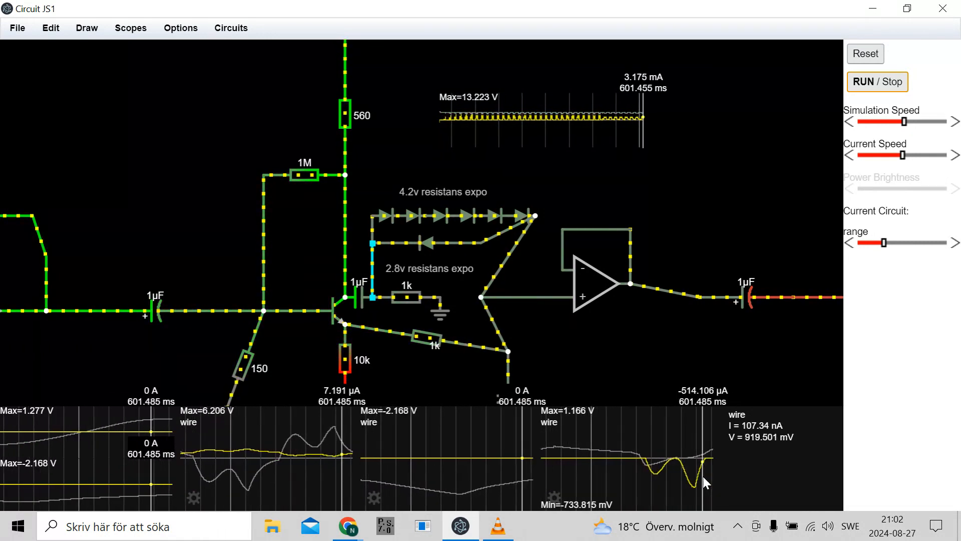
left_click(878, 82)
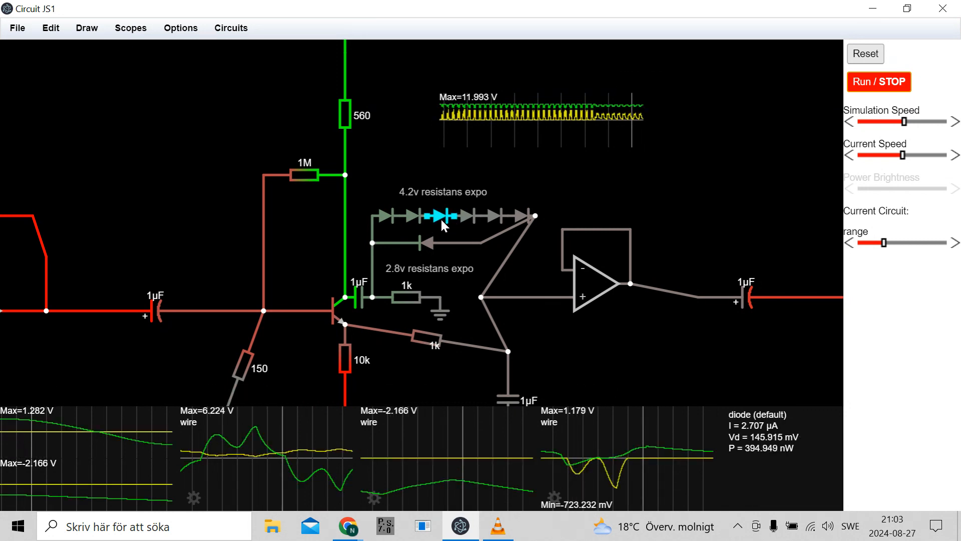
Try the upper diode branch with one diode by deleting the other five and stretching the remaining one across.
key("Delete")
key("Delete")
key("Delete")
key("Delete")
key("Delete")
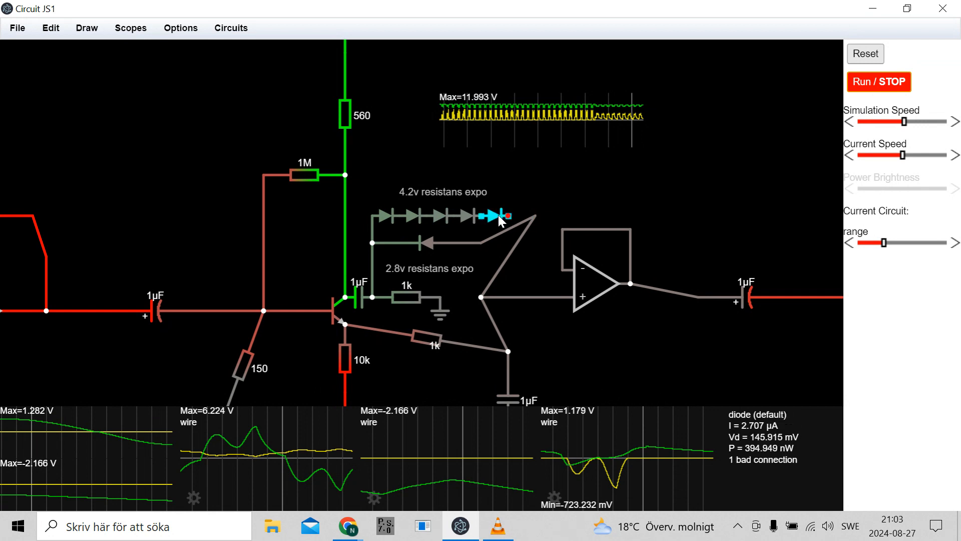
left_click_drag(400, 217, 533, 222)
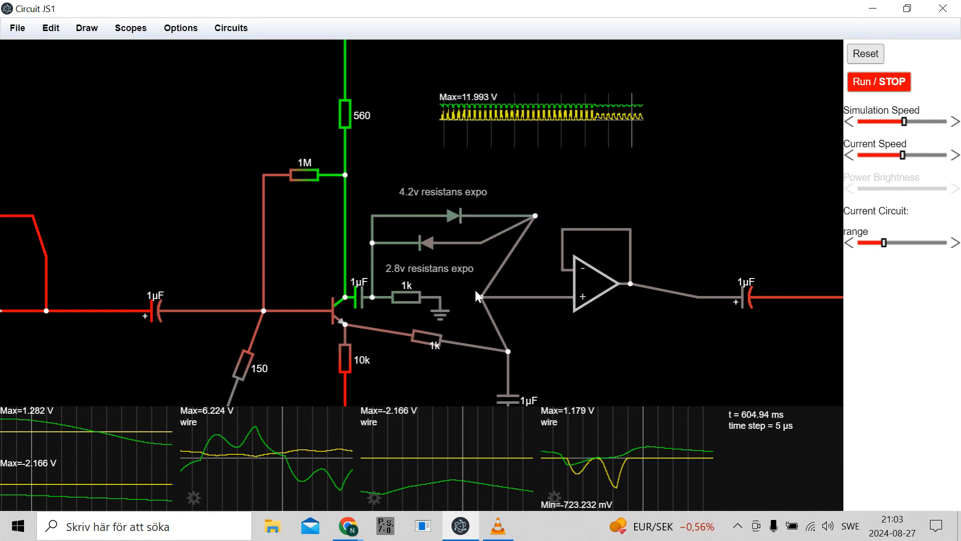
Try 100k for the grounded resistor after the collector capacitor, and run the simulation briefly.
scroll(415, 303, "down", 8)
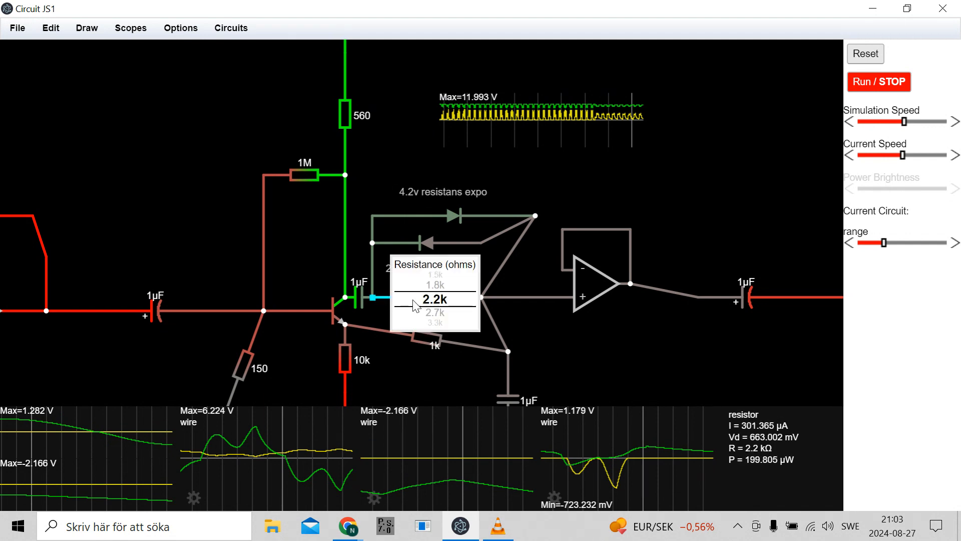
scroll(415, 303, "down", 16)
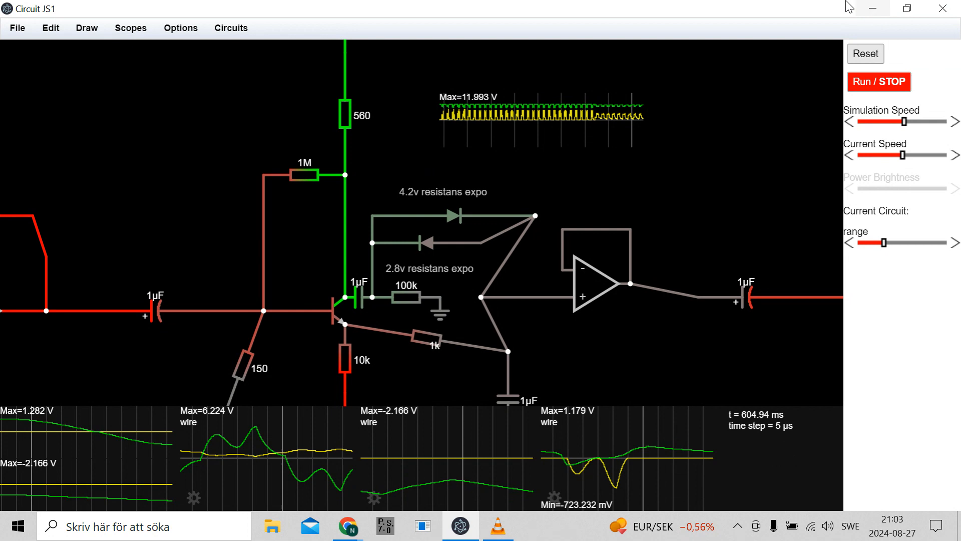
left_click(874, 85)
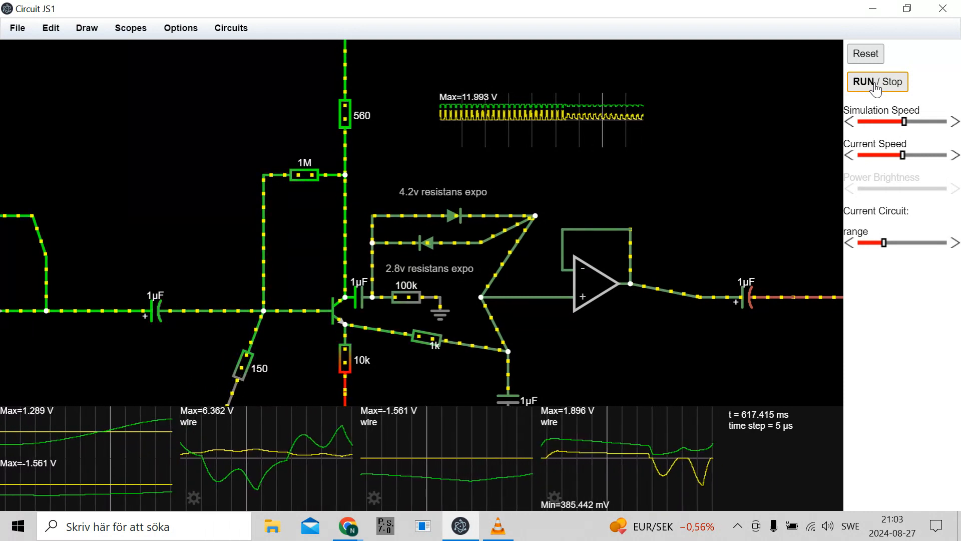
left_click(875, 86)
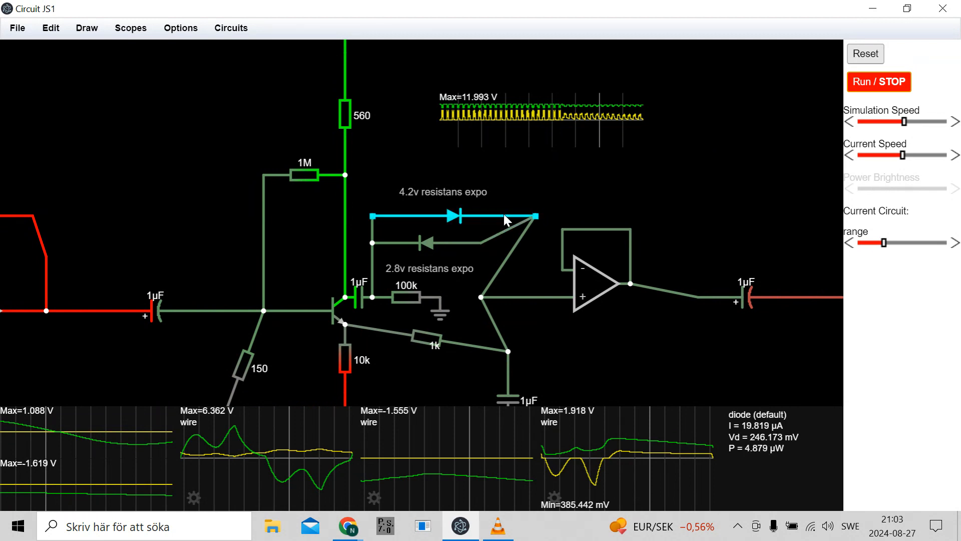
Undo the diode deletions and the grounded resistor, restoring six diodes in the upper branch and four in the lower.
key("ctrl+z")
key("ctrl+z")
key("ctrl+z")
key("ctrl+z")
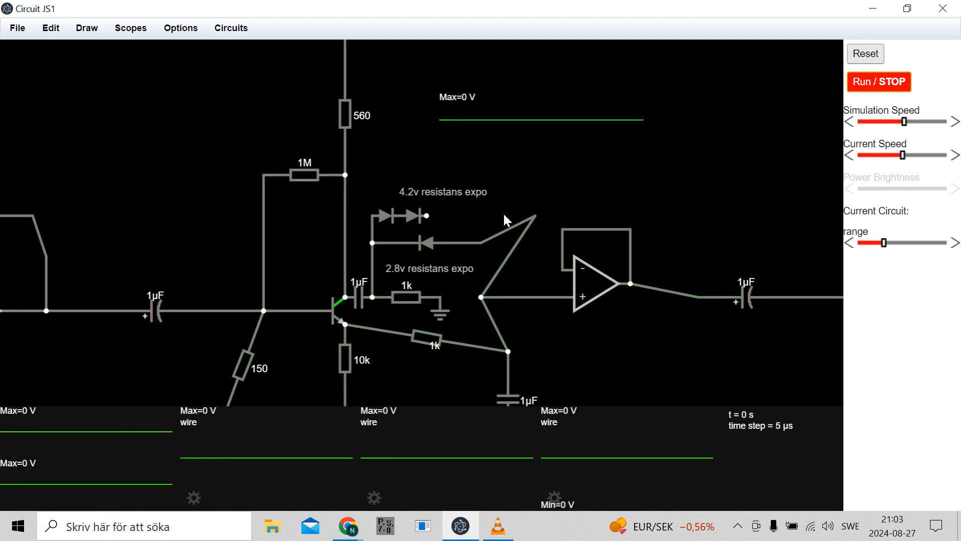
key("ctrl+z")
key("ctrl+z")
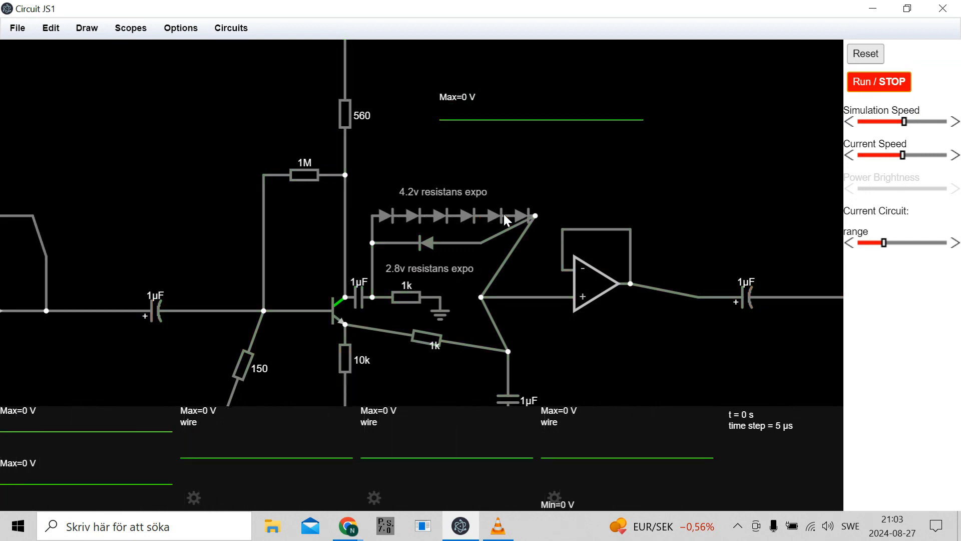
key("ctrl+z")
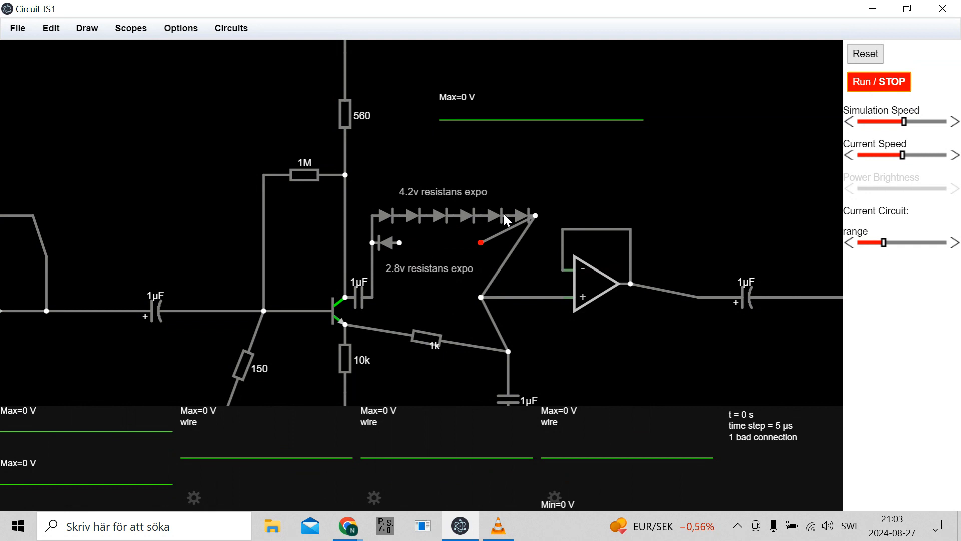
key("ctrl+z")
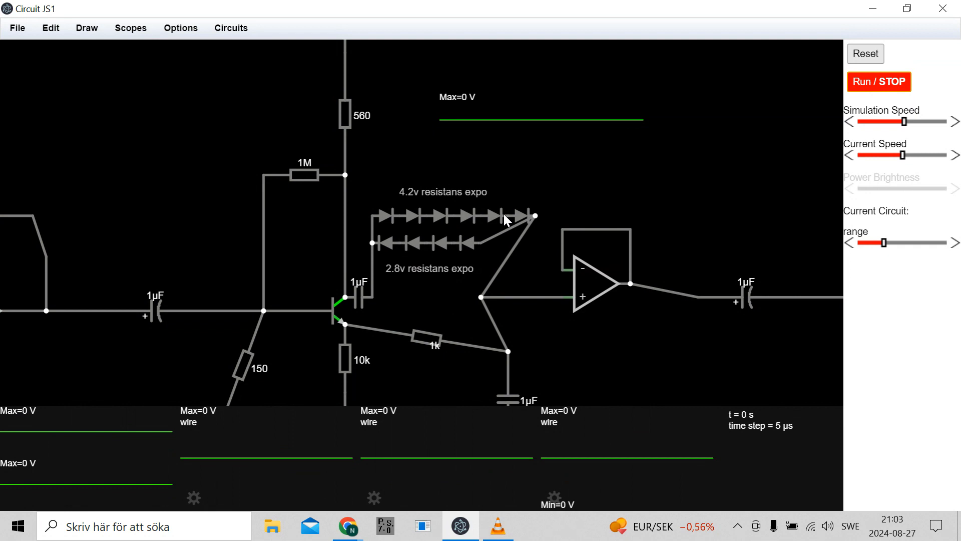
Add a slanted 1k resistor with a ground at the junction between the collector capacitor and the diode branches.
mouse_move(373, 298)
left_mouse_down()
mouse_move(450, 307)
mouse_move(464, 333)
mouse_move(453, 324)
left_mouse_up()
key("g")
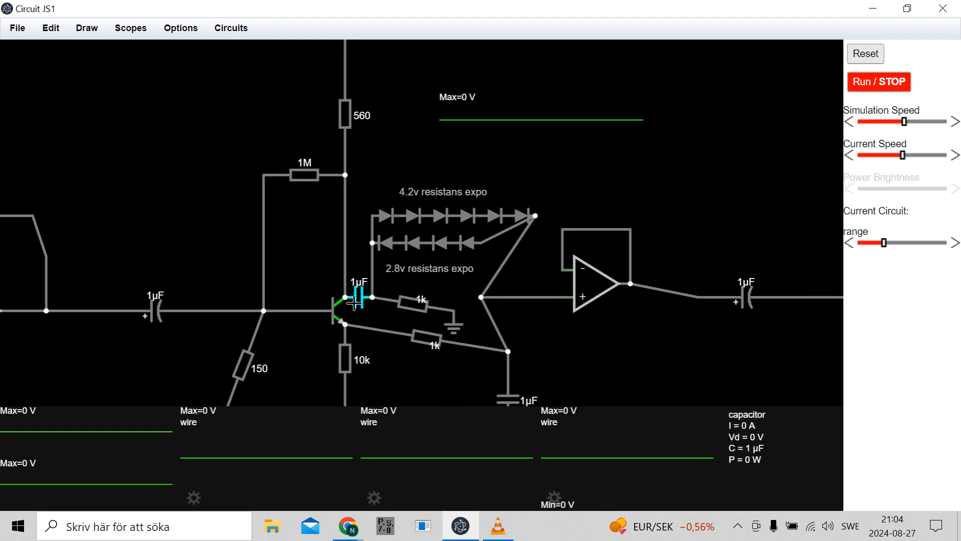
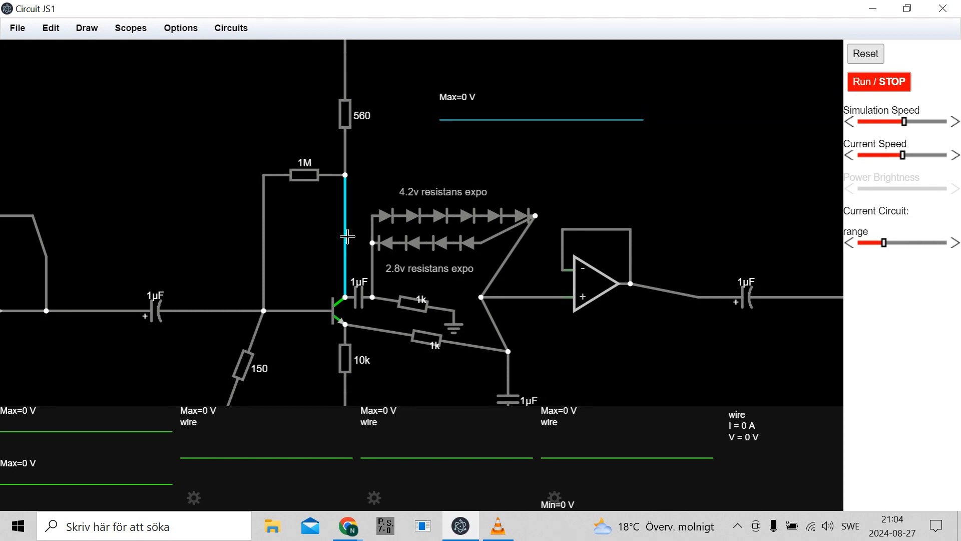
Show the negative peak value on the collector wire's scope inside the schematic.
right_click(473, 105)
left_click(514, 183)
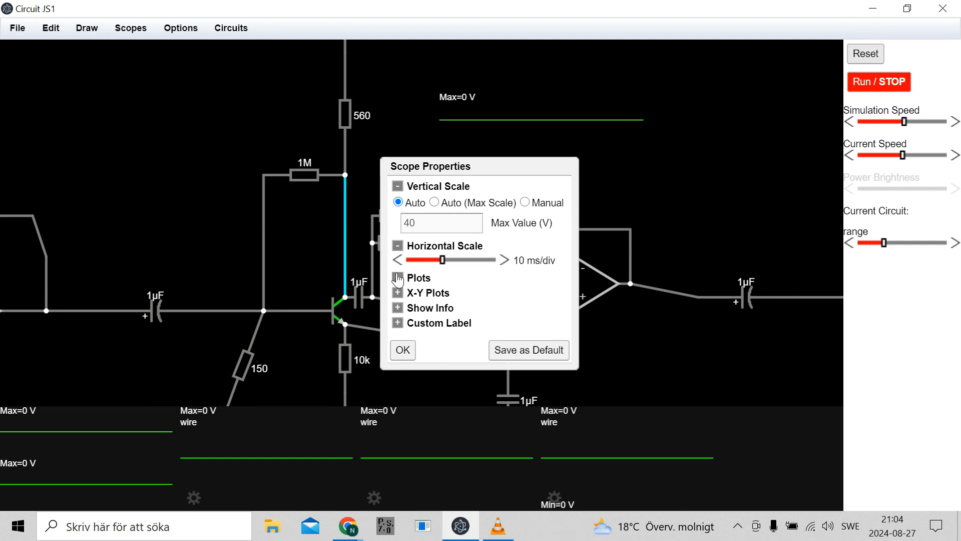
left_click(398, 308)
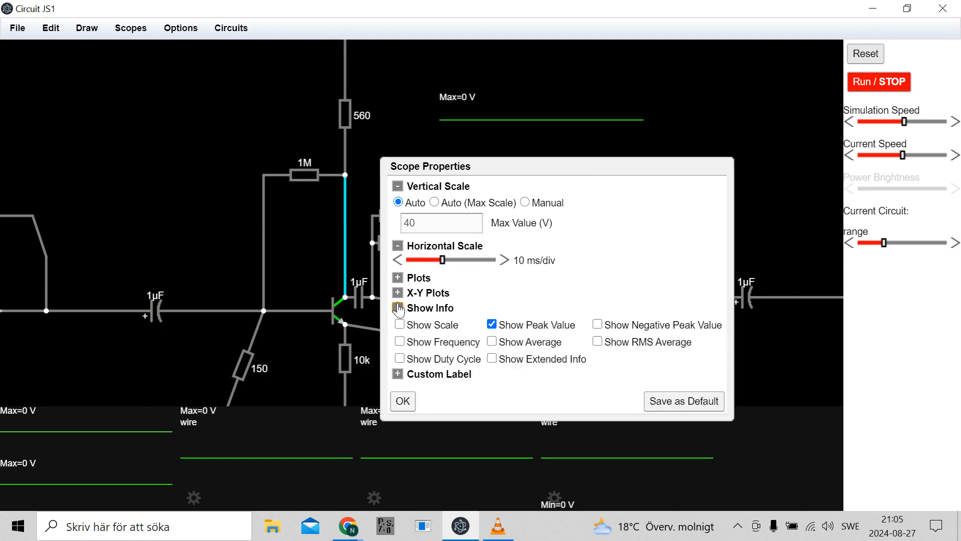
left_click(412, 405)
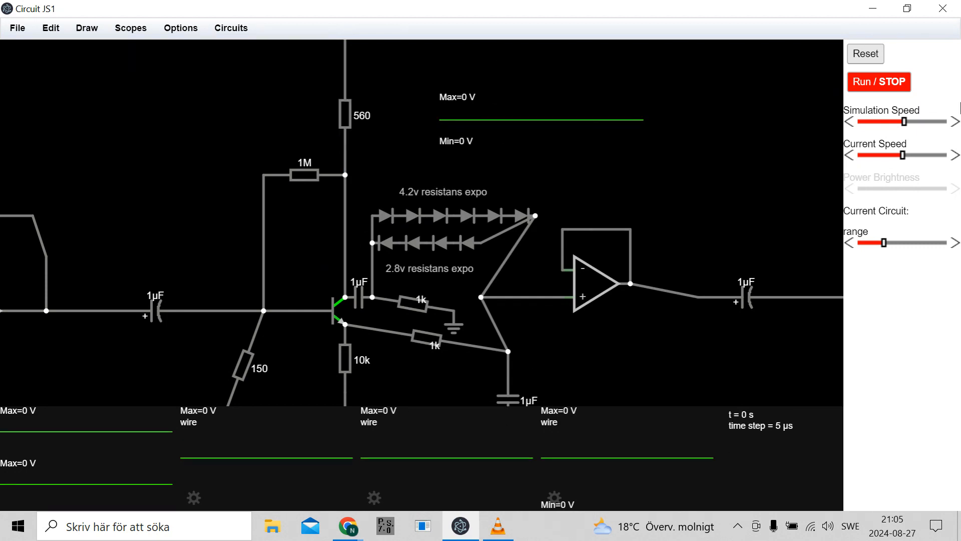
Start the simulation and examine the collector wire's waveform up close on its in-schematic scope.
left_click(881, 89)
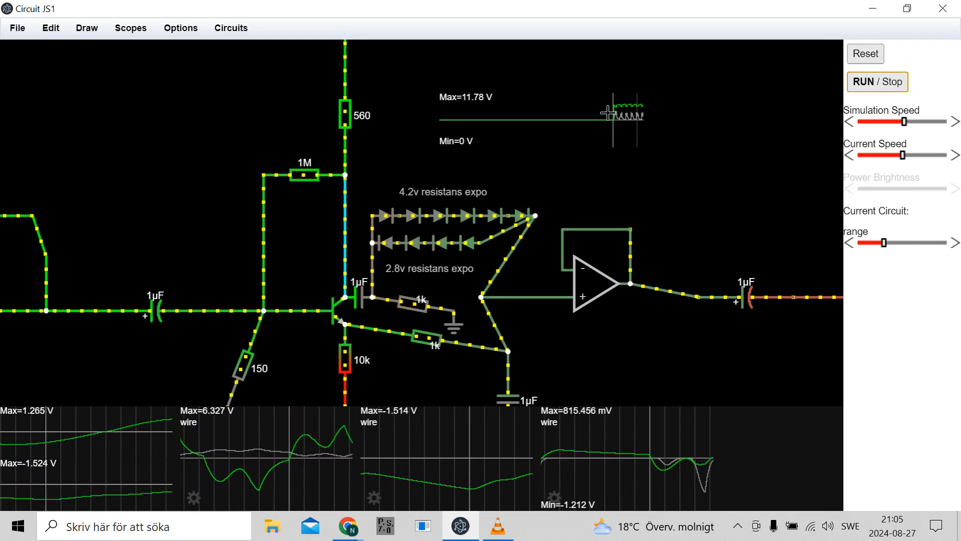
mouse_move(624, 105)
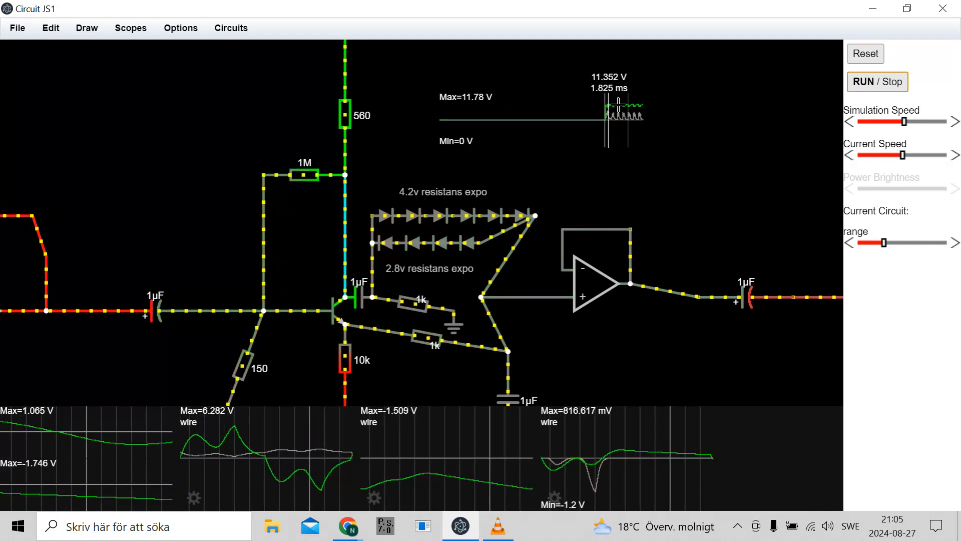
scroll(604, 110, "up", 1)
scroll(603, 110, "up", 3)
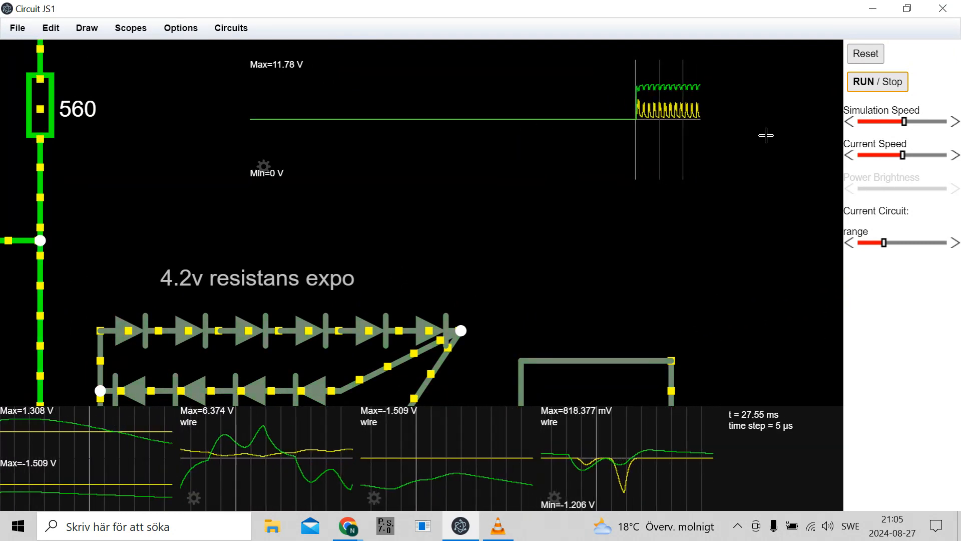
left_click_drag(766, 135, 710, 306)
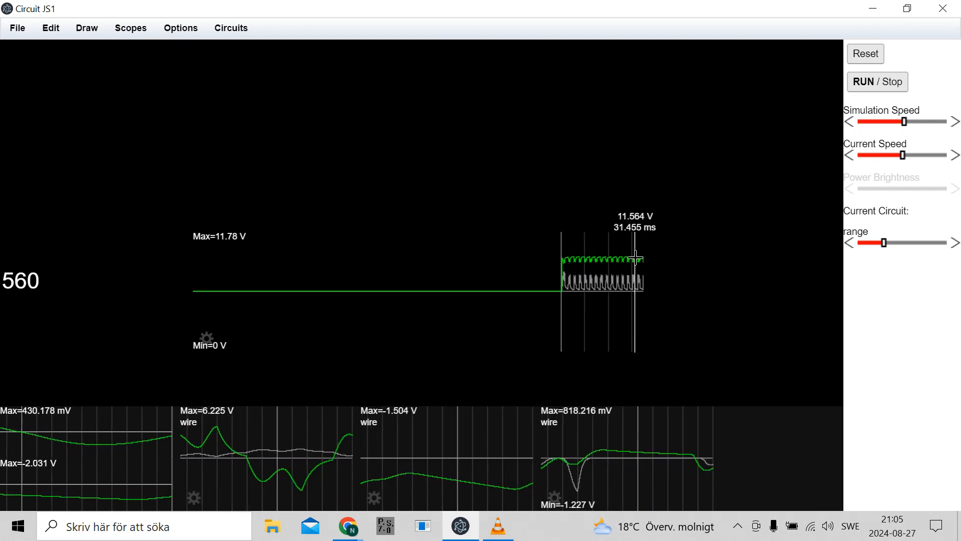
left_click_drag(684, 222, 746, 287)
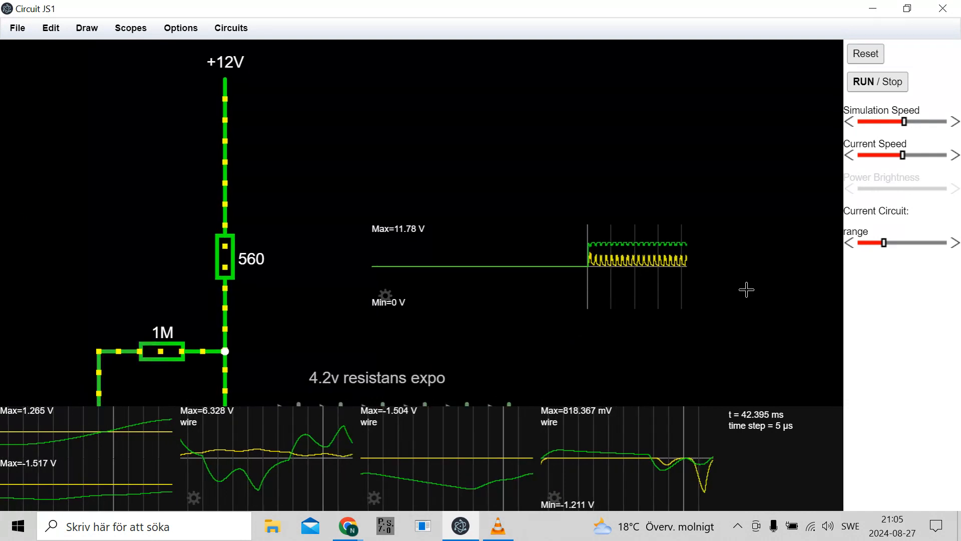
Set the collector resistor below the +12V supply to 100k with the simulation running, and inspect the collector waveform.
mouse_move(213, 260)
scroll(213, 261, "up", 6)
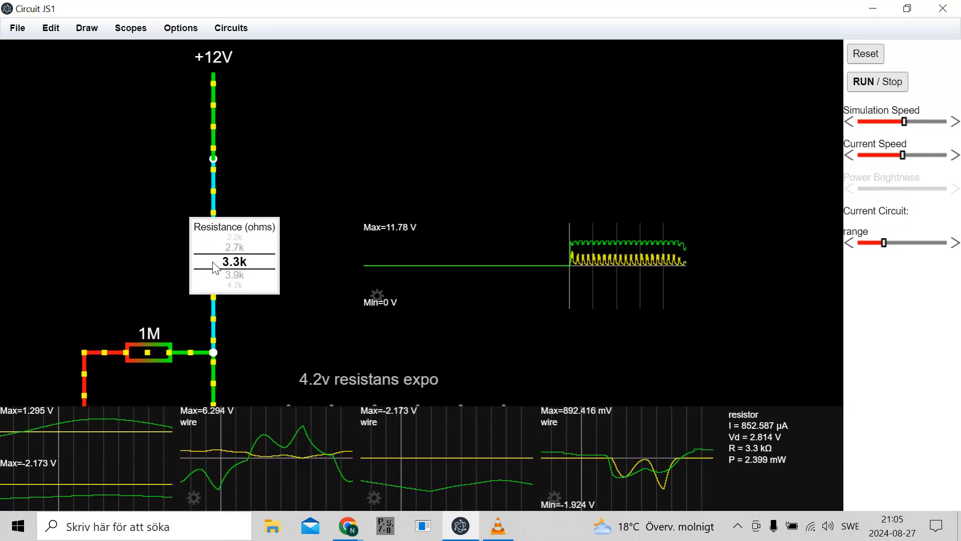
scroll(215, 268, "up", 4)
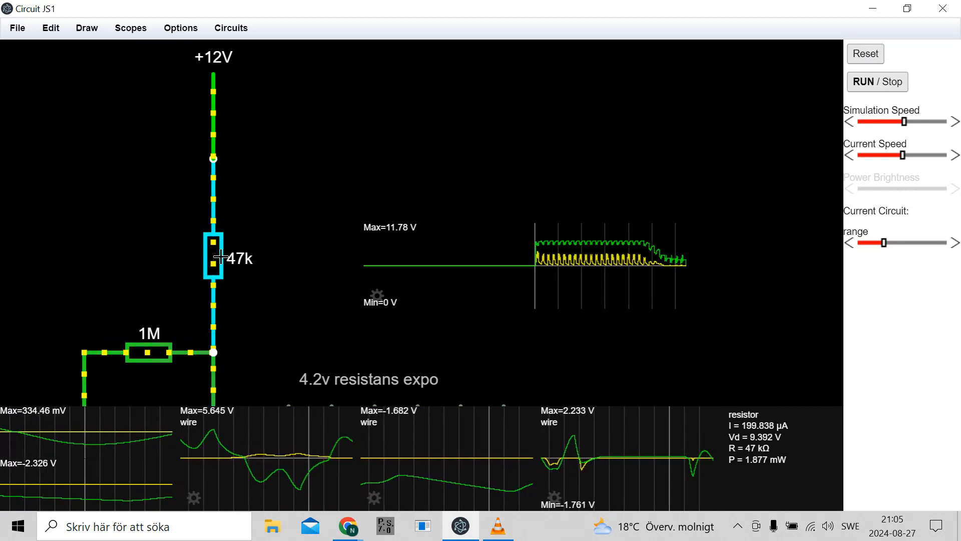
scroll(219, 258, "up", 3)
scroll(220, 259, "up", 2)
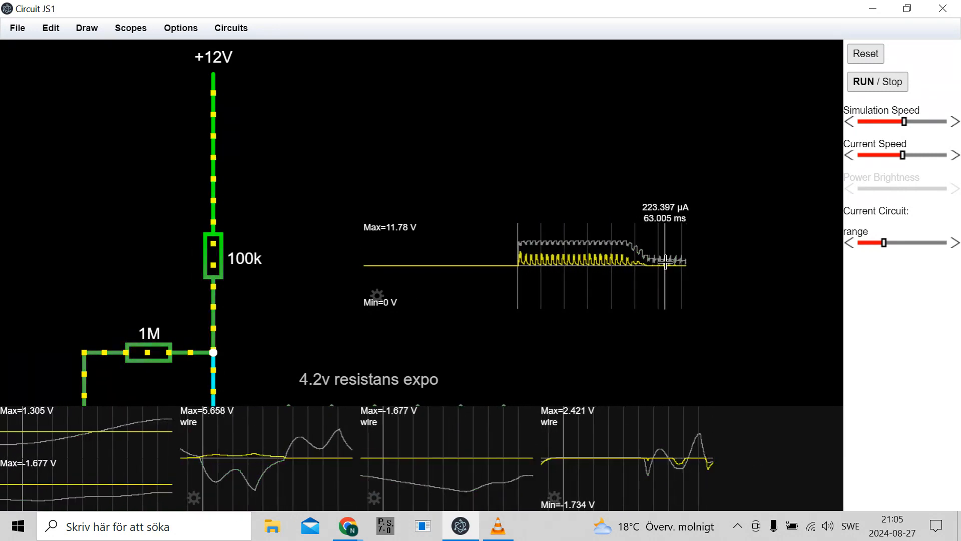
scroll(665, 261, "up", 1)
scroll(665, 260, "up", 3)
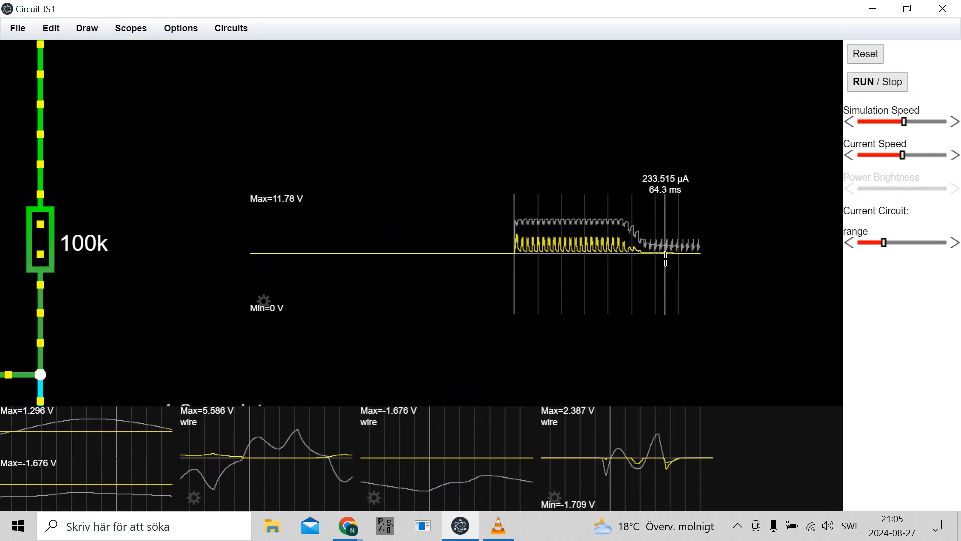
scroll(665, 260, "down", 4)
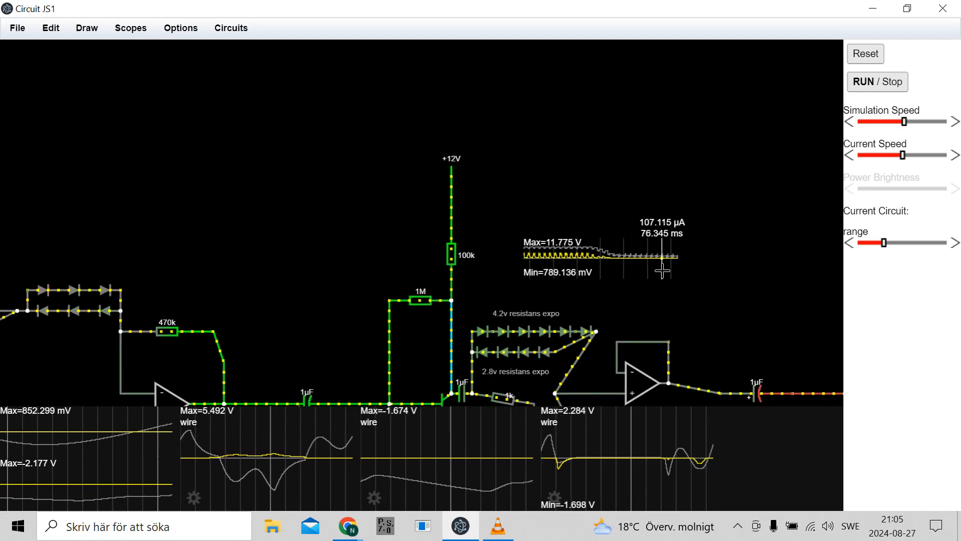
Open a new scope for the collector wire below the 100k resistor and examine its waveform.
scroll(662, 271, "down", 2)
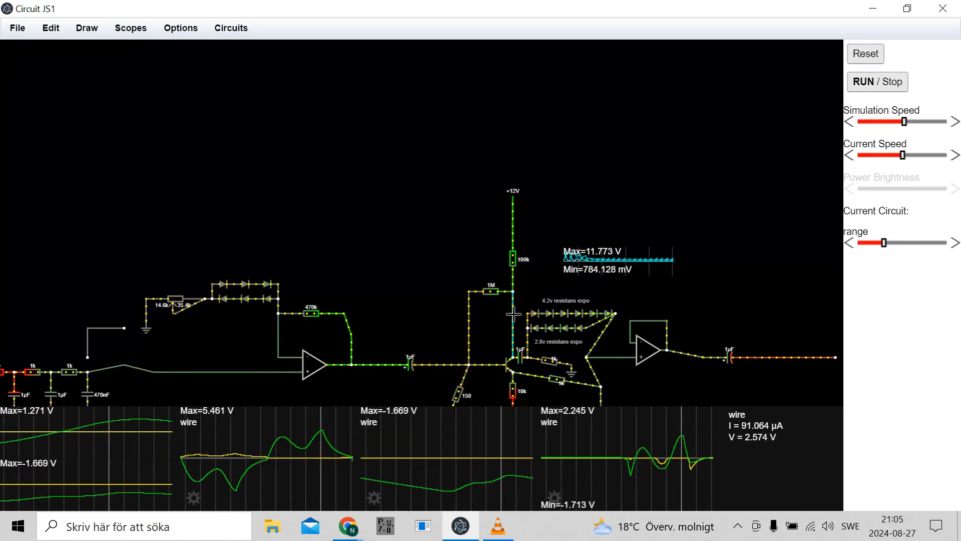
right_click(513, 314)
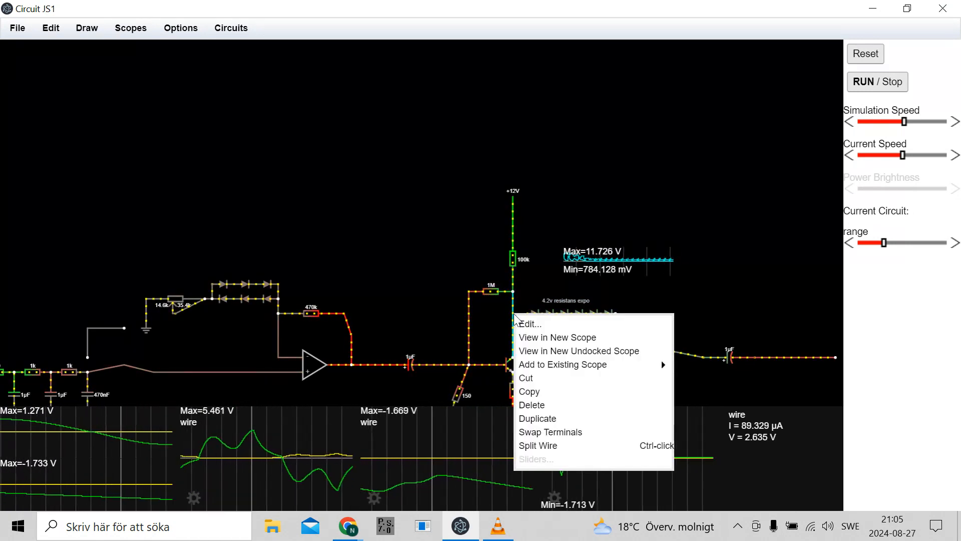
left_click(537, 338)
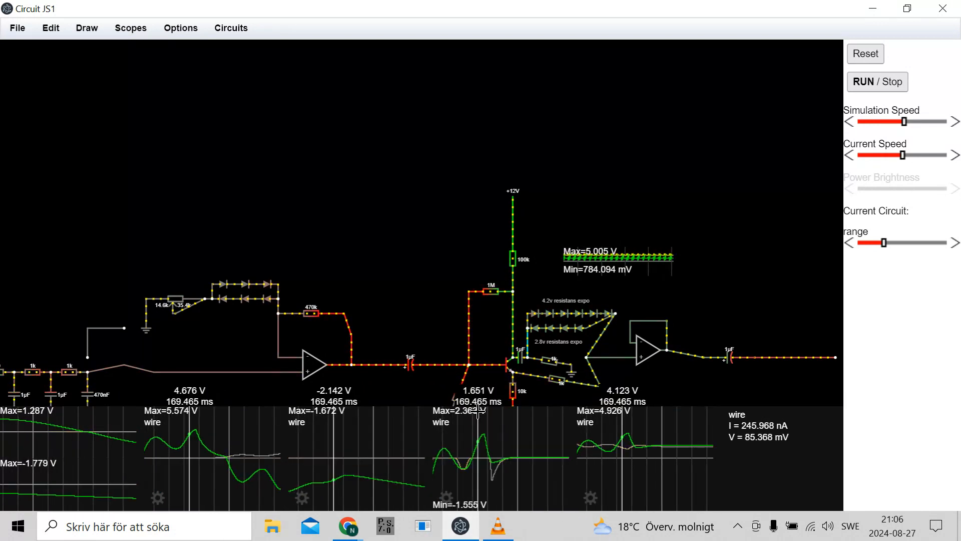
Remove diodes from both clipping branches to shorten the upper one to three diodes and the lower one to two.
scroll(565, 318, "up", 6)
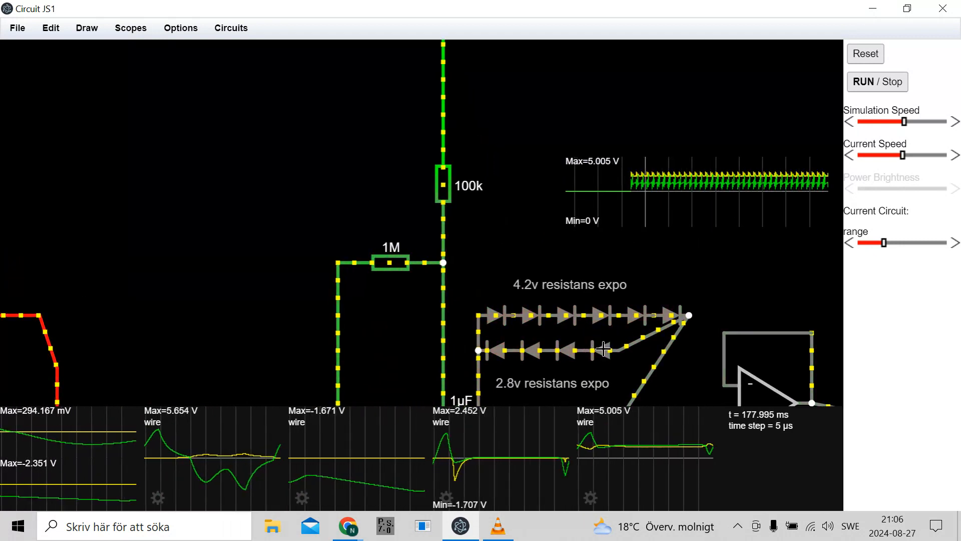
key("Delete")
key("Delete")
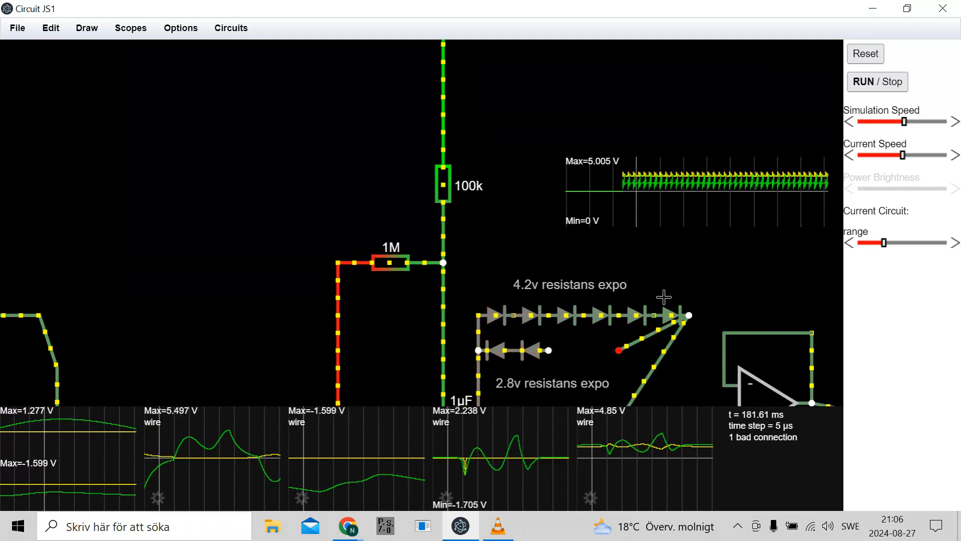
key("Delete")
key("Delete")
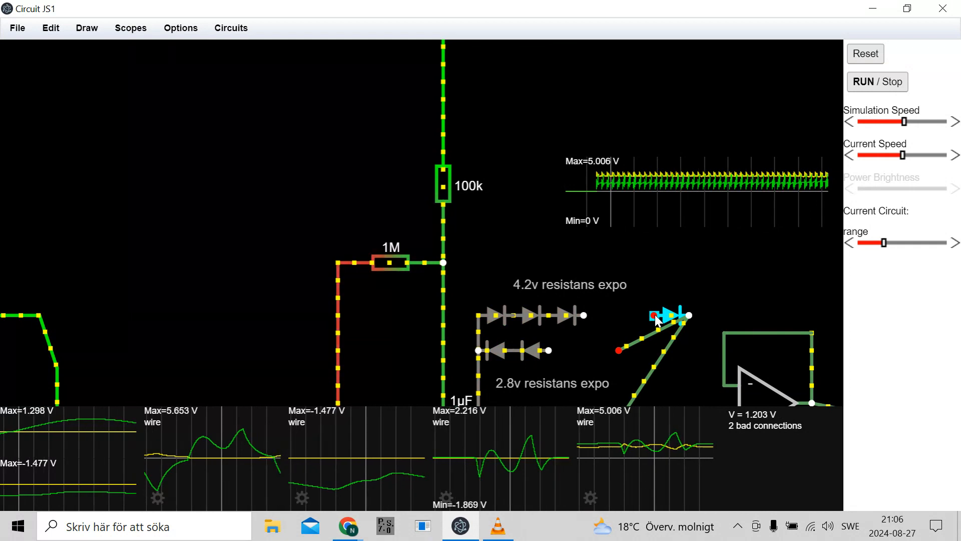
Reconnect the ends of the two shortened diode branches and attach the output wire to their shared end.
left_click_drag(666, 313, 588, 315)
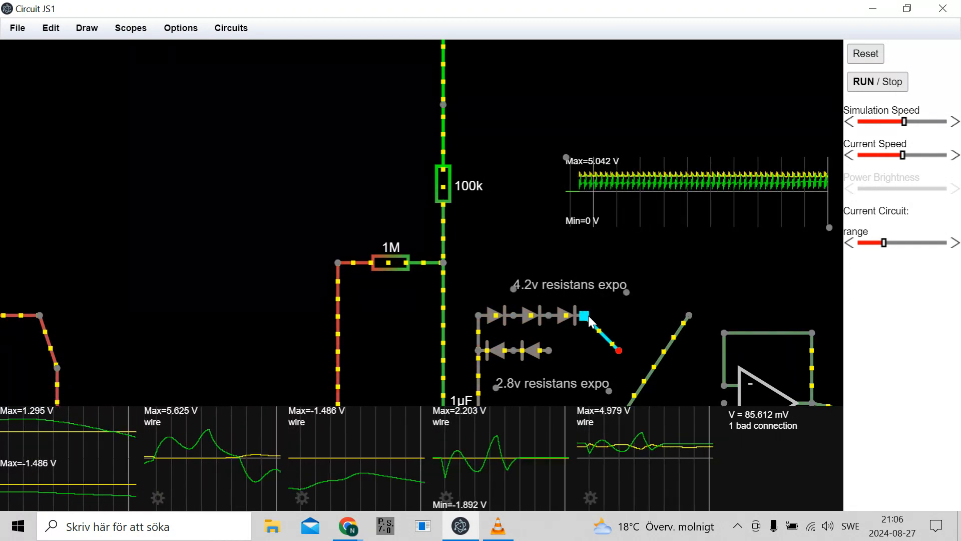
left_click_drag(598, 351, 557, 346)
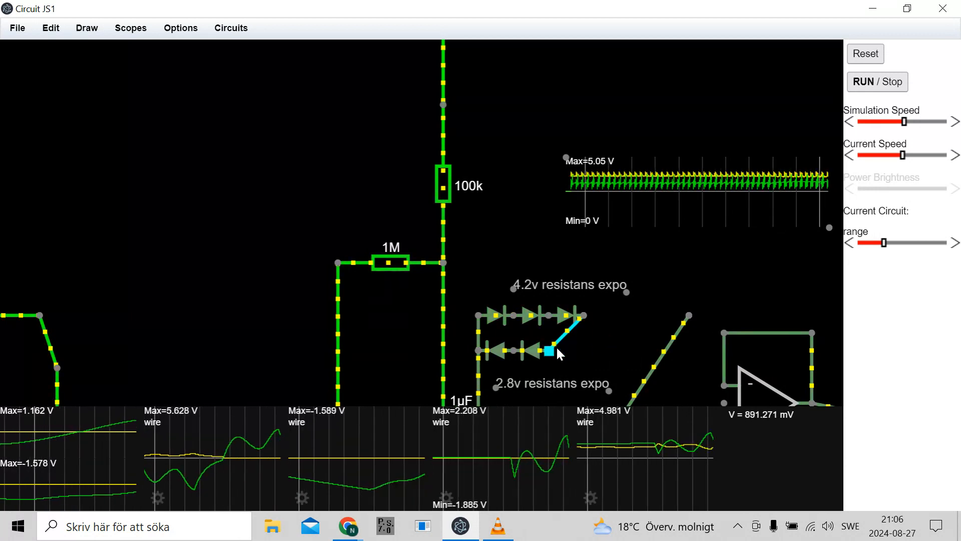
left_click_drag(693, 314, 590, 317)
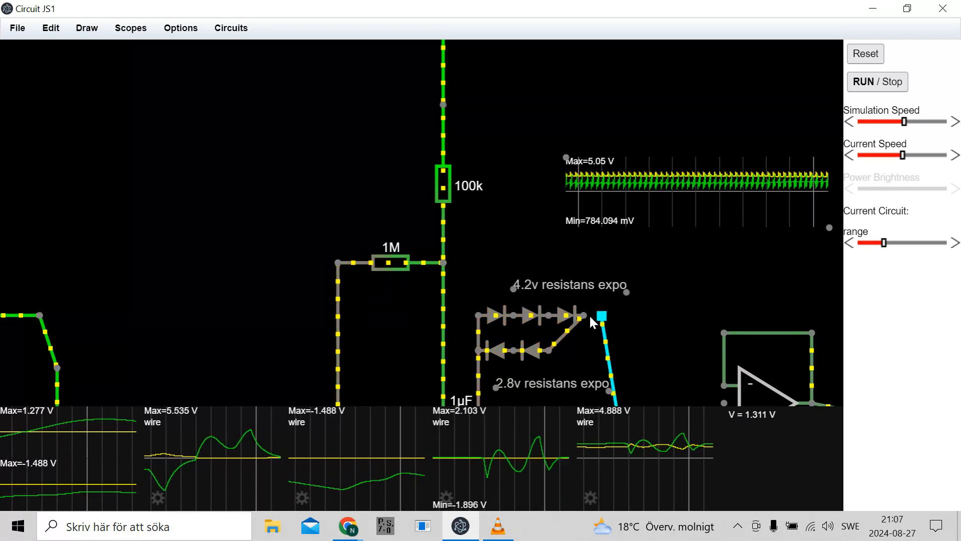
Change the label above the upper diode branch to "2,1v resistans expo".
double_click(547, 286)
left_click_drag(362, 230, 334, 231)
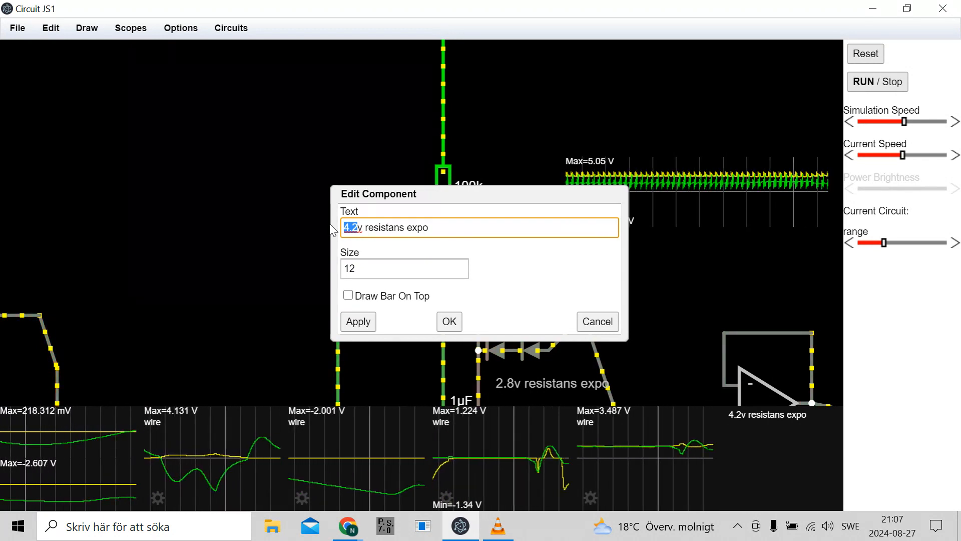
type("2.")
type("1")
left_click(449, 321)
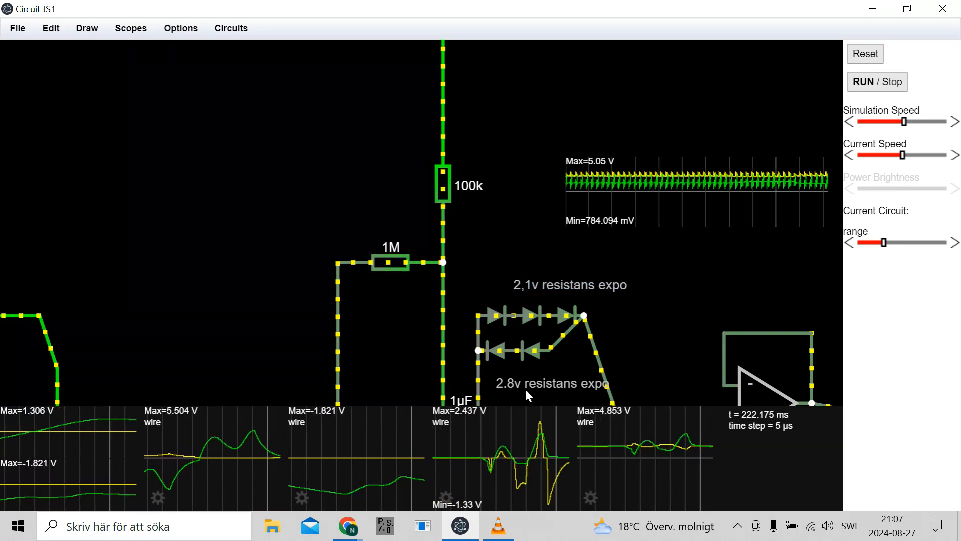
Change the label below the lower diode branch to "1,4v resistans expo".
double_click(513, 379)
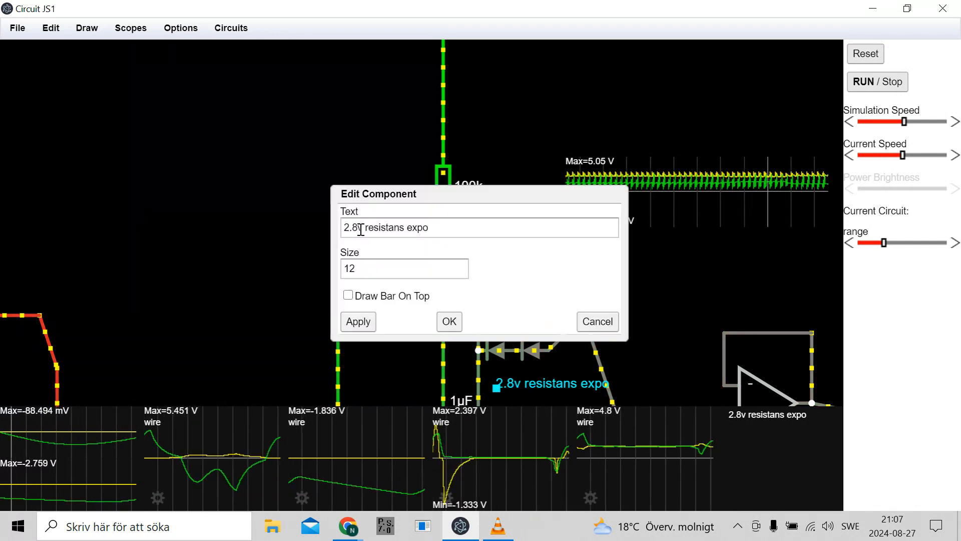
left_click_drag(359, 228, 343, 230)
type("1,7")
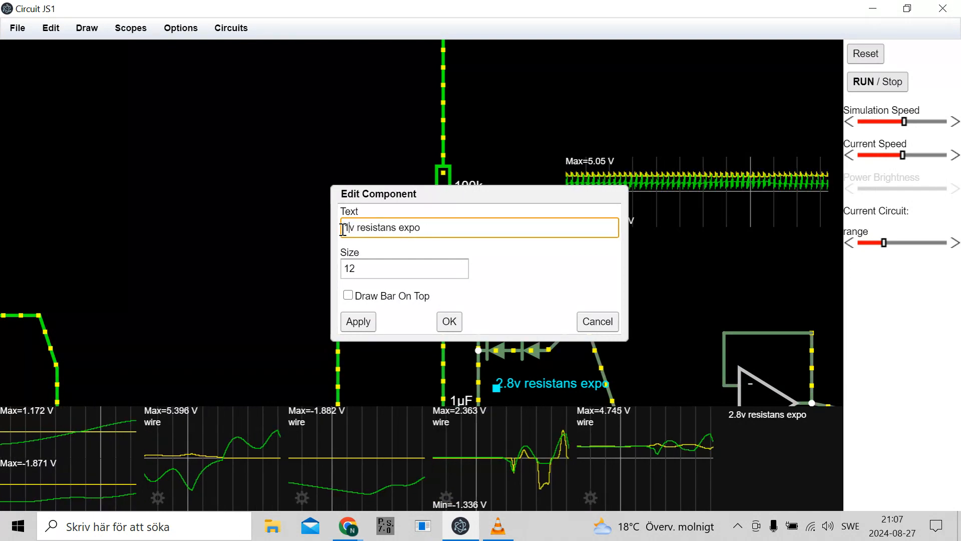
key("BackSpace")
type("4")
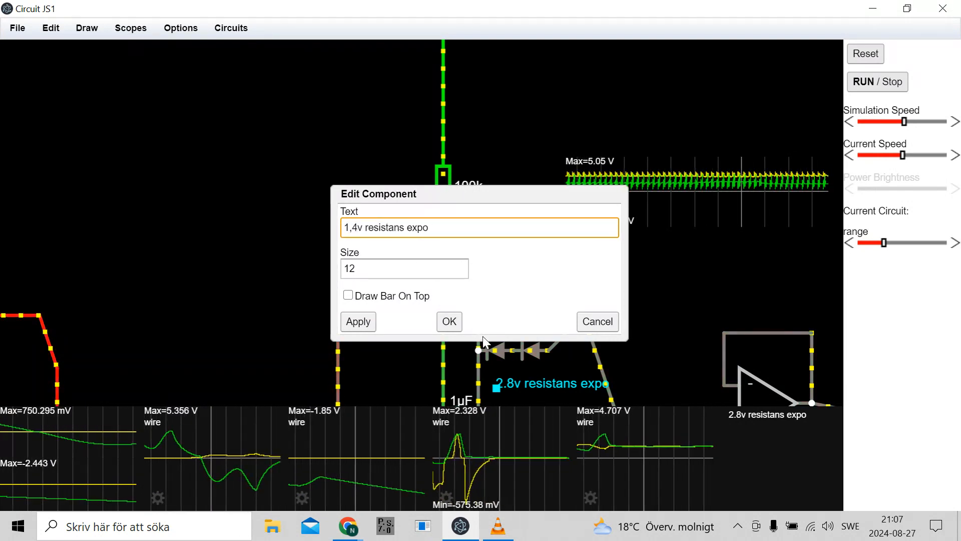
left_click(449, 322)
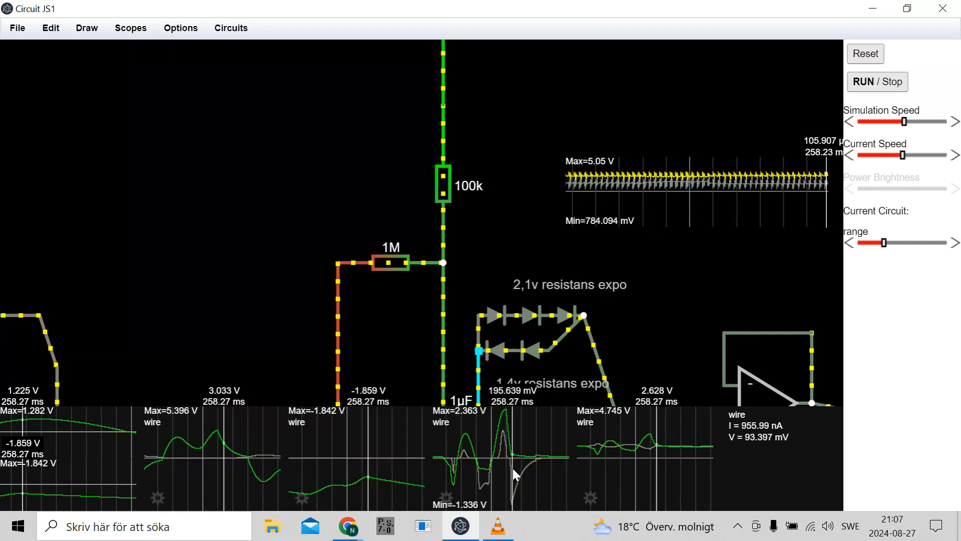
Run a long slanted wire from the junction of the collector capacitor and diode branches to free space above the op-amp's output.
left_click_drag(676, 349, 730, 173)
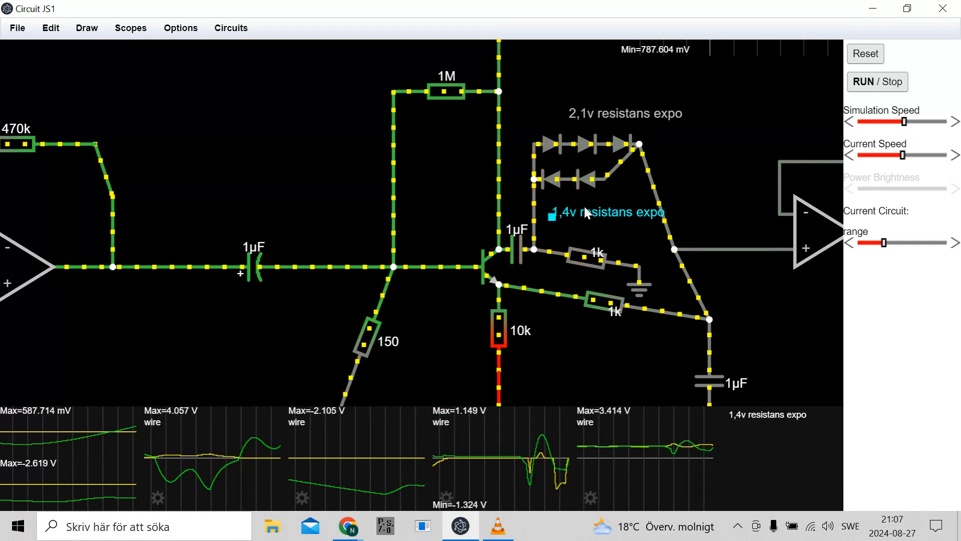
left_click_drag(772, 315, 688, 252)
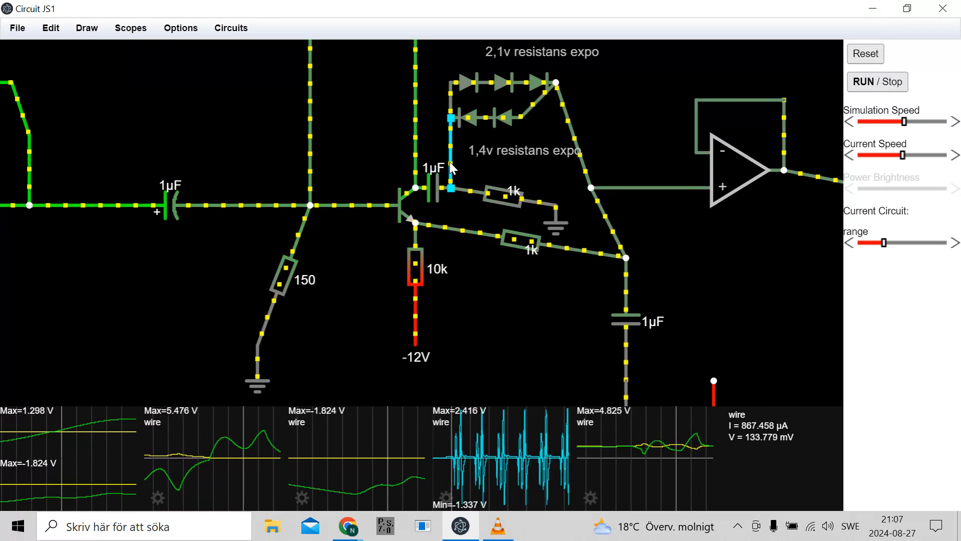
left_click_drag(739, 299, 609, 394)
left_click_drag(711, 336, 670, 357)
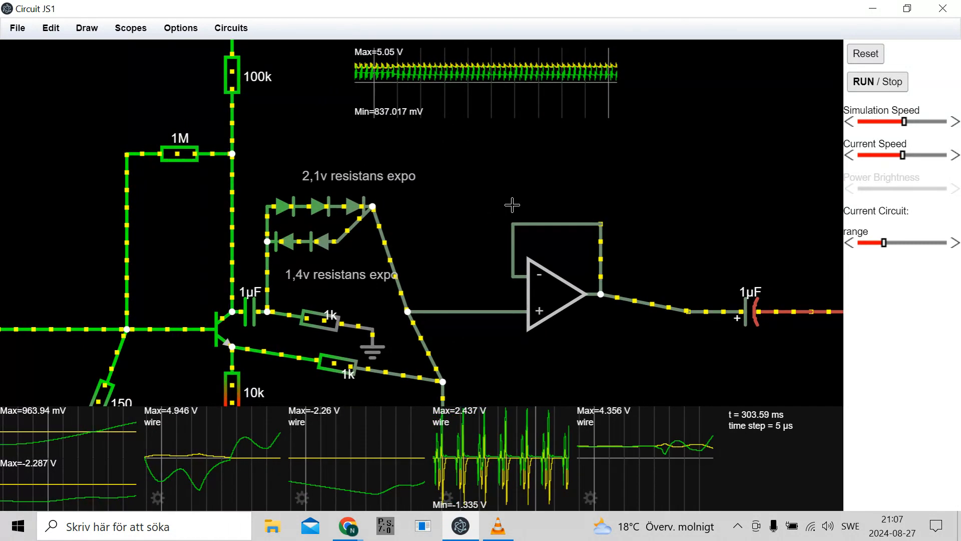
left_click_drag(266, 311, 757, 65)
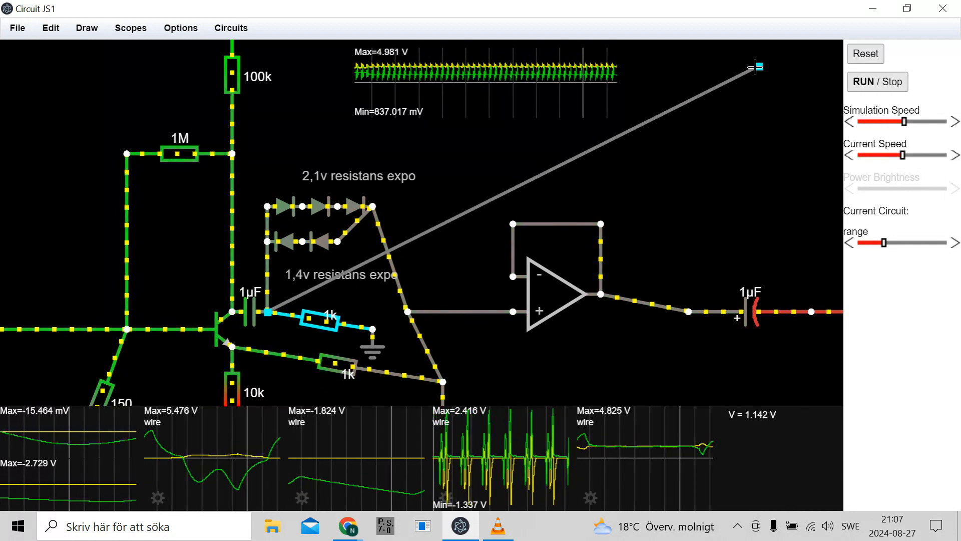
Add a horizontal resistor at the free end of the long slanted wire and set it to 100k.
left_click_drag(715, 191, 398, 416)
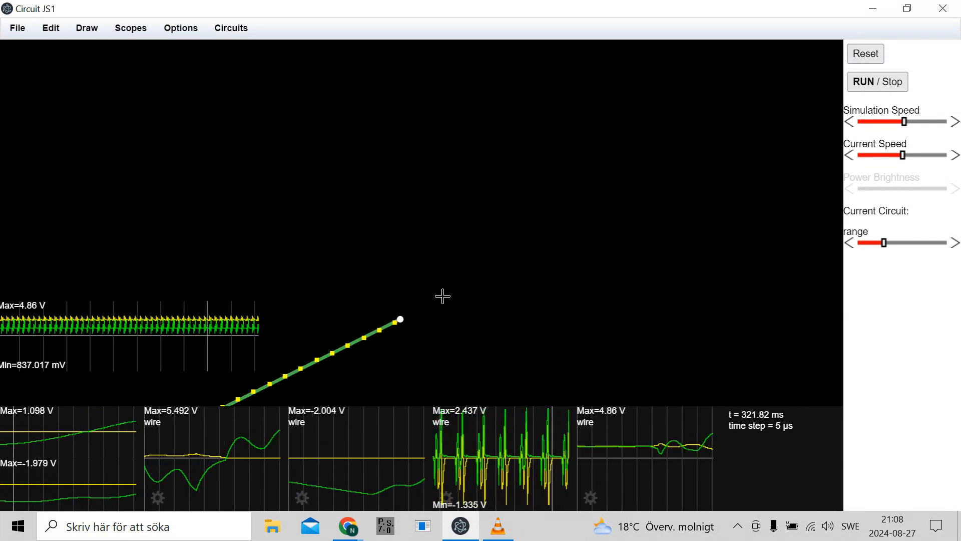
key("r")
left_click_drag(401, 319, 512, 324)
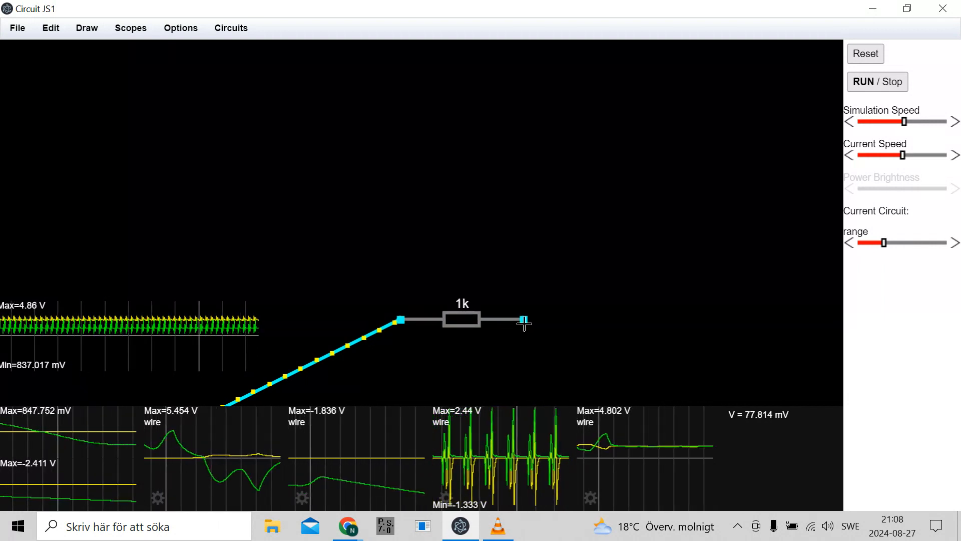
double_click(479, 324)
left_click(420, 259)
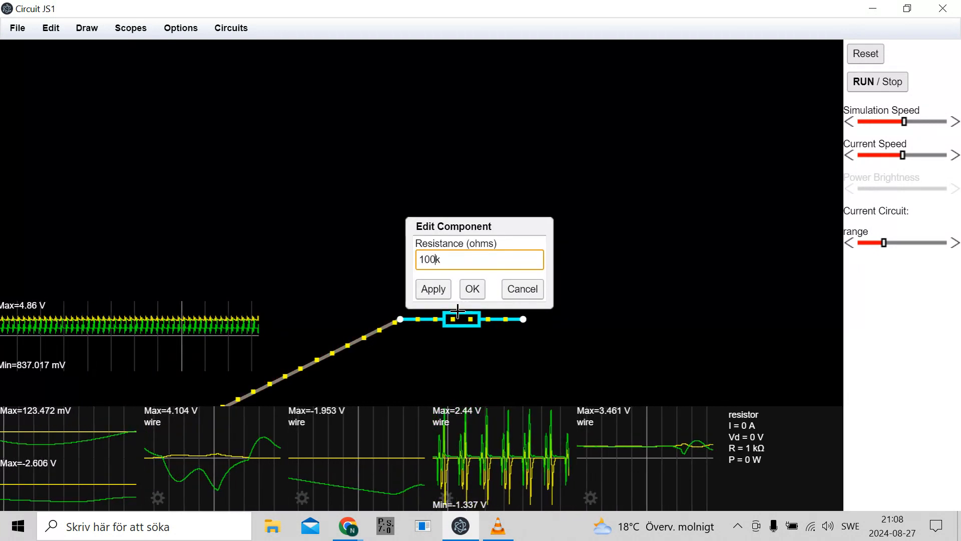
left_click(471, 290)
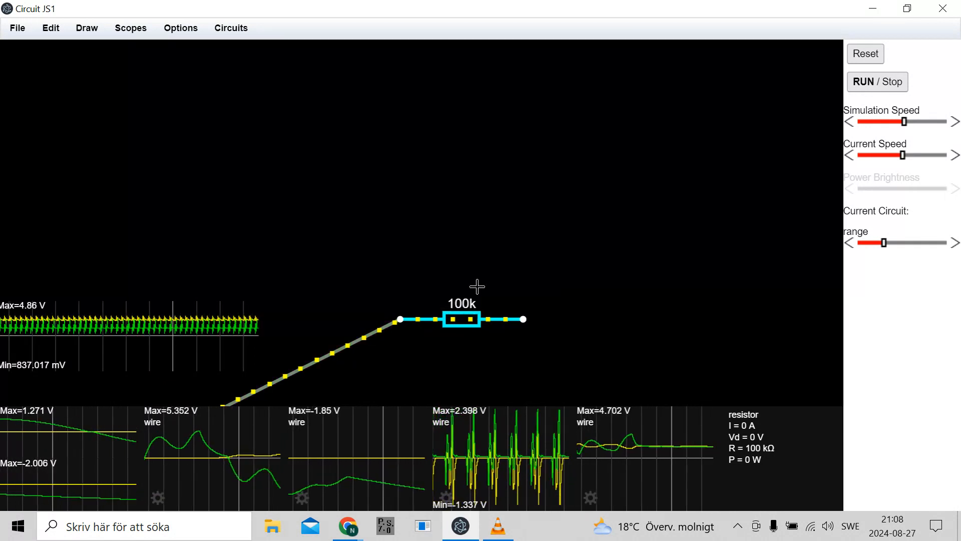
Build a Darlington pair of NPN transistors after the 100k resistor and wire their collectors together.
key("n")
mouse_move(523, 319)
left_mouse_down()
mouse_move(561, 337)
mouse_move(596, 321)
mouse_move(579, 322)
mouse_move(597, 319)
mouse_move(562, 302)
left_mouse_up()
key("w")
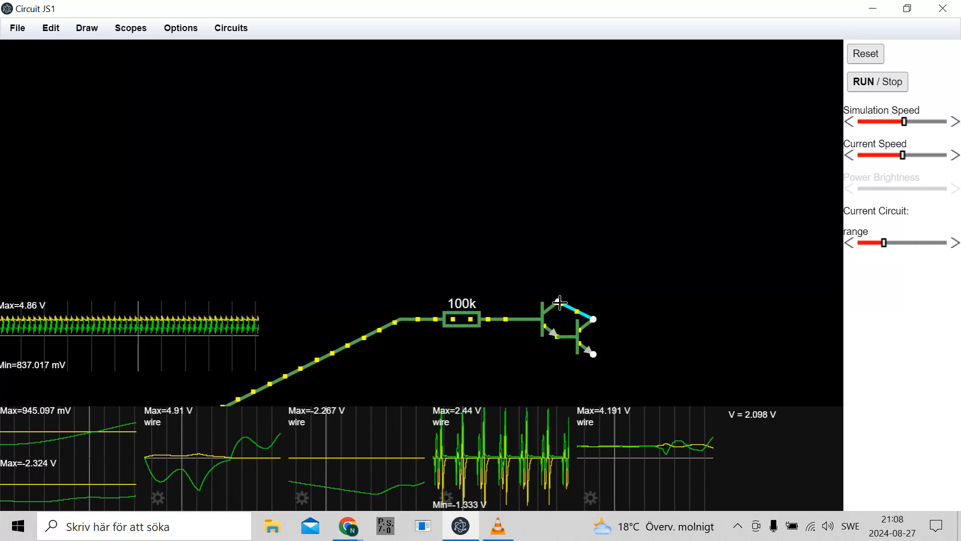
Place a single-terminal voltage source above the Darlington pair's joined collectors and set it to 12 V.
key("v")
left_click_drag(559, 294, 559, 249)
double_click(560, 267)
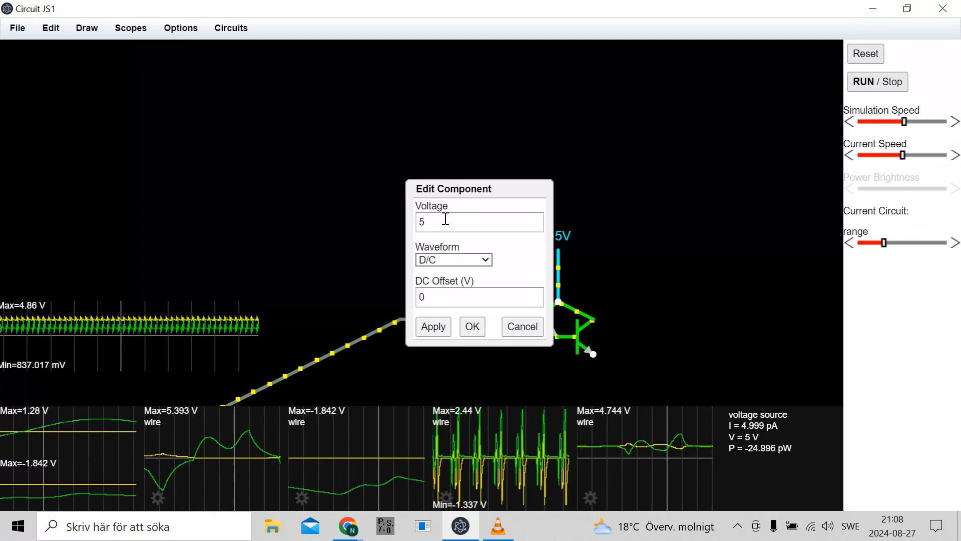
type("12")
left_click(432, 326)
left_click(475, 326)
Draw a horizontal output wire from the Darlington pair's emitter and view that wire in a new scope.
left_click_drag(701, 328, 536, 206)
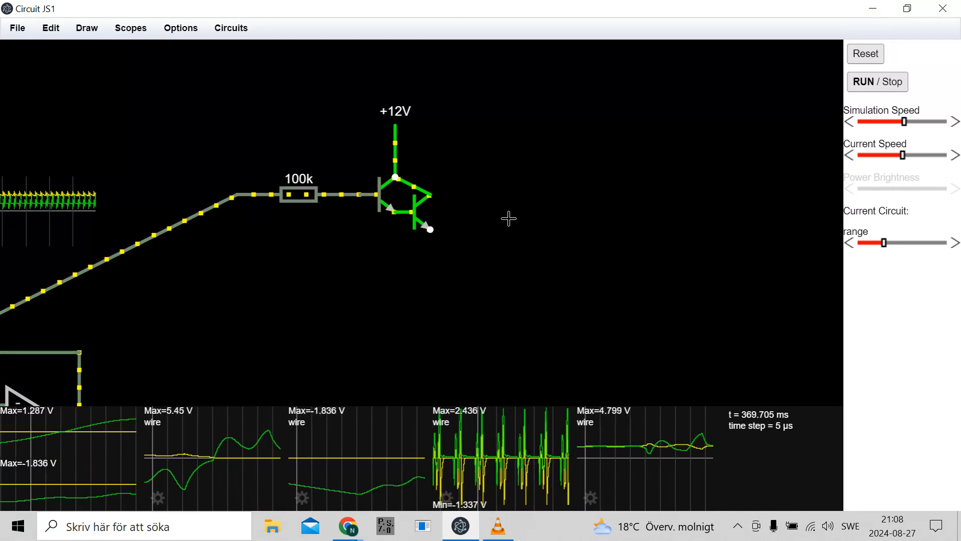
left_click_drag(431, 230, 587, 231)
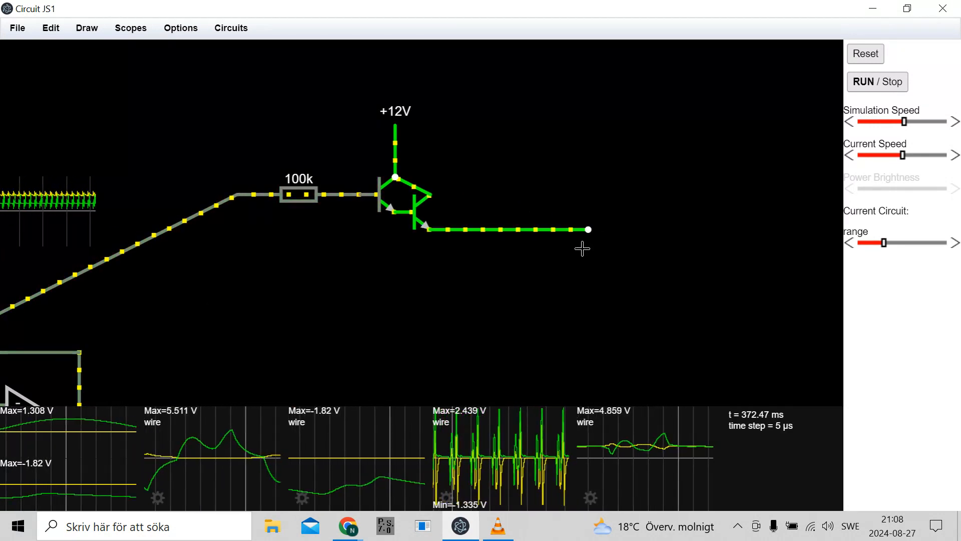
right_click(560, 230)
left_click(593, 260)
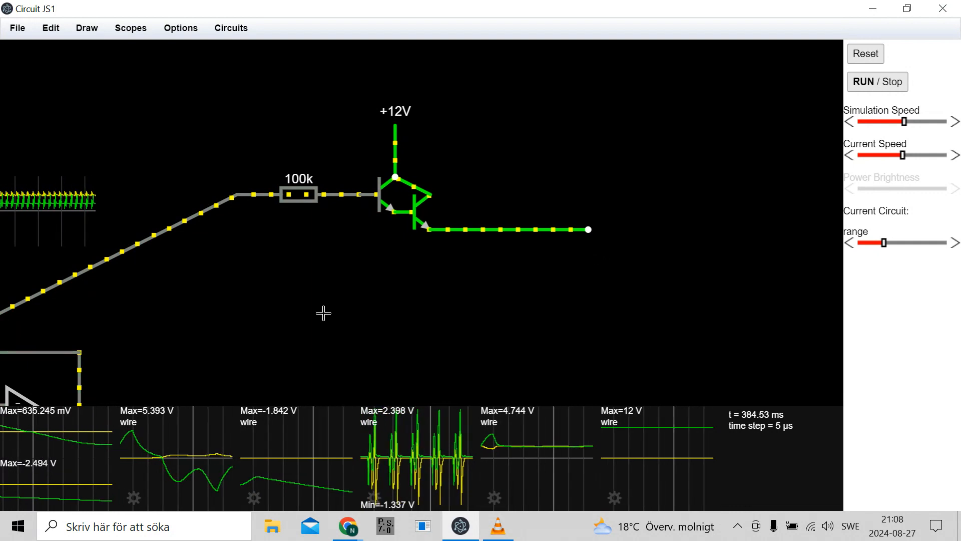
Insert a capacitor between the long slanted wire and the Darlington pair's 100k input resistor, and set it to 10n.
left_click_drag(344, 285, 654, 209)
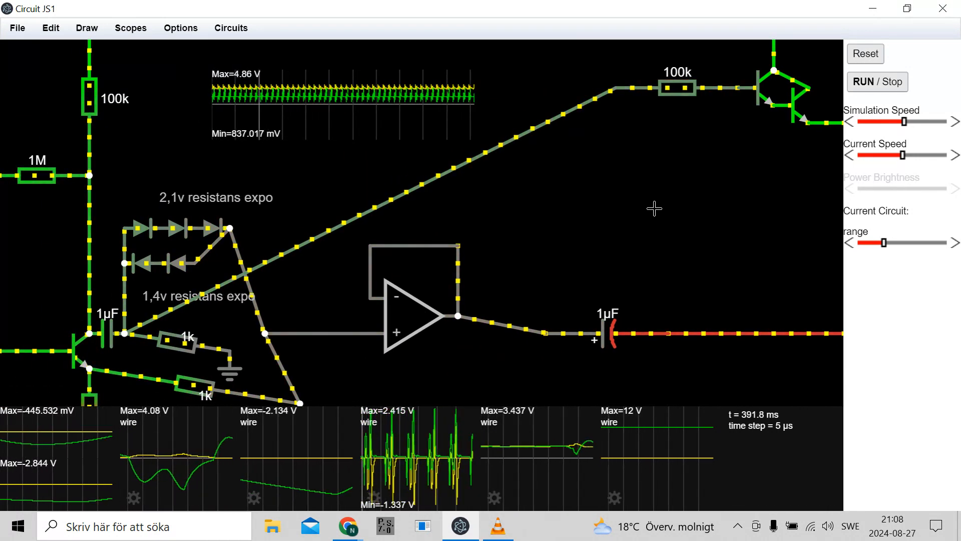
left_click_drag(654, 208, 653, 212)
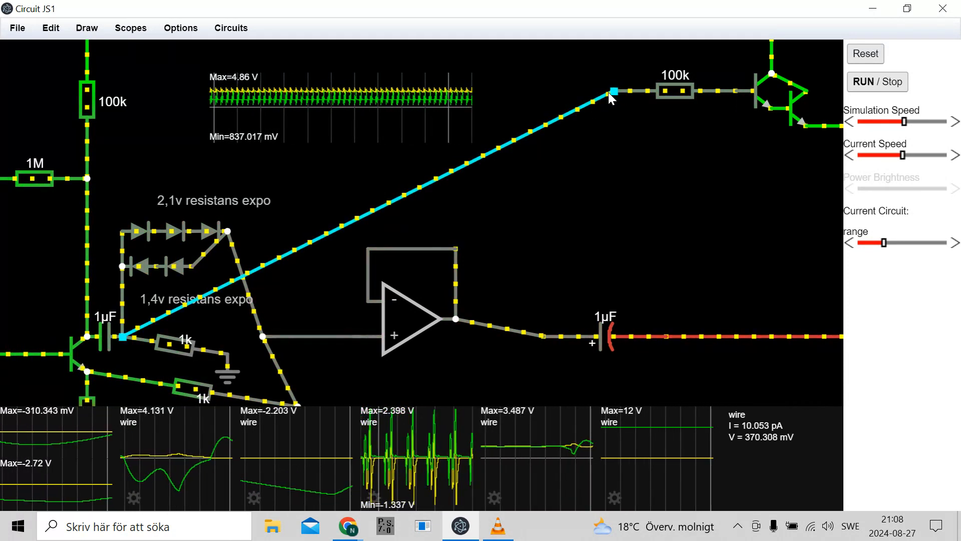
mouse_move(615, 92)
left_mouse_down()
mouse_move(585, 103)
mouse_move(614, 92)
left_mouse_up()
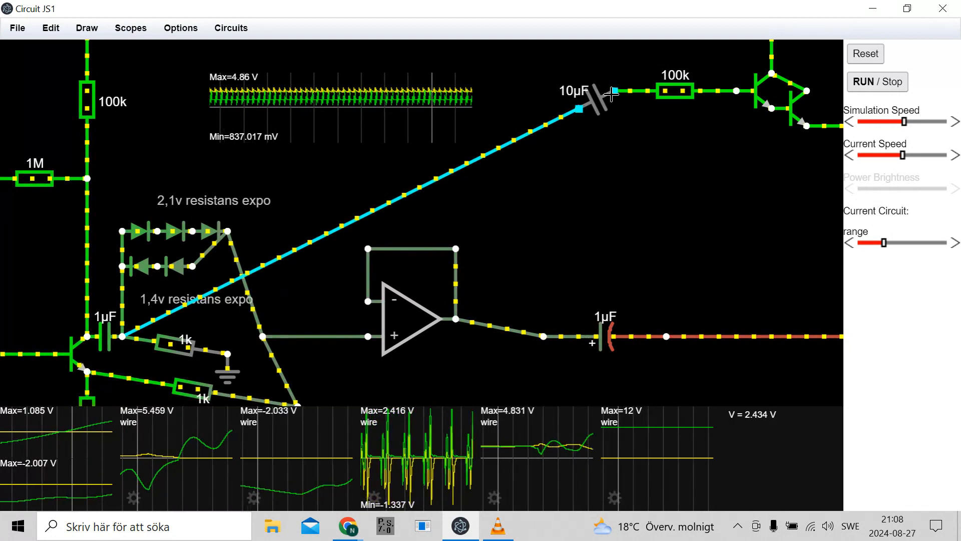
double_click(593, 100)
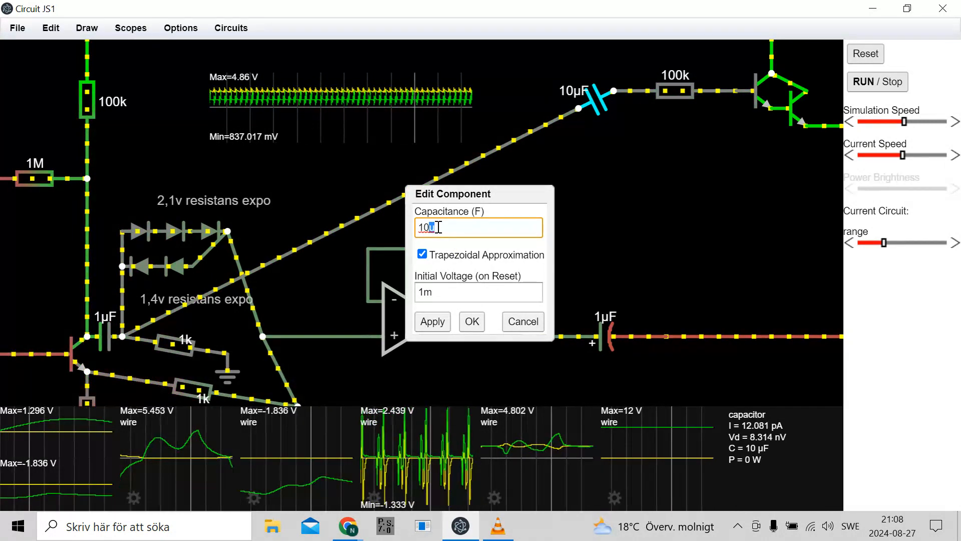
left_click(432, 321)
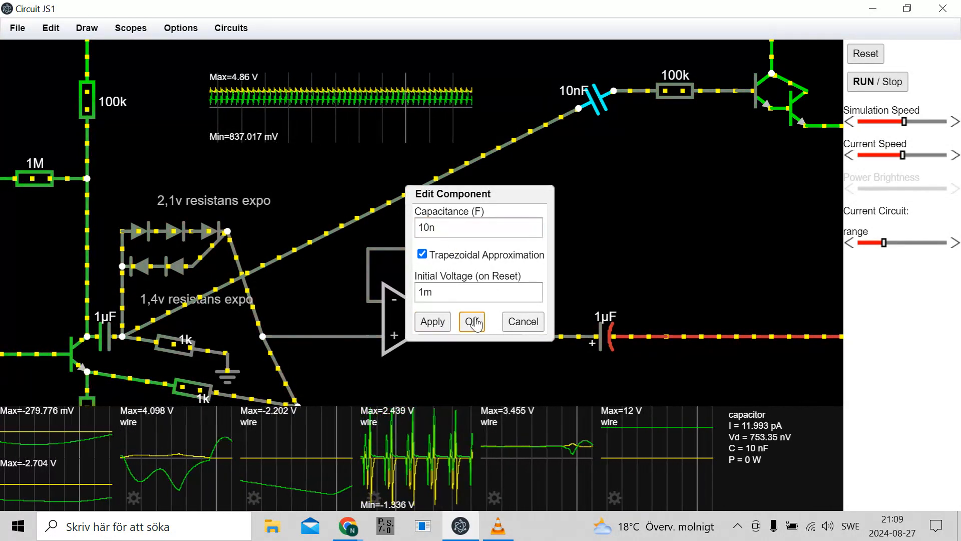
left_click(471, 321)
left_click_drag(668, 208, 398, 316)
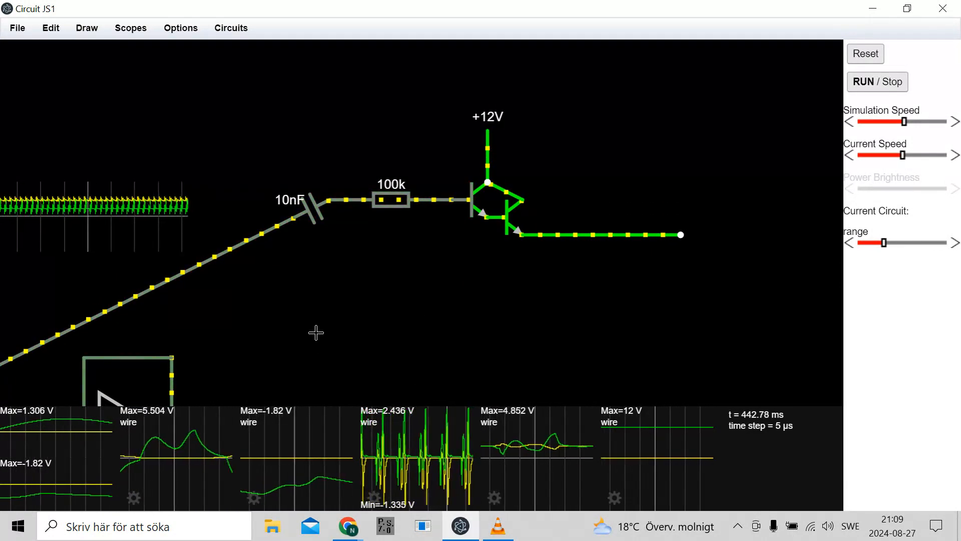
mouse_move(316, 333)
left_mouse_down()
mouse_move(660, 197)
mouse_move(554, 254)
mouse_move(317, 333)
left_mouse_up()
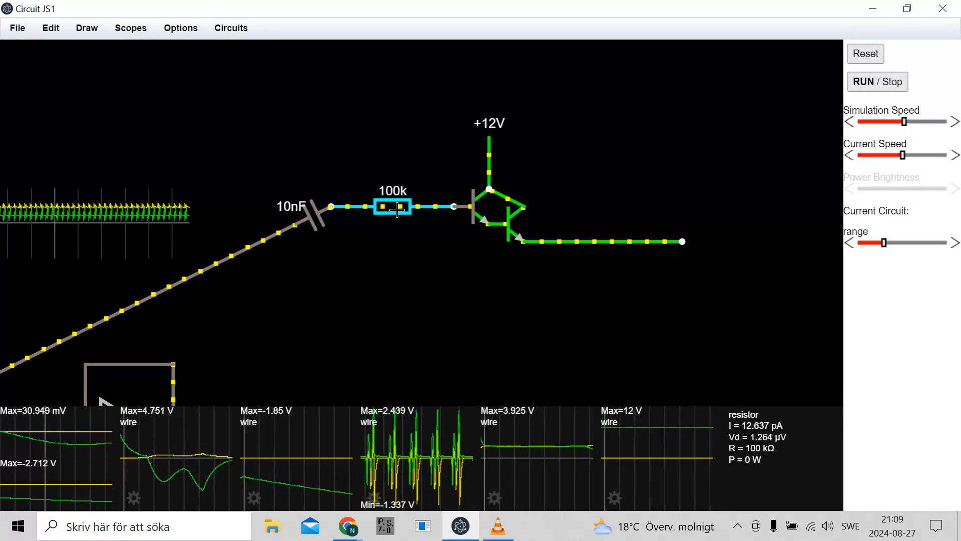
Duplicate the 100k resistor and connect the copy between the Darlington pair's output emitter and a ground.
key("ctrl+d")
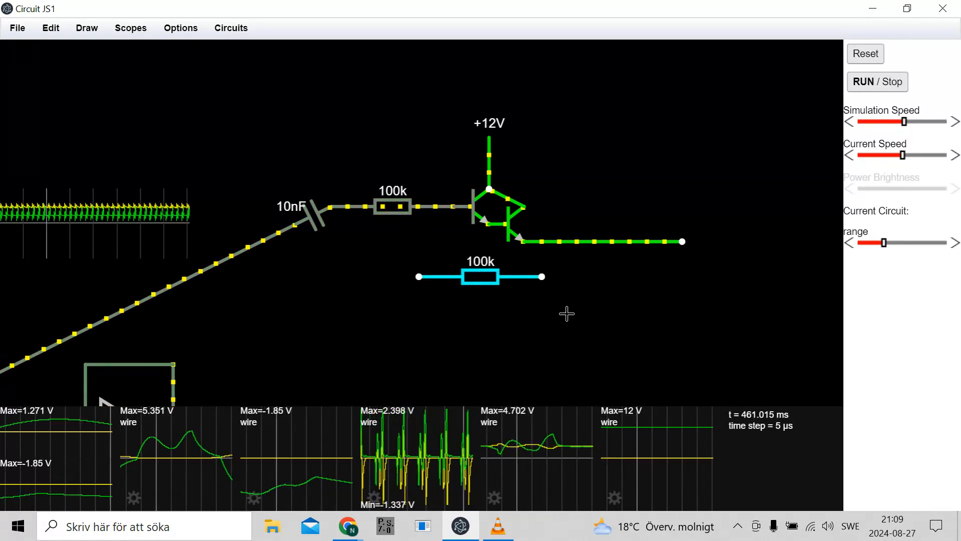
left_click_drag(539, 285, 520, 243)
left_click_drag(406, 245, 530, 329)
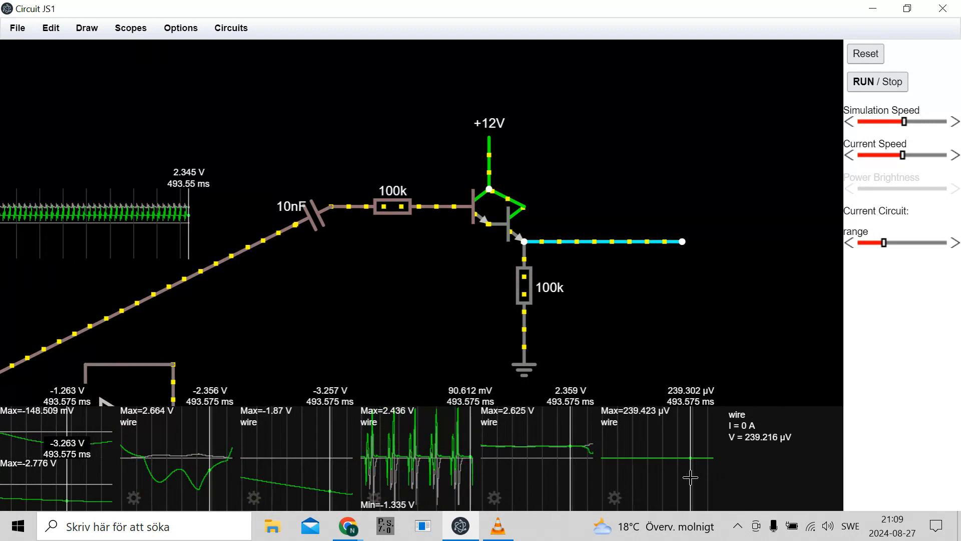
Remove the first four scopes, keeping only the last three wire scopes.
right_click(698, 452)
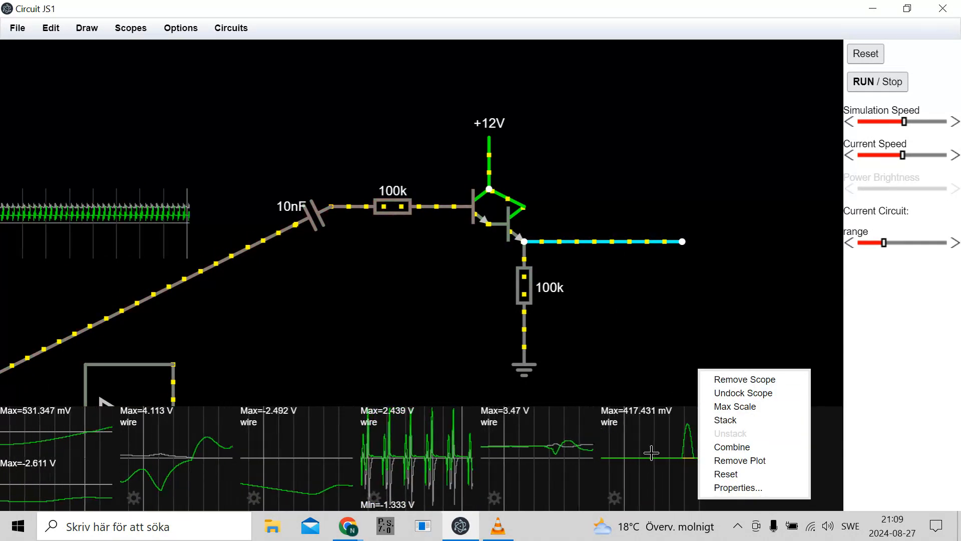
left_click(35, 424)
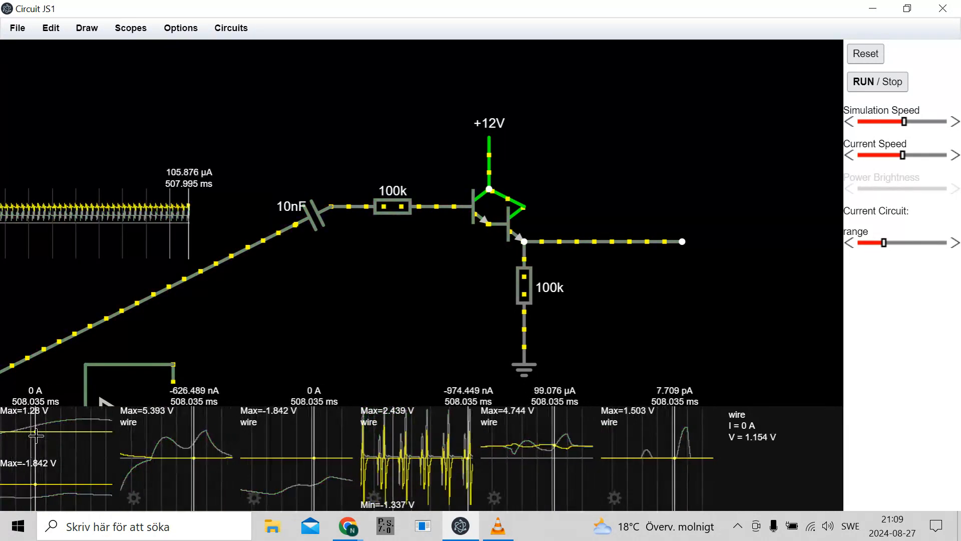
double_click(36, 437)
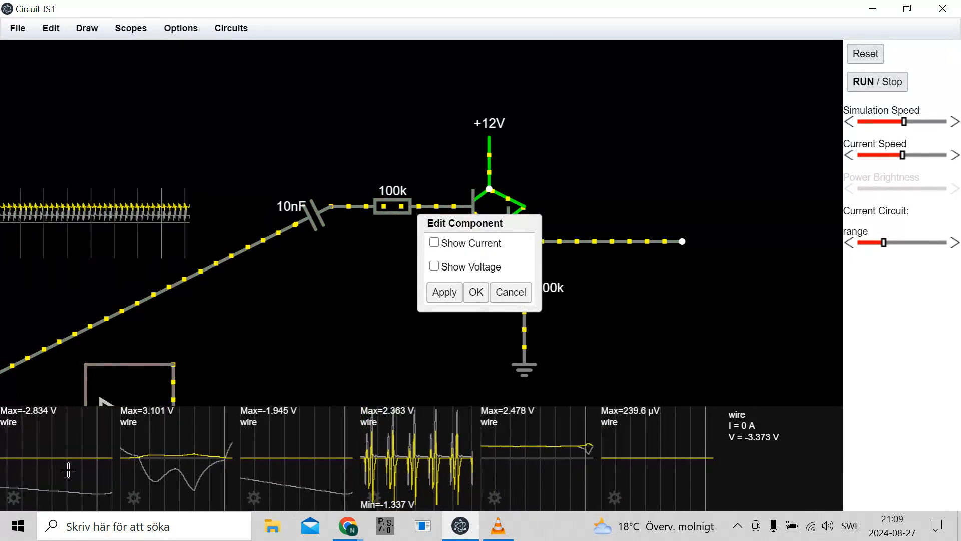
left_click(521, 292)
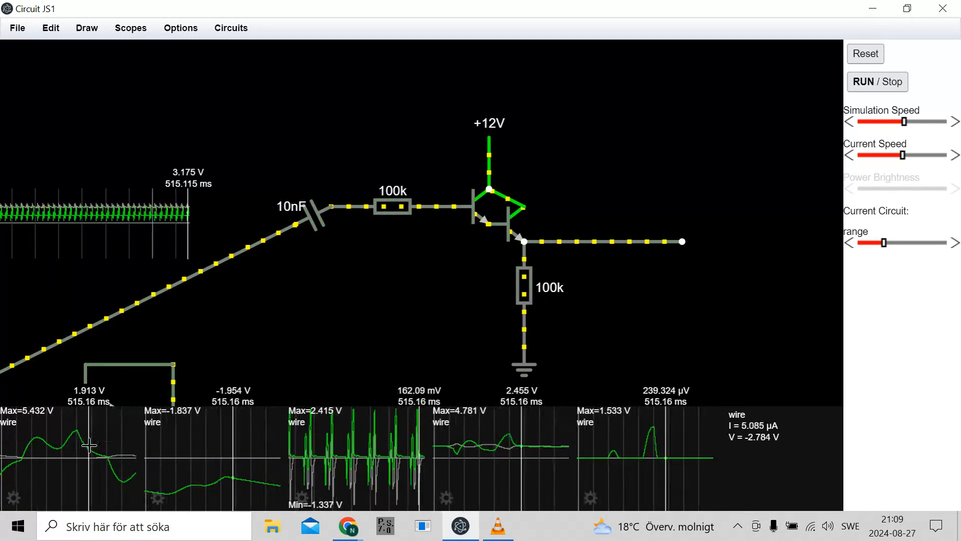
double_click(89, 444)
left_click(511, 292)
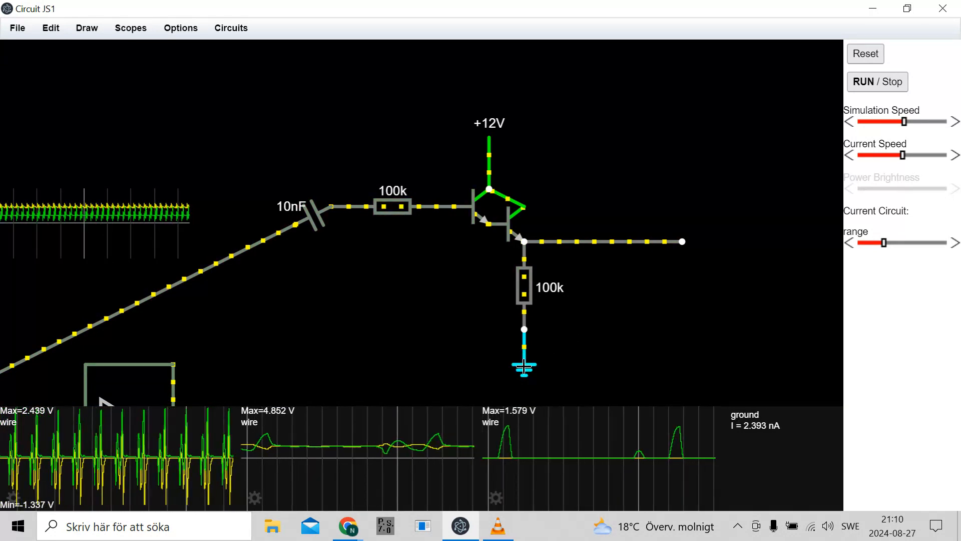
Delete the ground under the 100k emitter resistor and place a pasted copy of the +12 V source diagonally below it.
key("Delete")
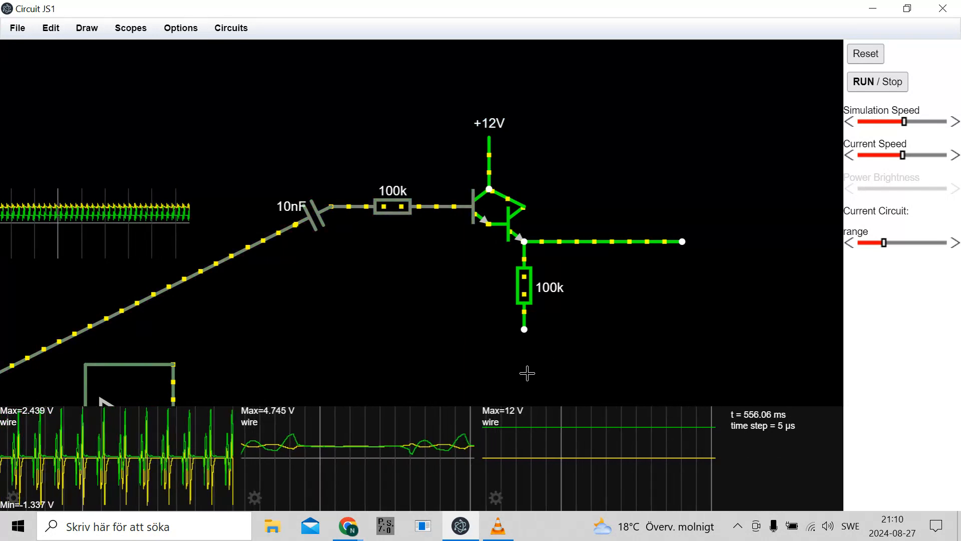
key("ctrl+v")
left_click_drag(611, 390, 609, 365)
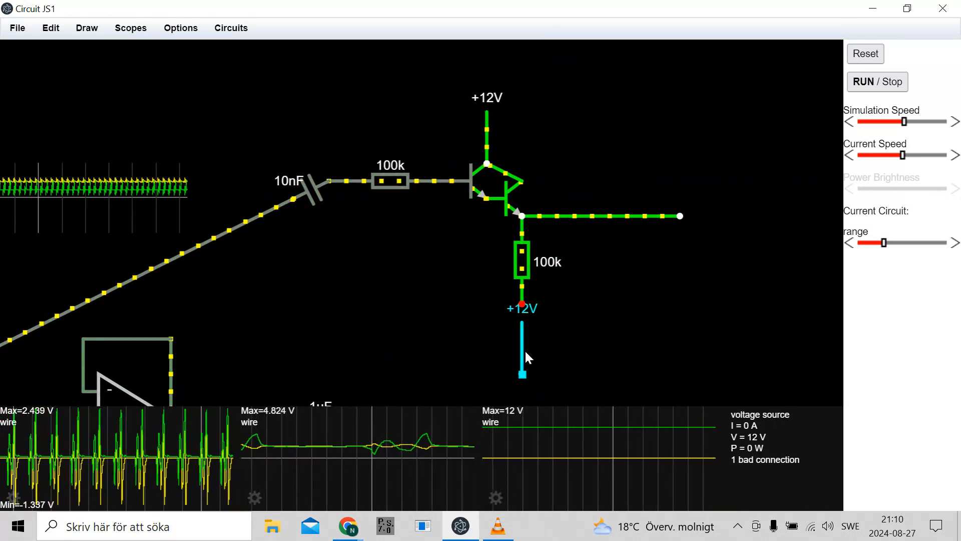
left_click_drag(524, 376, 583, 357)
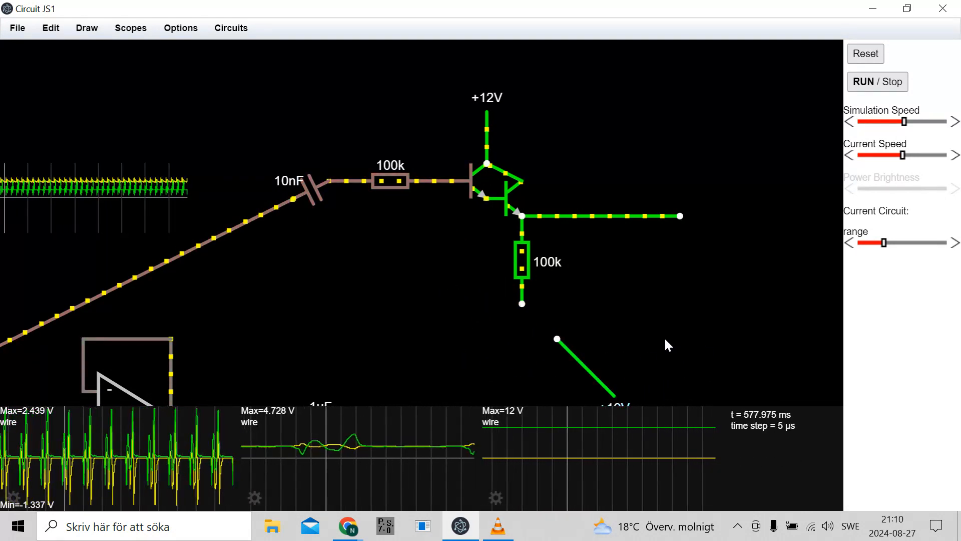
Place two PNP transistors as a Darlington pair below the 100k emitter resistor.
left_click_drag(665, 343, 688, 230)
key("p")
mouse_move(513, 228)
left_mouse_down()
mouse_move(531, 227)
mouse_move(538, 202)
mouse_move(532, 228)
left_mouse_up()
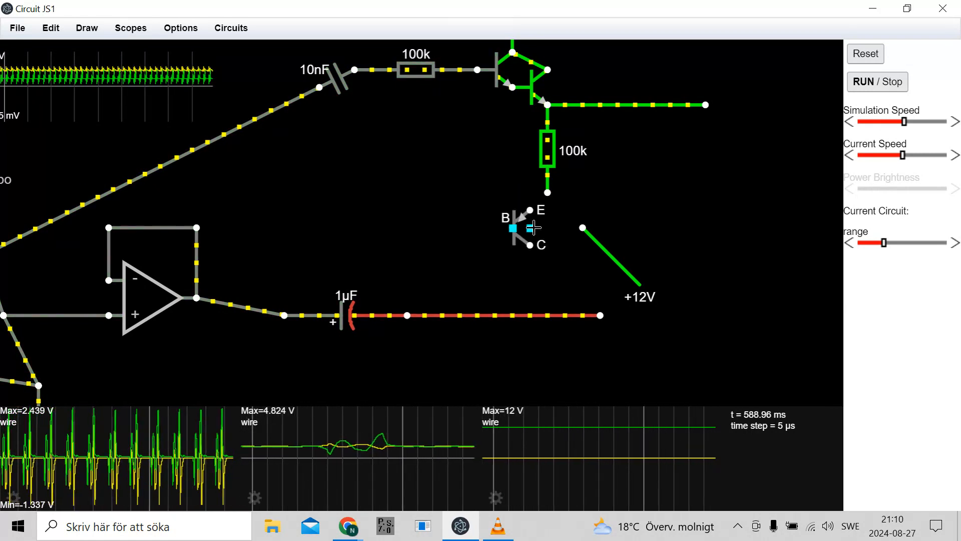
left_click_drag(481, 266, 494, 253)
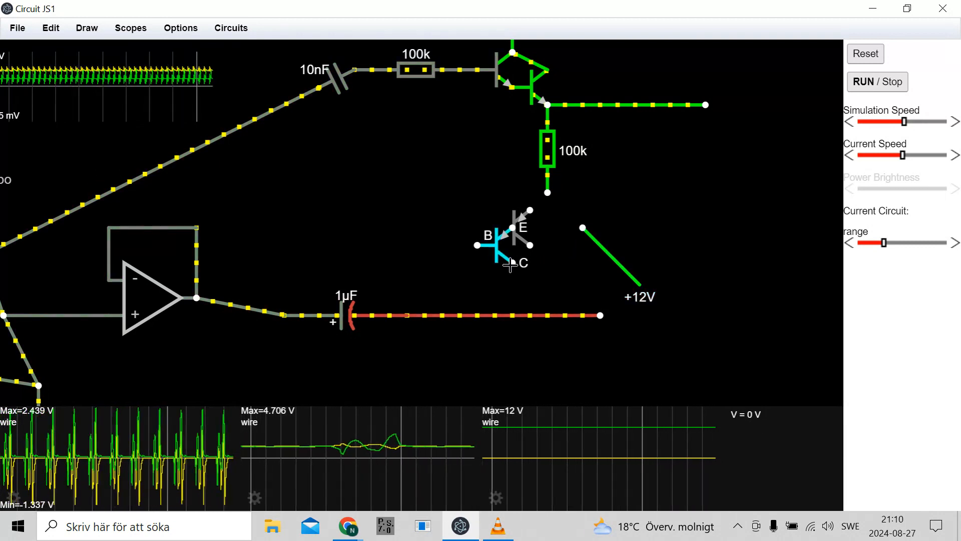
Wire the PNP pair's collectors to the pasted voltage source and set its voltage to -12 V.
left_click_drag(513, 246, 583, 230)
double_click(640, 281)
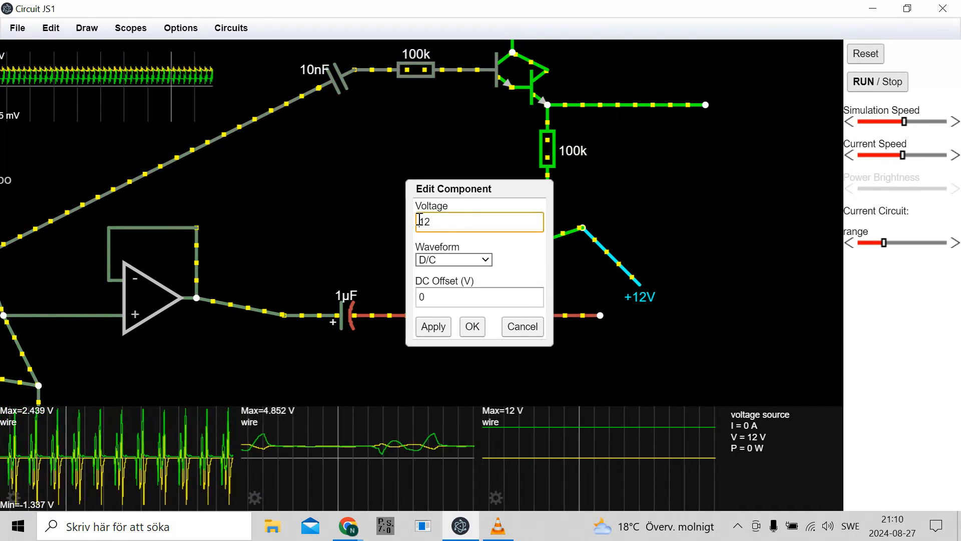
left_click(429, 326)
left_click(471, 326)
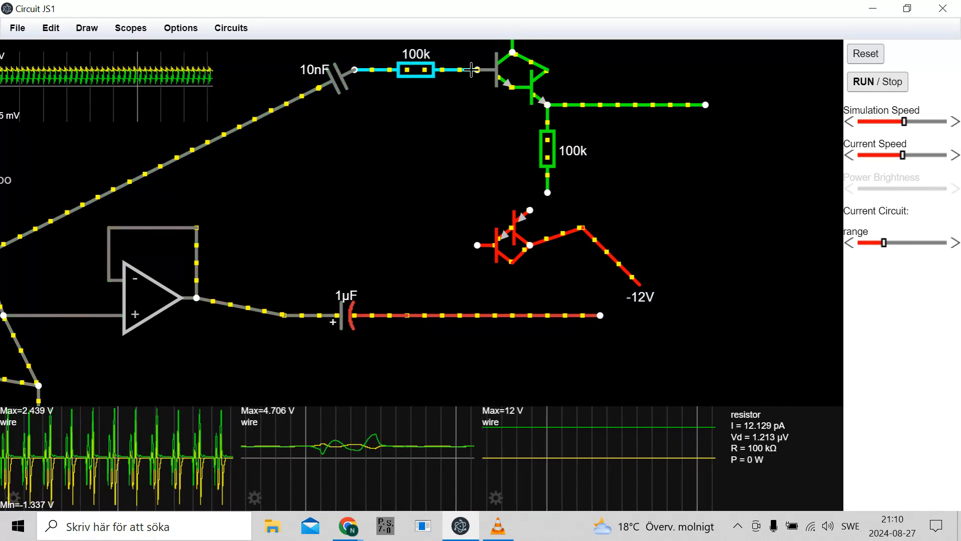
Wire the NPN and PNP pairs' input bases together and replace the 100k resistor between their output emitters with a wire.
left_click_drag(479, 71, 477, 245)
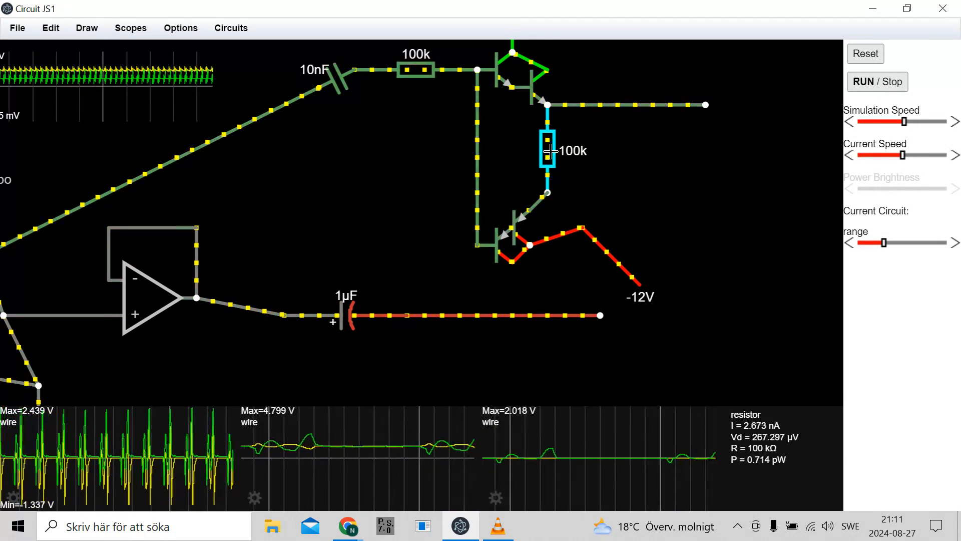
key("Delete")
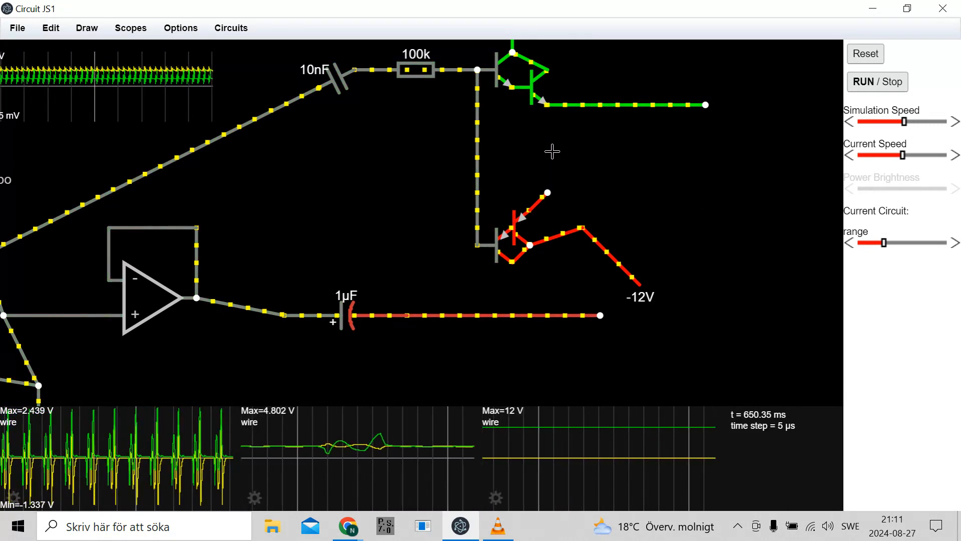
left_click_drag(547, 186, 546, 119)
left_click_drag(547, 112, 548, 106)
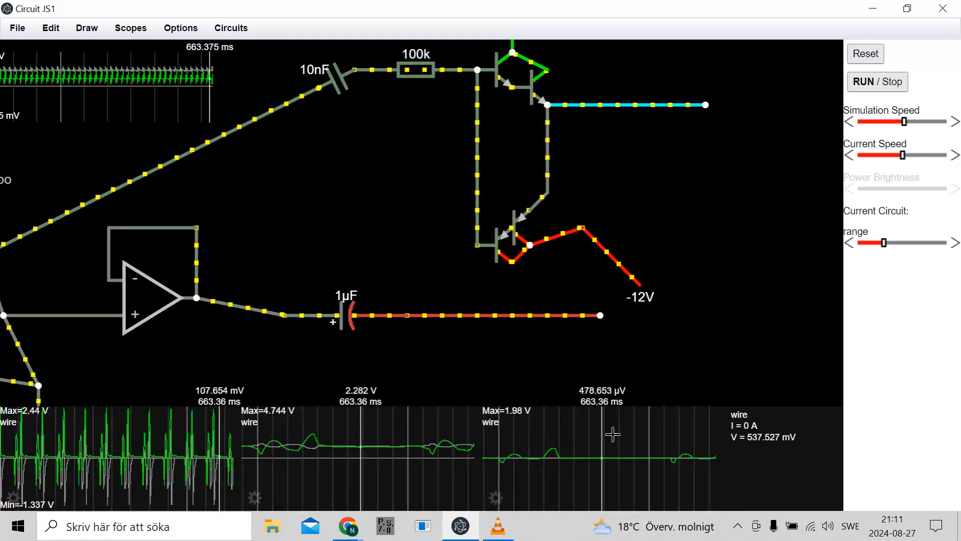
Try several values for the resistor feeding both Darlington bases, ending at 10 ohms.
scroll(726, 190, "up", 2)
scroll(723, 210, "right", 5)
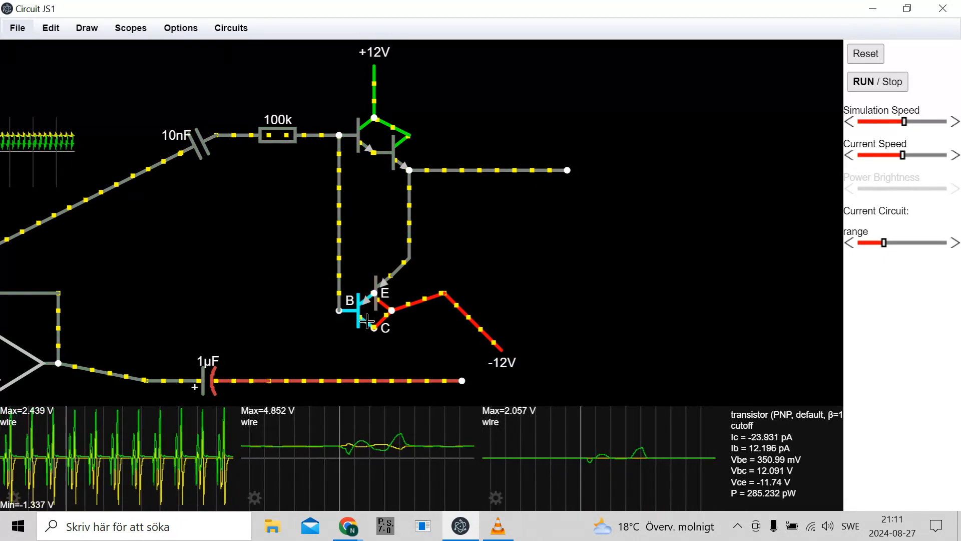
mouse_move(387, 154)
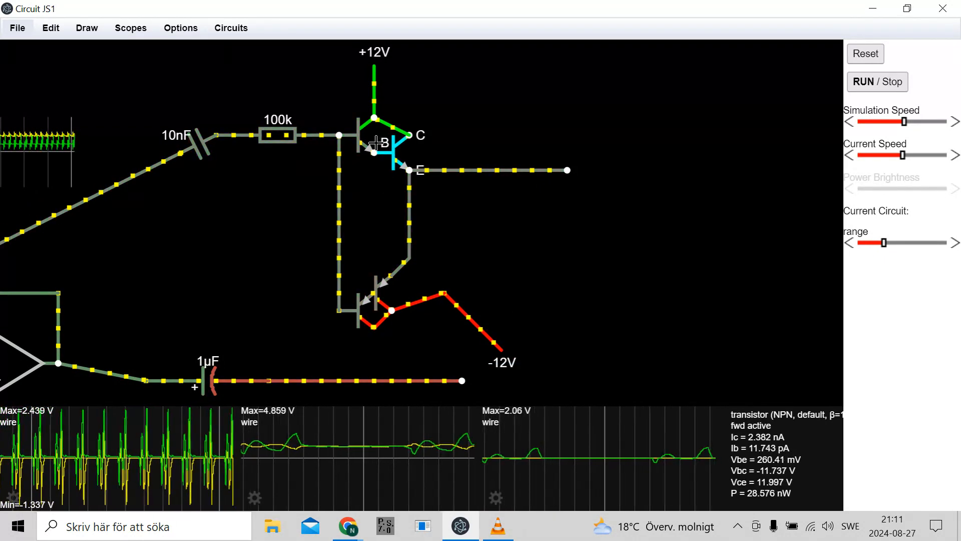
mouse_move(386, 293)
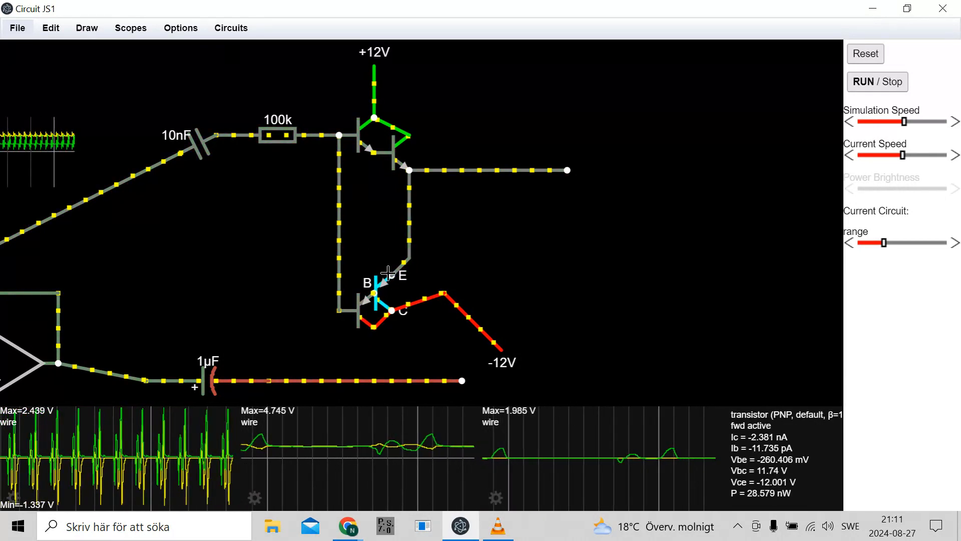
mouse_move(288, 140)
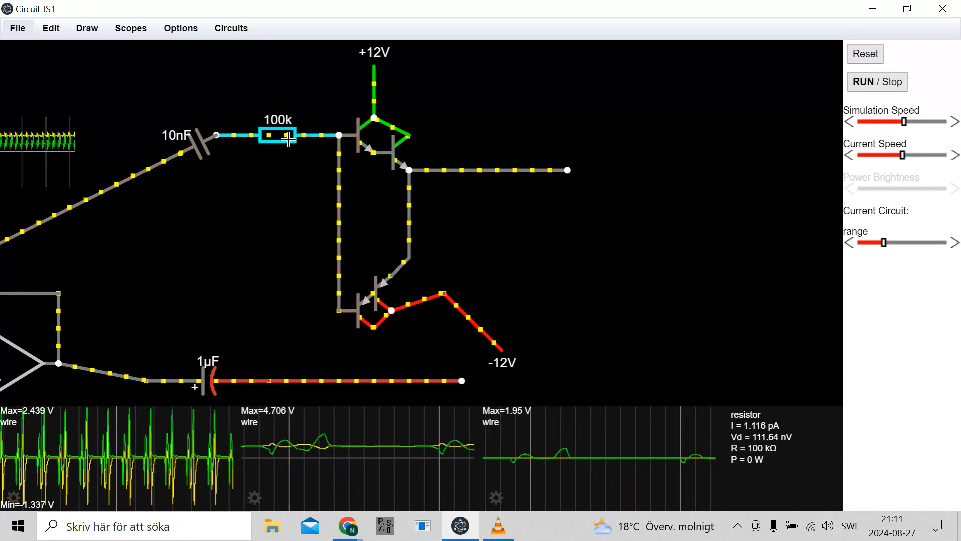
scroll(287, 136, "down", 1)
scroll(288, 138, "down", 2)
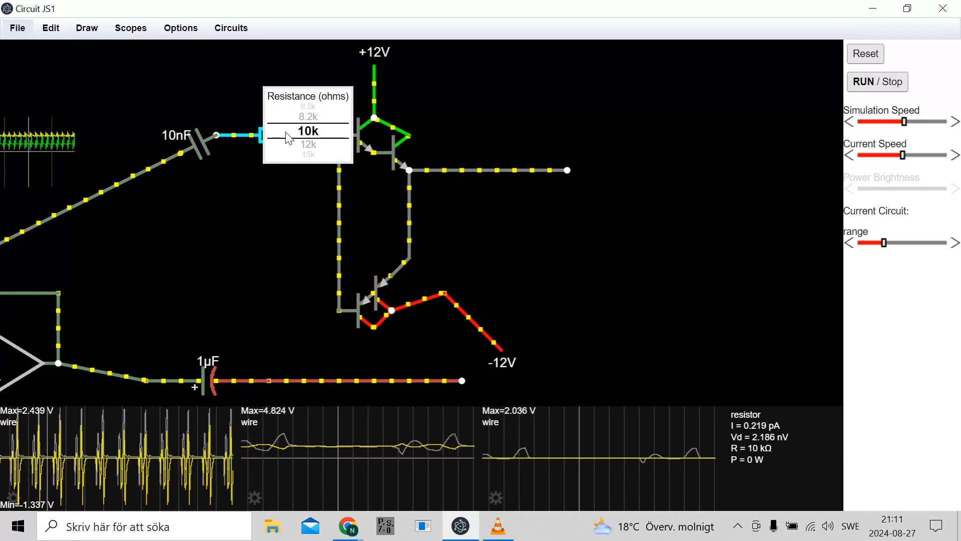
scroll(289, 138, "down", 3)
scroll(289, 138, "down", 3)
scroll(289, 138, "up", 6)
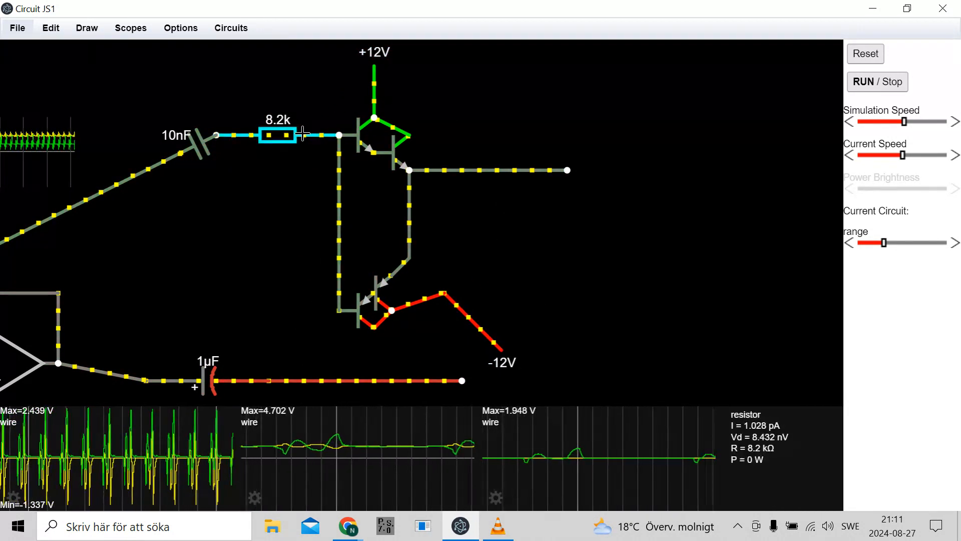
scroll(286, 136, "up", 1)
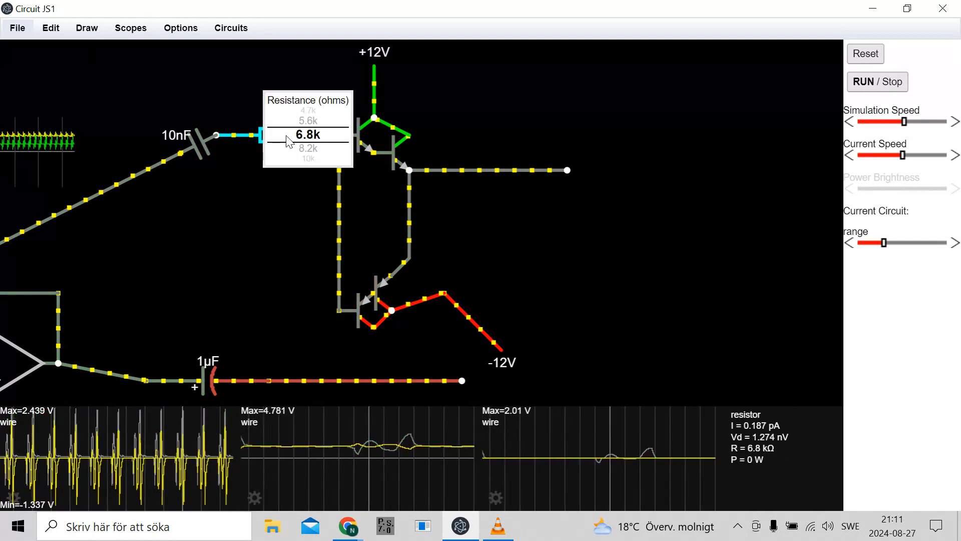
scroll(289, 141, "up", 3)
scroll(287, 142, "up", 12)
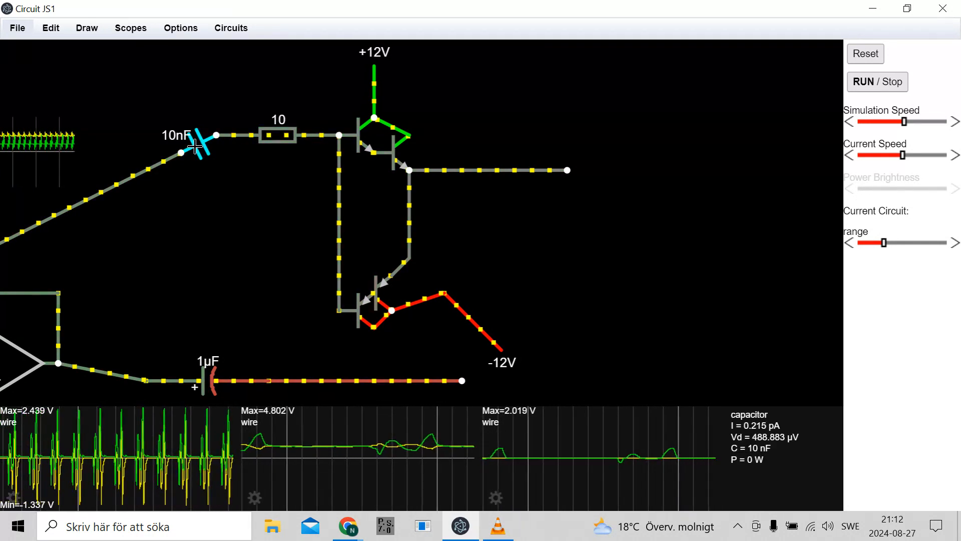
Replace the 10 nF input capacitor with a direct wire and lengthen the horizontal output wire of the Darlington stage.
key("Delete")
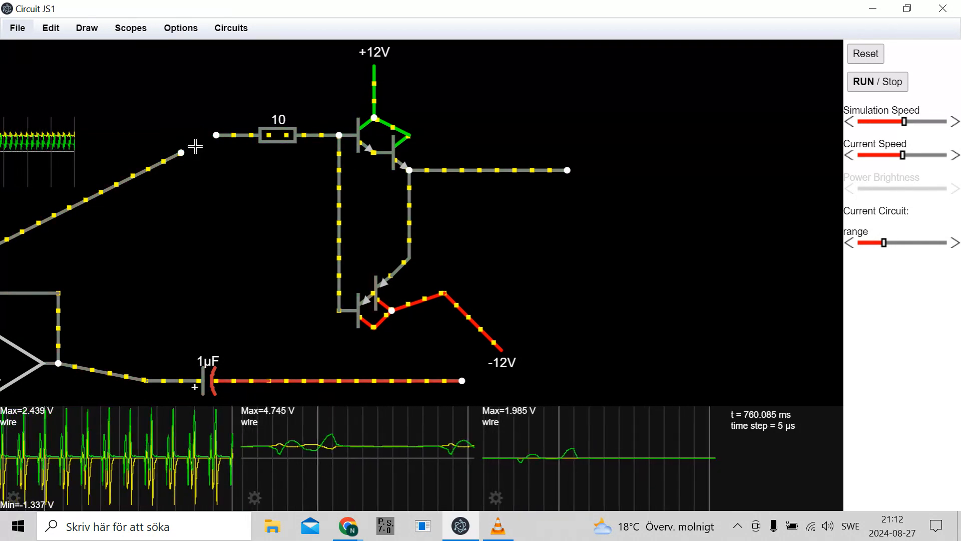
left_click_drag(182, 150, 216, 135)
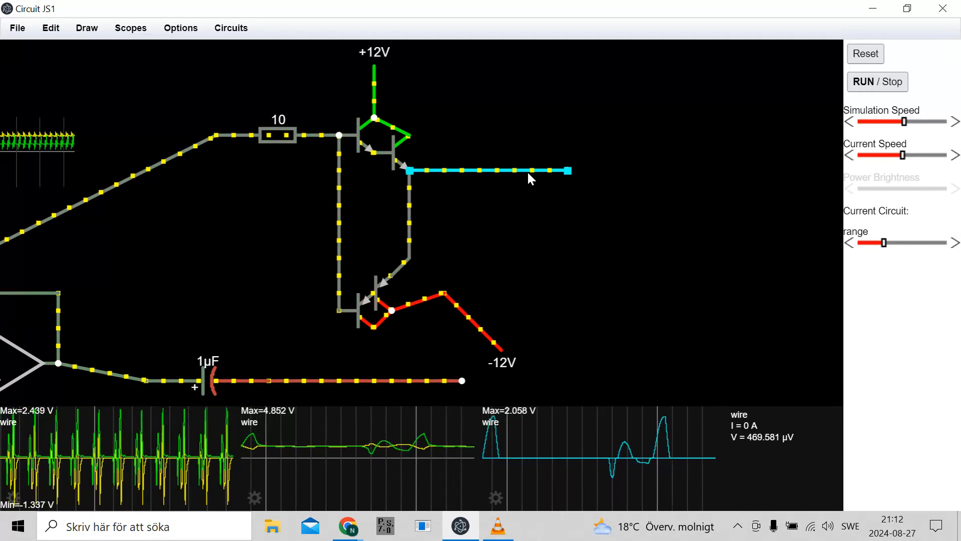
left_click_drag(572, 169, 720, 163)
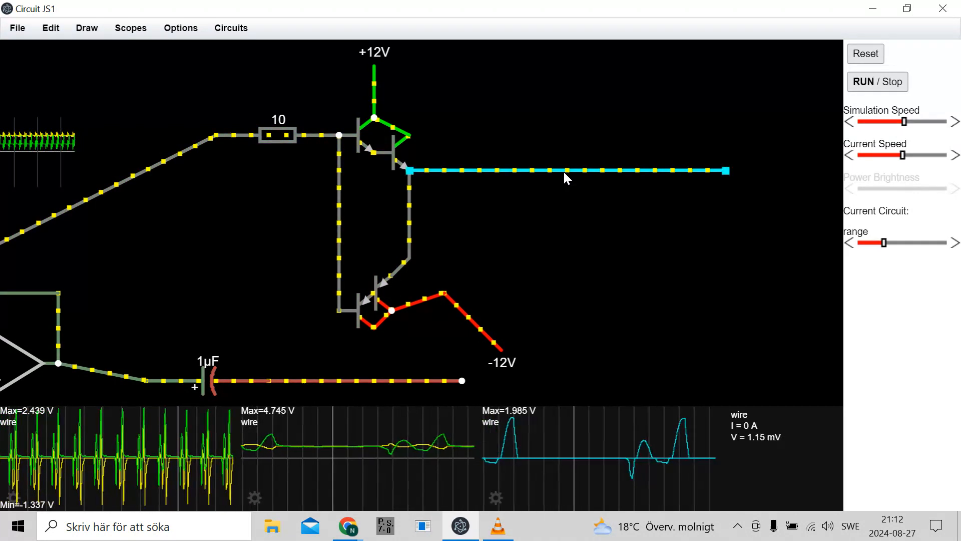
Export the whole circuit as text and copy it to the clipboard.
scroll(502, 234, "down", 5)
left_click_drag(391, 364, 701, 325)
scroll(701, 324, "down", 6)
left_click_drag(709, 368, 689, 322)
scroll(701, 306, "down", 5)
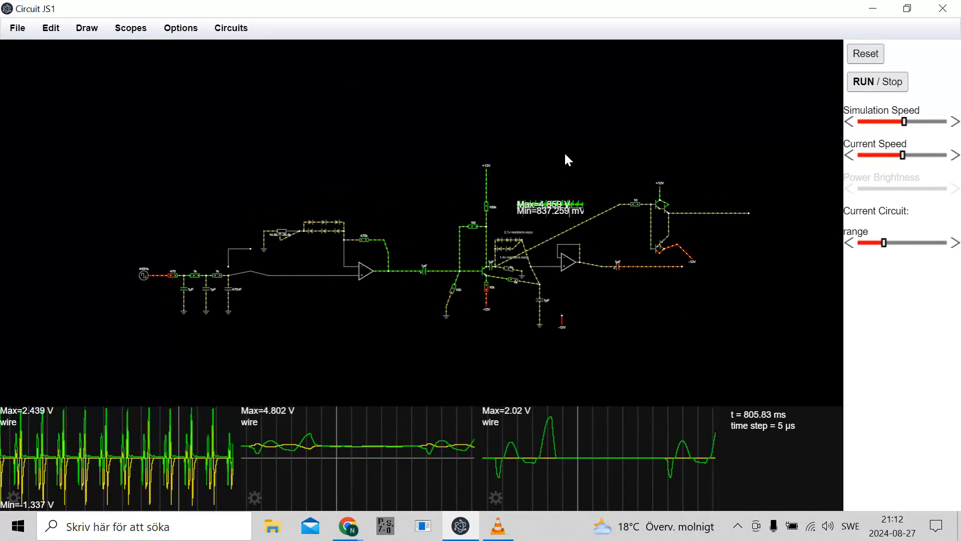
left_click(17, 28)
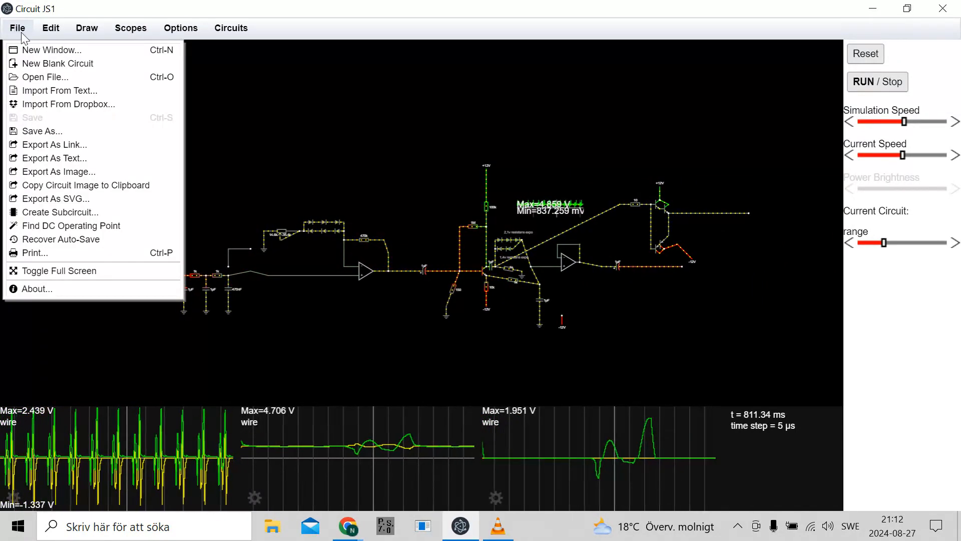
left_click(67, 156)
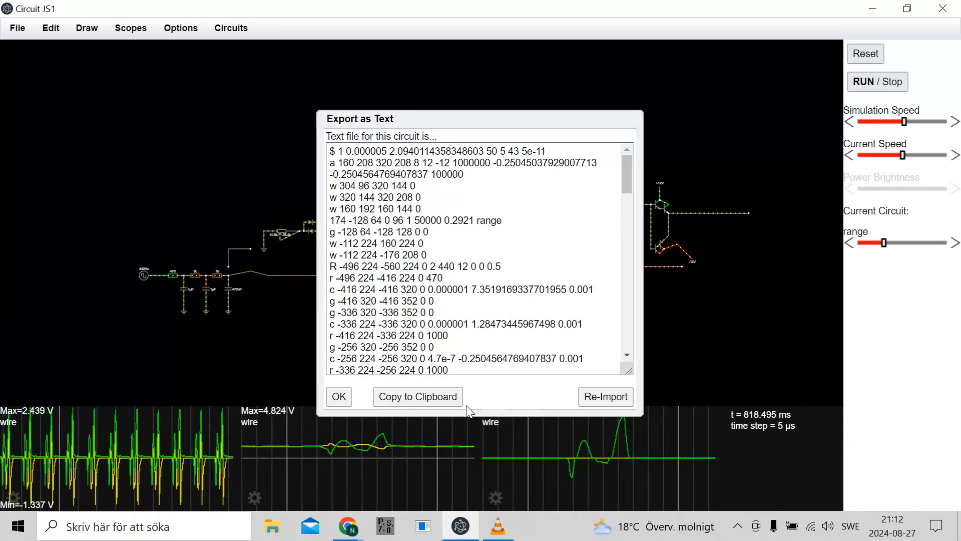
left_click(416, 398)
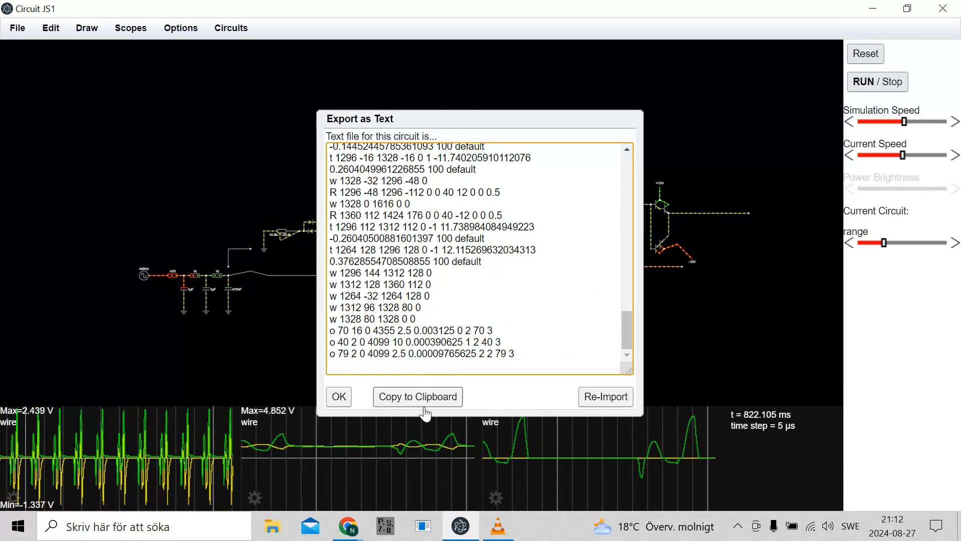
left_click(337, 397)
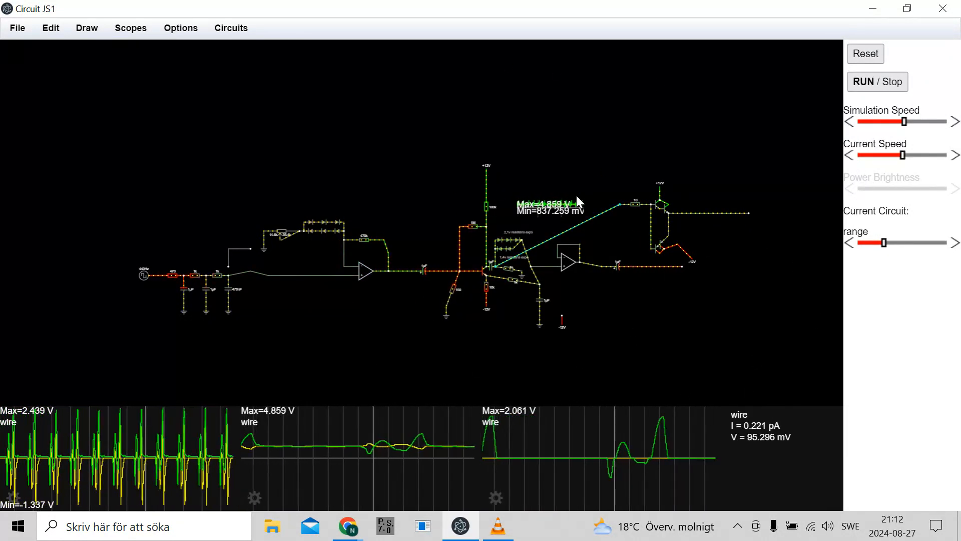
Switch to the Chrome browser, search for "falstad" in a new tab and open the Falstad Circuit Simulator Applet.
left_click(873, 9)
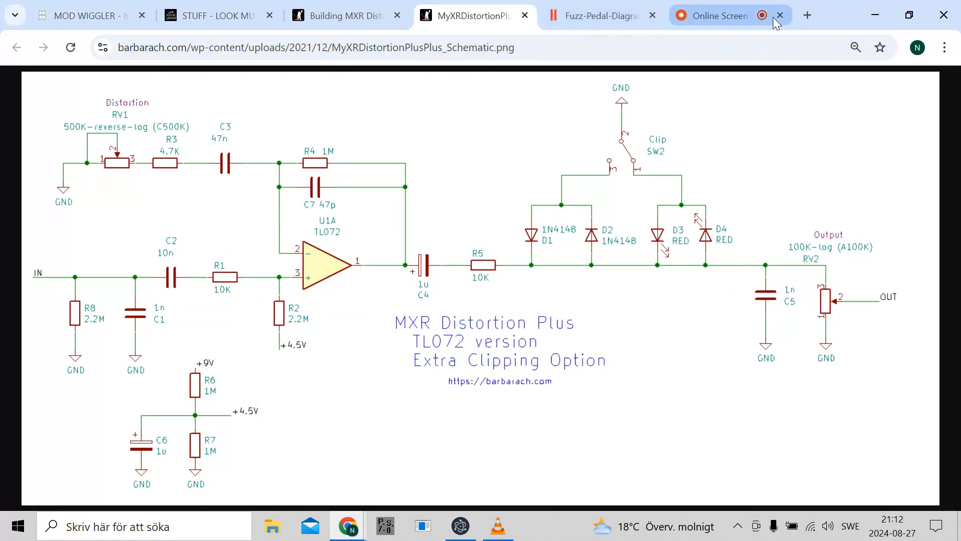
left_click(807, 16)
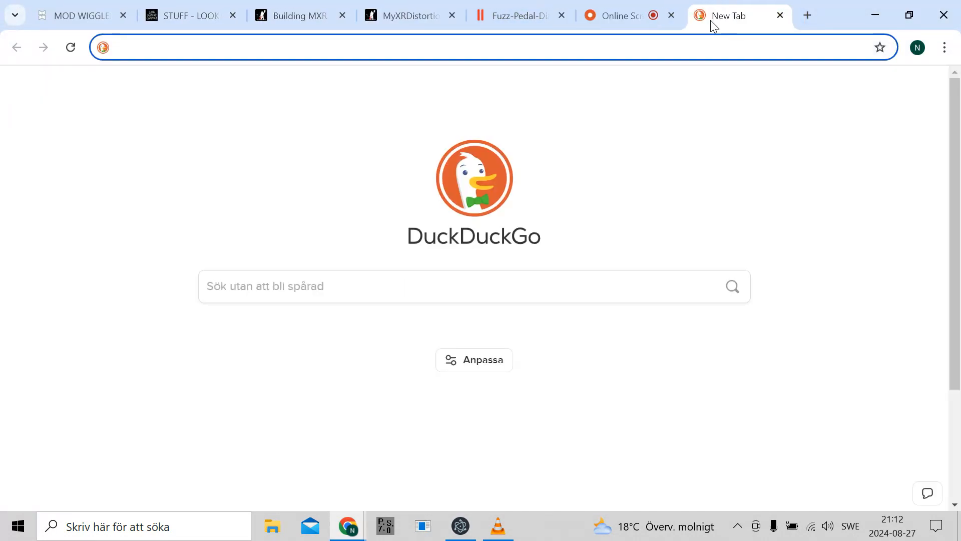
type("f")
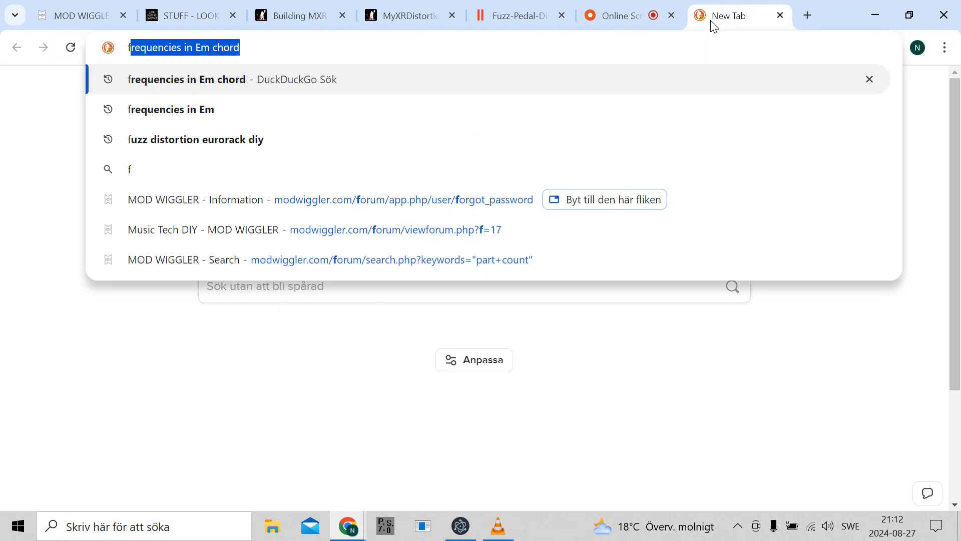
type("alstad")
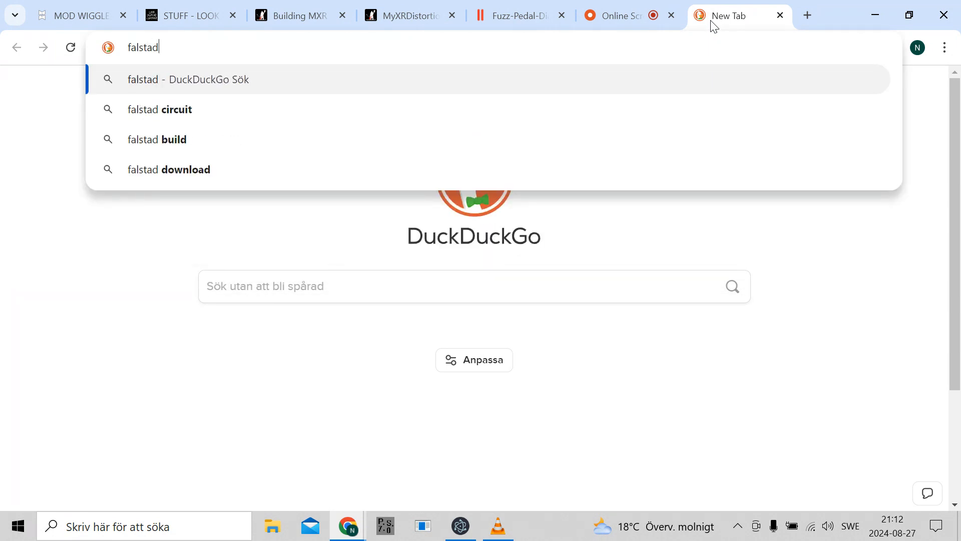
key("Return")
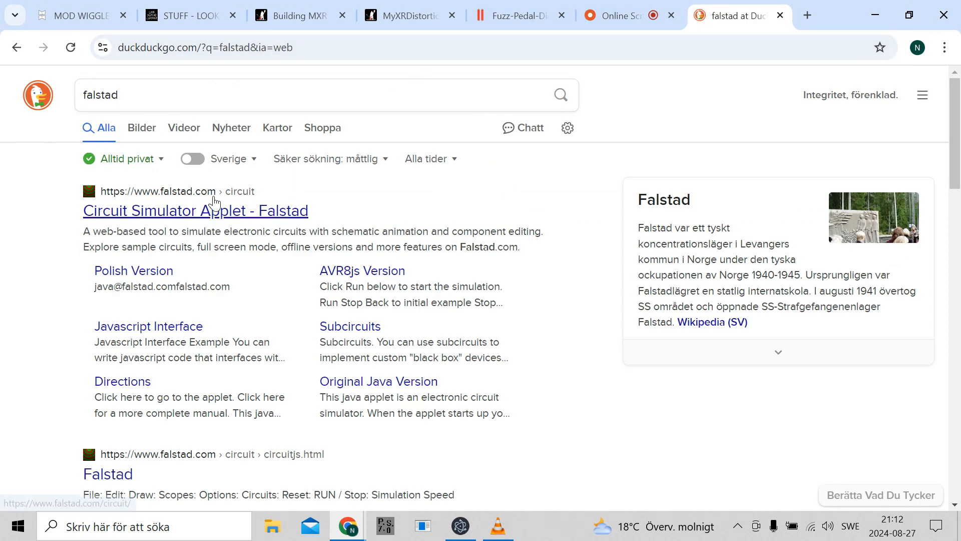
left_click(215, 206)
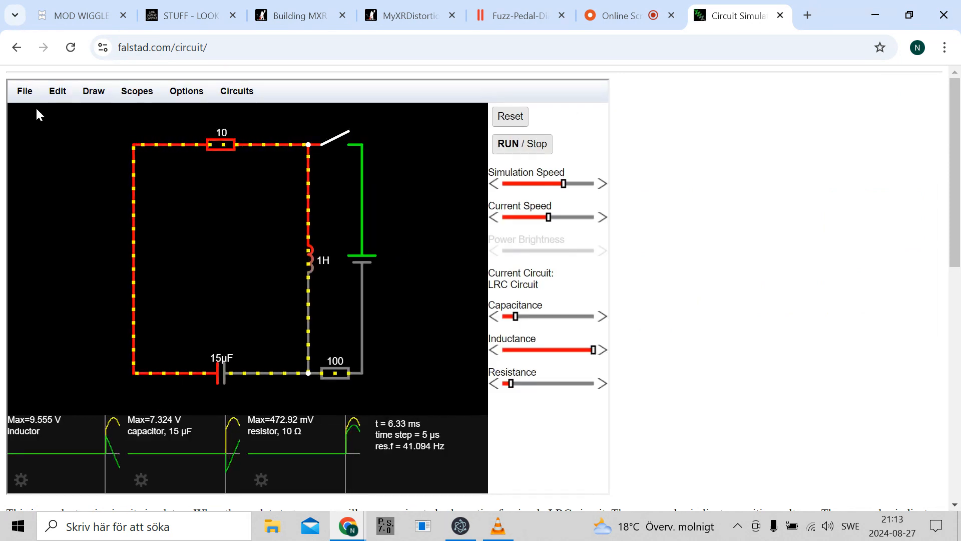
Import the copied circuit text into the online simulator.
left_click(36, 97)
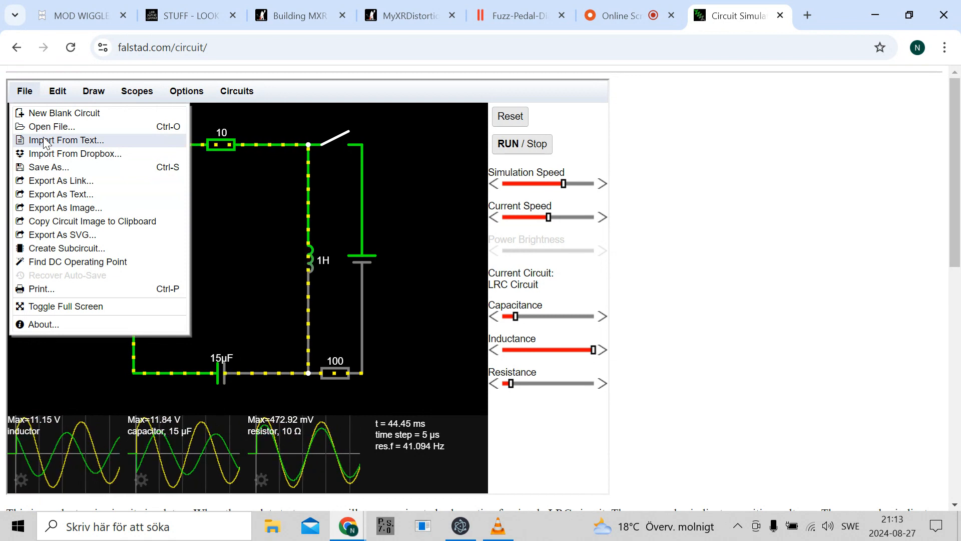
left_click(60, 140)
right_click(254, 241)
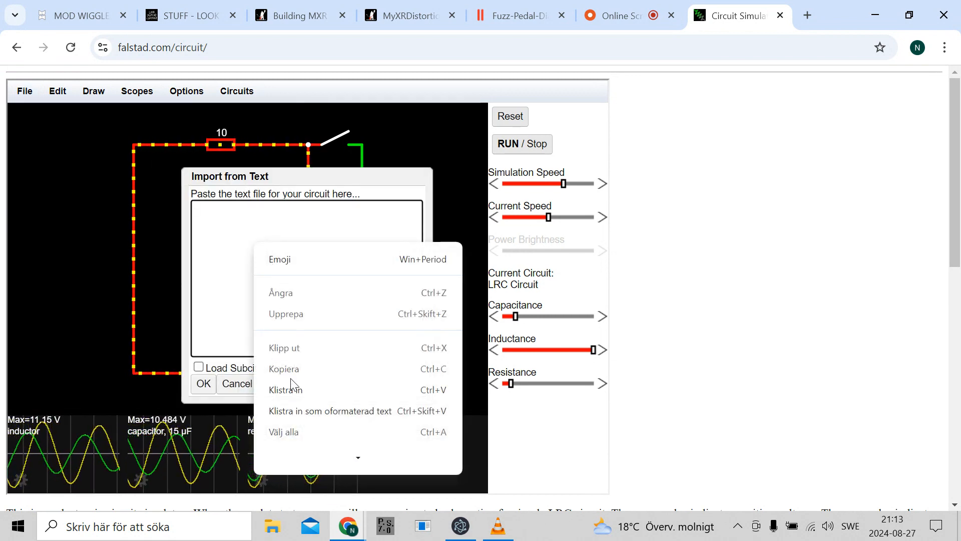
left_click(295, 396)
left_click(203, 384)
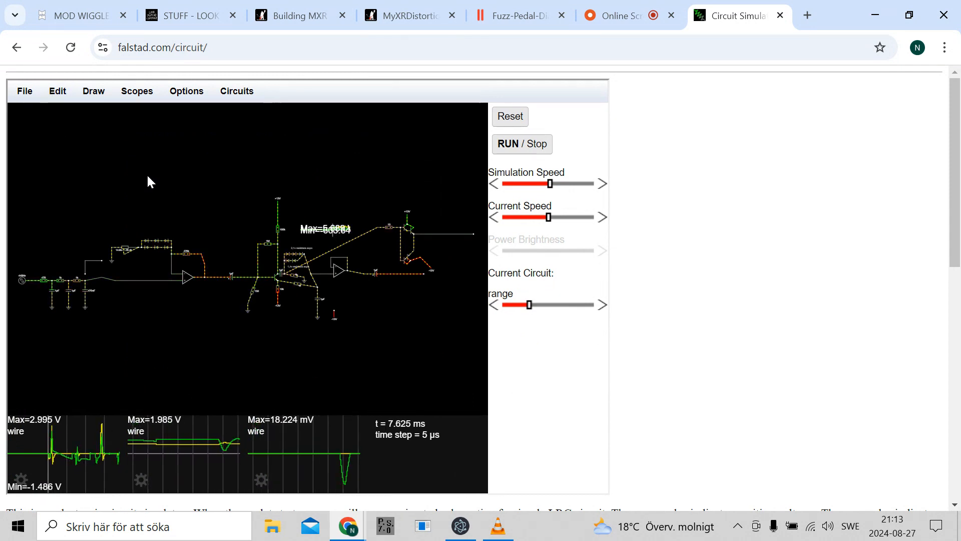
Add a text label reading "NERDING and HOARDING" above the circuit with size 240.
left_click(73, 149)
double_click(208, 253)
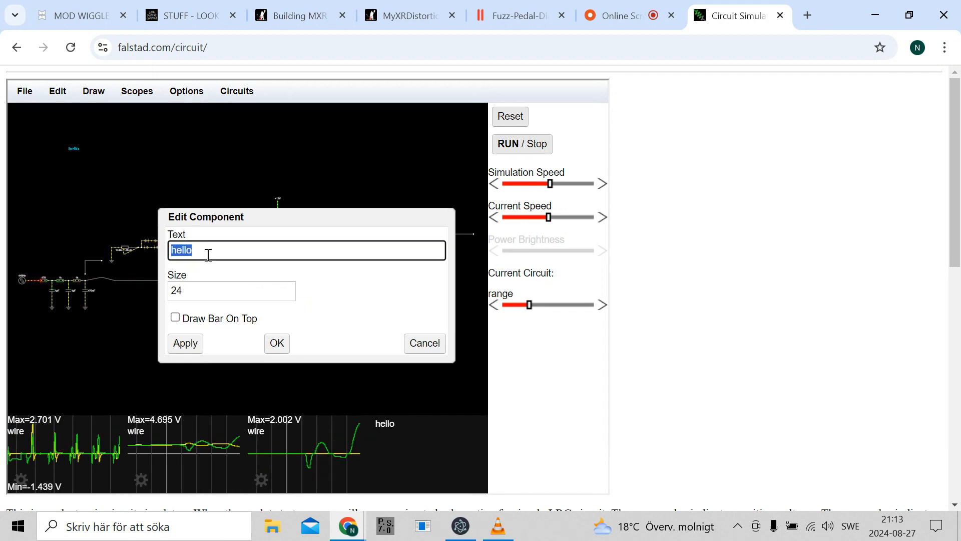
type("NERDI")
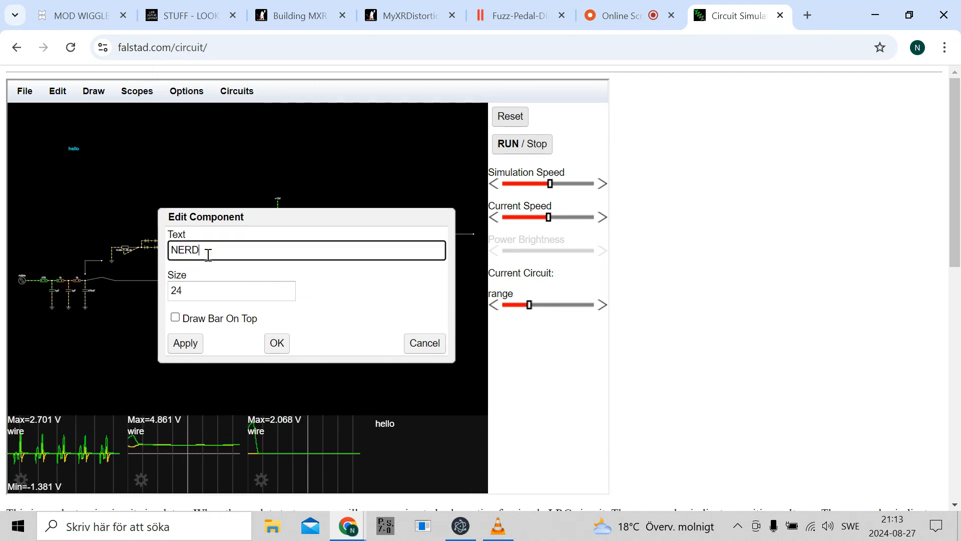
type("NG and ")
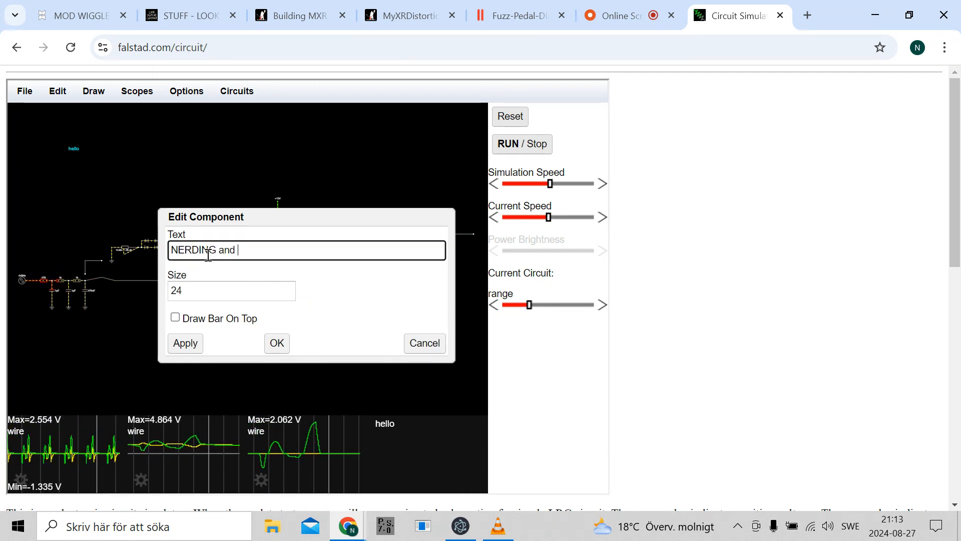
type("HOARD")
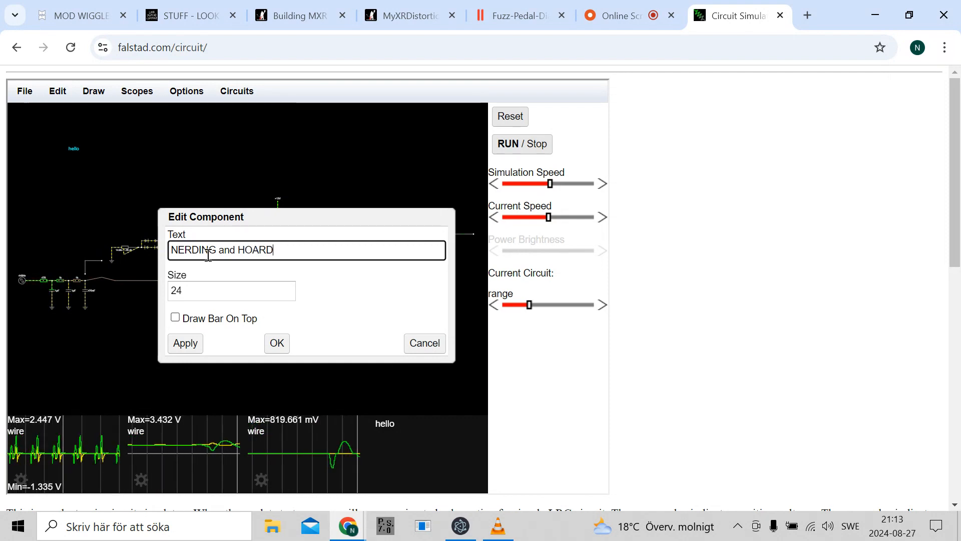
type("ING")
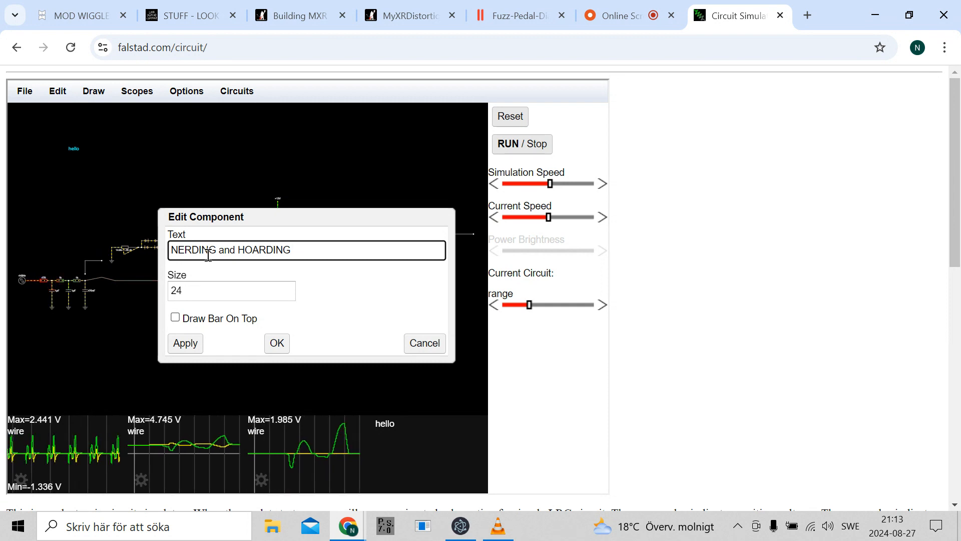
left_click(208, 290)
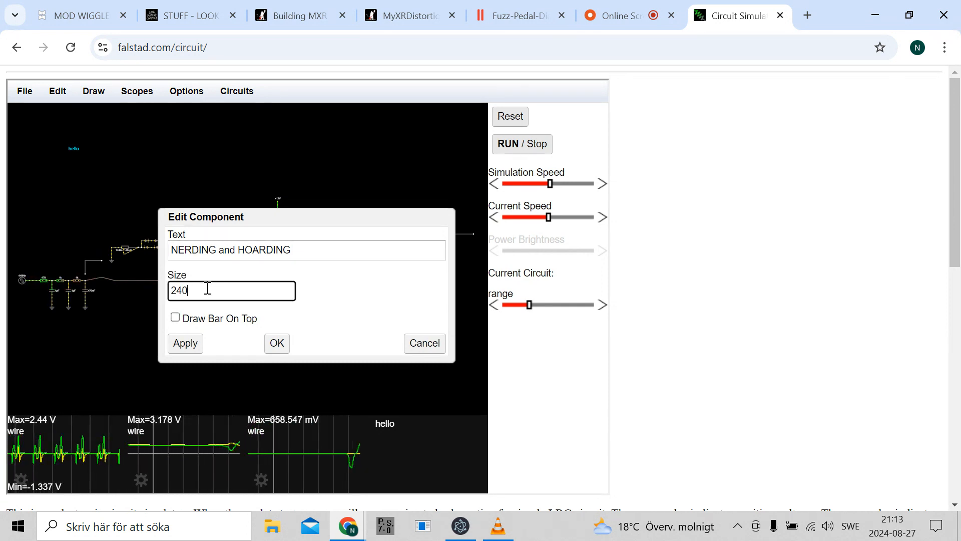
type("0")
left_click(277, 343)
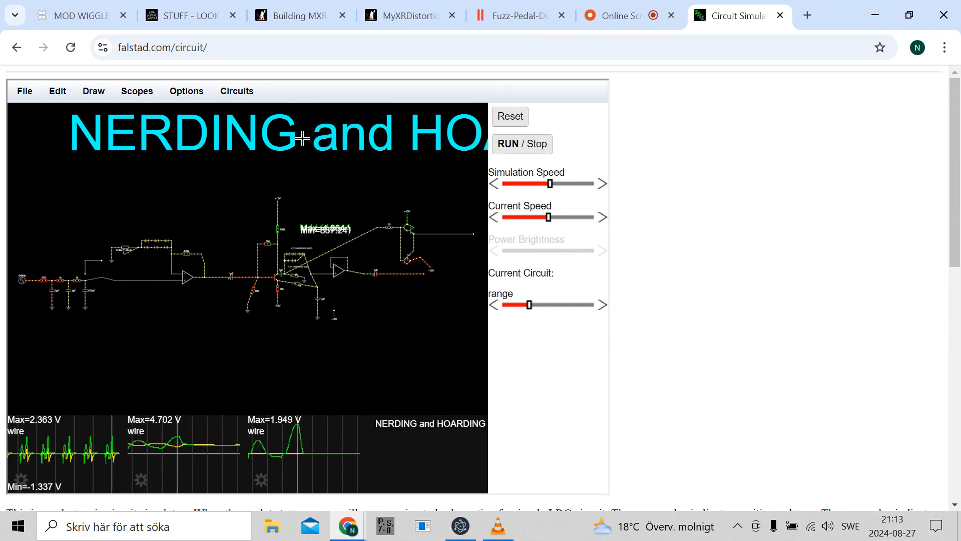
Set the "NERDING and HOARDING" title's size to 110 and shift it slightly to the right above the circuit.
double_click(284, 139)
left_click_drag(176, 290, 170, 290)
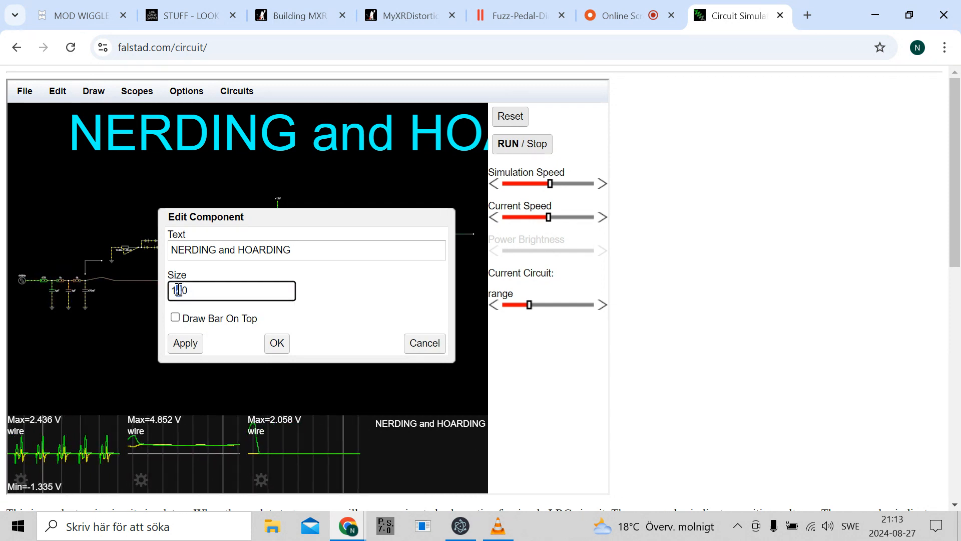
left_click(276, 344)
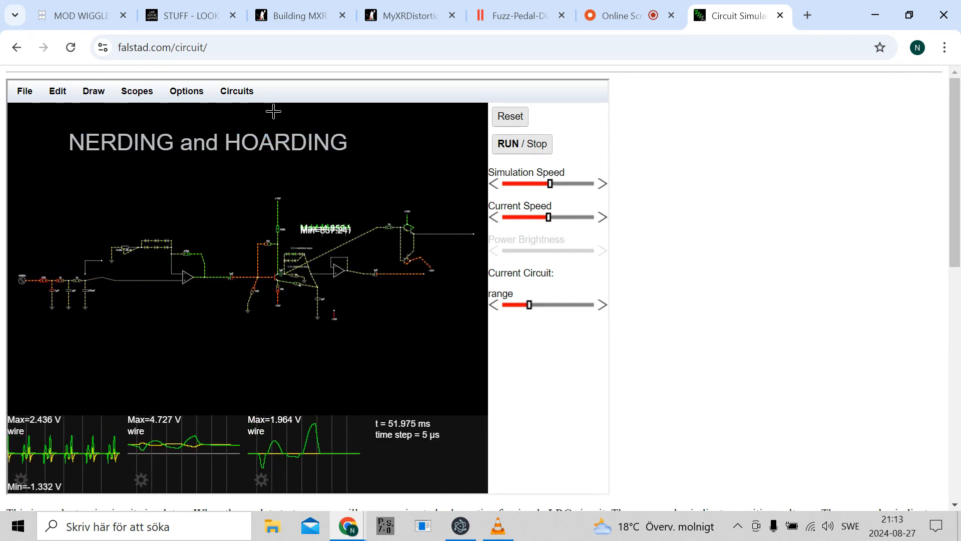
left_click_drag(254, 147, 269, 145)
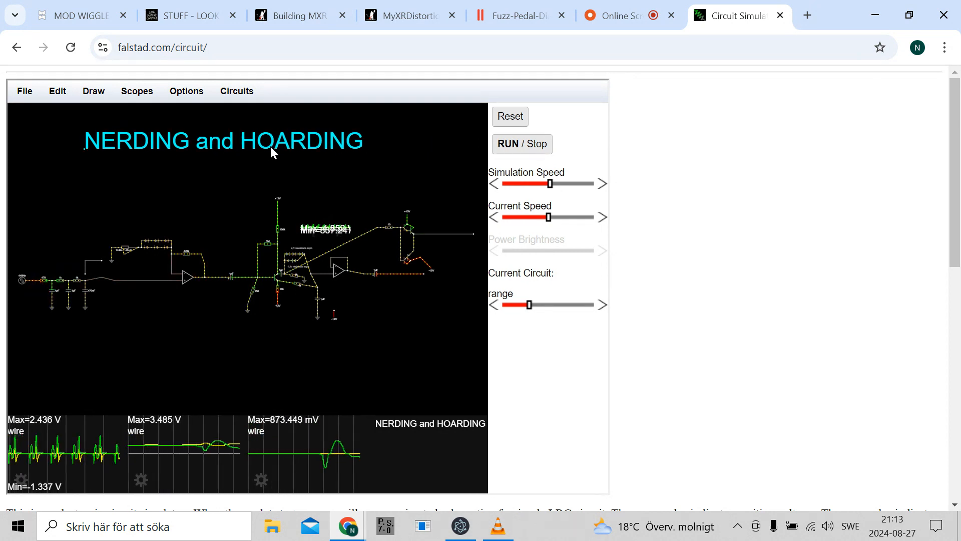
Duplicate the title and change the copy's text to "train track diode up f**re distortion".
key("ctrl+d")
double_click(172, 175)
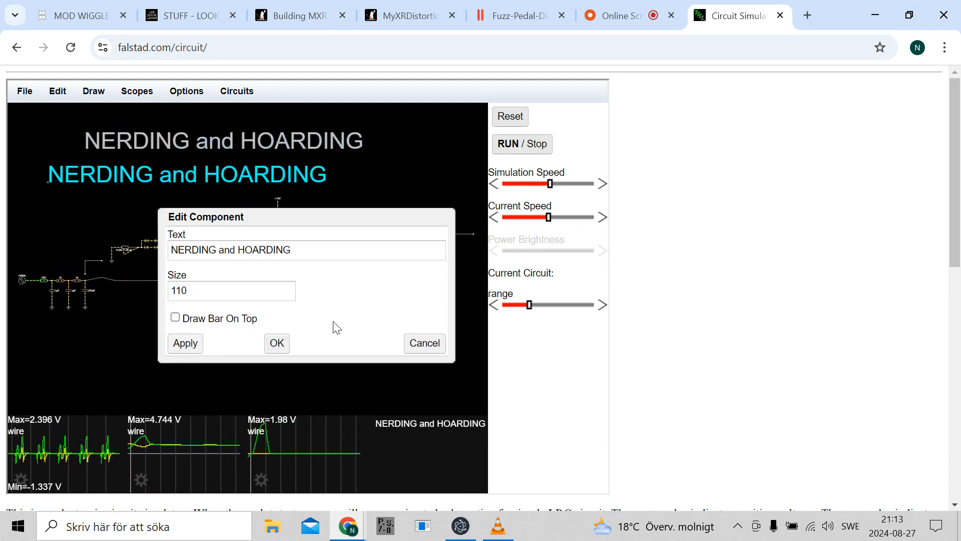
triple_click(301, 249)
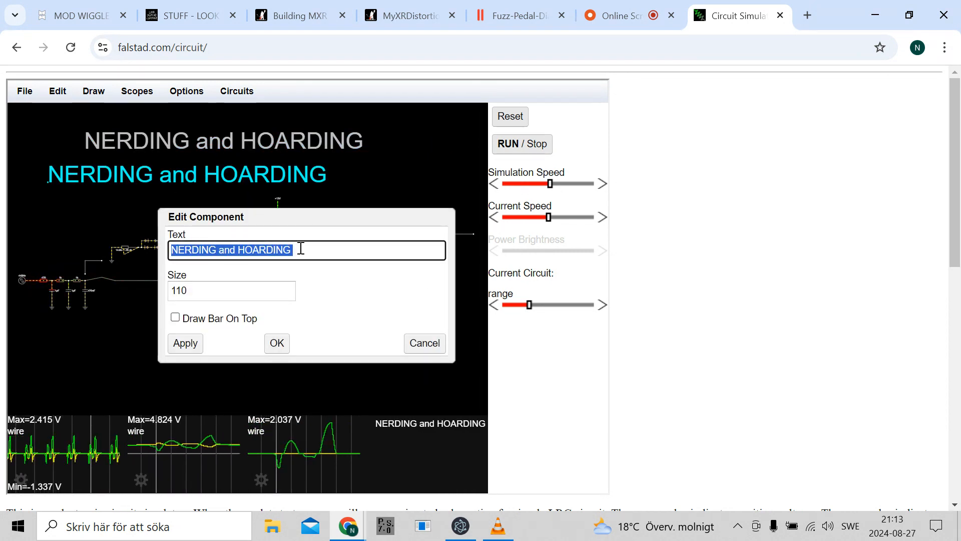
type("trantrack")
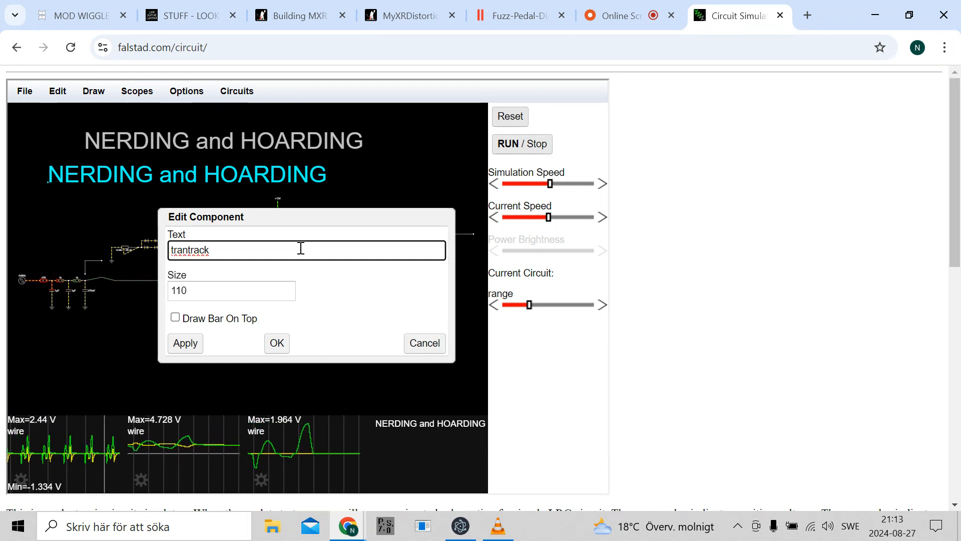
key("Right")
key("Right")
key("Right")
key("Right")
key("Right")
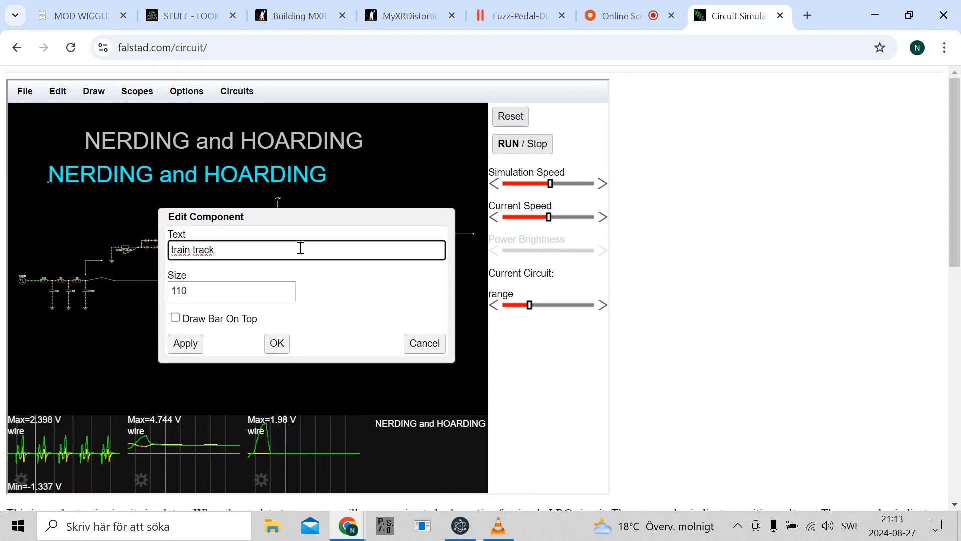
type("diode")
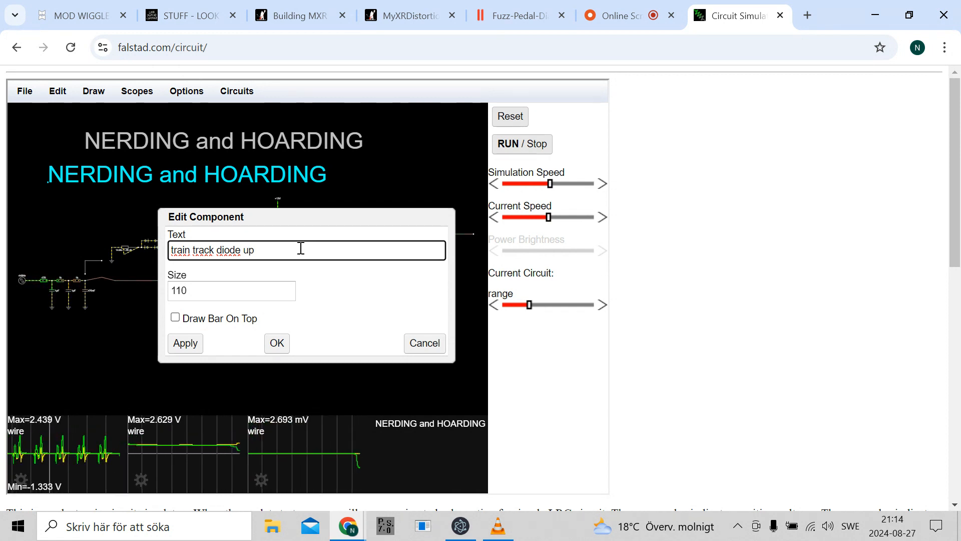
type(" up f**")
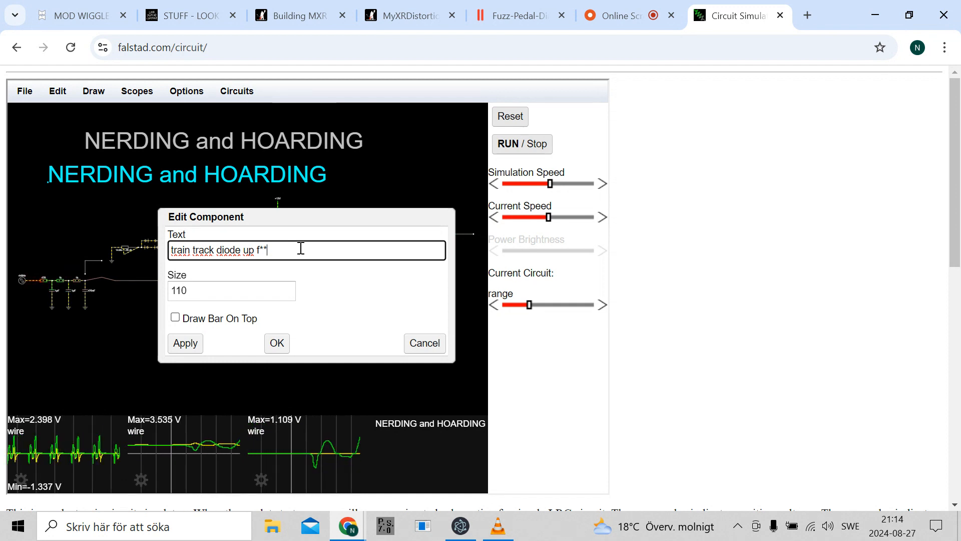
type("re distortion")
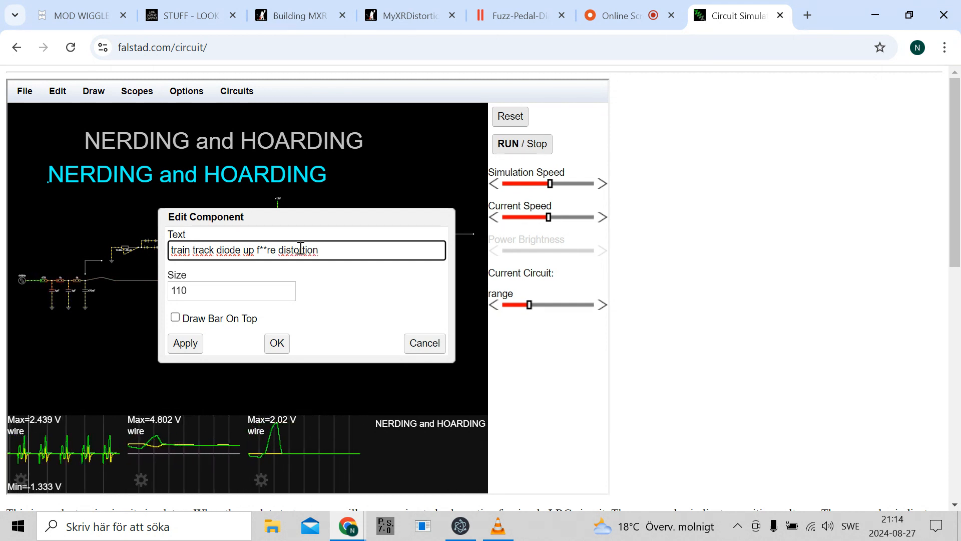
type("with the")
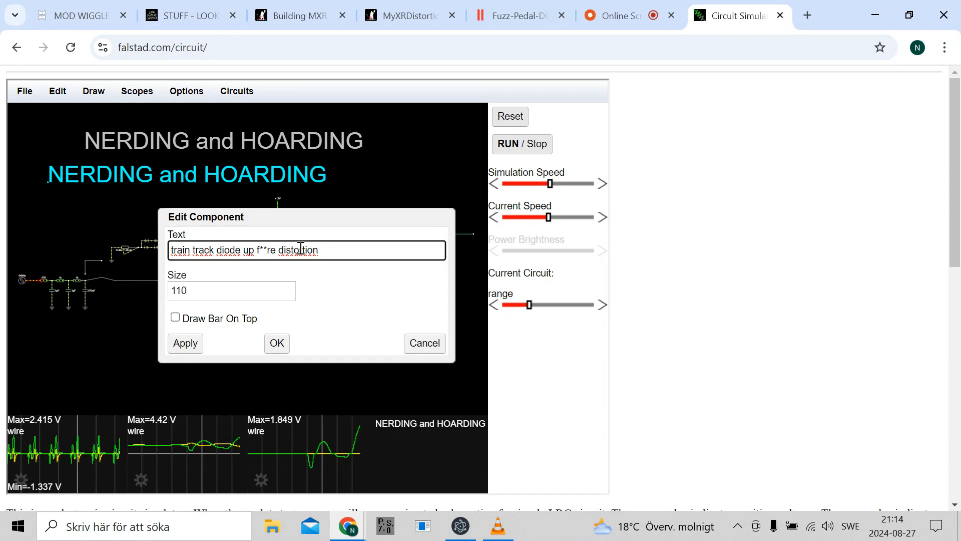
left_click(277, 343)
Set the subtitle's text size to 70 and move it so it sits centred beneath the title.
double_click(315, 173)
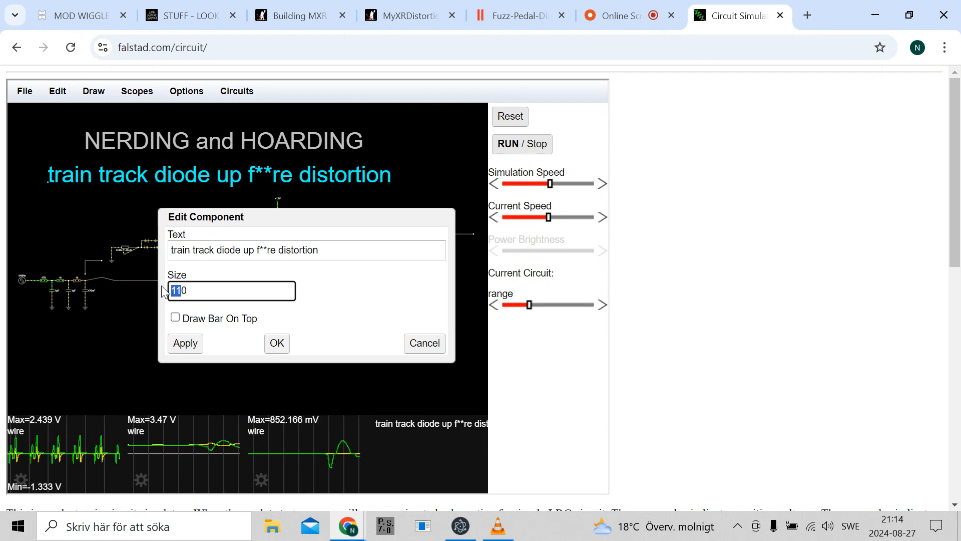
left_click(192, 345)
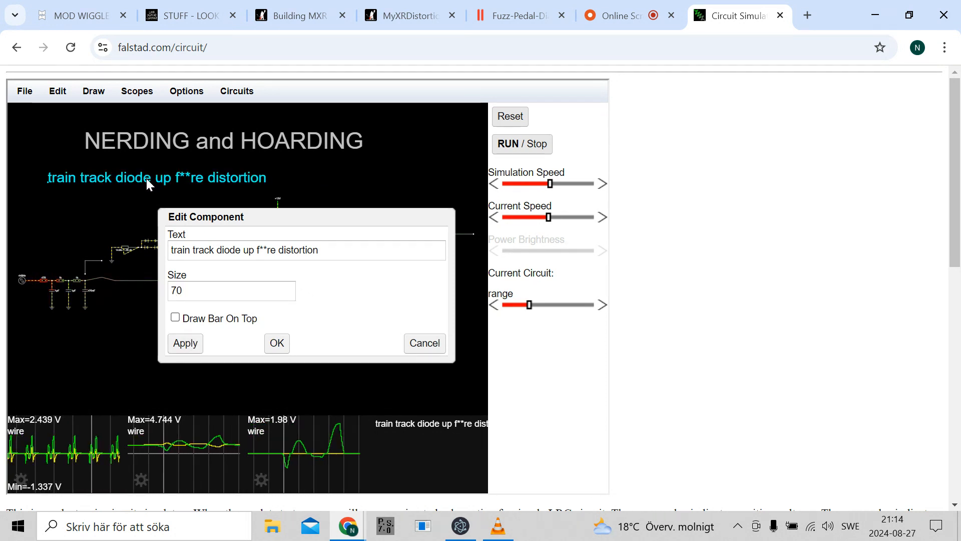
left_click(281, 345)
left_click_drag(142, 175, 199, 176)
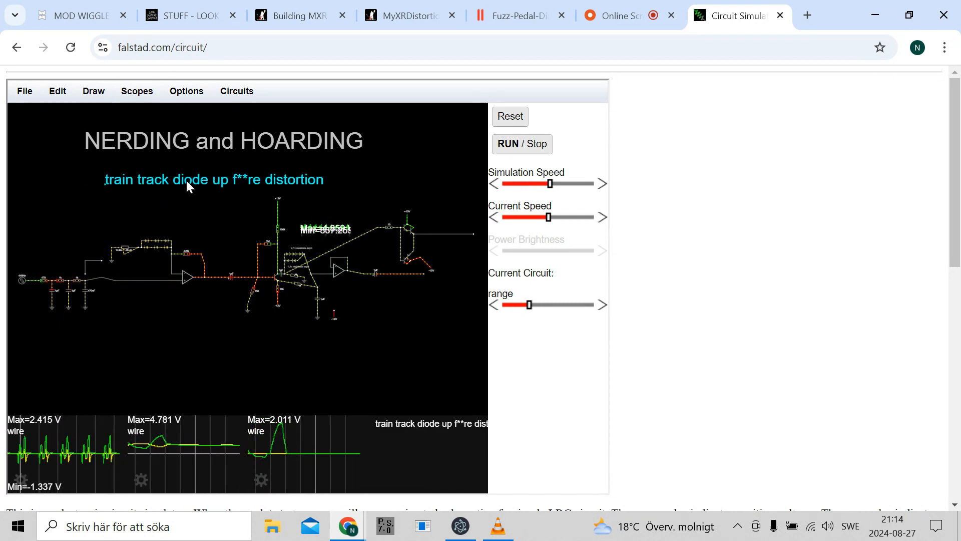
Correct the subtitle's wording to "train track diode up f**er distortion".
double_click(187, 180)
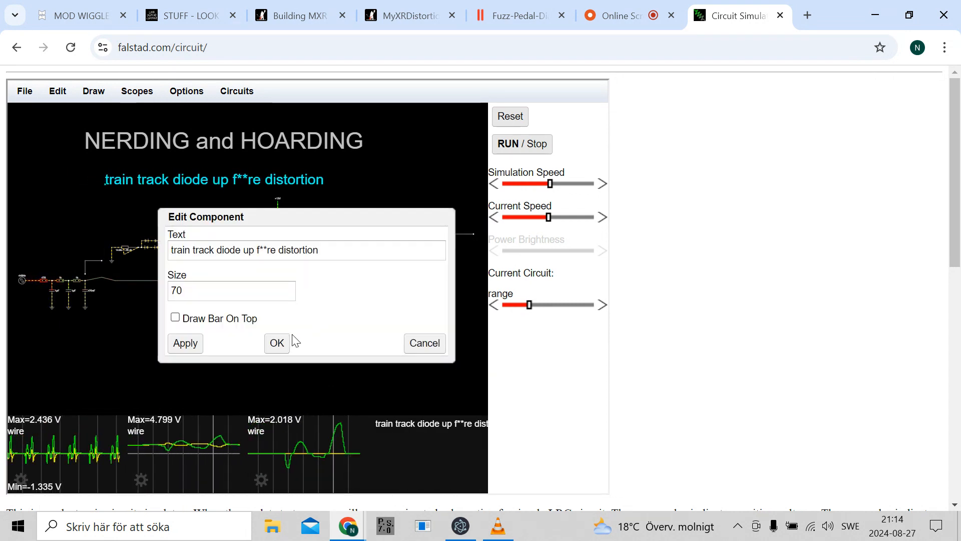
left_click(257, 249)
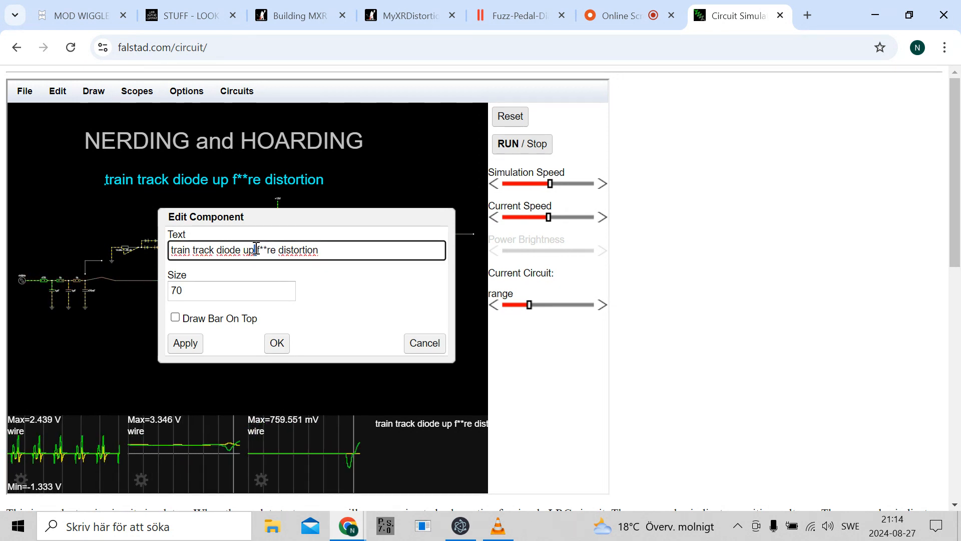
left_click_drag(279, 252, 286, 255)
key("BackSpace")
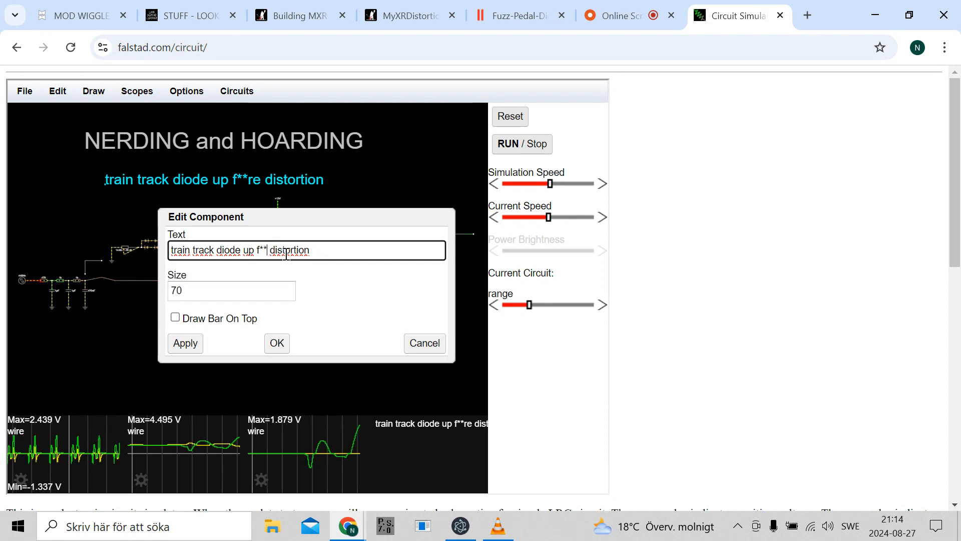
type("**er")
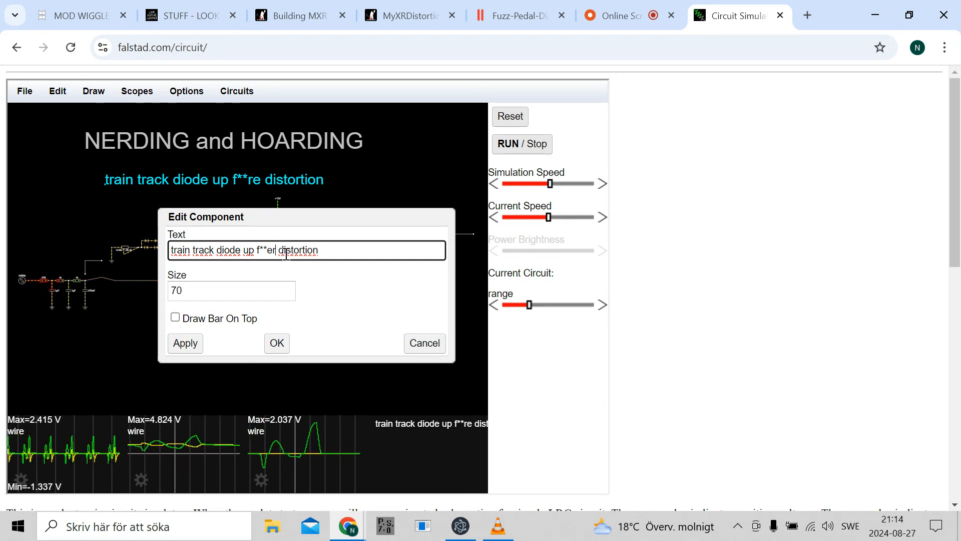
left_click(283, 344)
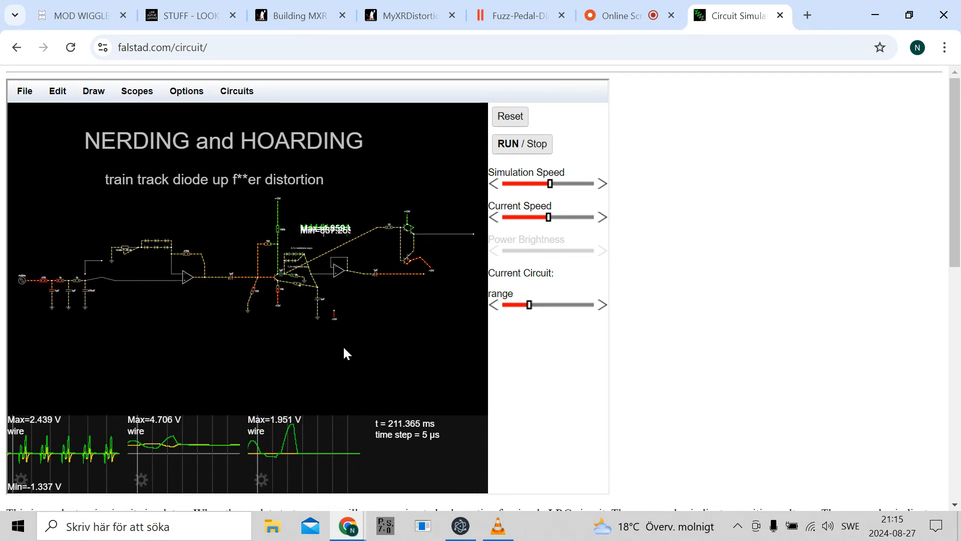
Export the finished circuit as a link and create a short URL for it.
left_click(19, 91)
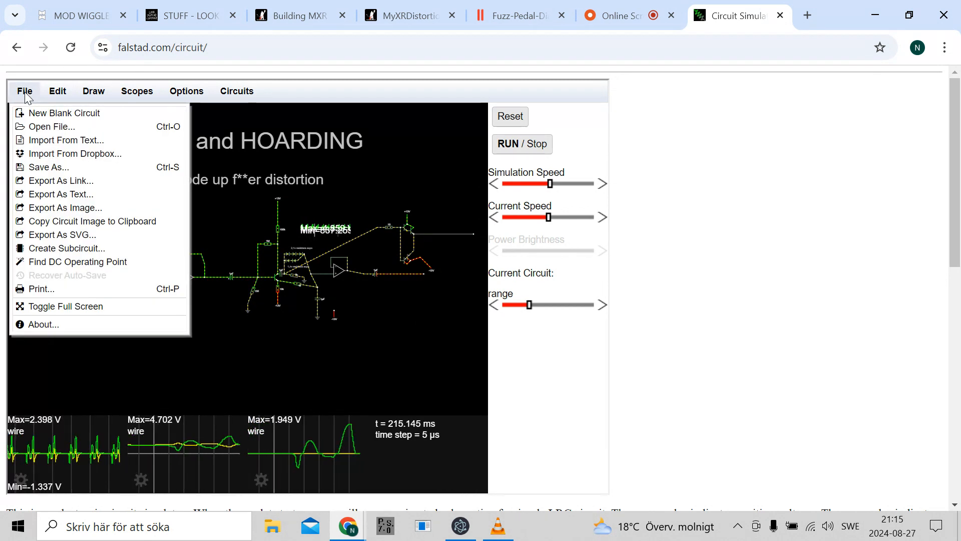
left_click(52, 182)
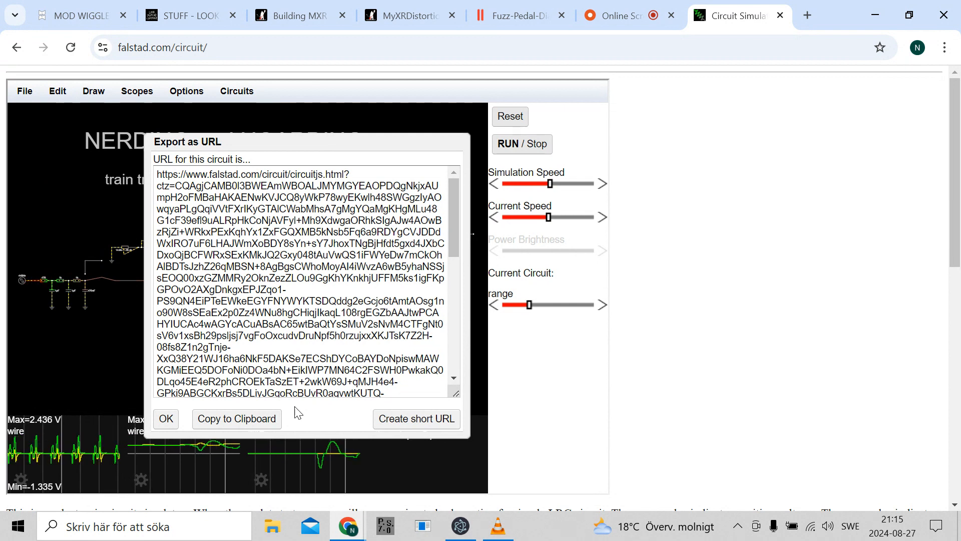
left_click(408, 421)
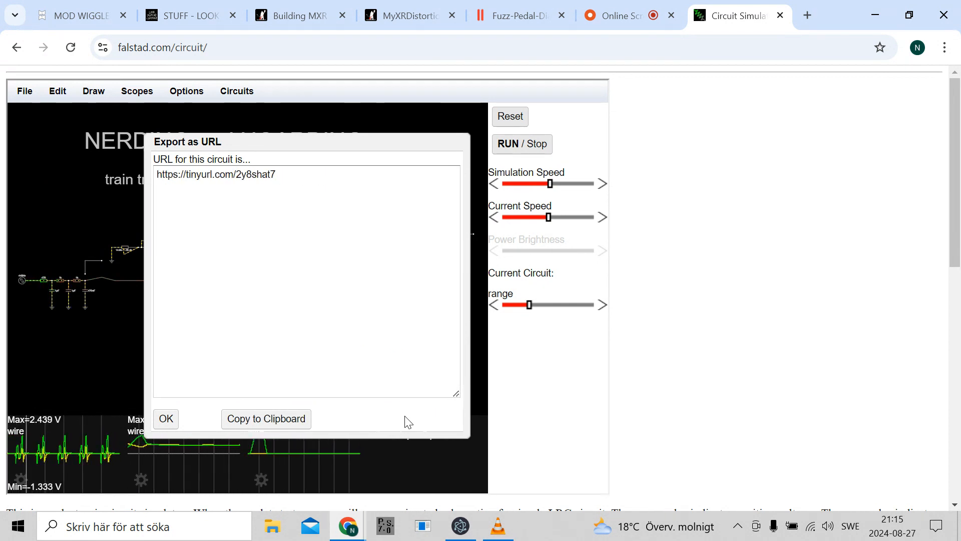
Copy the circuit's whole short URL to the clipboard and close the export dialog.
left_click(216, 173)
triple_click(216, 173)
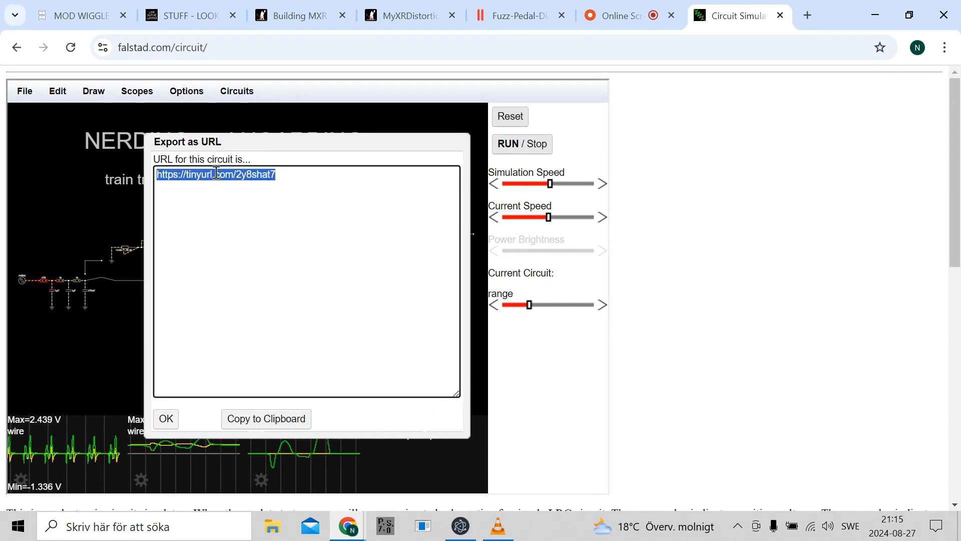
right_click(216, 173)
left_click(237, 245)
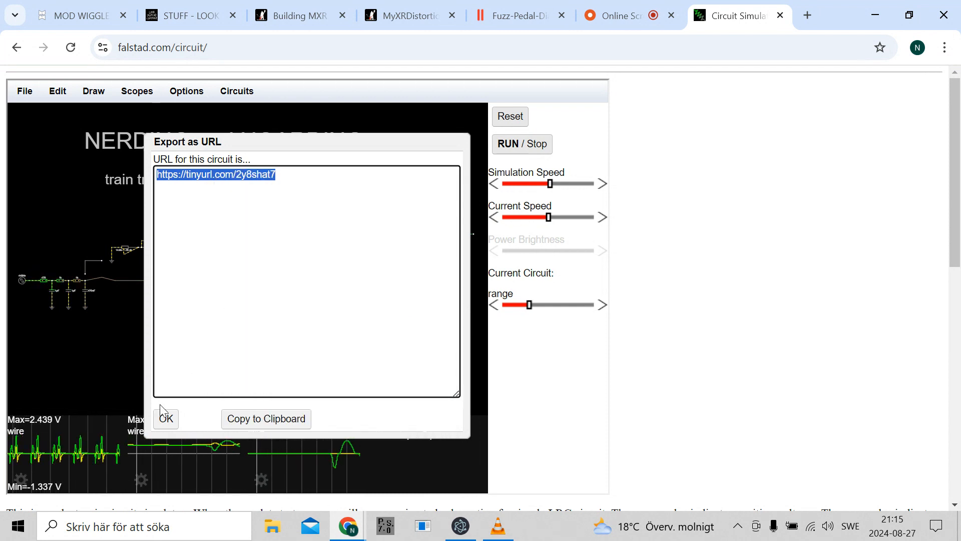
left_click(165, 419)
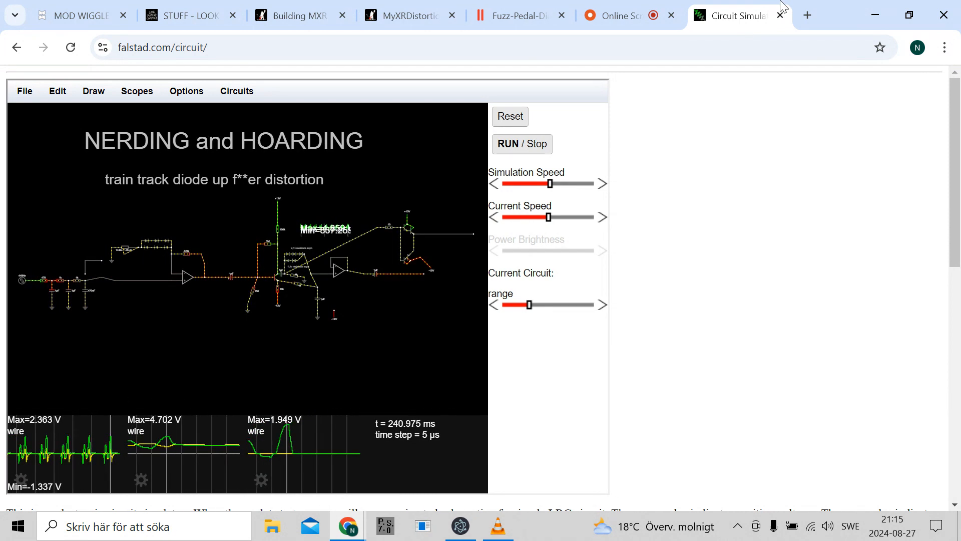
left_click(626, 13)
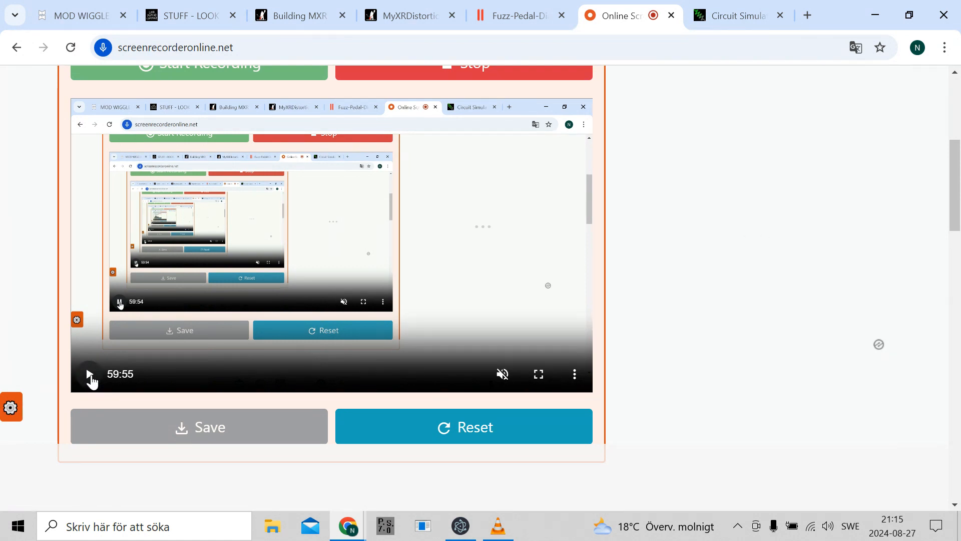
scroll(229, 446, "down", 7)
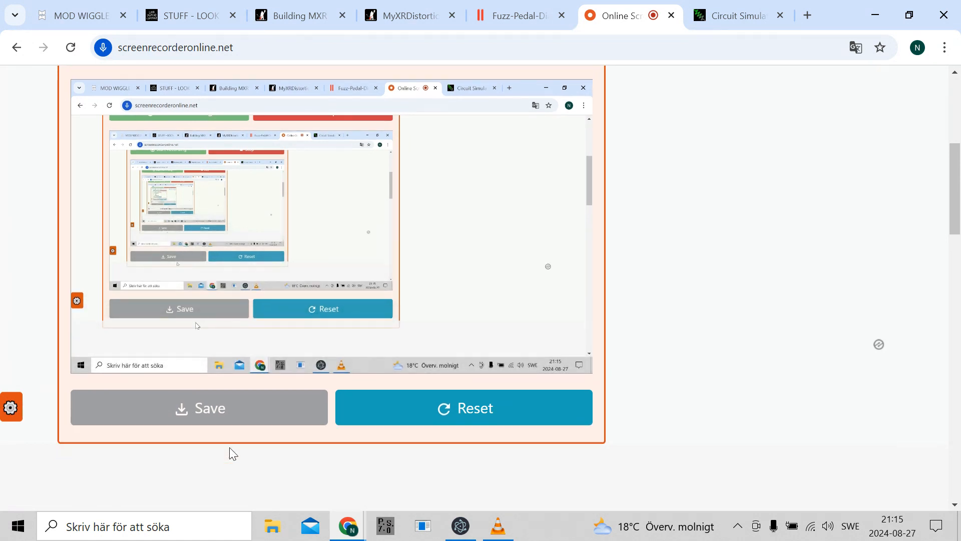
scroll(229, 447, "down", 4)
scroll(229, 446, "up", 18)
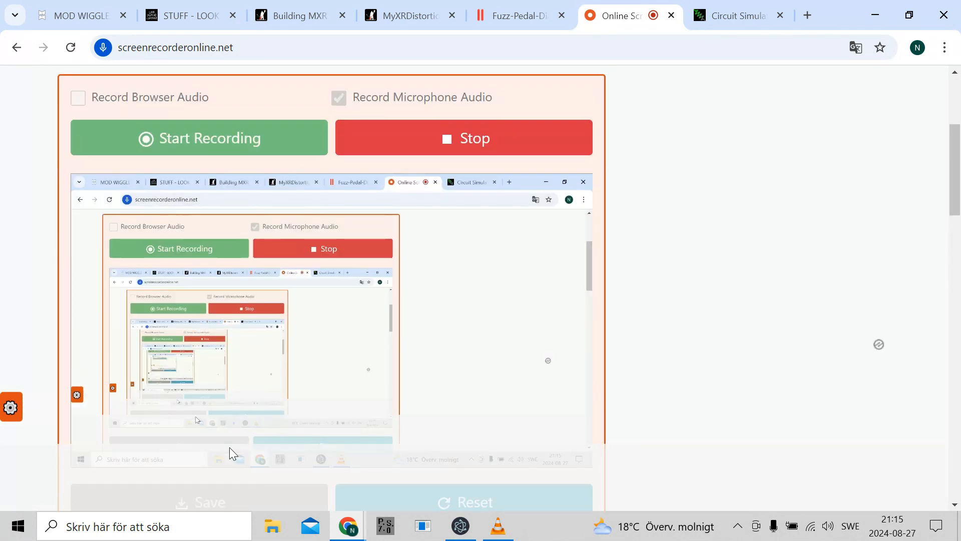
scroll(229, 447, "down", 2)
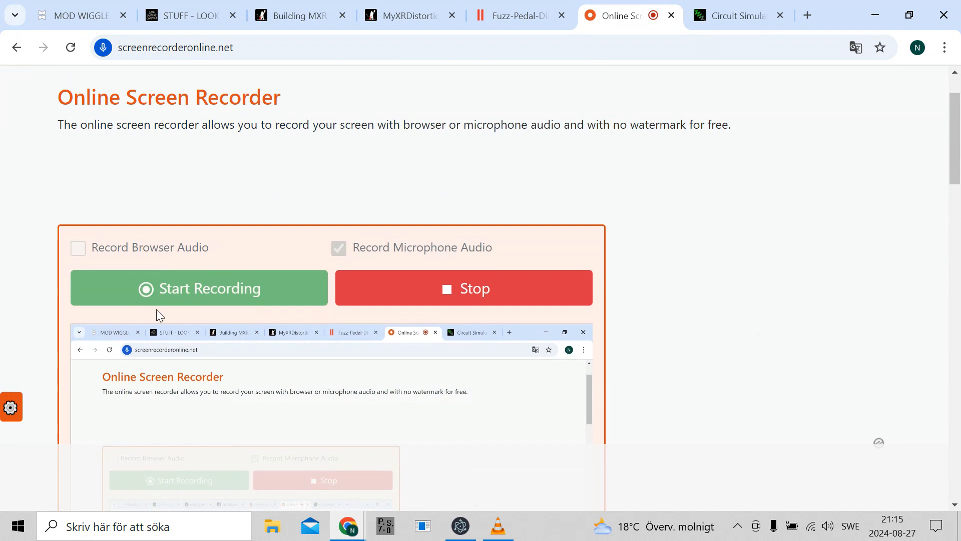